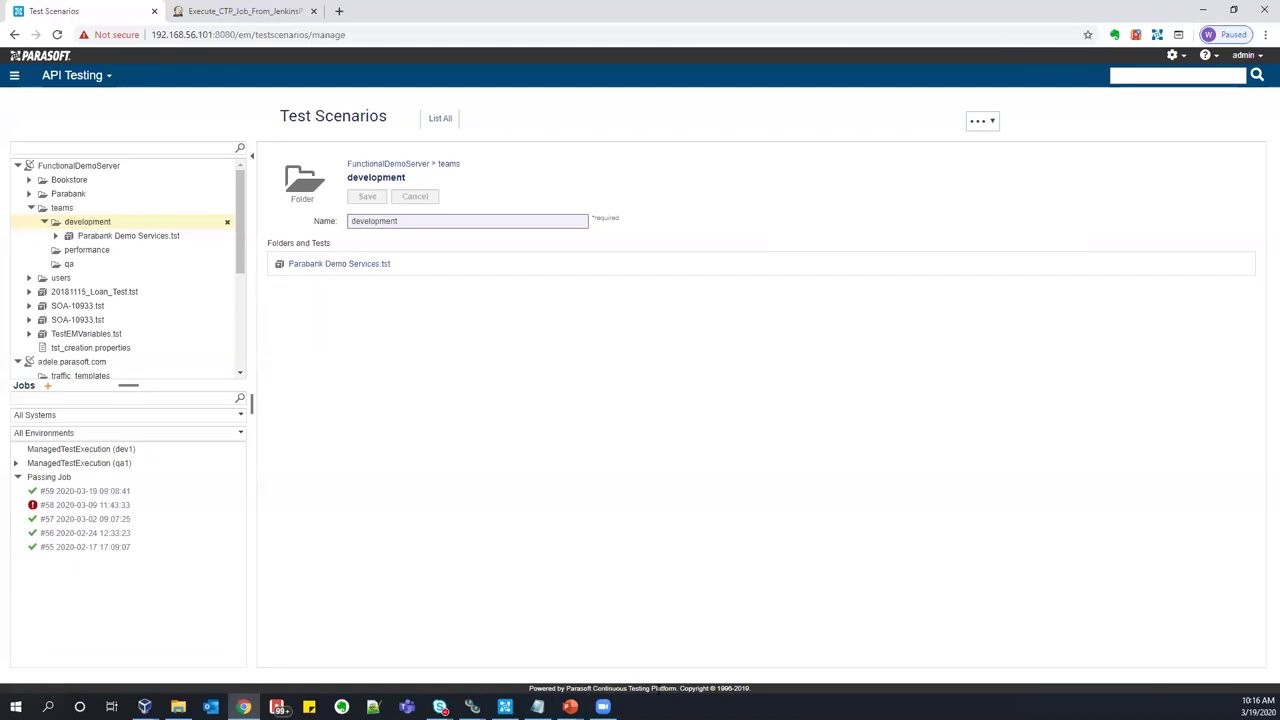
- Glance at the API Testing product menu, then bring up the new-item options for the development folder
click(107, 79)
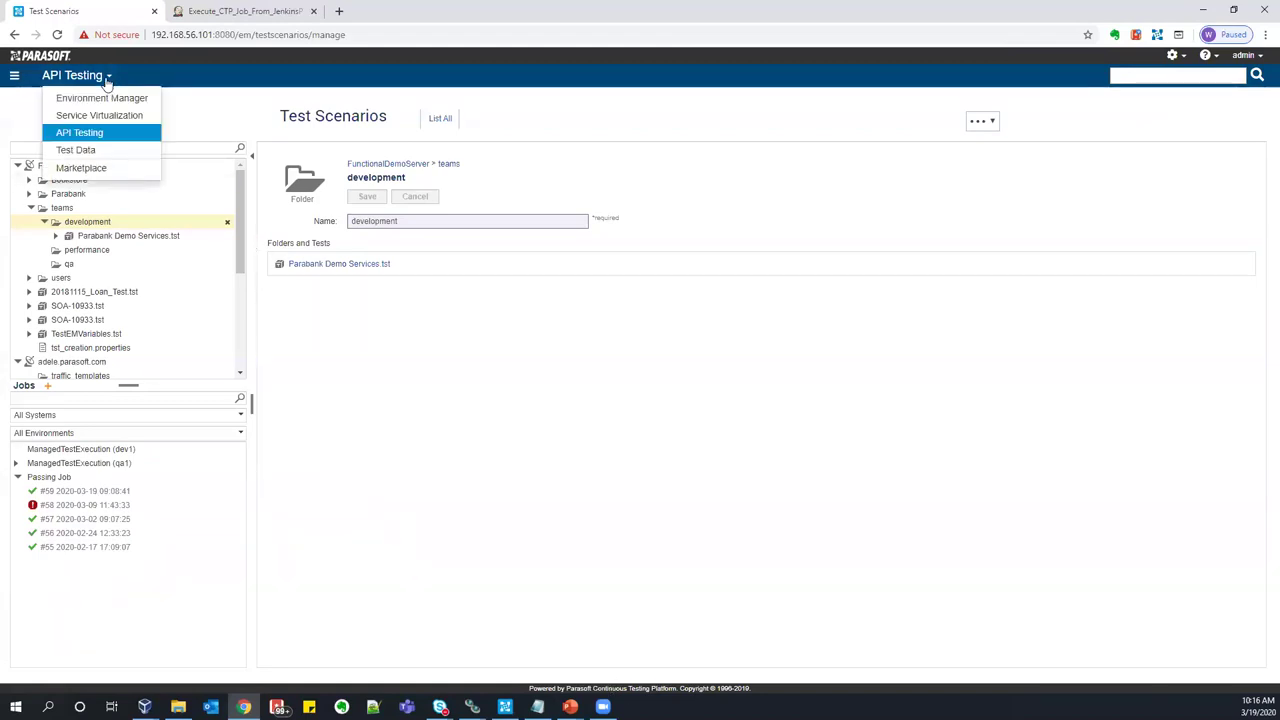
click(231, 107)
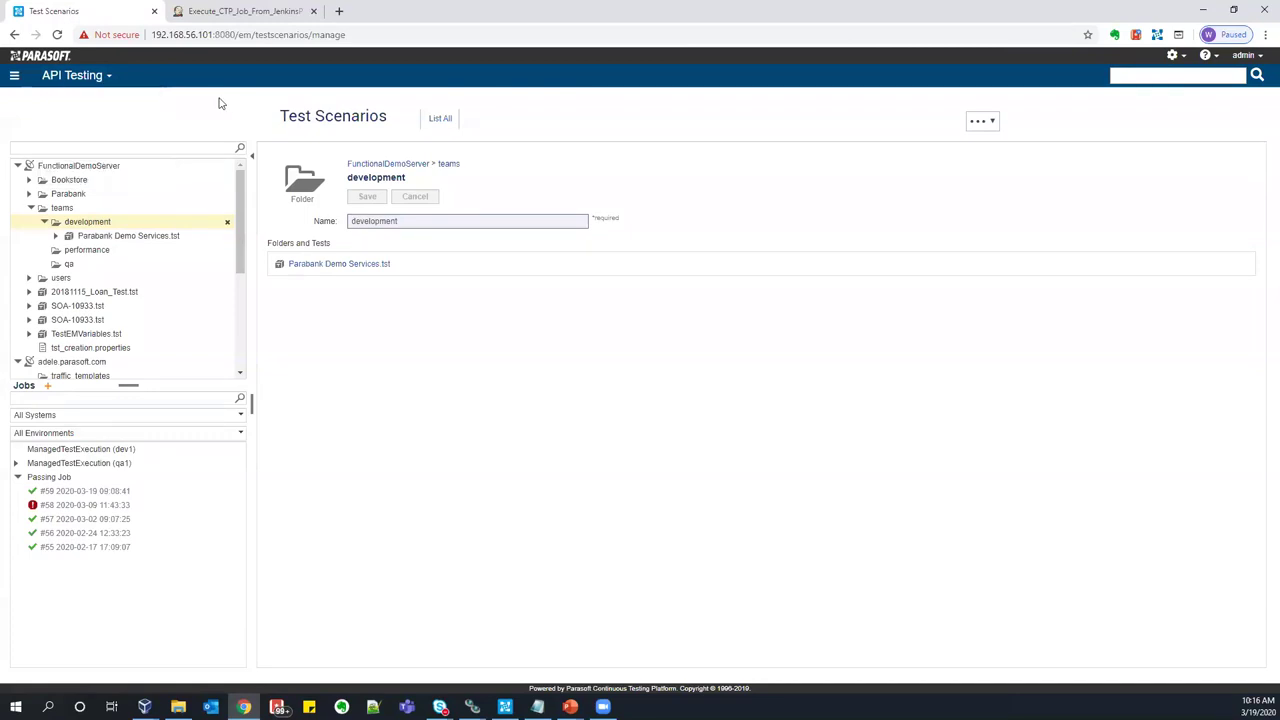
click(124, 224)
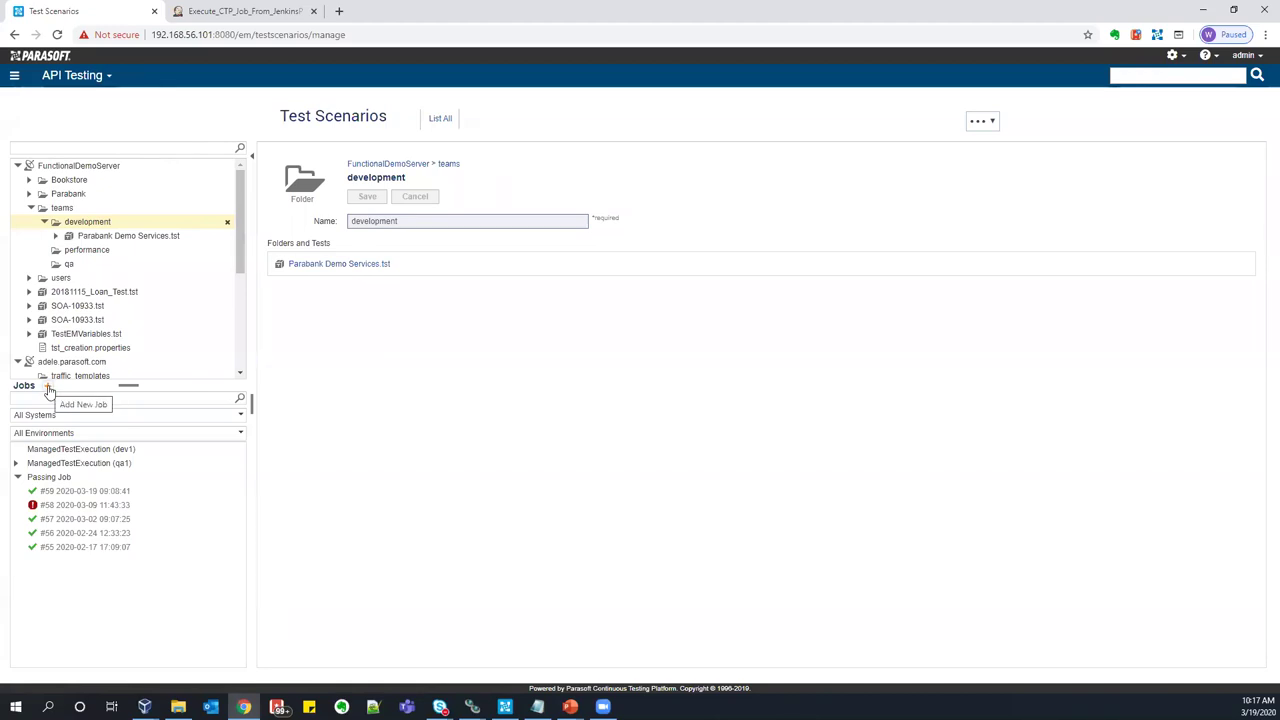
click(980, 121)
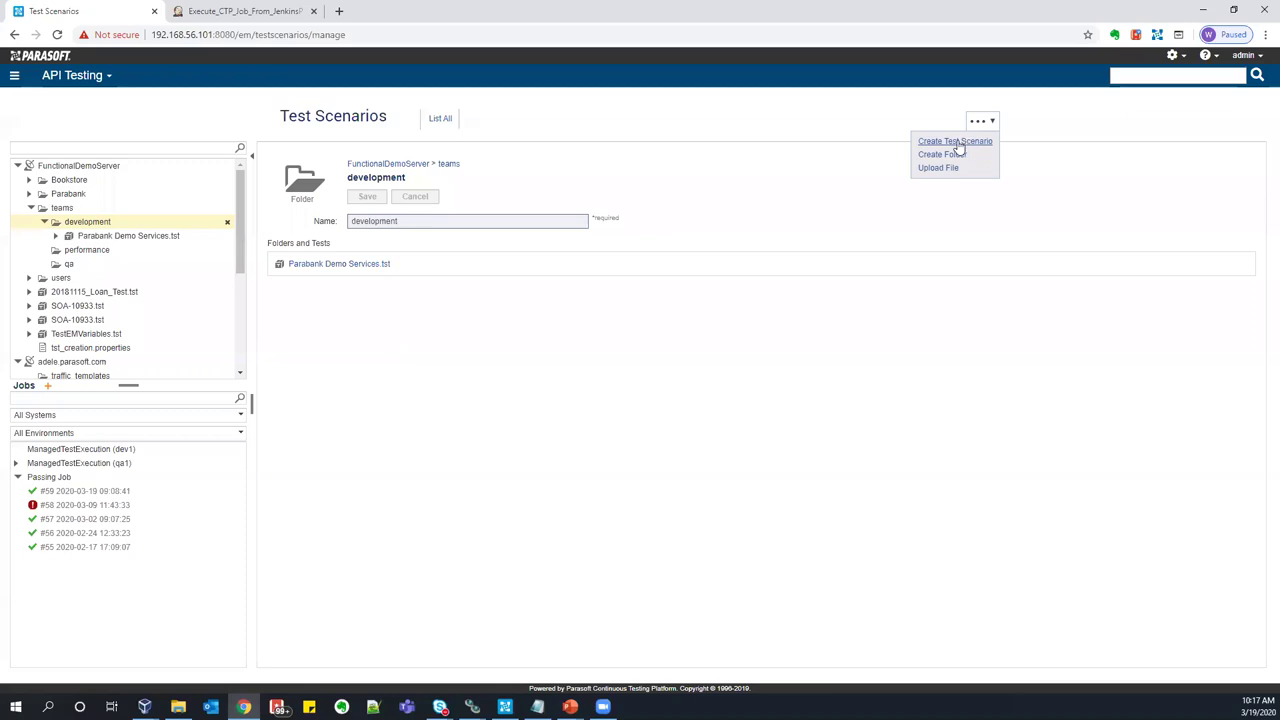
- Save a new deposit_smoke_test scenario built From OpenAPI (Swagger) using the pasted ParaBank swagger.yaml URL
click(955, 141)
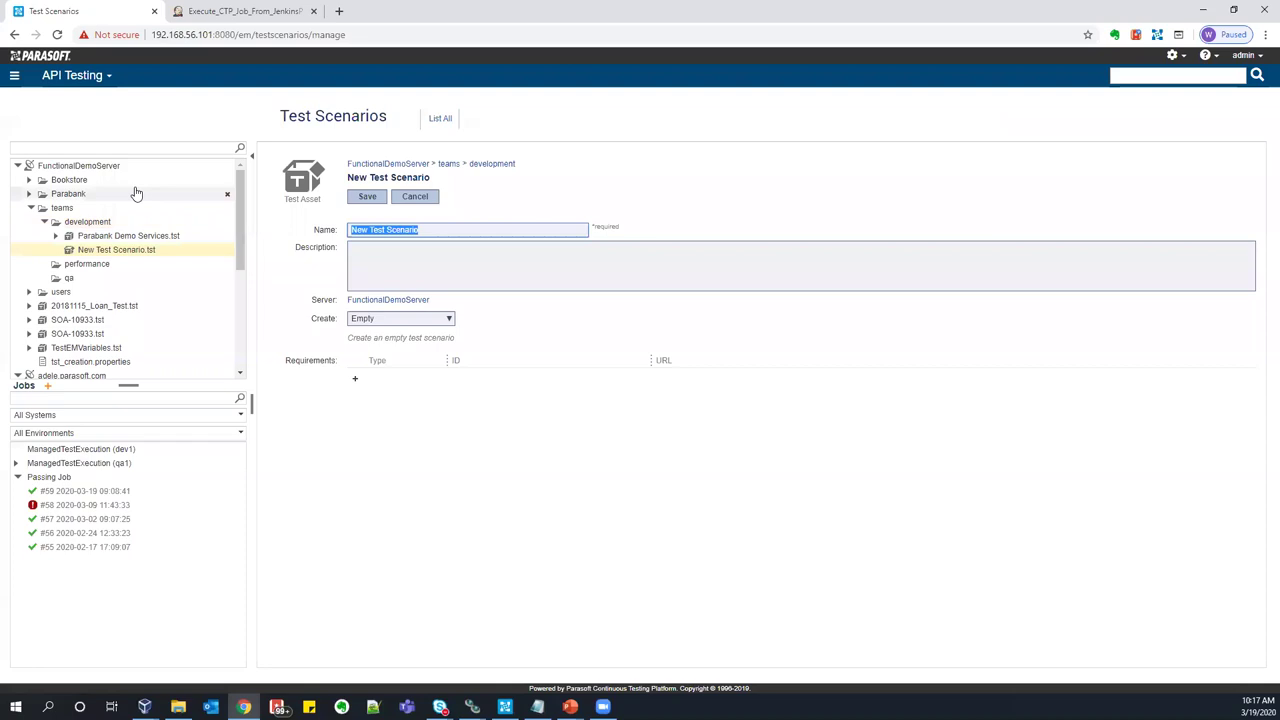
text(deposit_smoke_test)
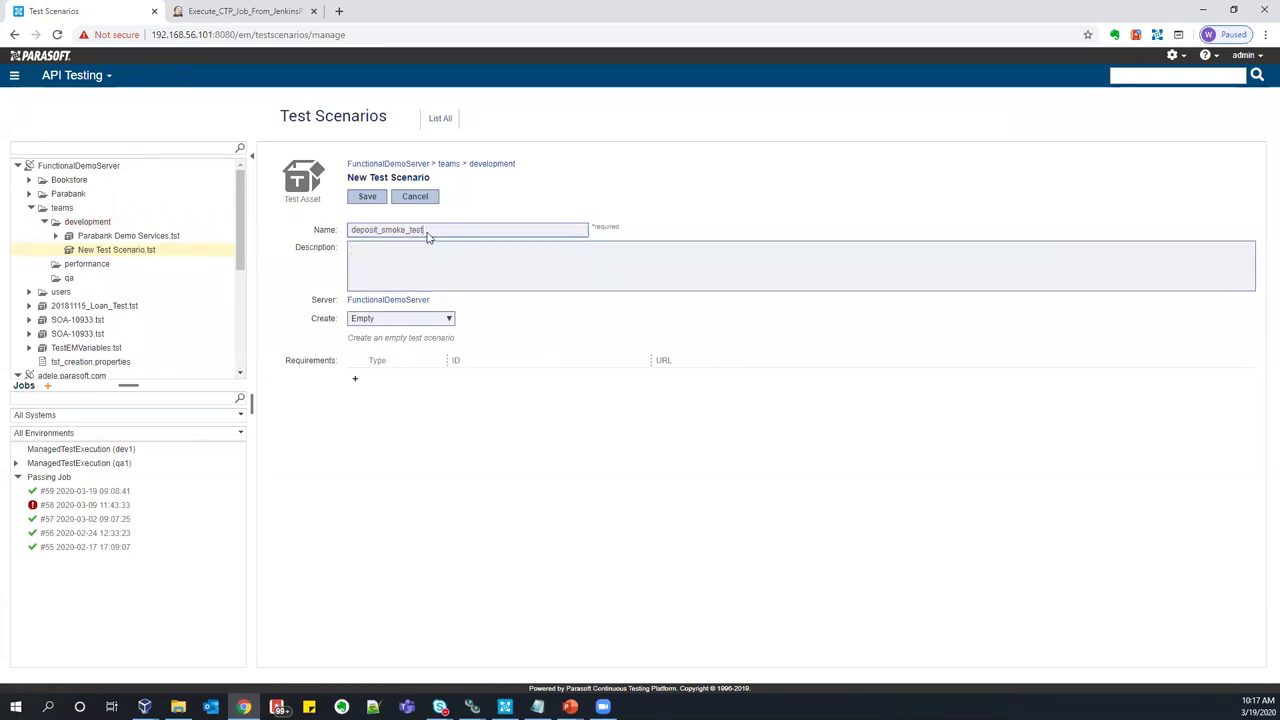
key(alt+Tab)
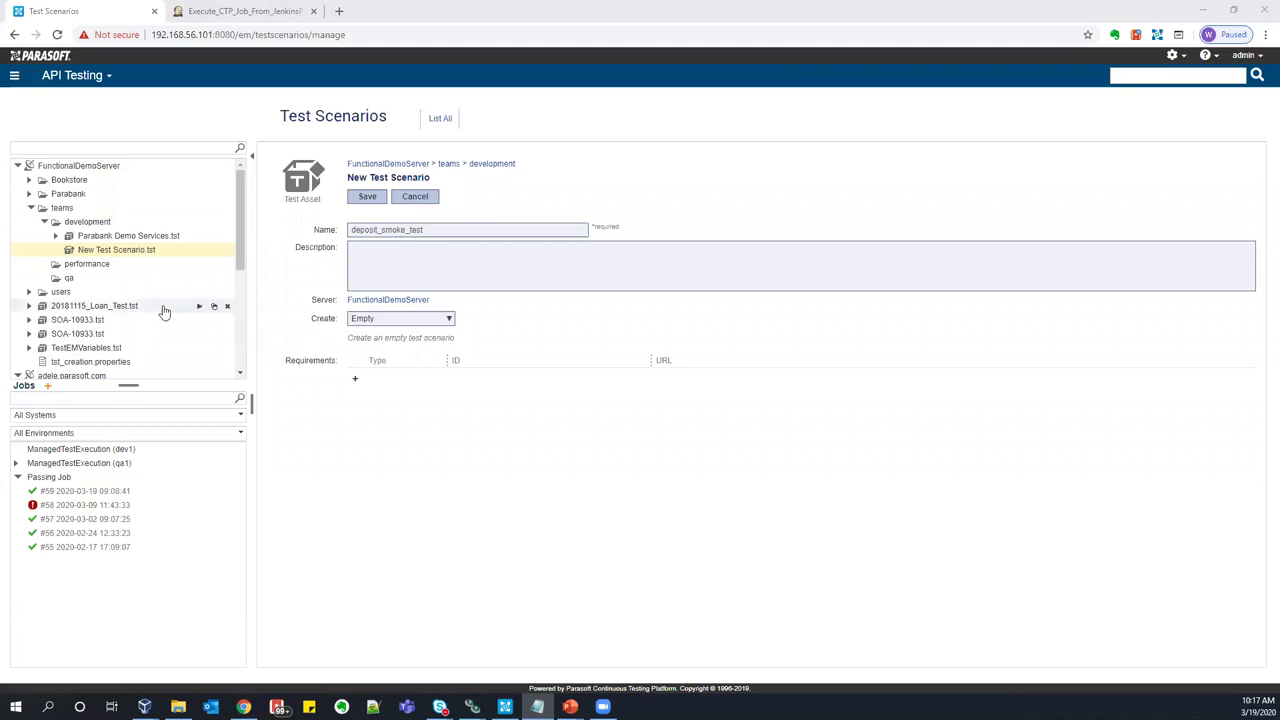
click(403, 320)
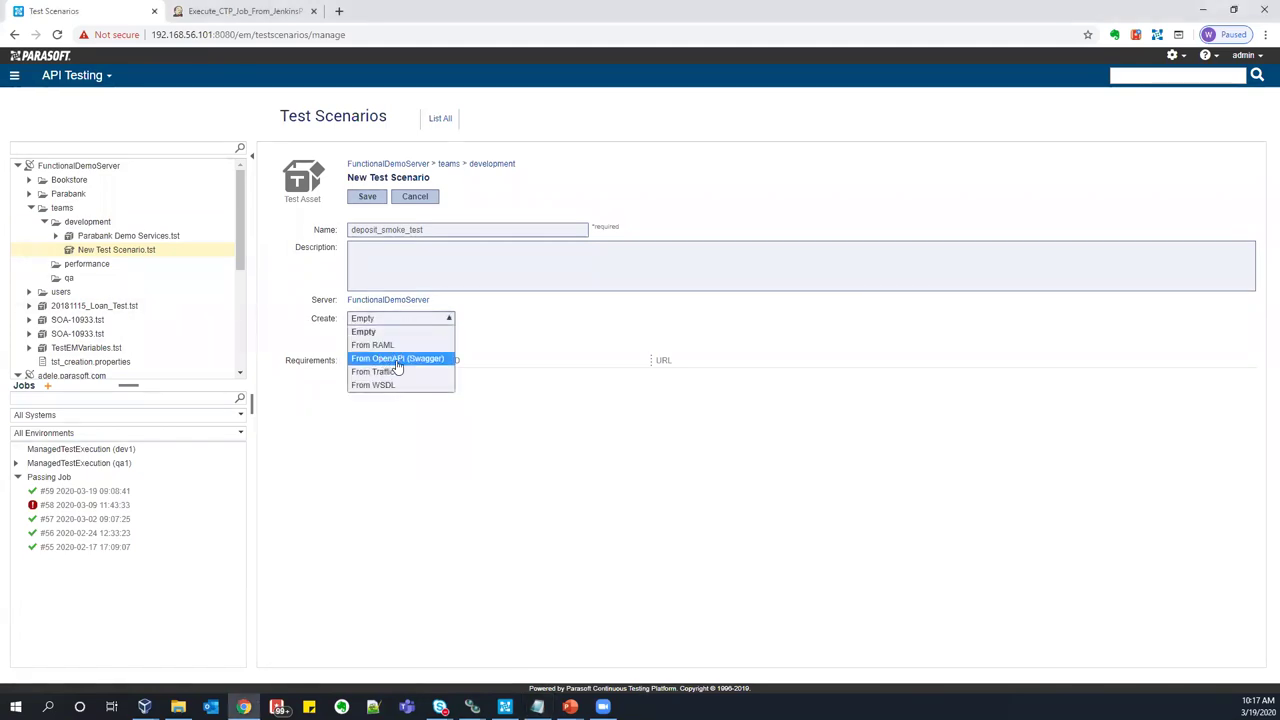
click(416, 360)
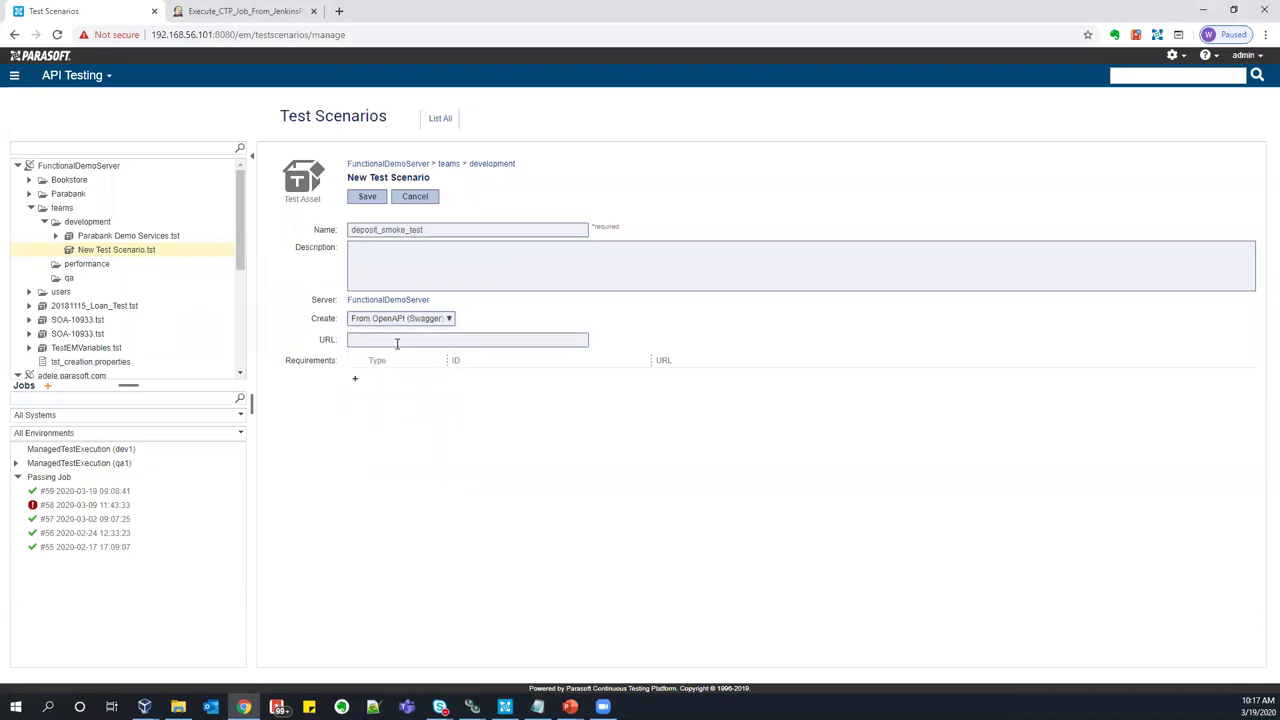
text(http://192.168.56.101:8080/parabank/services/bank/swagger.yaml)
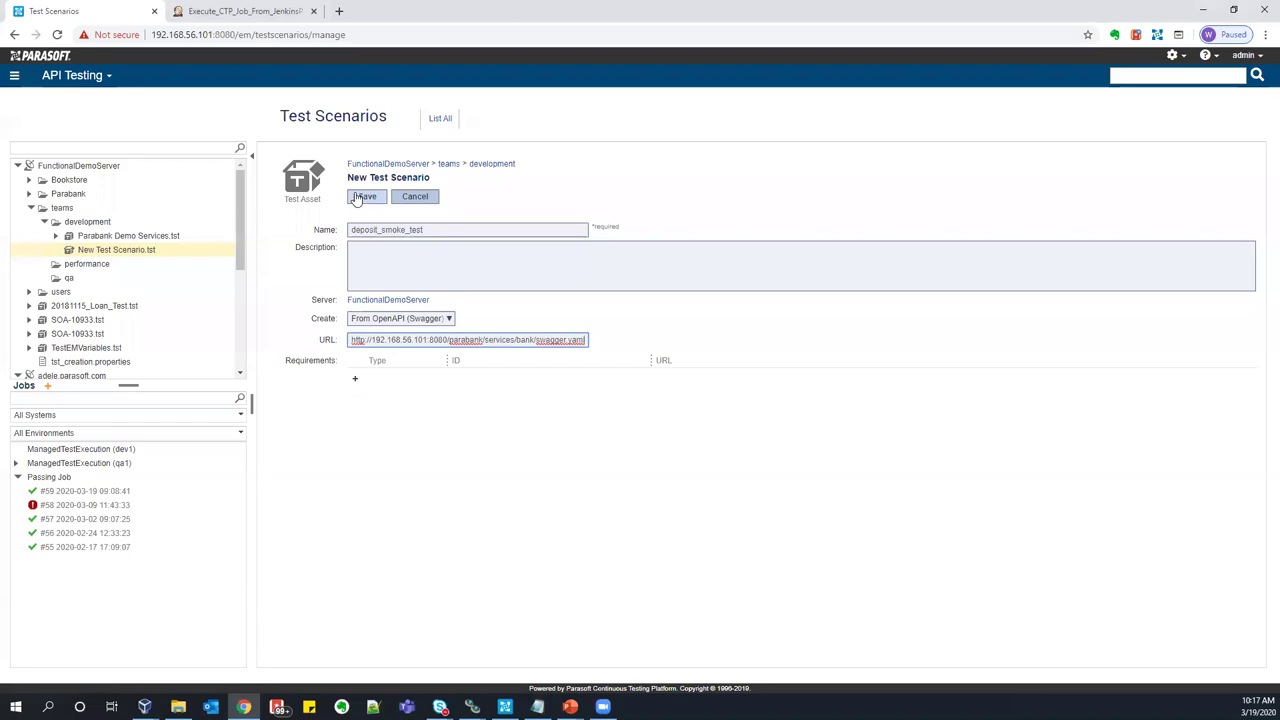
click(361, 197)
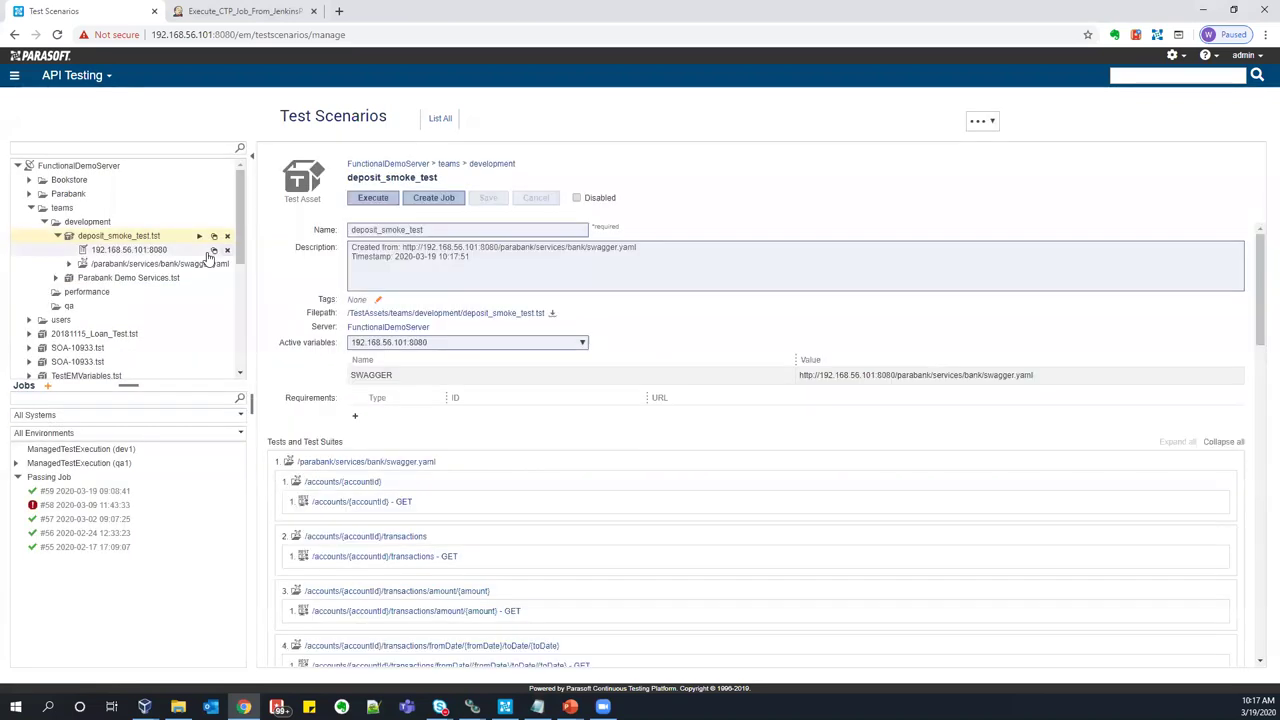
- Expand swagger.yaml and copy its /deposit suite directly under deposit_smoke_test
click(68, 263)
scroll(158, 298, down, 2)
scroll(158, 298, up, 3)
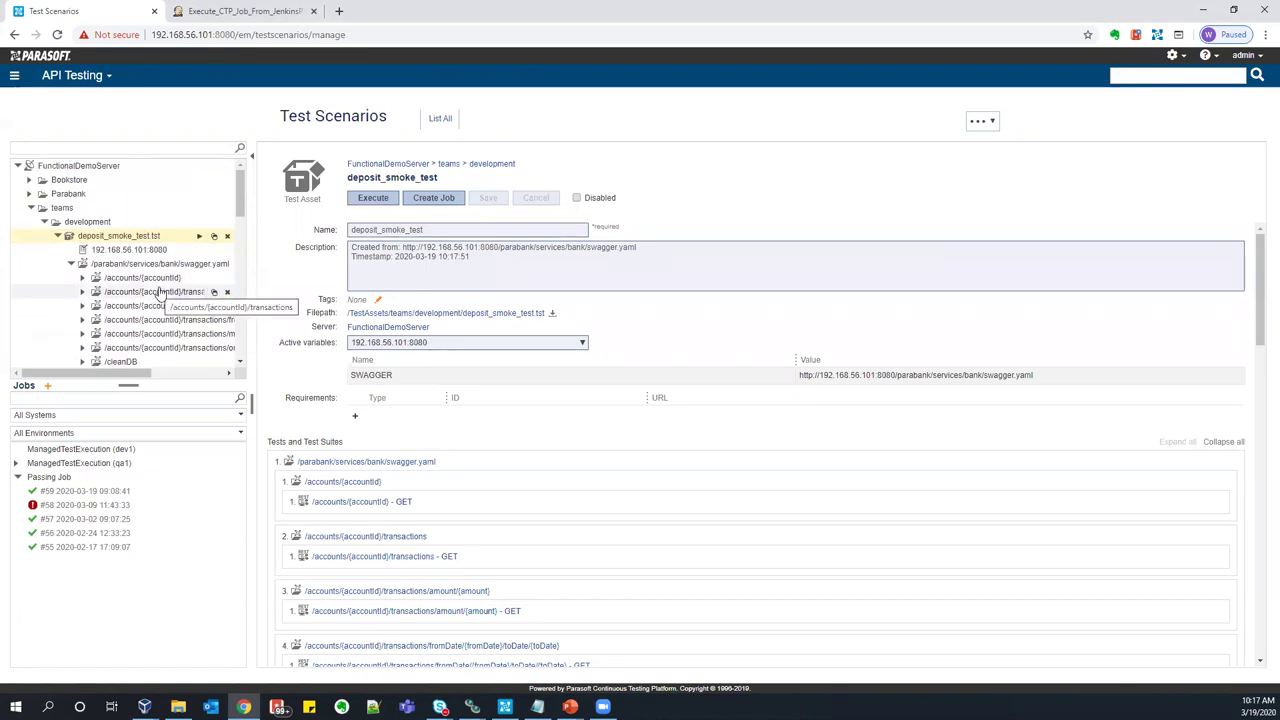
scroll(157, 293, down, 5)
scroll(157, 293, down, 3)
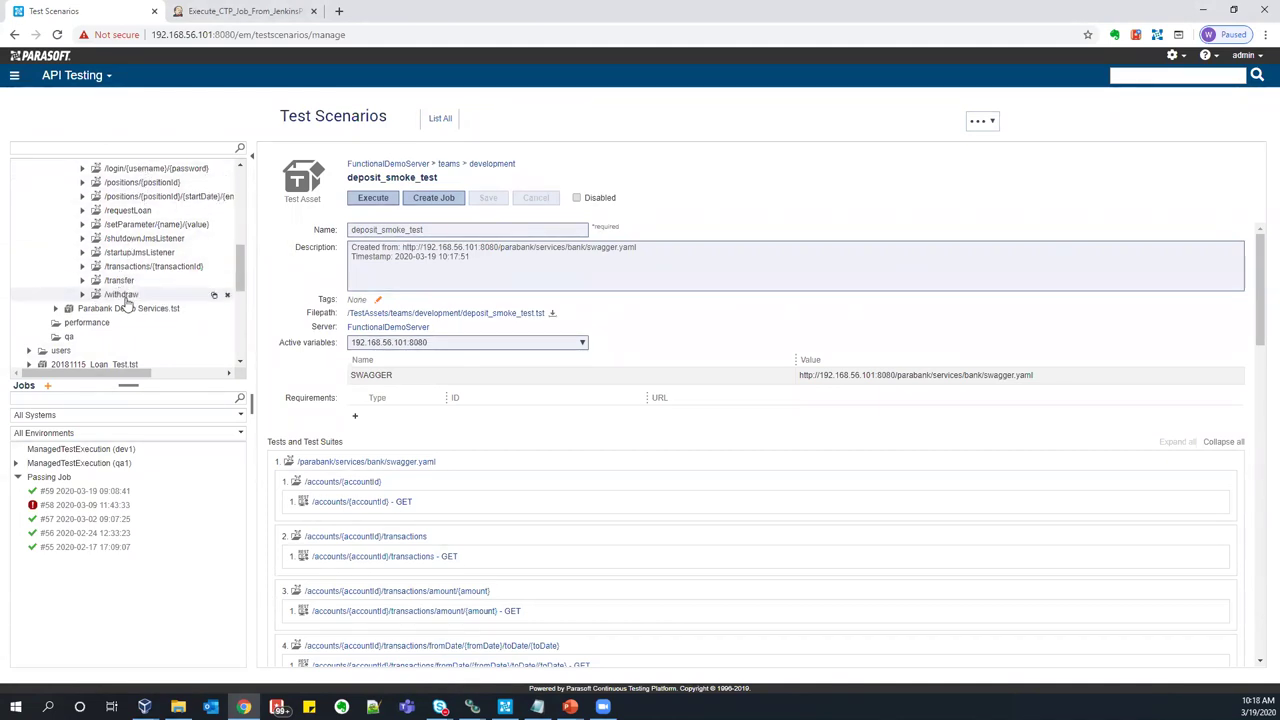
scroll(128, 300, up, 2)
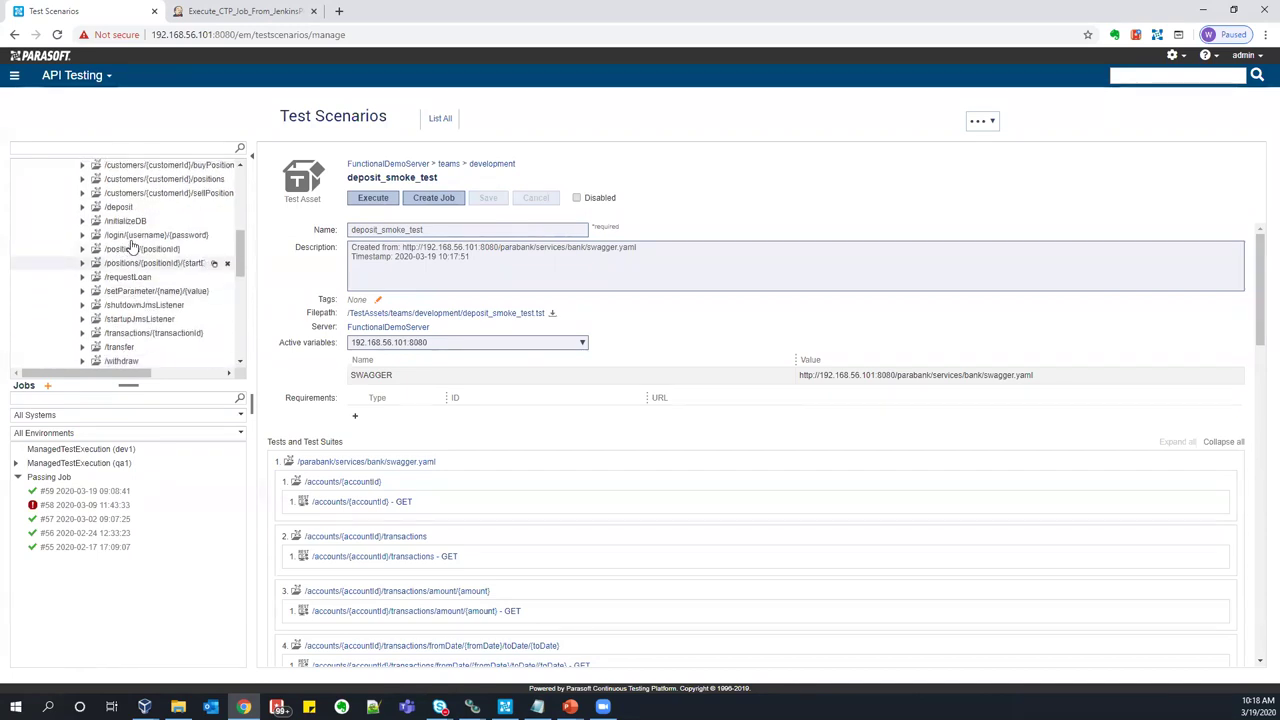
click(124, 207)
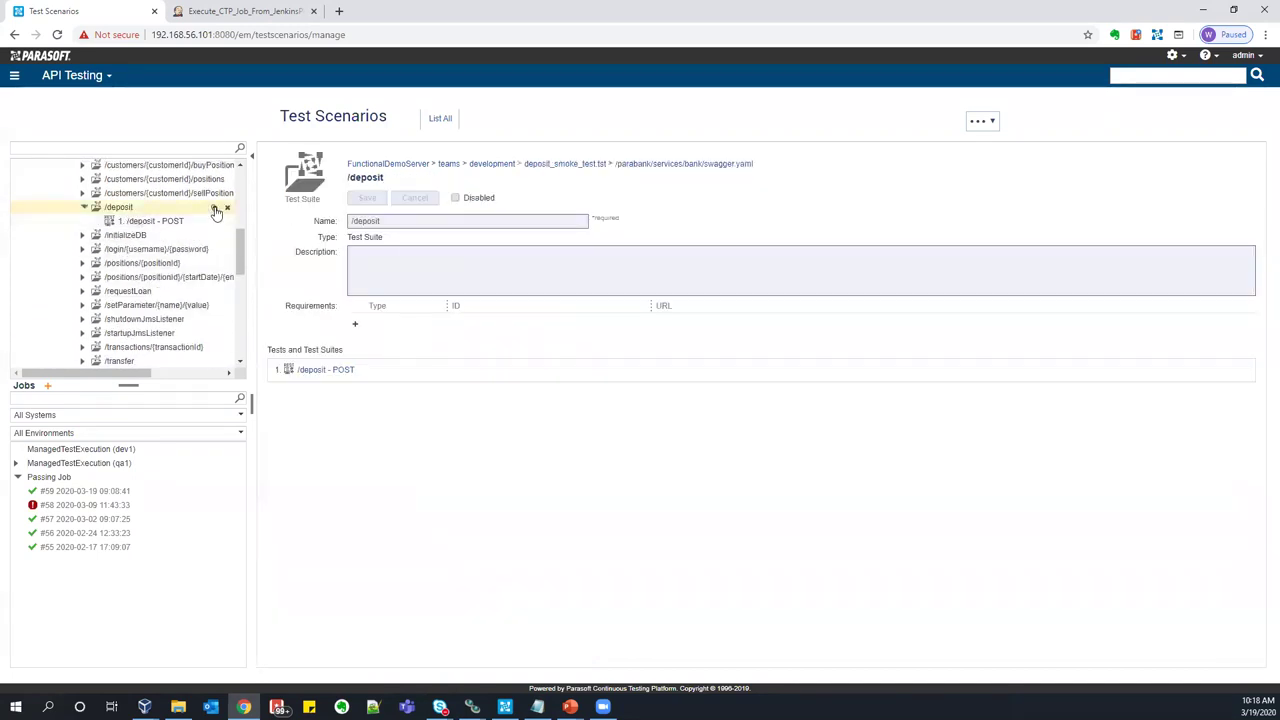
scroll(190, 230, up, 5)
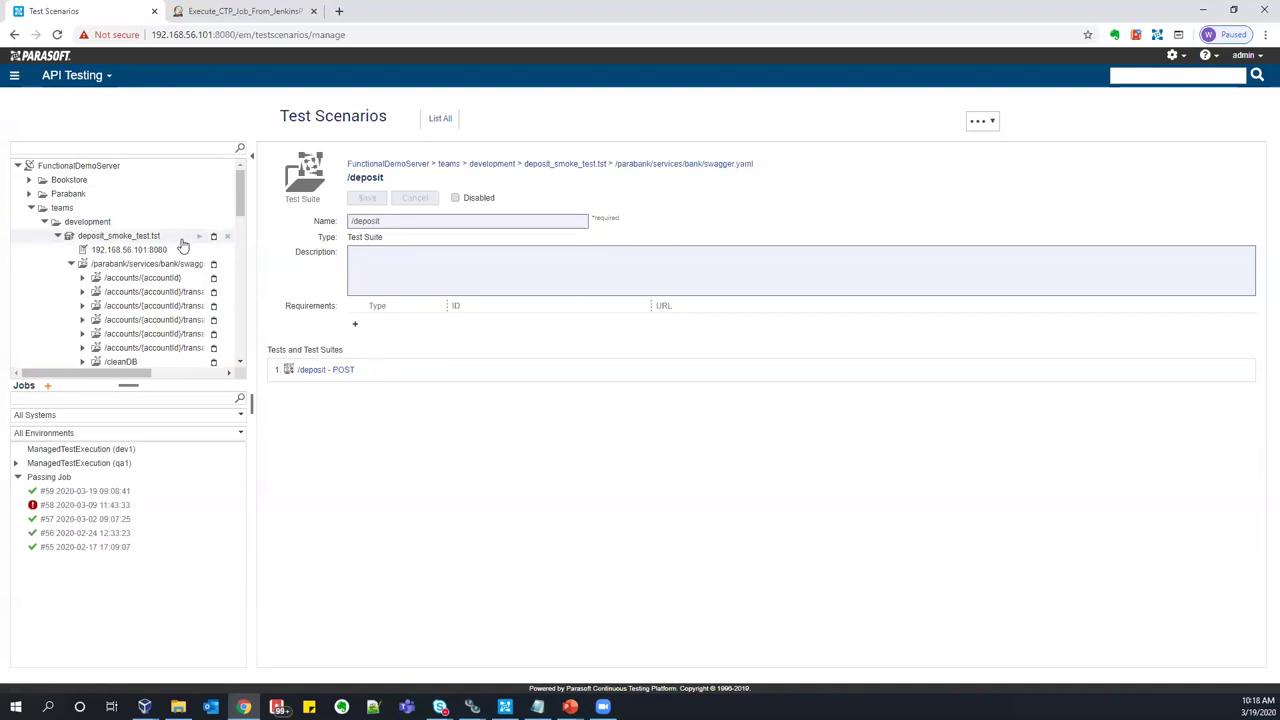
click(200, 240)
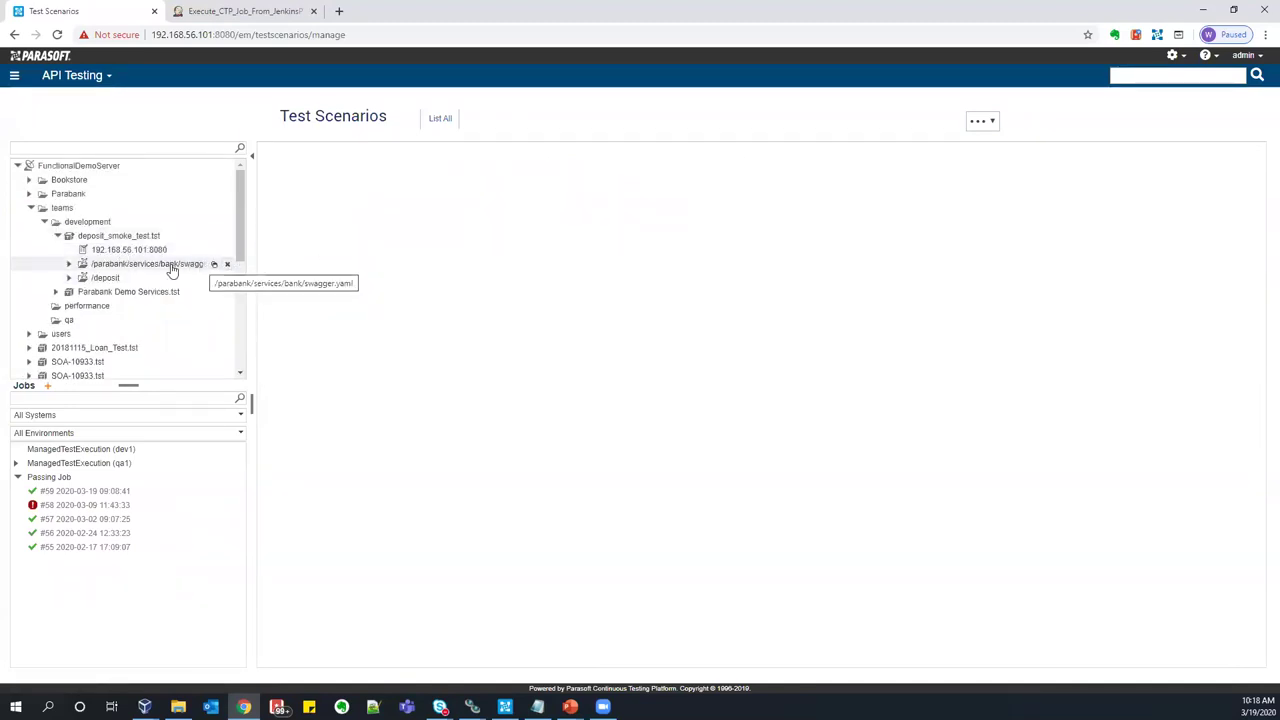
- Delete the generated swagger.yaml suite and open the /deposit - POST test
click(228, 266)
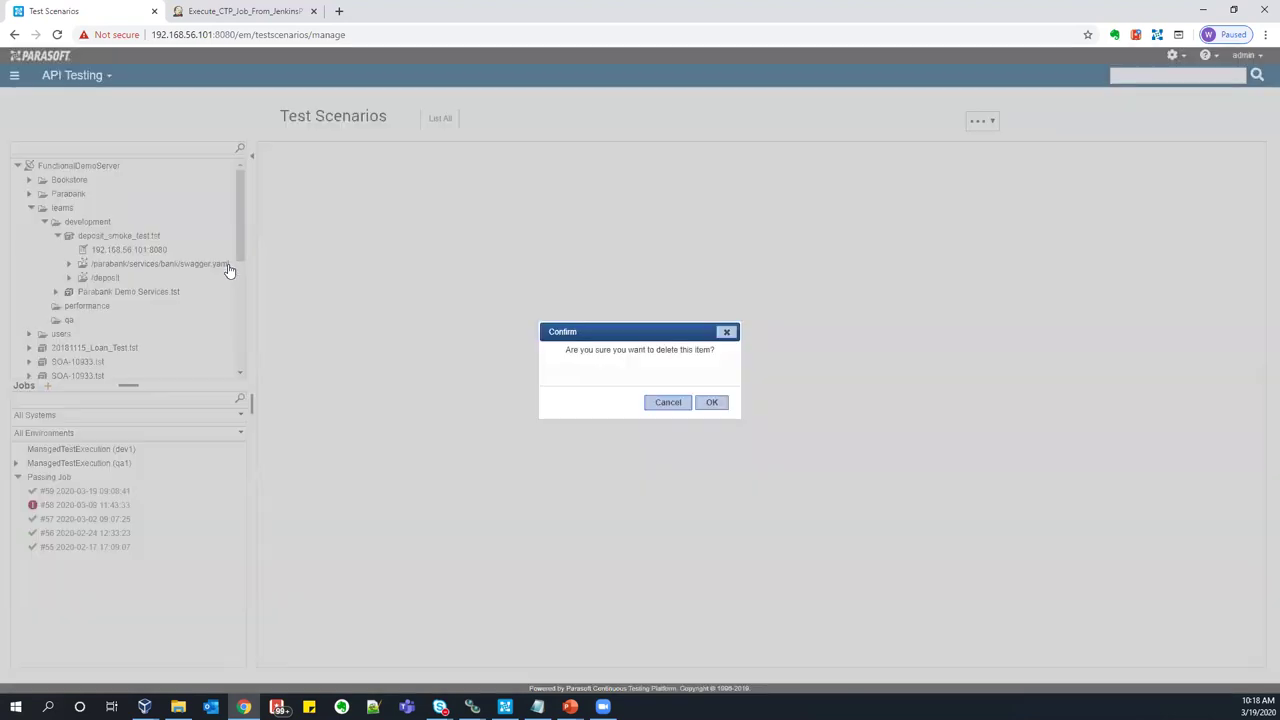
click(709, 404)
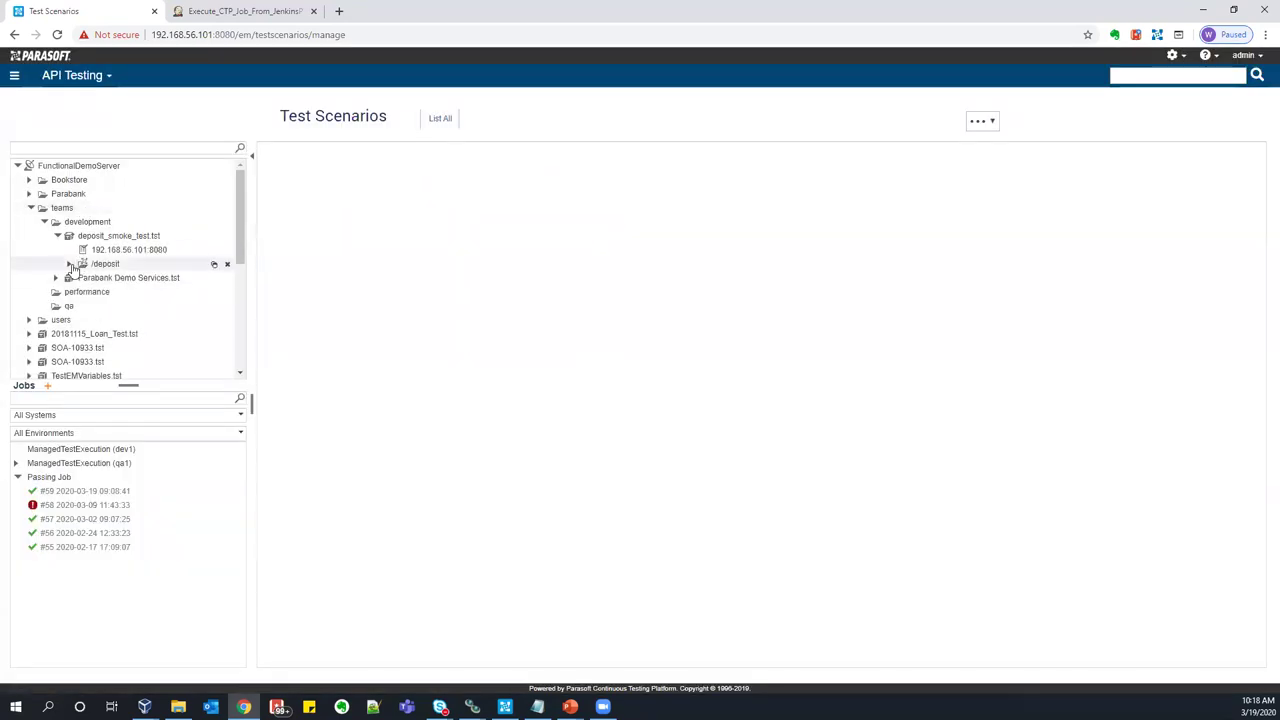
click(69, 264)
click(137, 278)
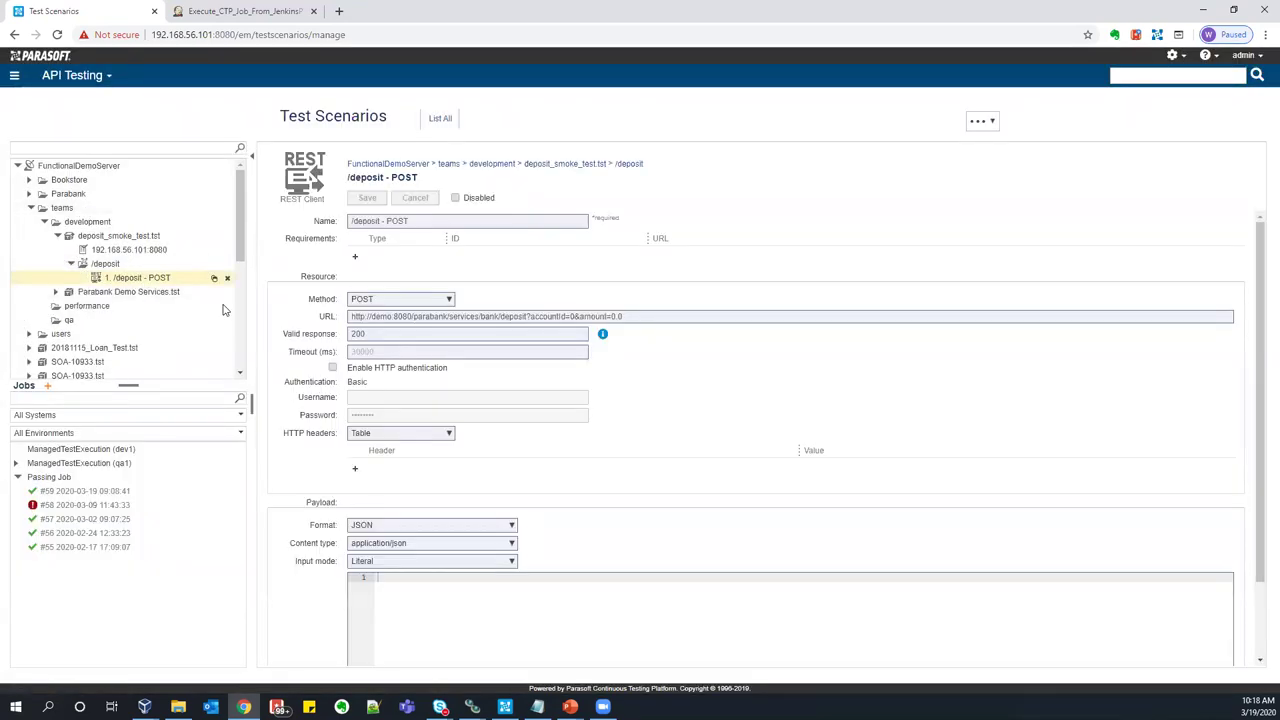
- Change the request URL host to 192.168.56.1 and save
click(390, 317)
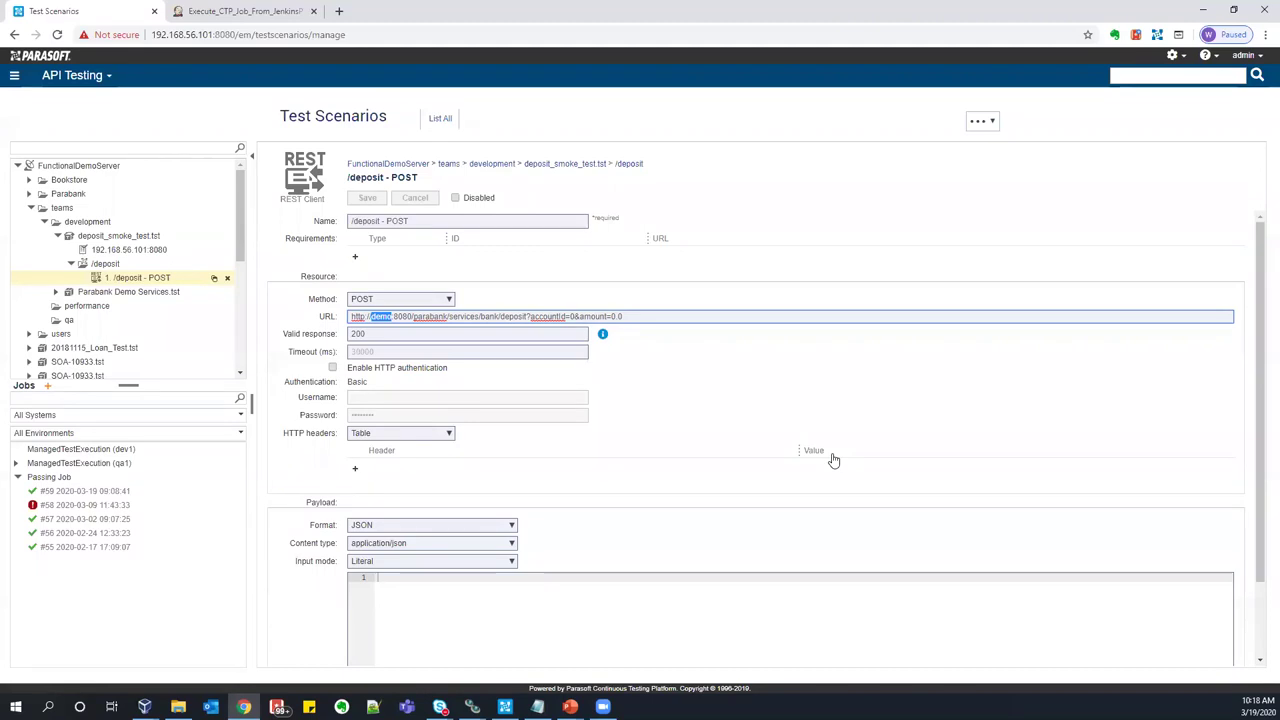
text(192.168)
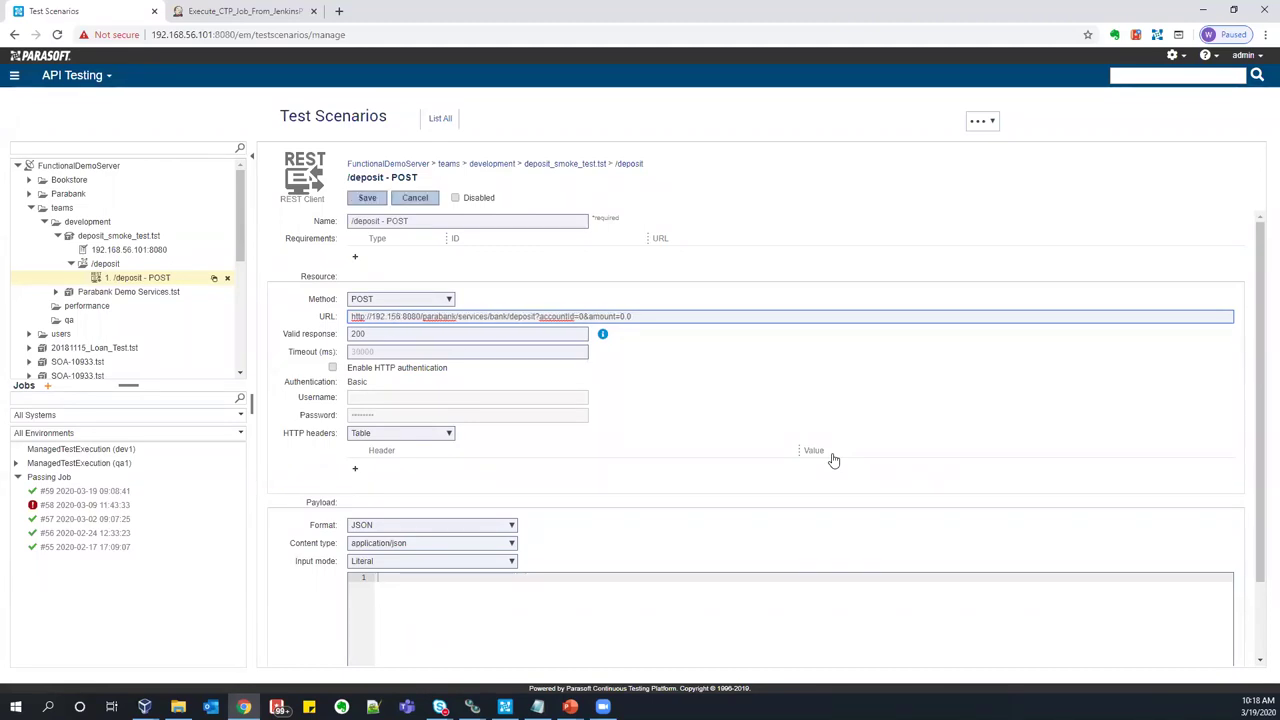
text(.56.1)
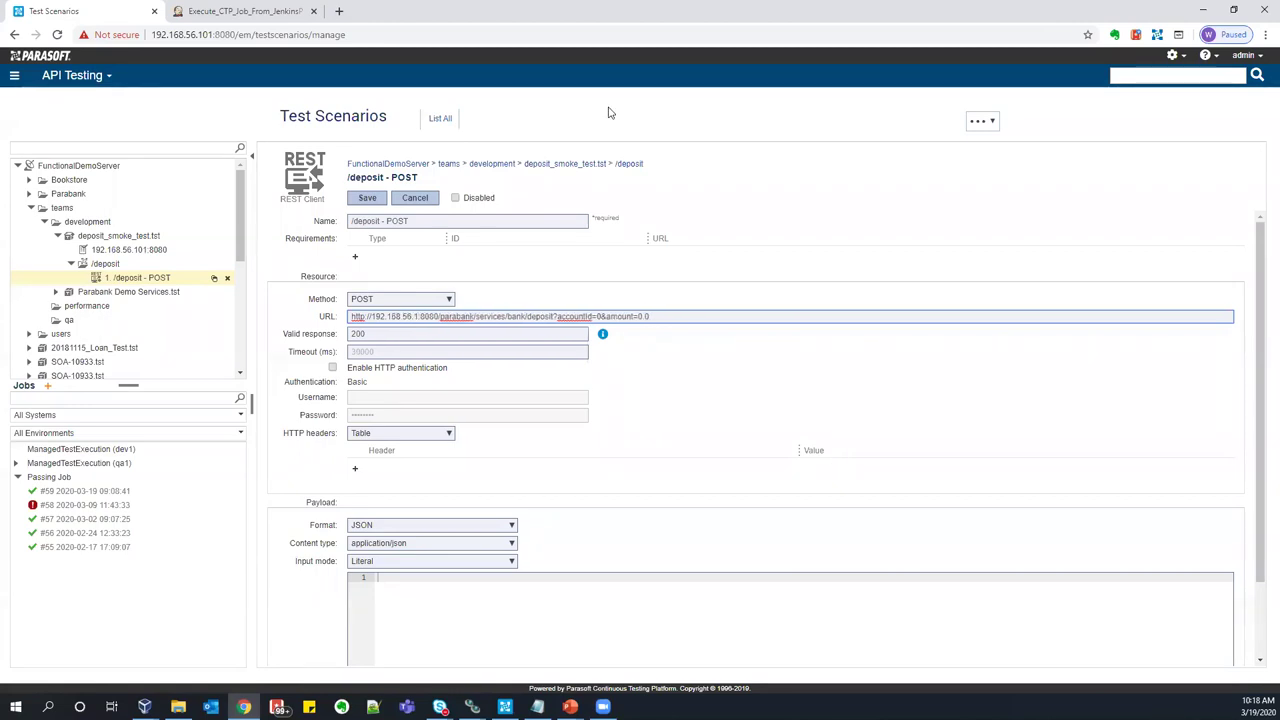
click(367, 198)
- Set a test accountId and amount 10 in the URL query, save, and run the test
click(362, 315)
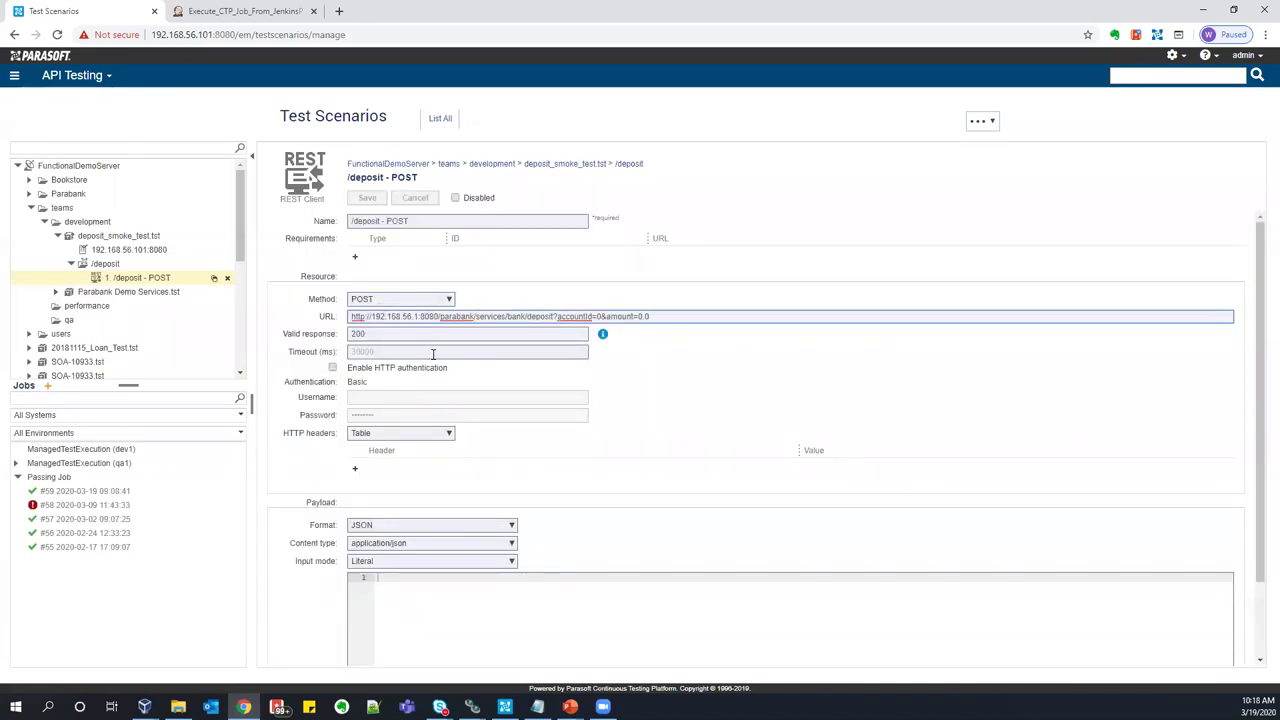
click(418, 317)
click(652, 317)
text(123456)
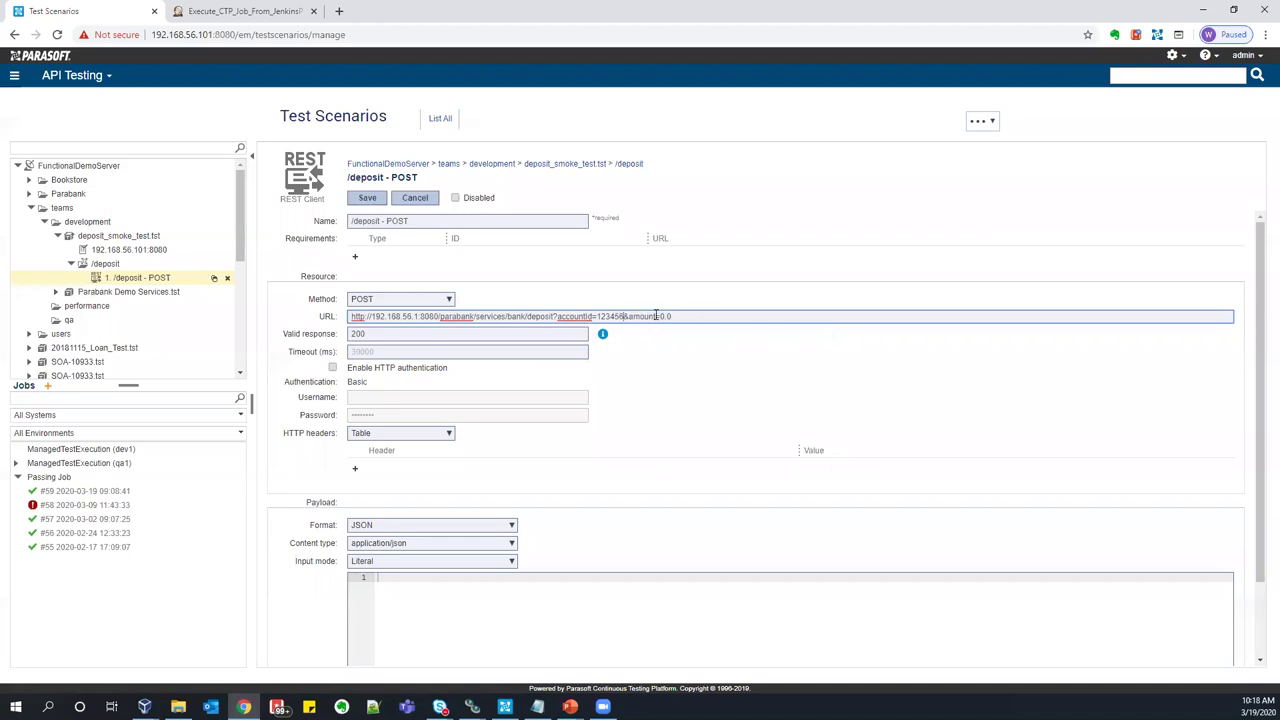
drag(659, 316, 709, 315)
click(367, 198)
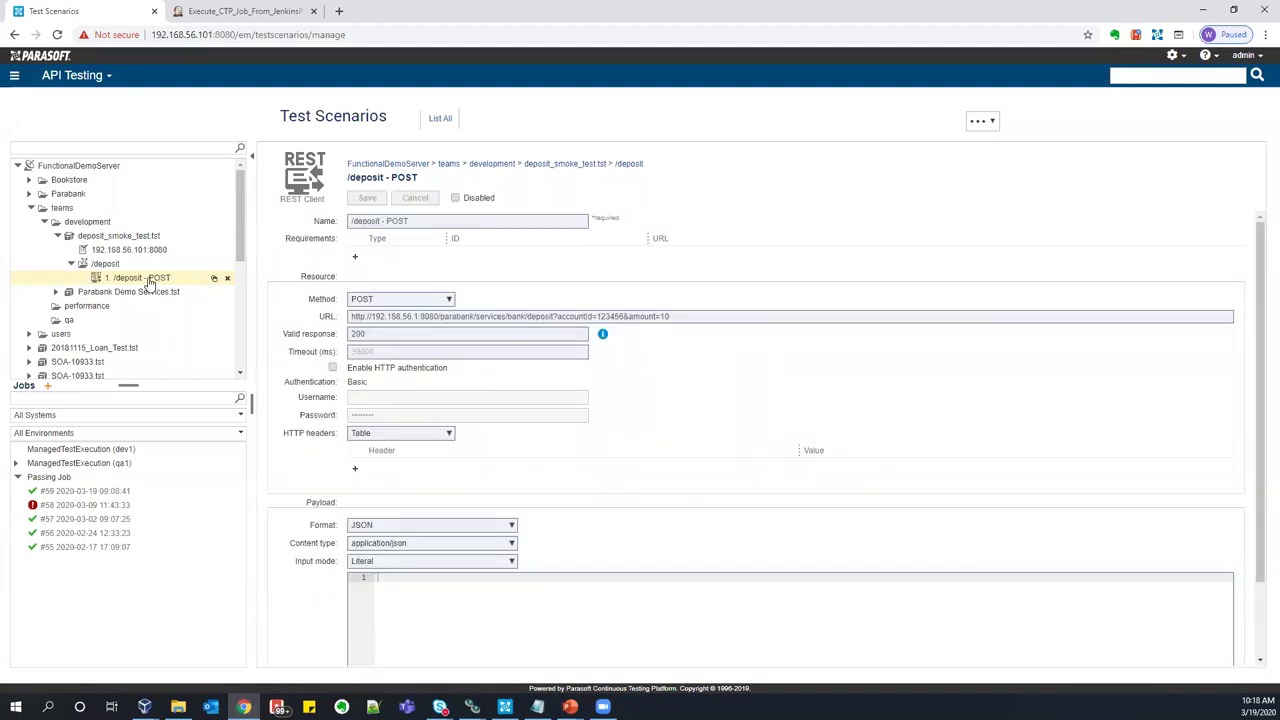
click(198, 237)
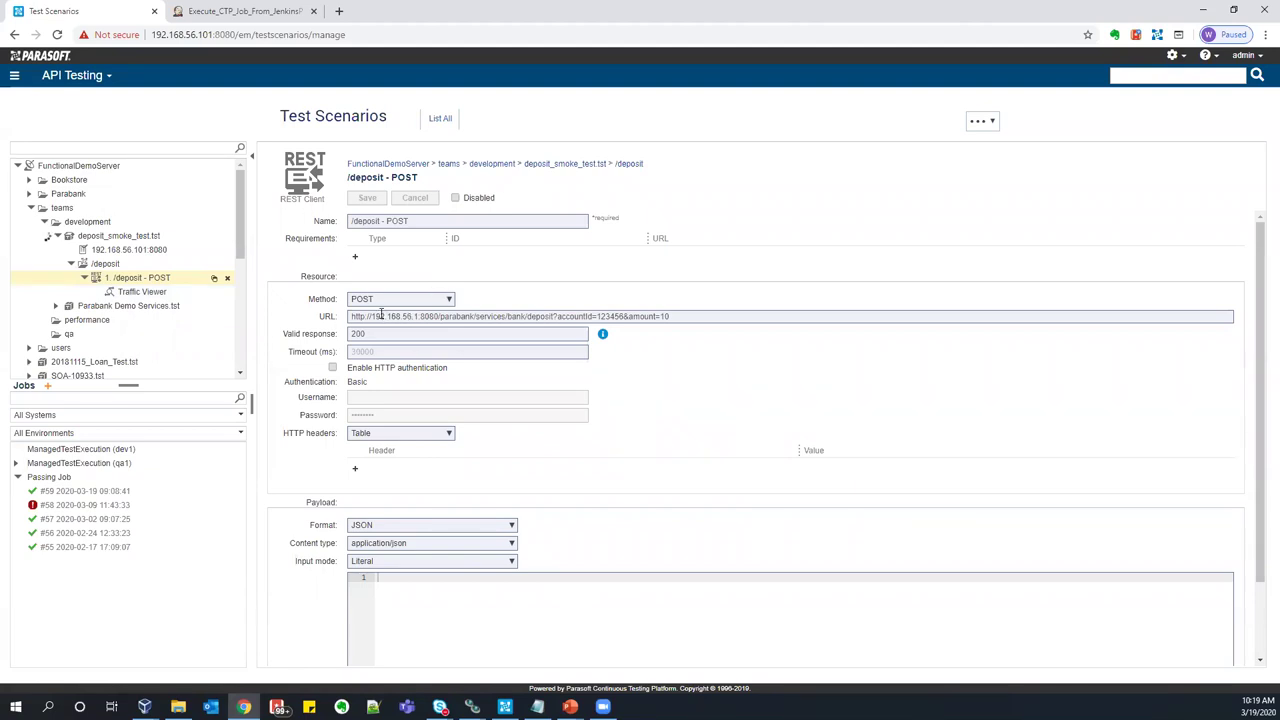
- Change the request host from 192.168.56.1 to 192.168.56.101 and save the test
click(420, 316)
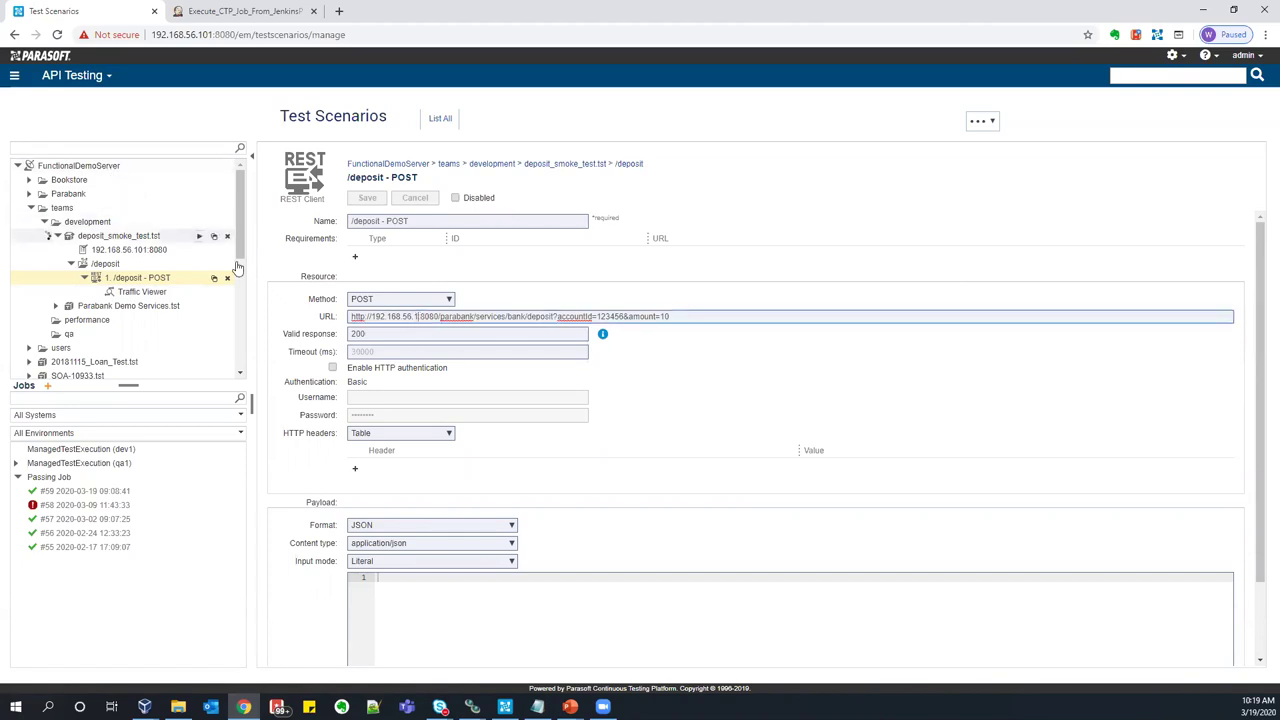
text(01)
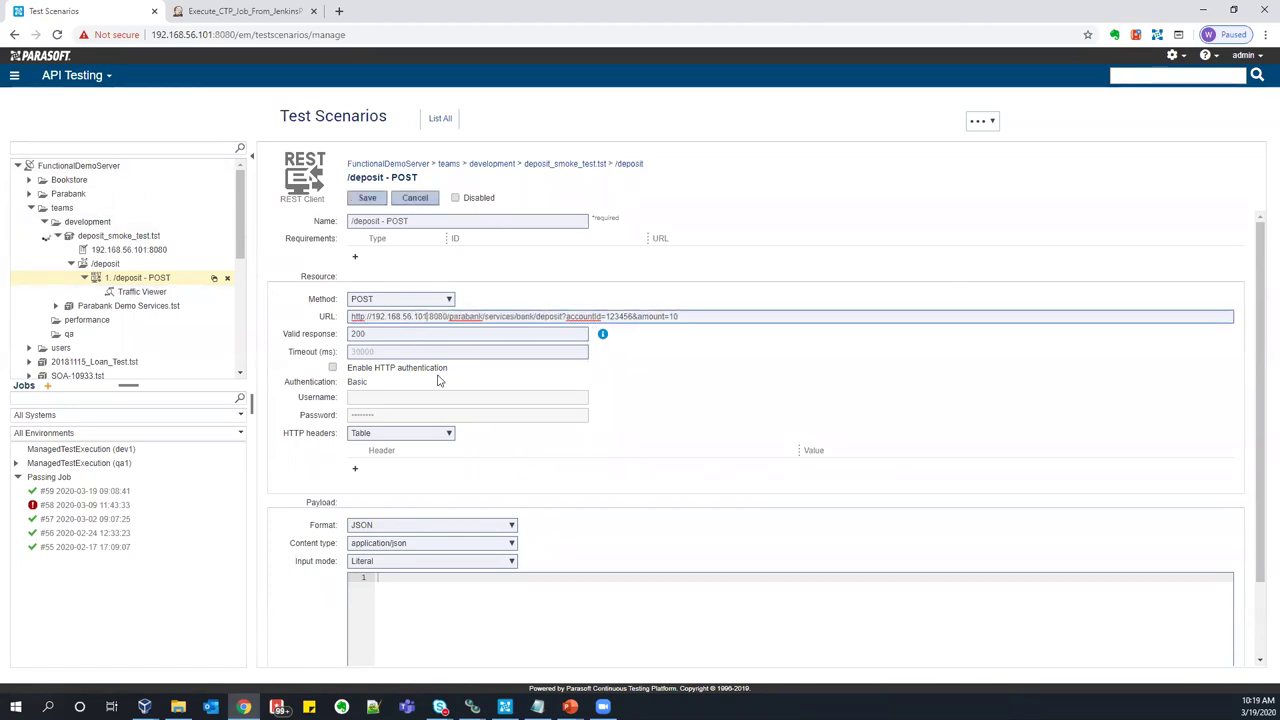
click(366, 197)
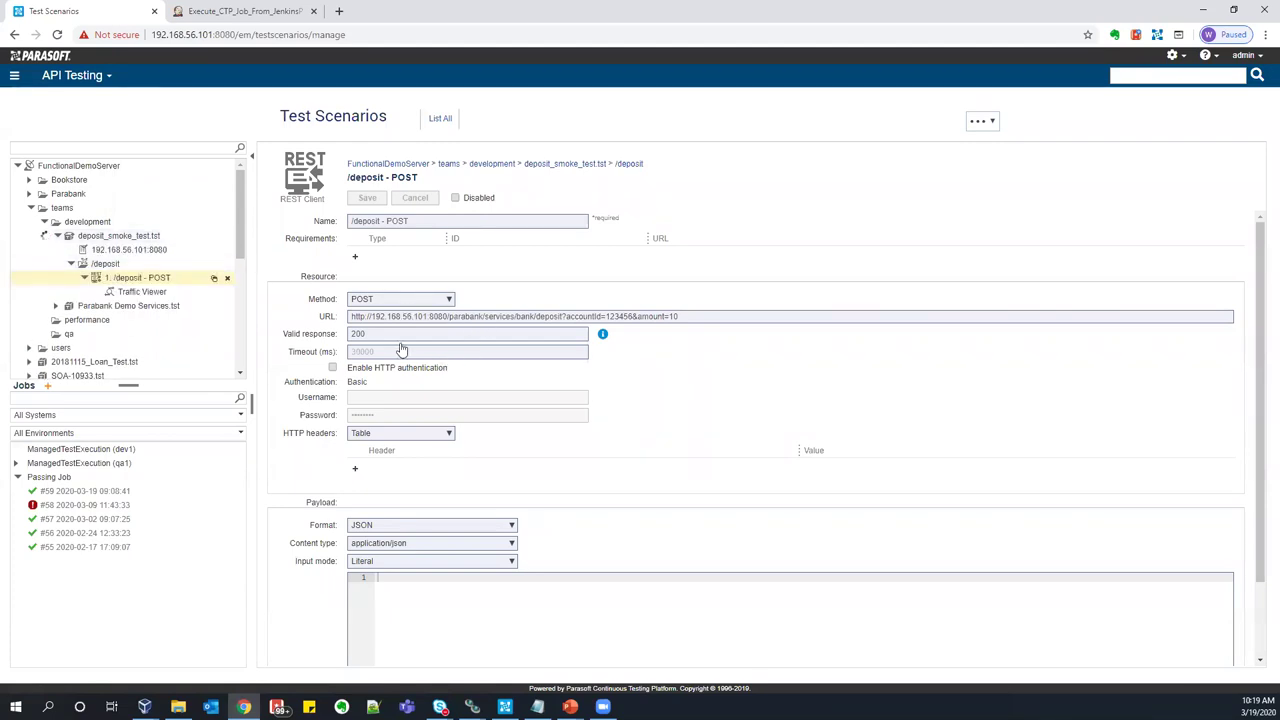
click(140, 291)
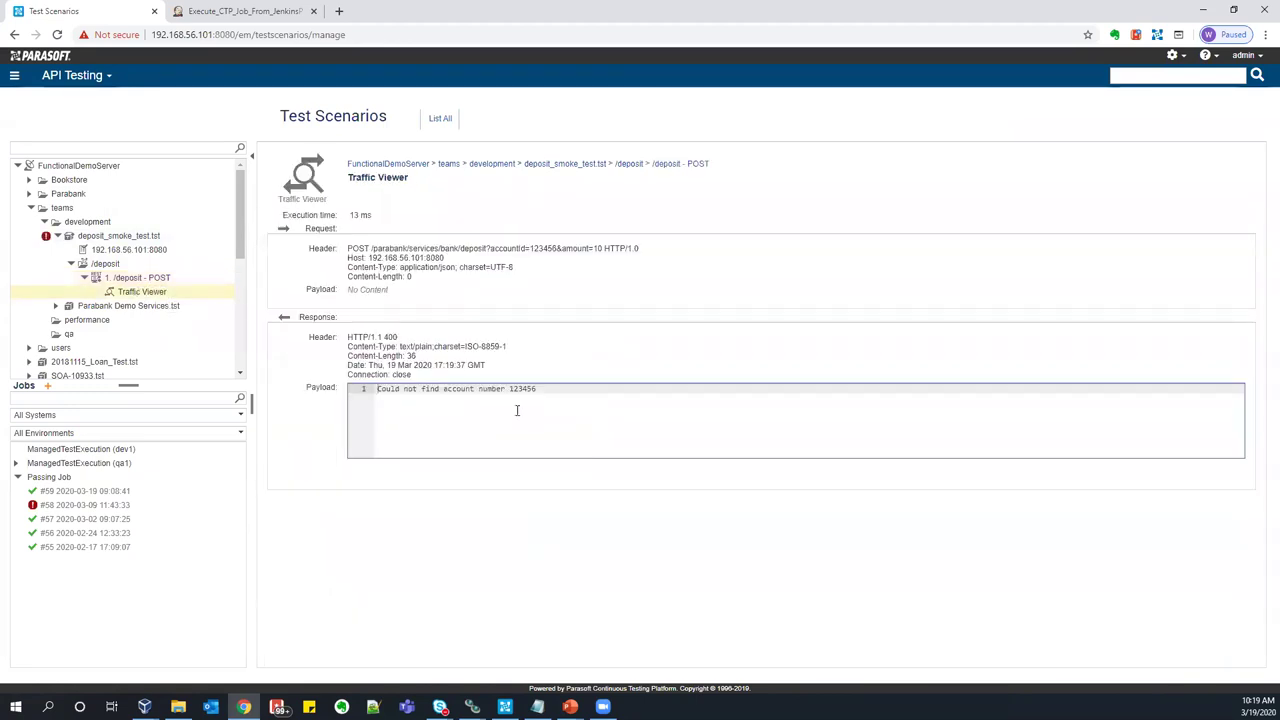
click(150, 278)
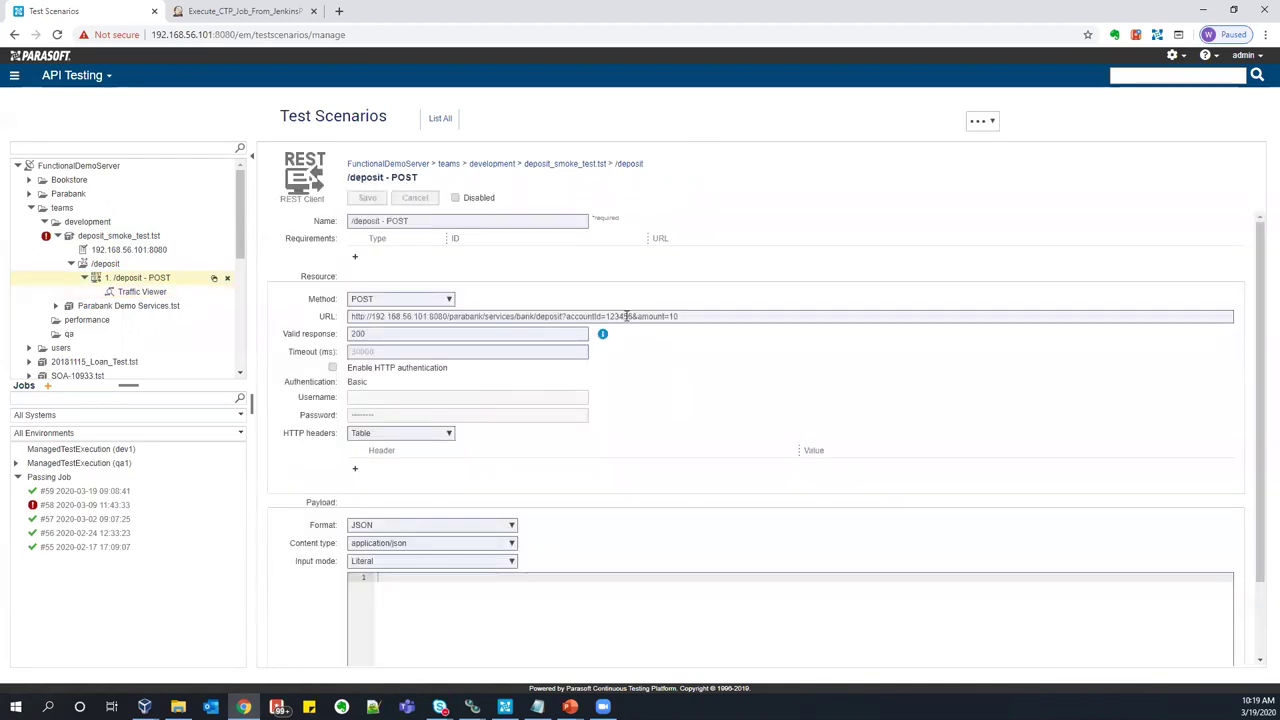
click(622, 316)
drag(608, 318, 606, 318)
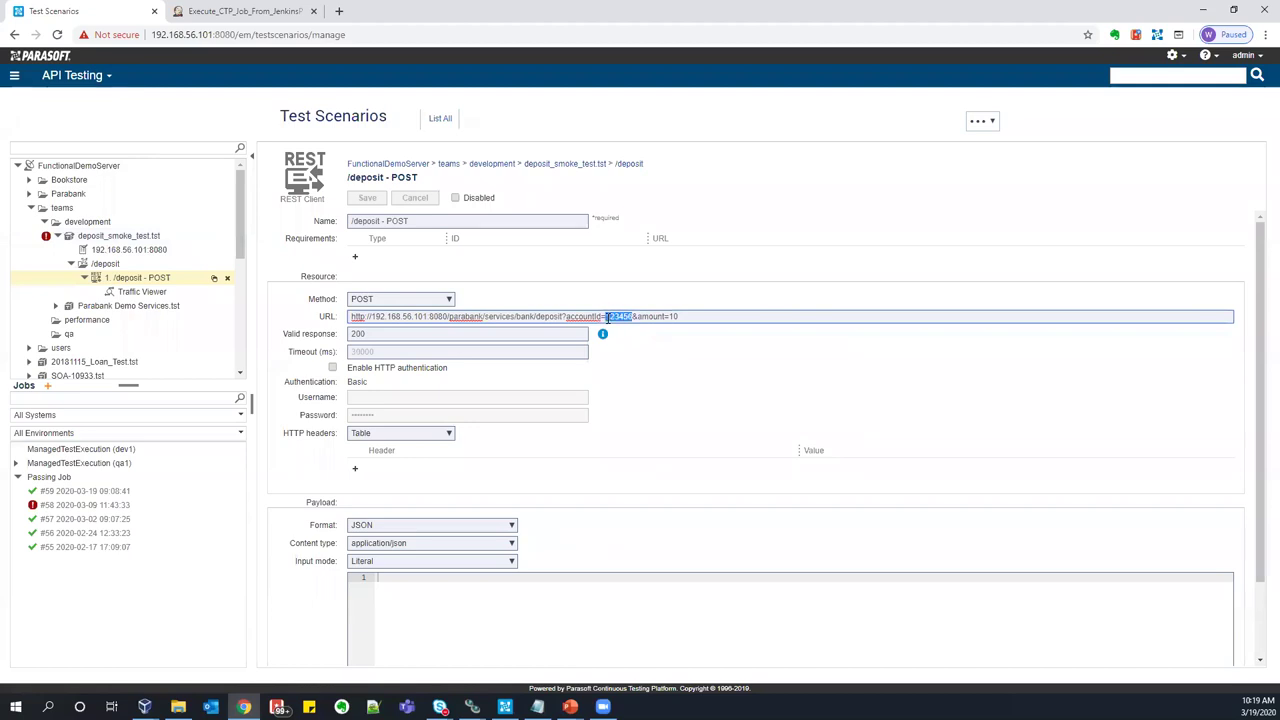
click(649, 316)
click(145, 280)
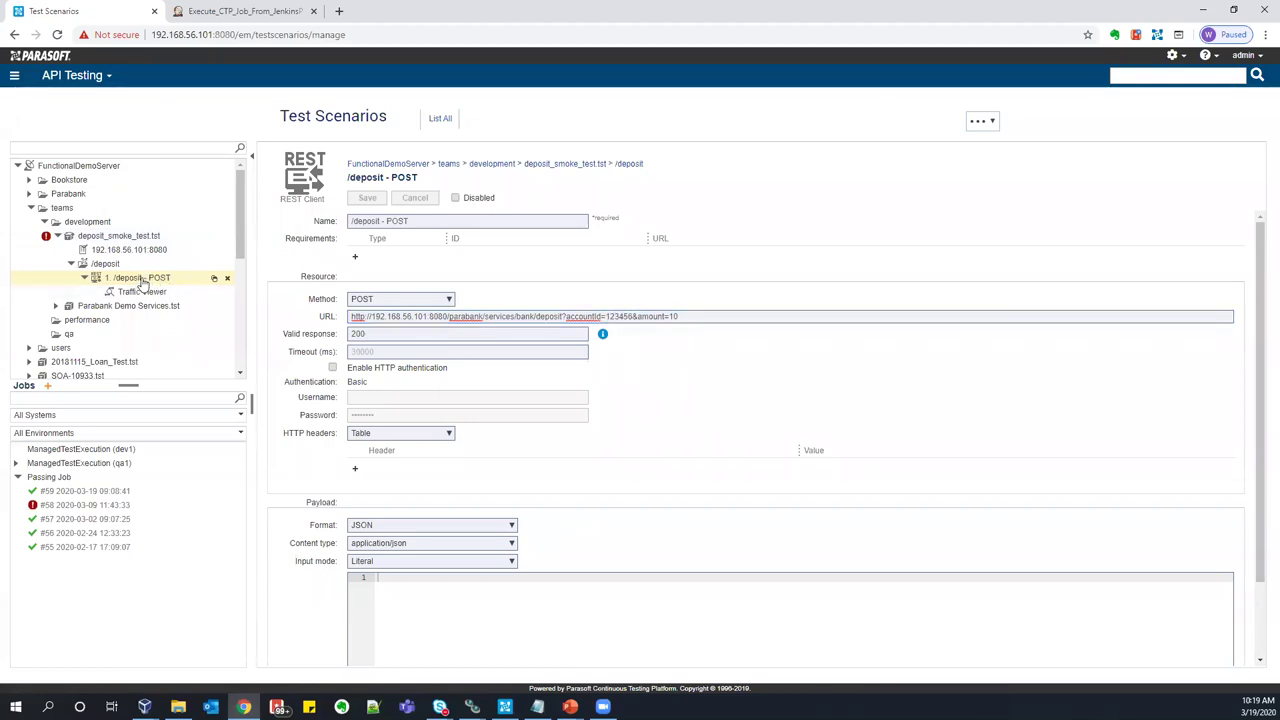
click(140, 291)
click(180, 278)
click(980, 120)
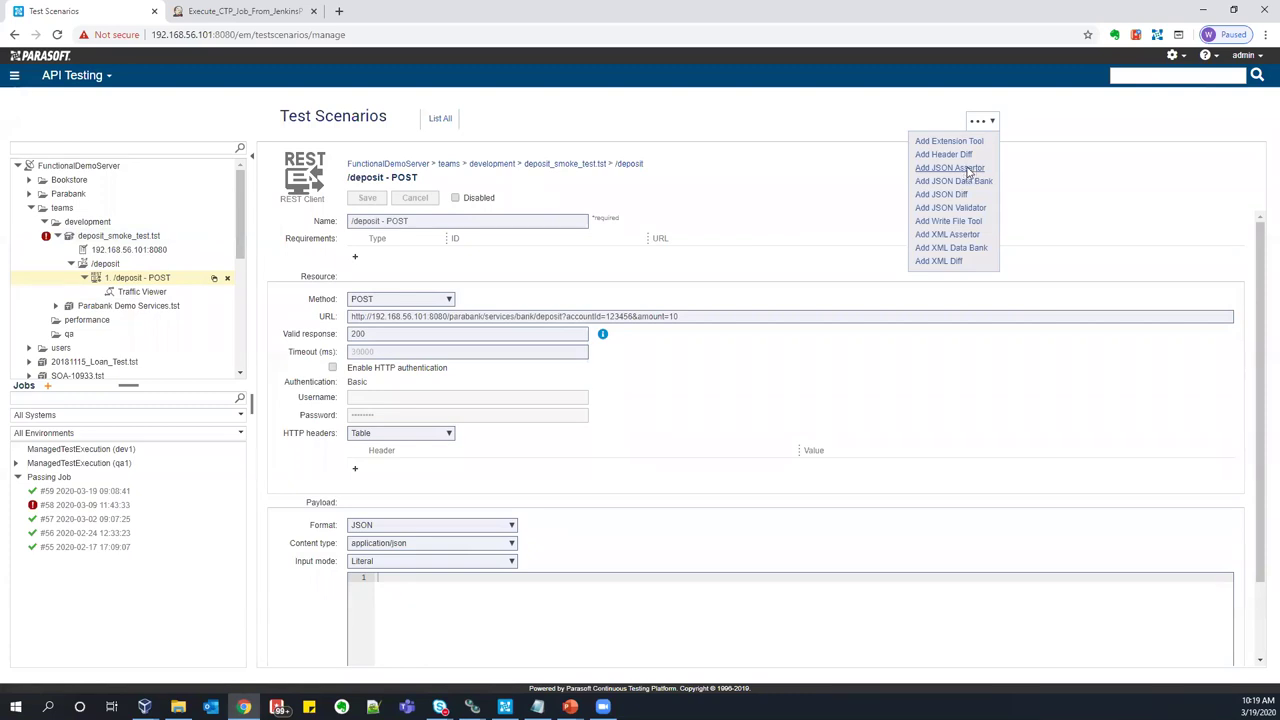
click(969, 170)
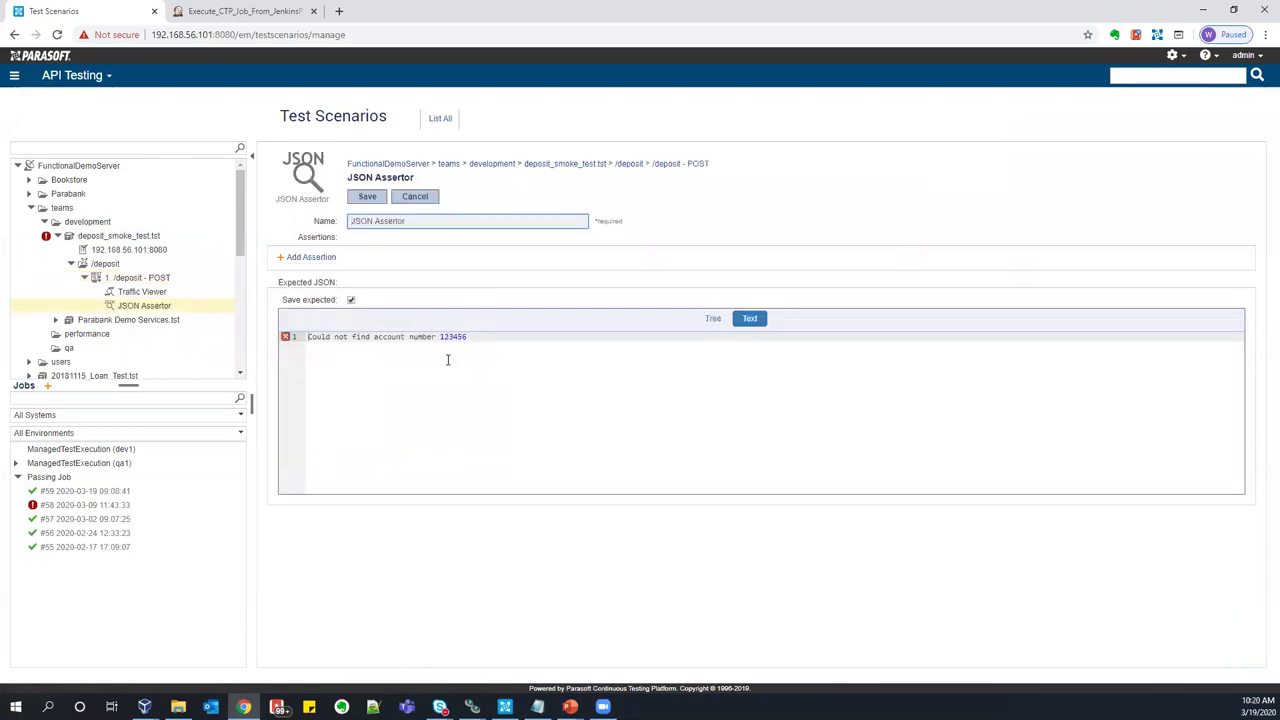
click(416, 197)
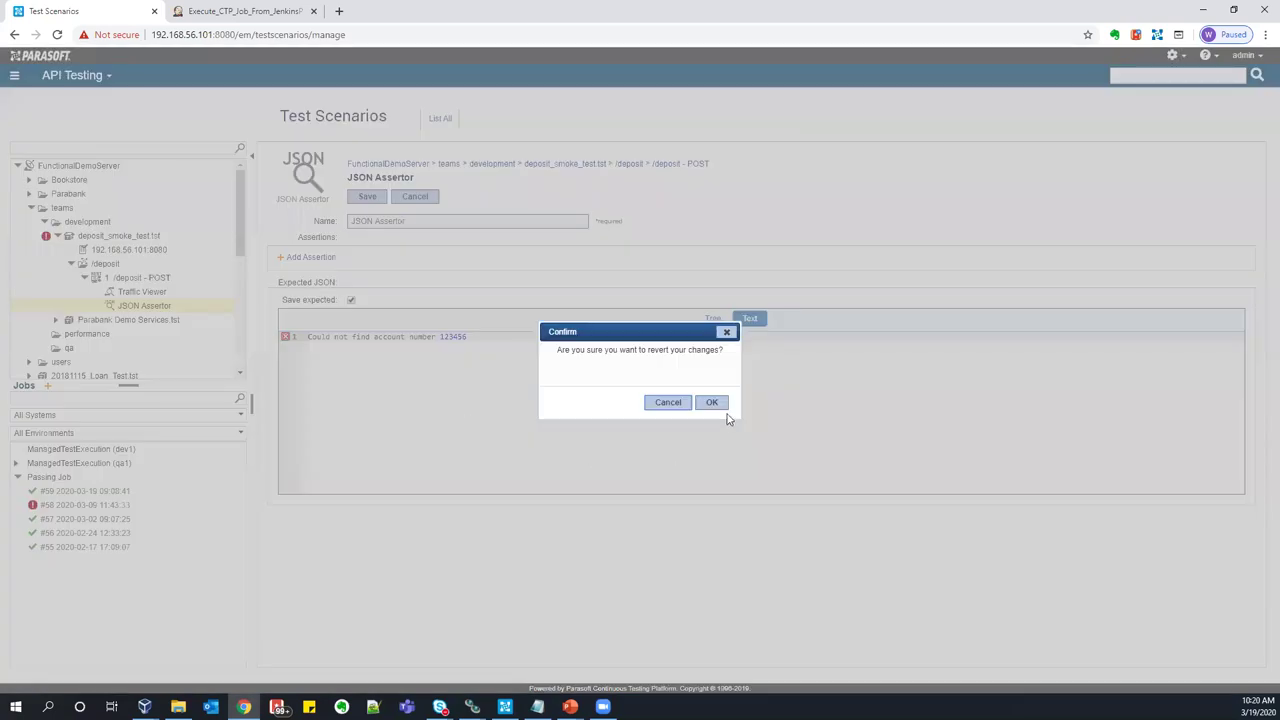
click(712, 403)
click(980, 121)
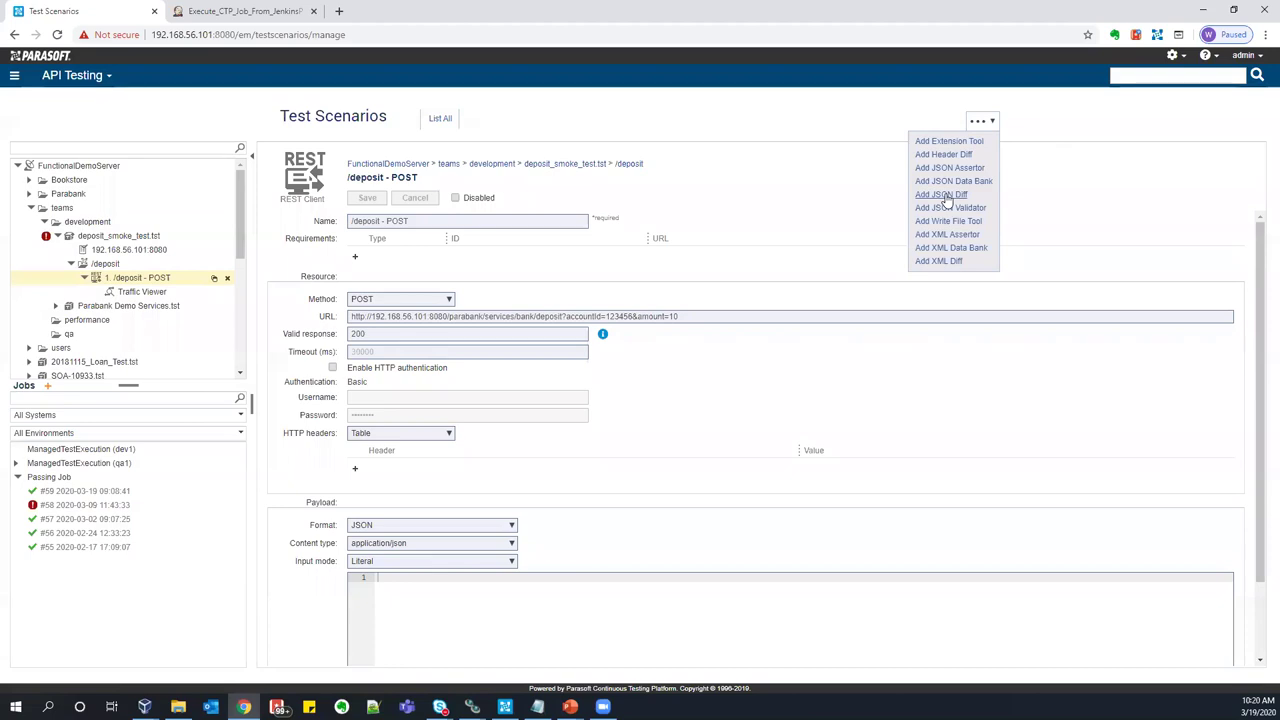
click(780, 172)
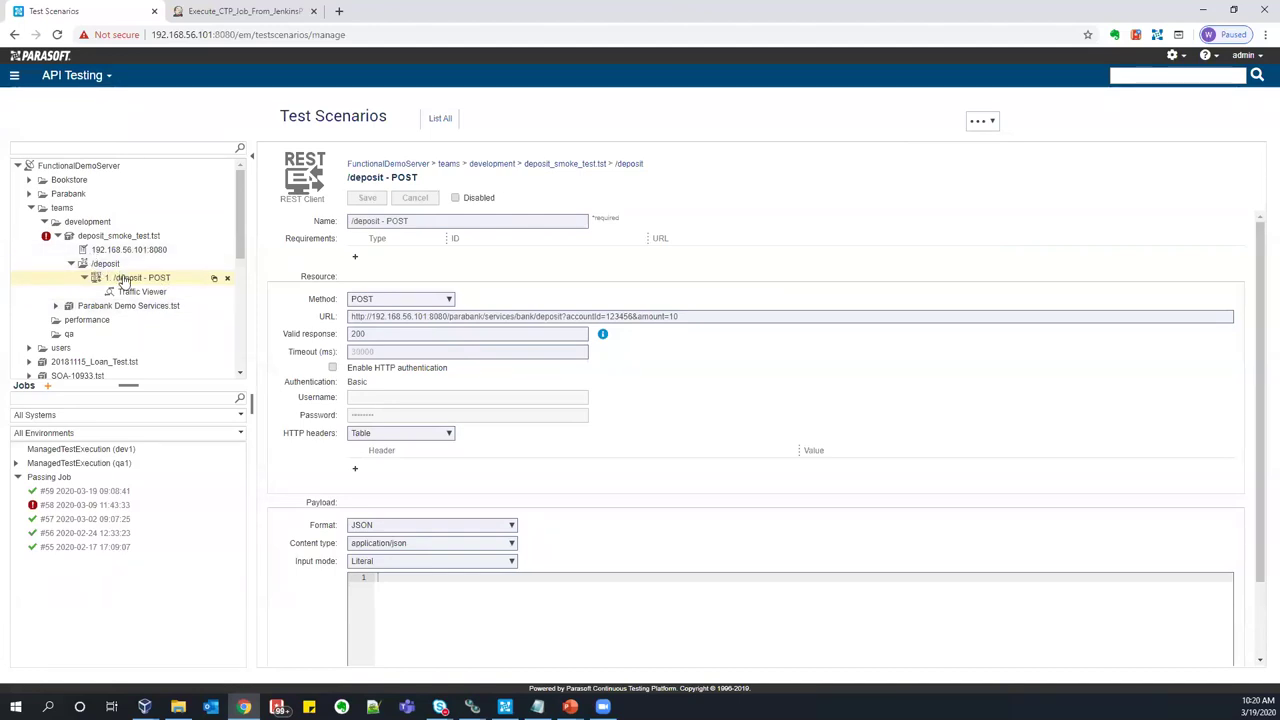
- Step back to the slide showing only the Developer's workflow, then return to SOAtest
key(Left)
key(Left)
key(Left)
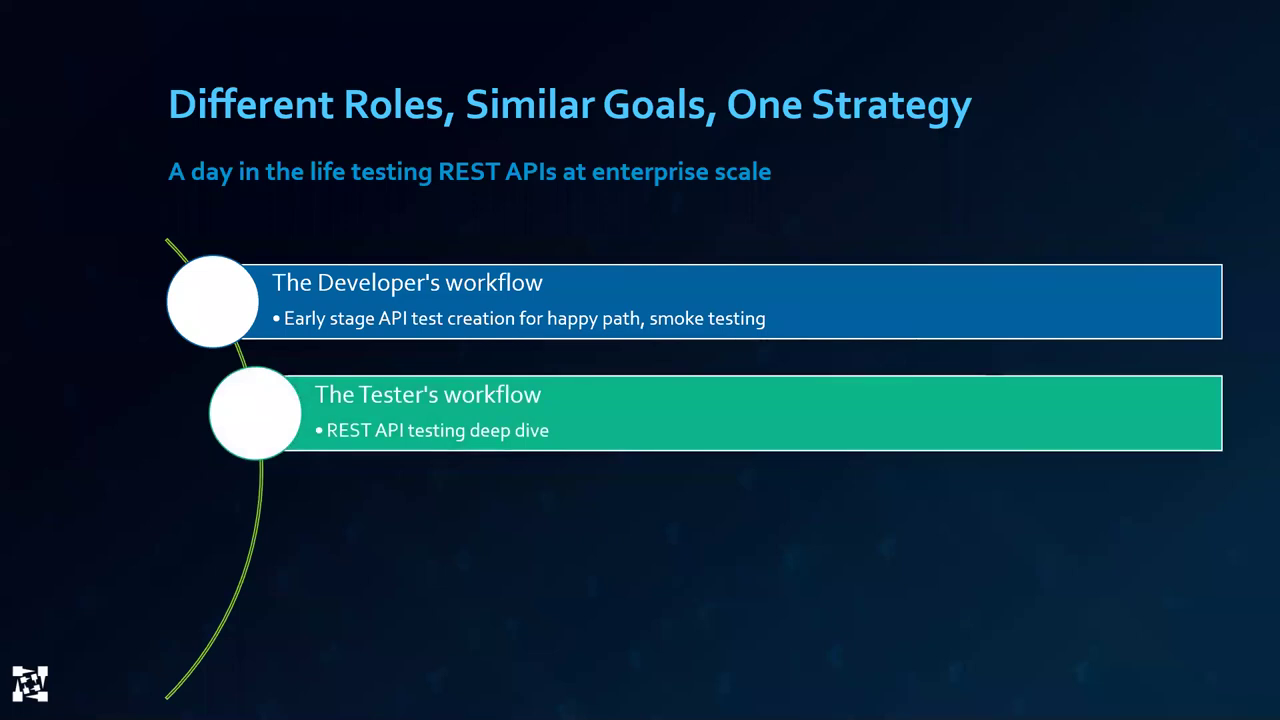
key(Left)
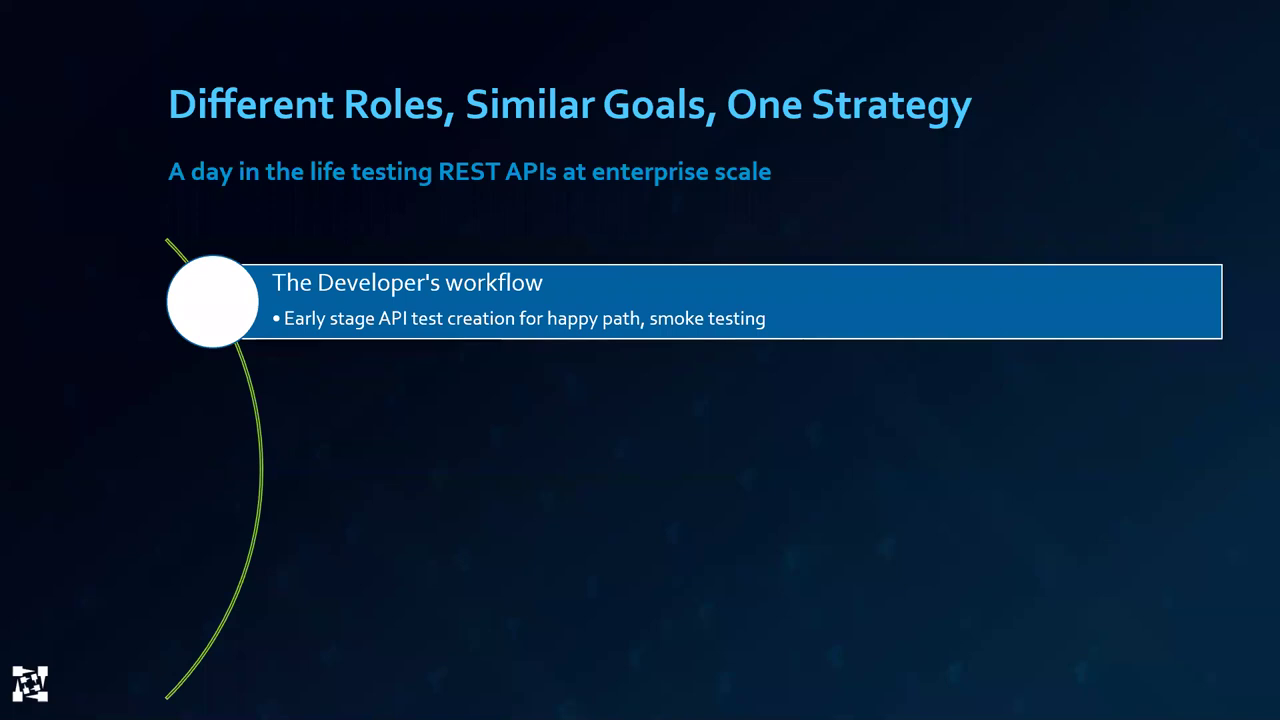
key(alt+Tab)
- Activate the licence, collapse test.tst, and refresh the server assets to select deposit_smoke_test.tst
click(68, 89)
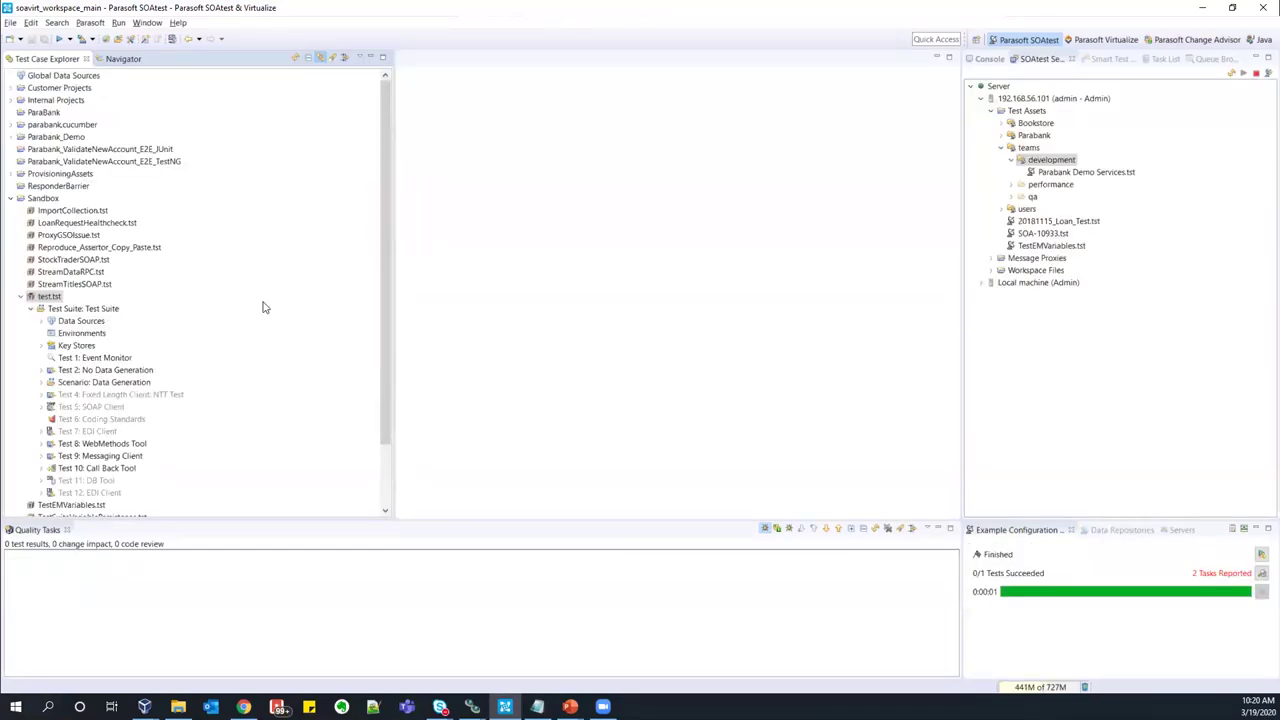
click(20, 296)
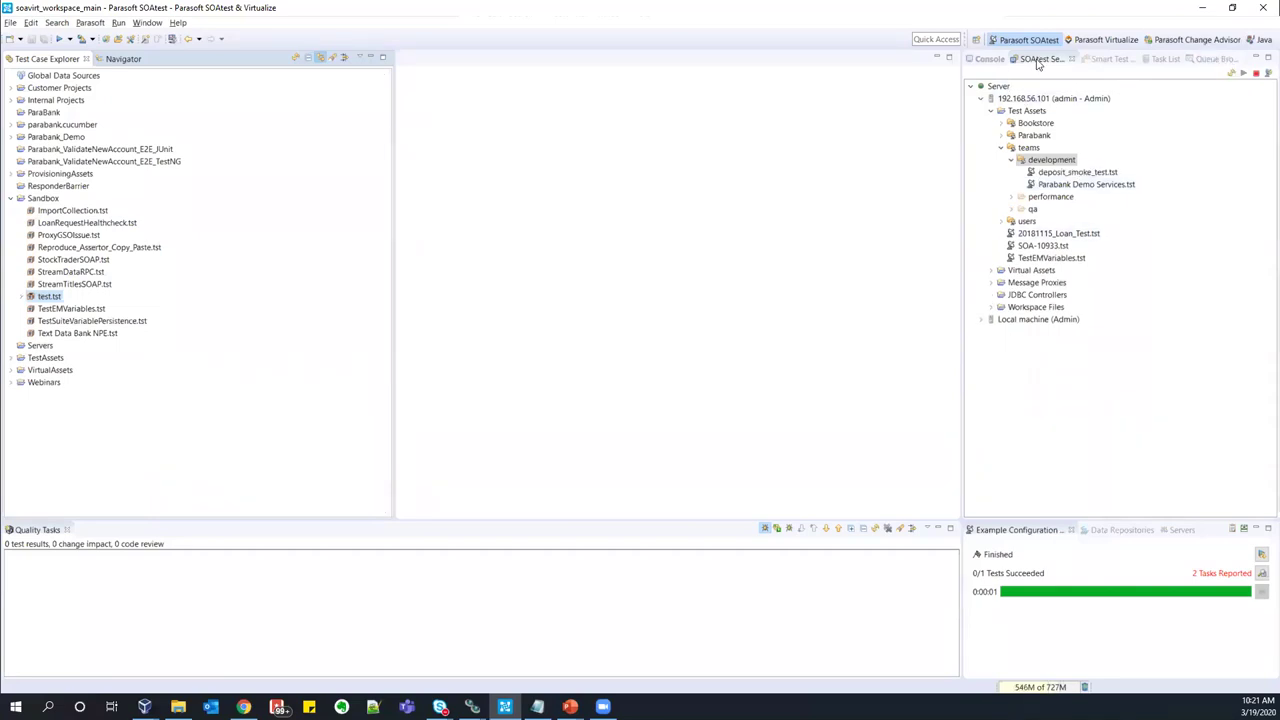
click(1042, 62)
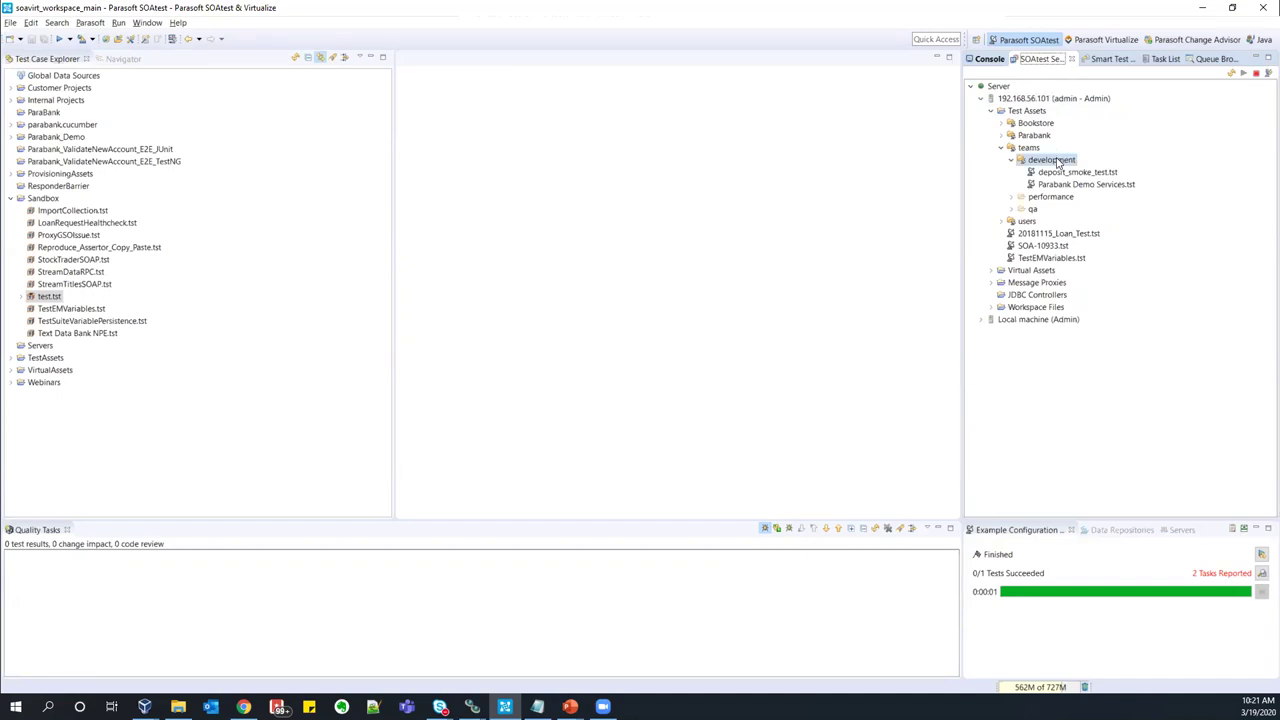
click(1231, 73)
click(1058, 174)
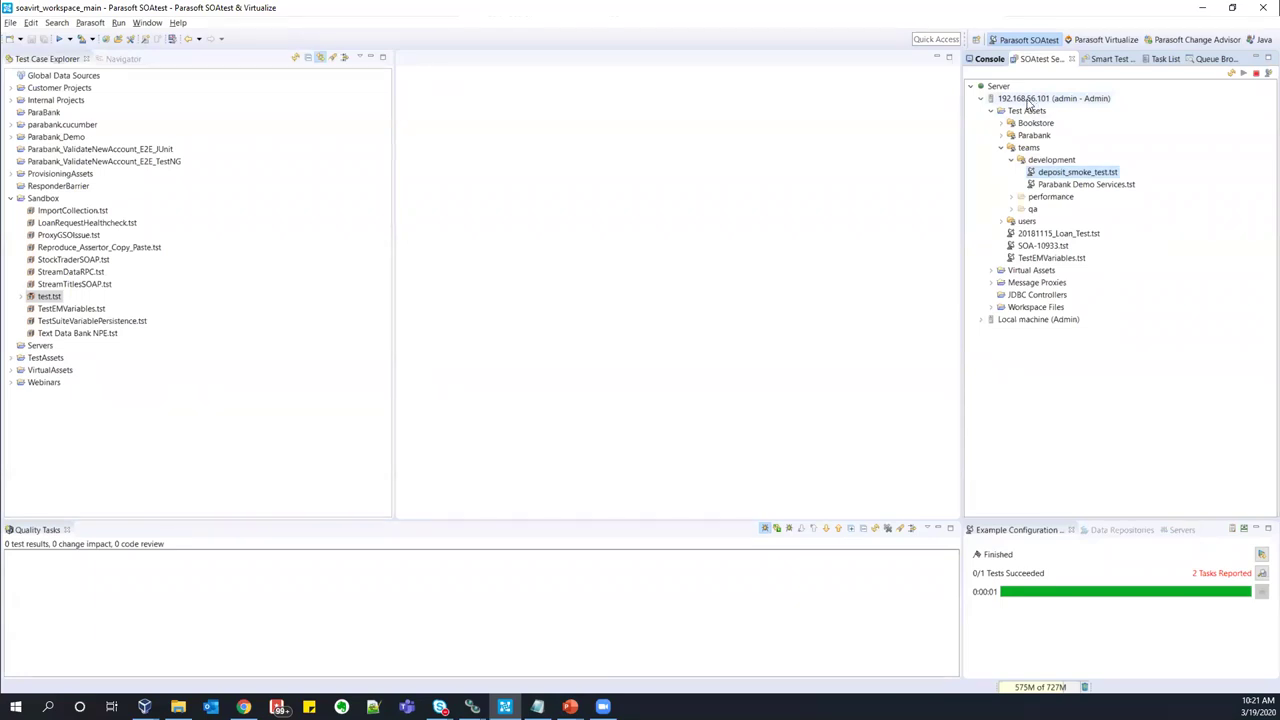
- Copy deposit_smoke_test.tst from the server into the Sandbox project
right_click(1075, 175)
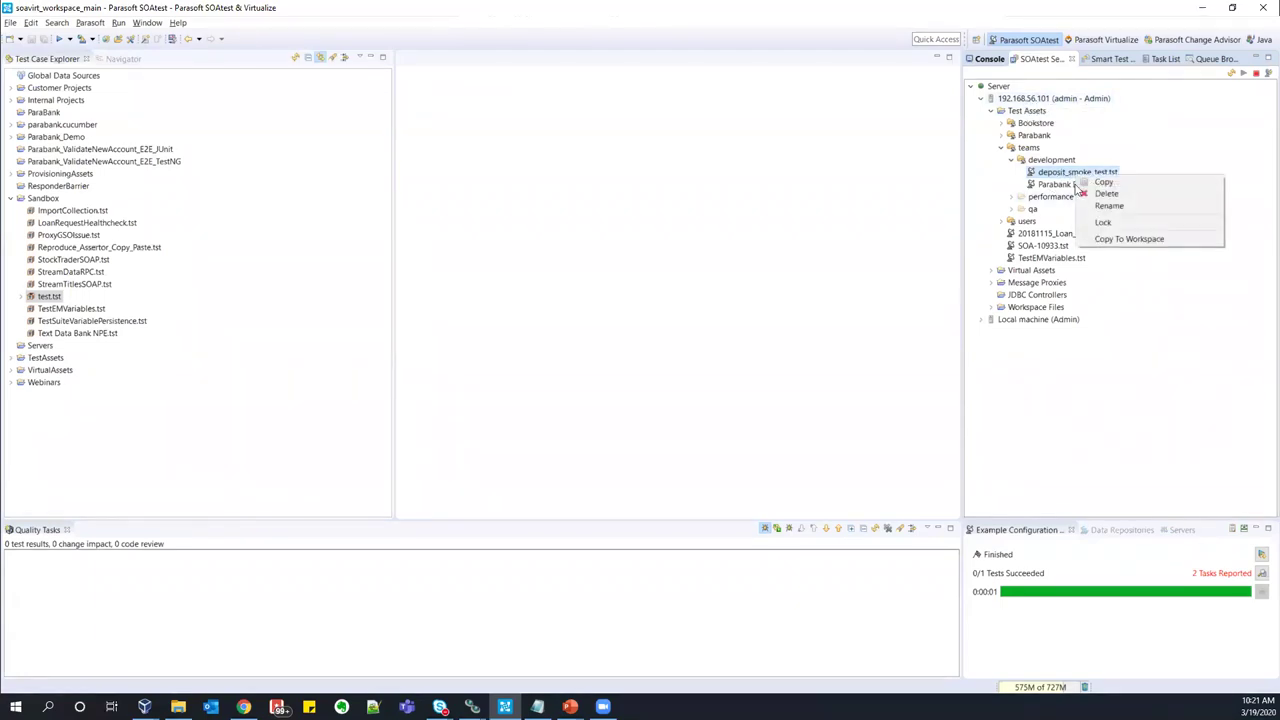
click(1119, 240)
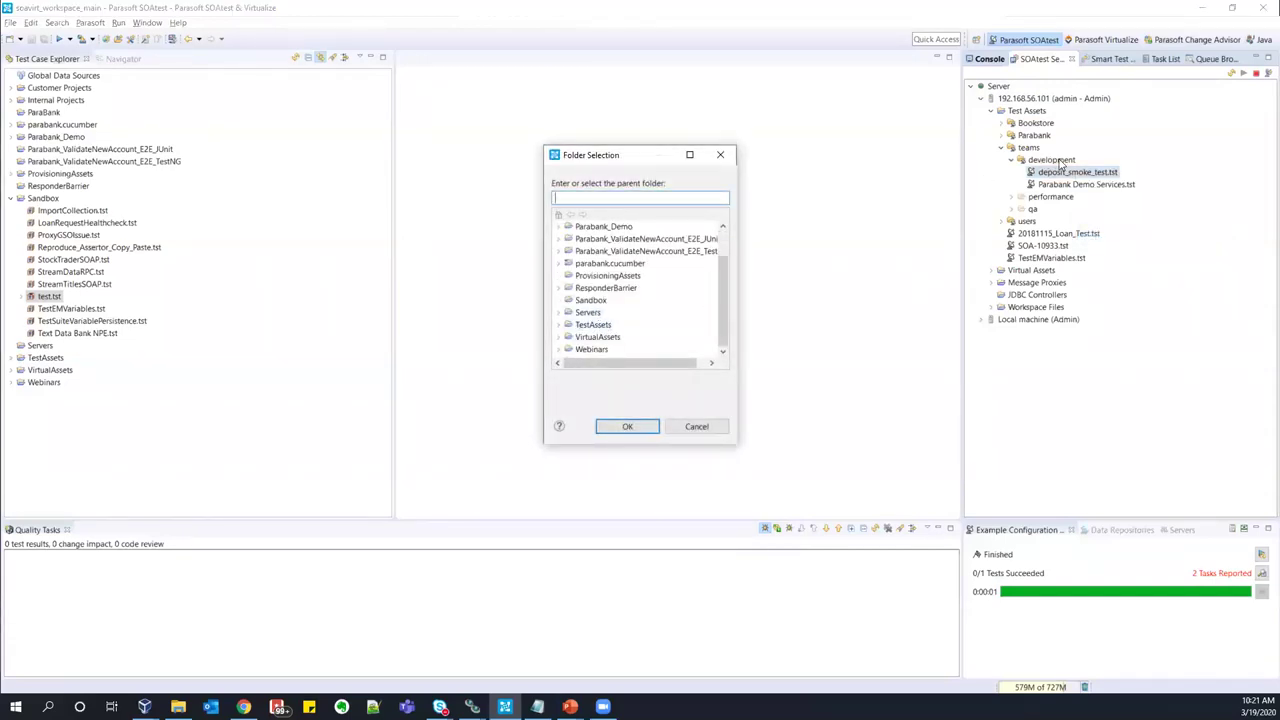
click(590, 300)
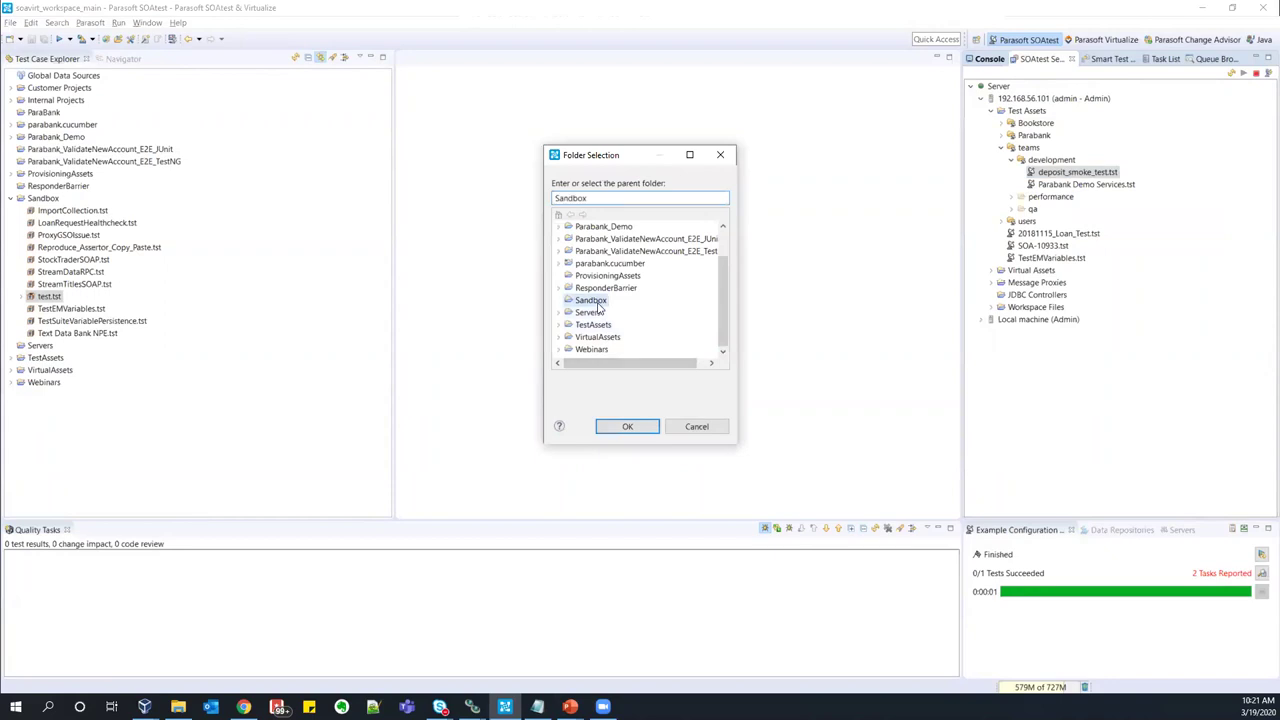
click(628, 426)
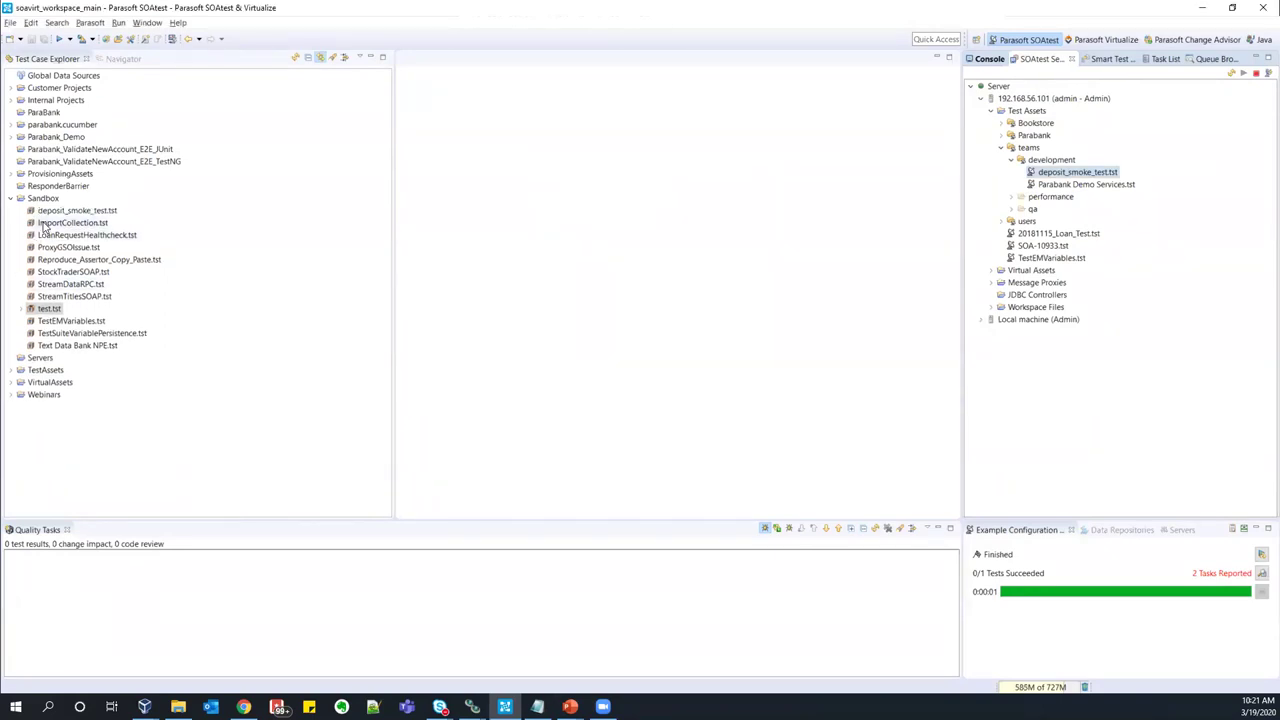
- Open the copied Test 1: /deposit - POST and show its query parameters
double_click(42, 211)
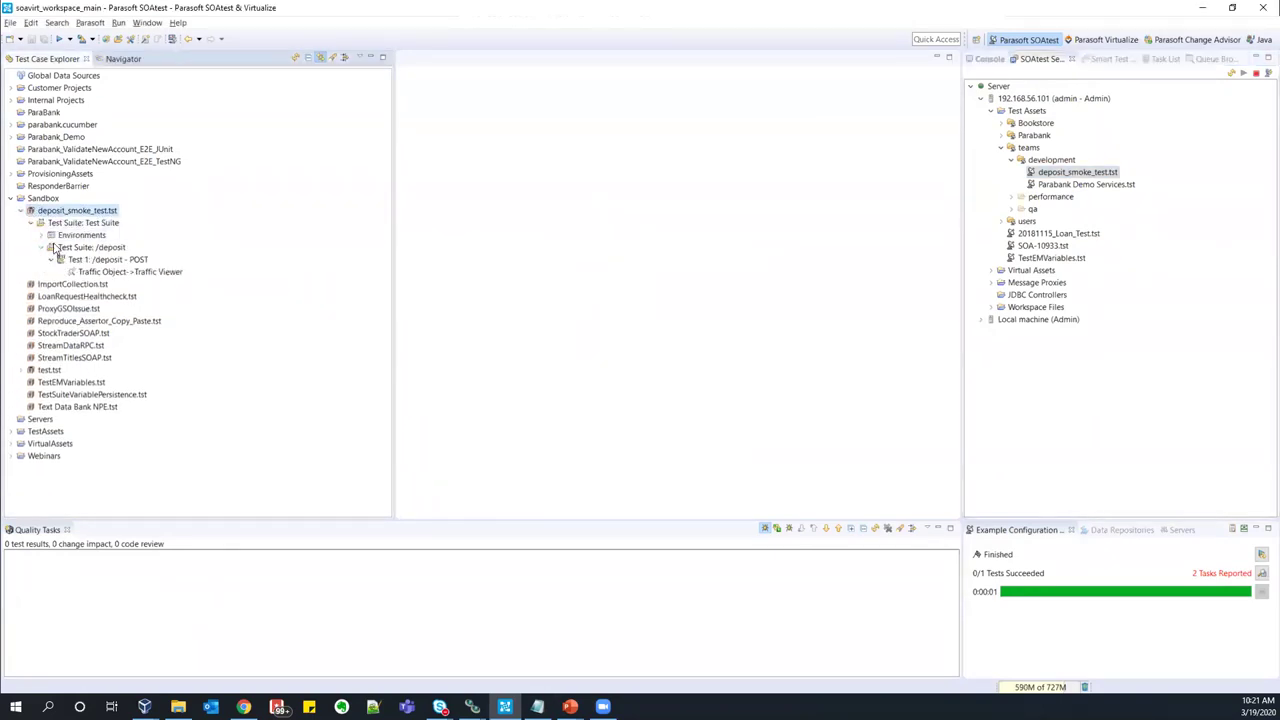
double_click(110, 259)
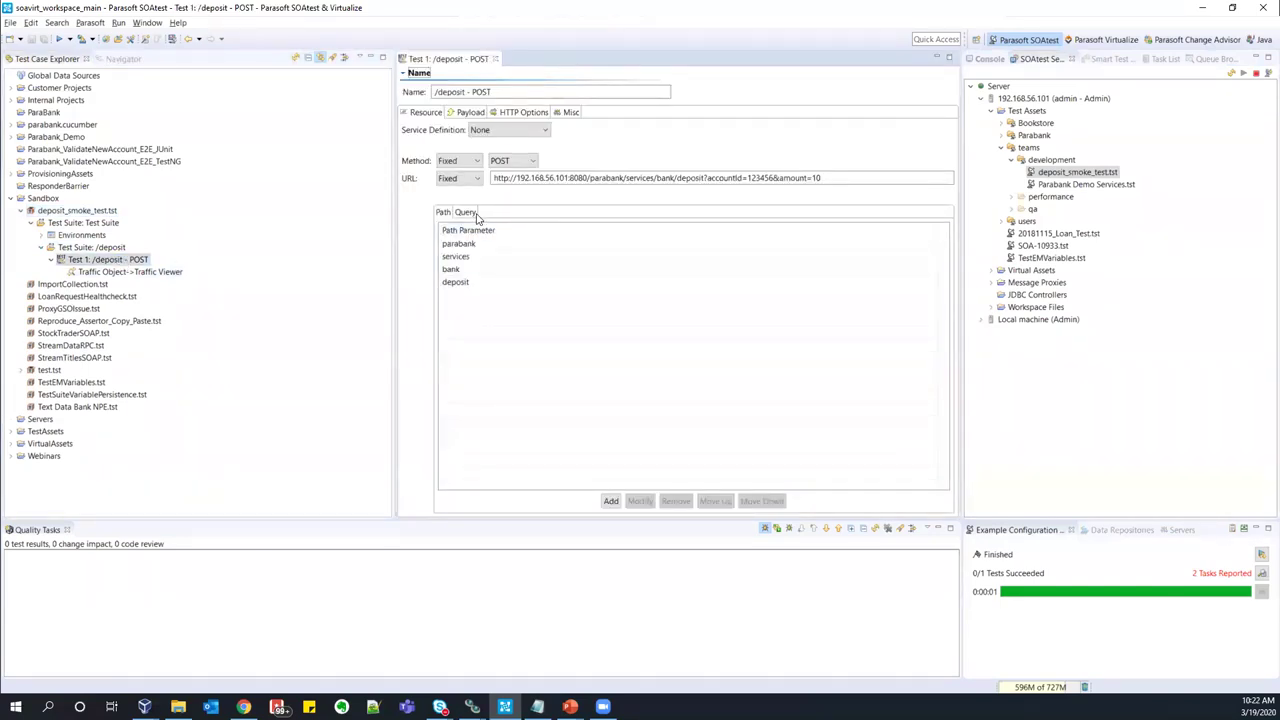
click(466, 213)
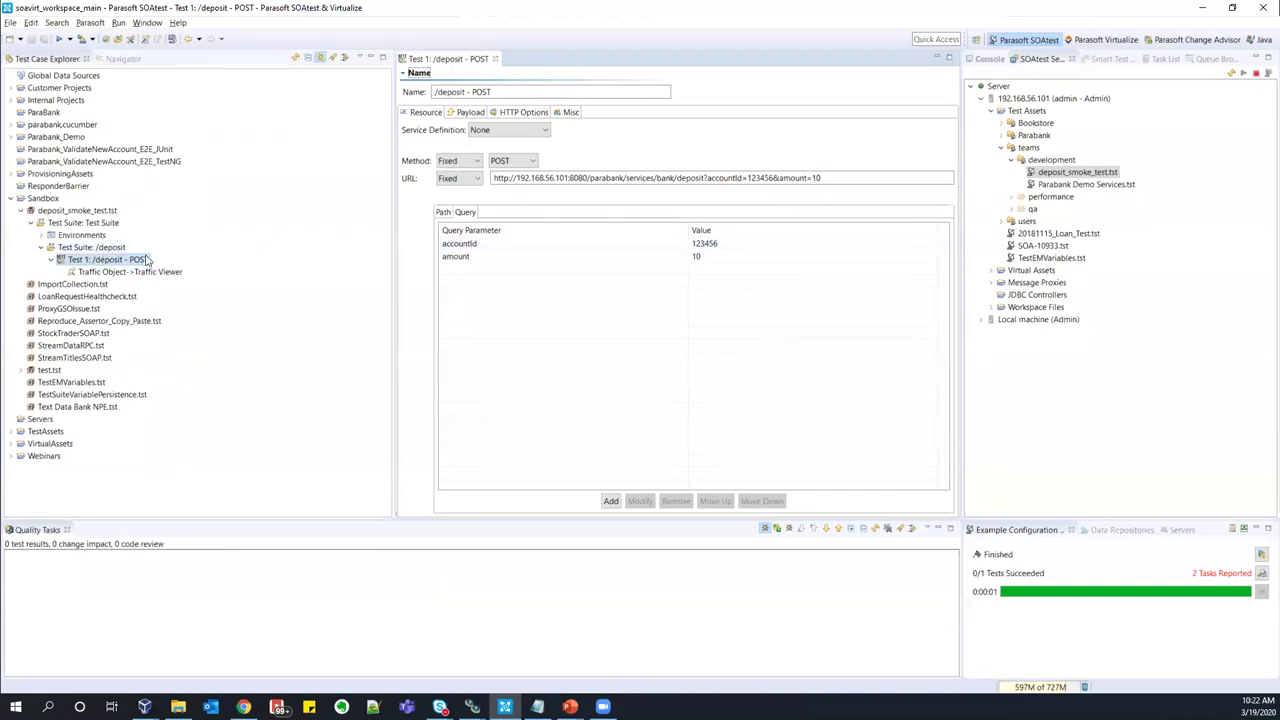
- Replace the accountId query value with a new test account id and save the test
double_click(716, 248)
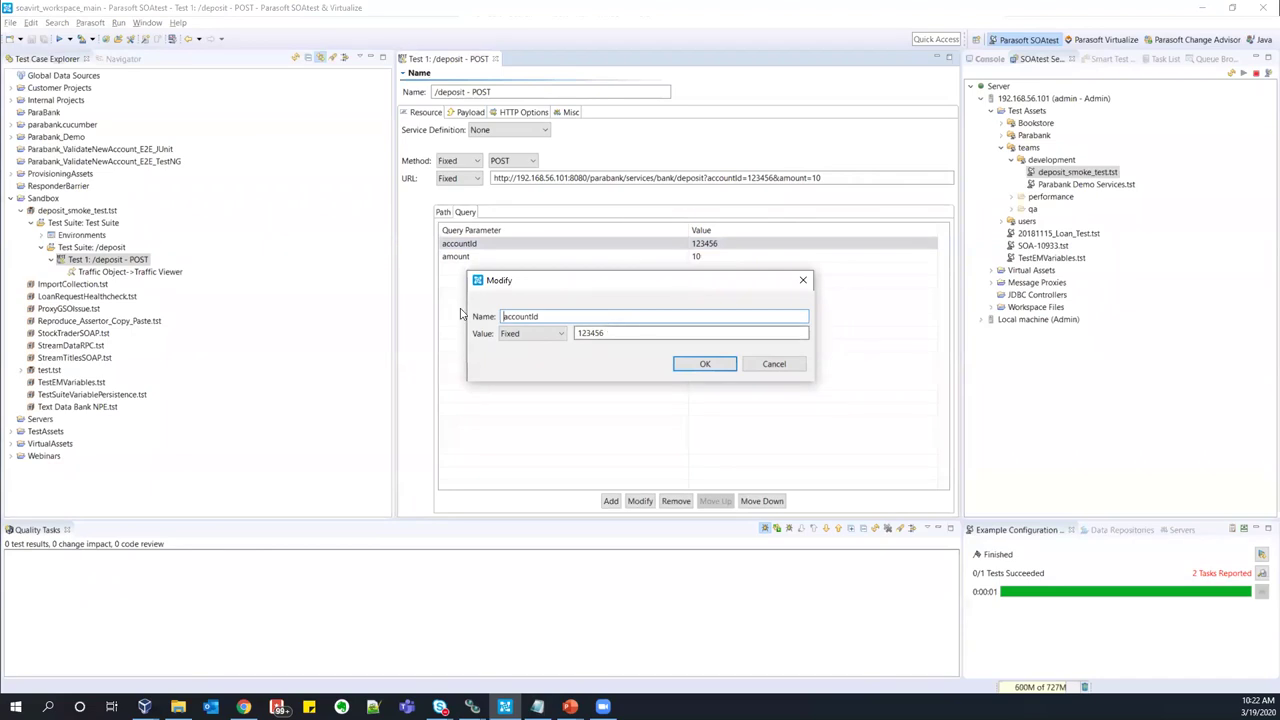
key(Tab)
text(5)
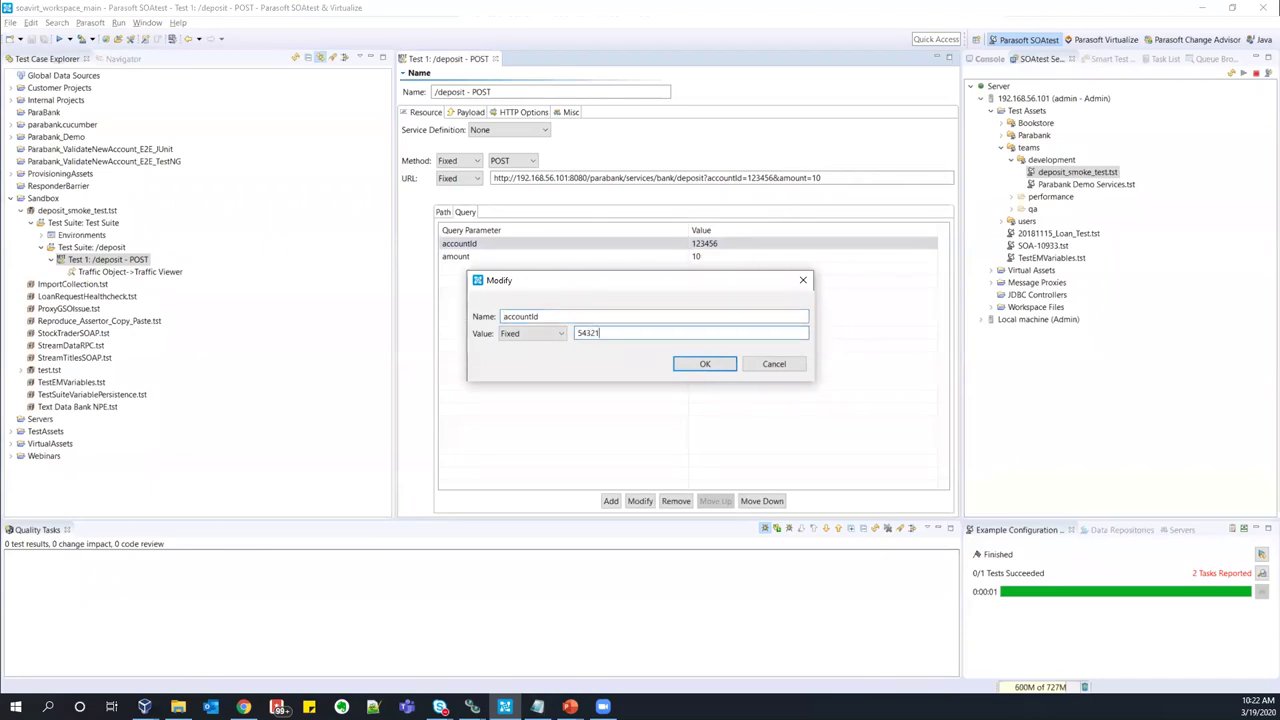
key(Return)
key(ctrl+s)
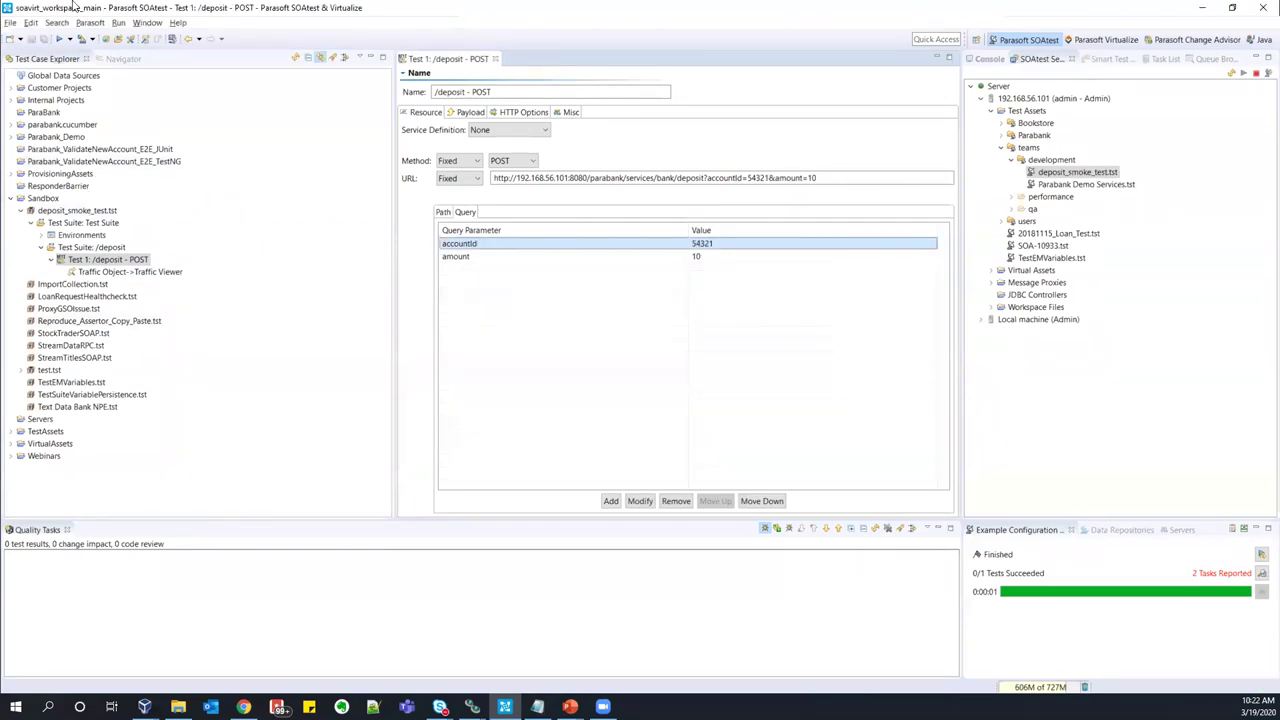
- Rerun the deposit test, check its request and response in Traffic Viewer, then close editors
click(60, 40)
double_click(130, 271)
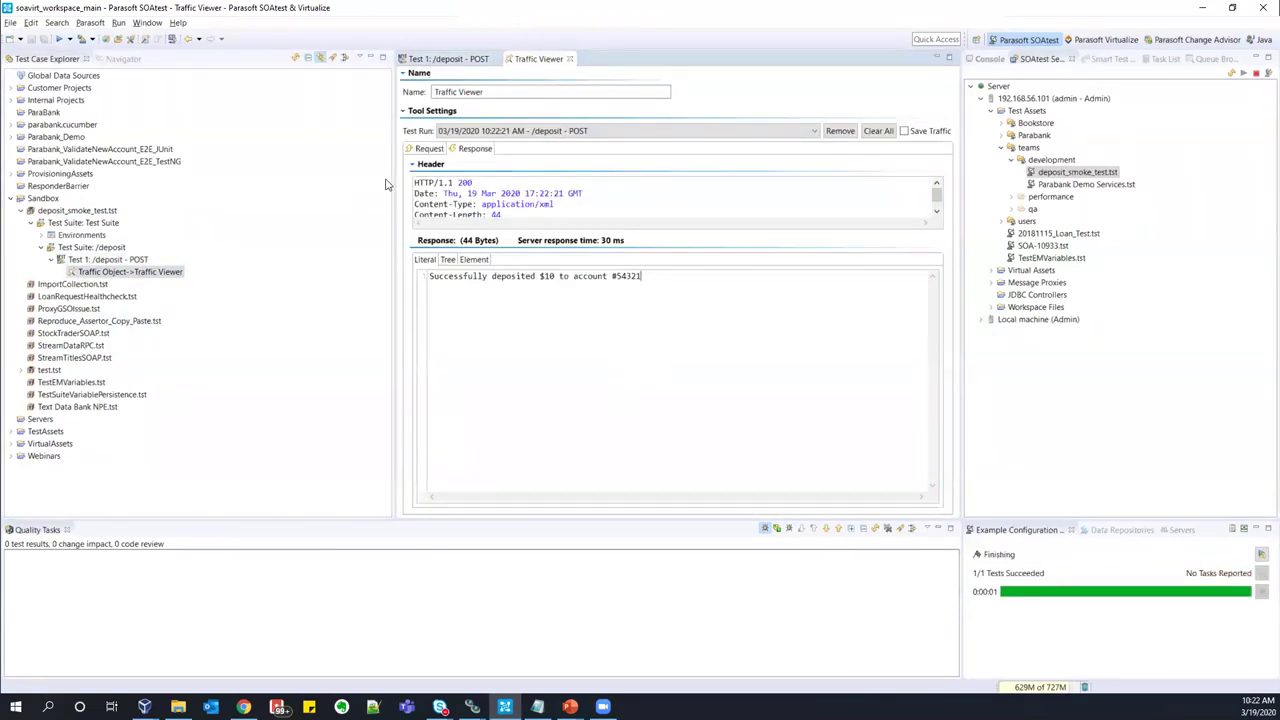
click(429, 148)
click(476, 149)
key(ctrl+shift+w)
click(11, 199)
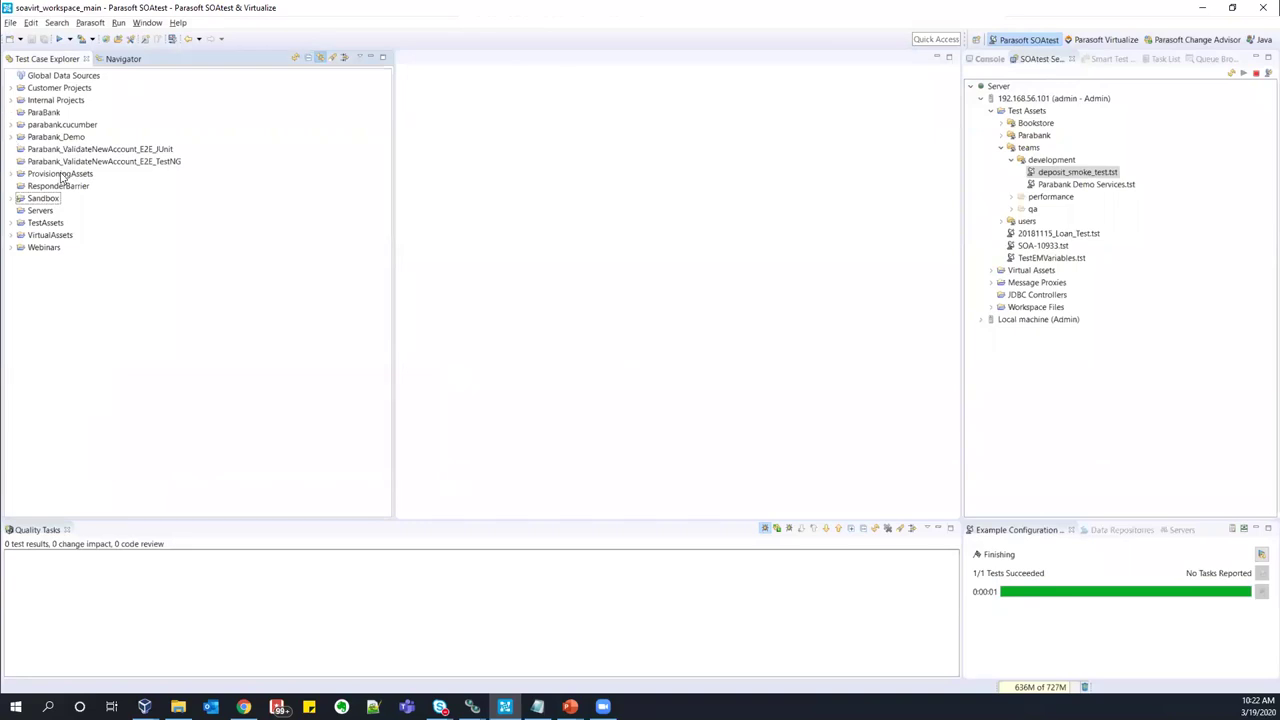
- Run the Swagger Contract Testing /accounts/{accountId} GET test and open its Traffic Viewer
click(10, 137)
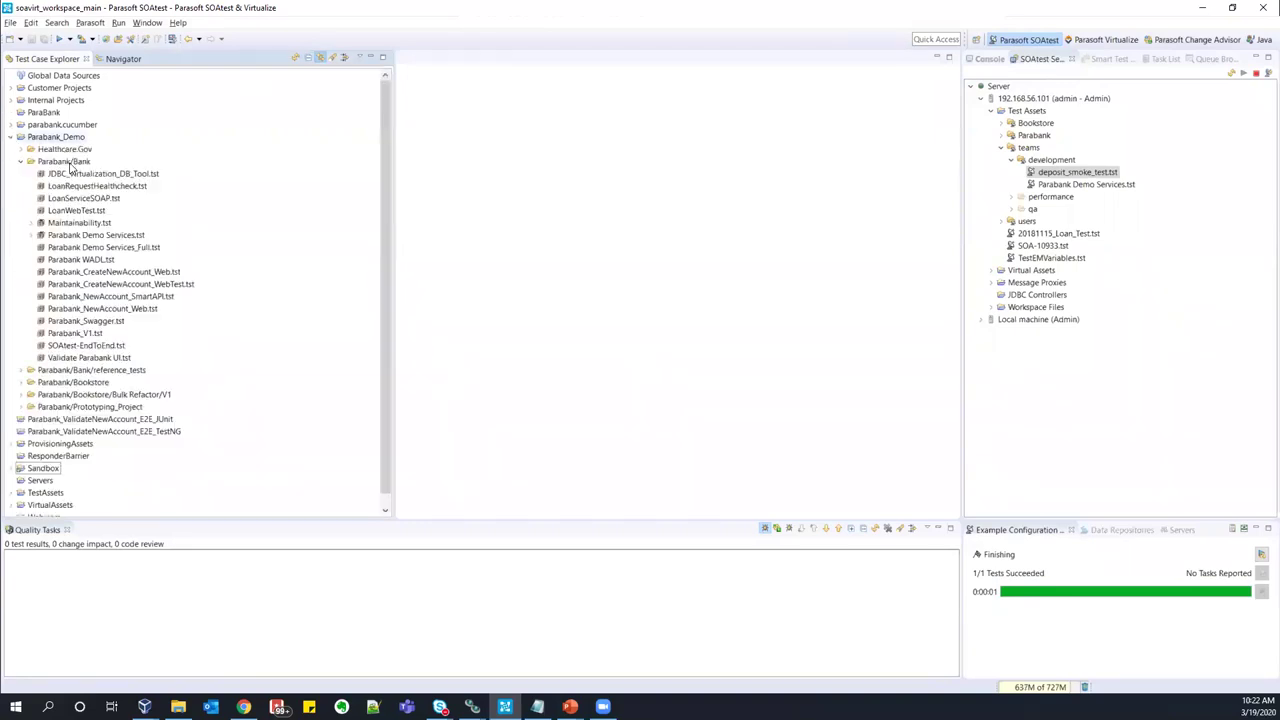
click(33, 235)
click(53, 297)
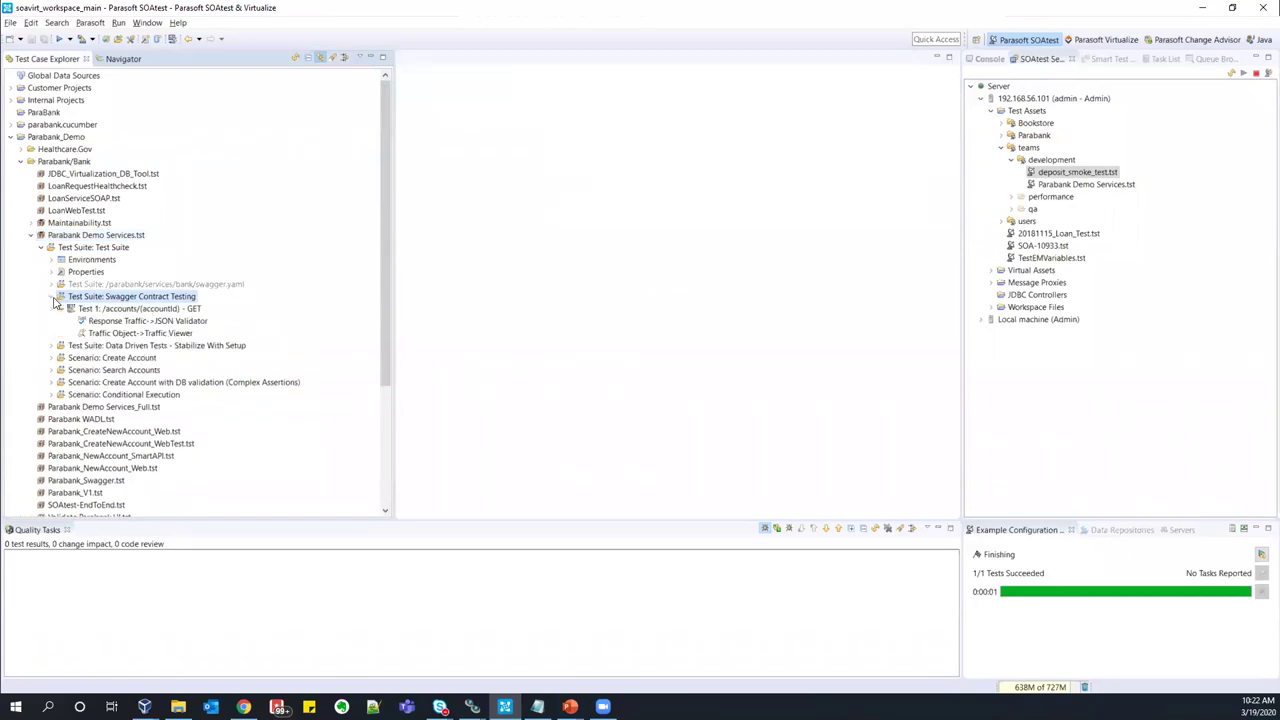
click(176, 310)
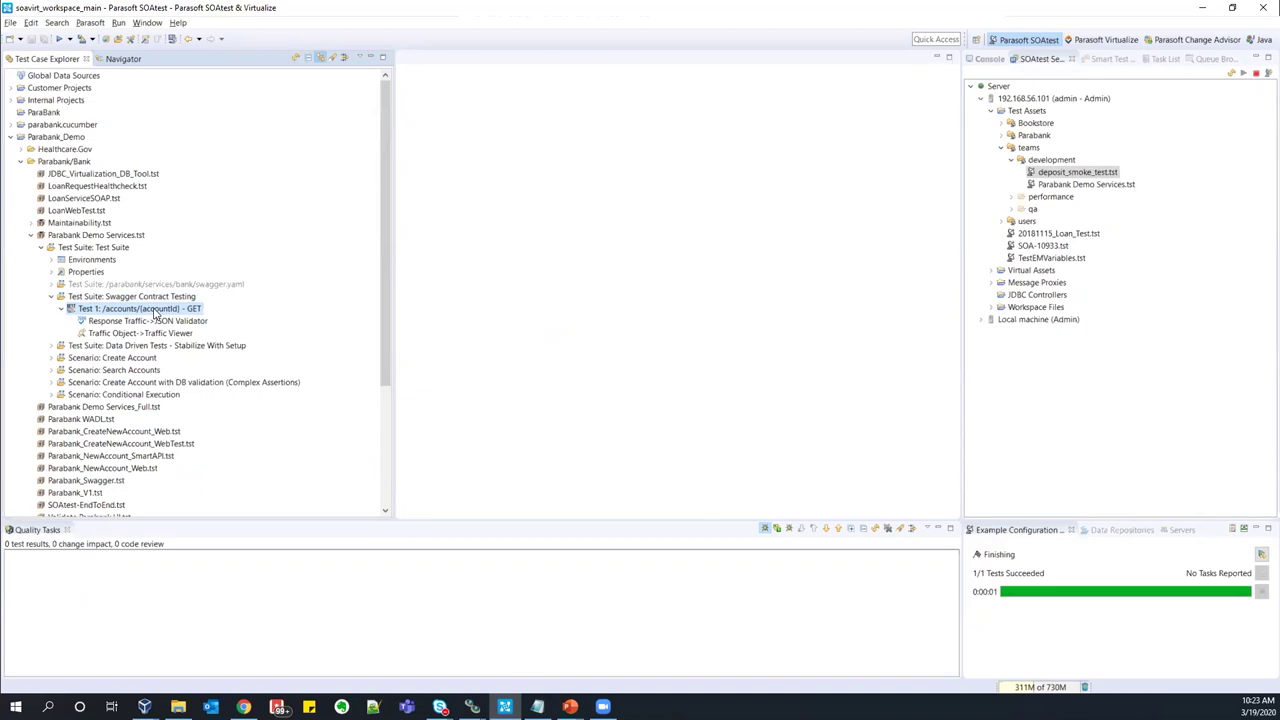
click(59, 39)
double_click(140, 333)
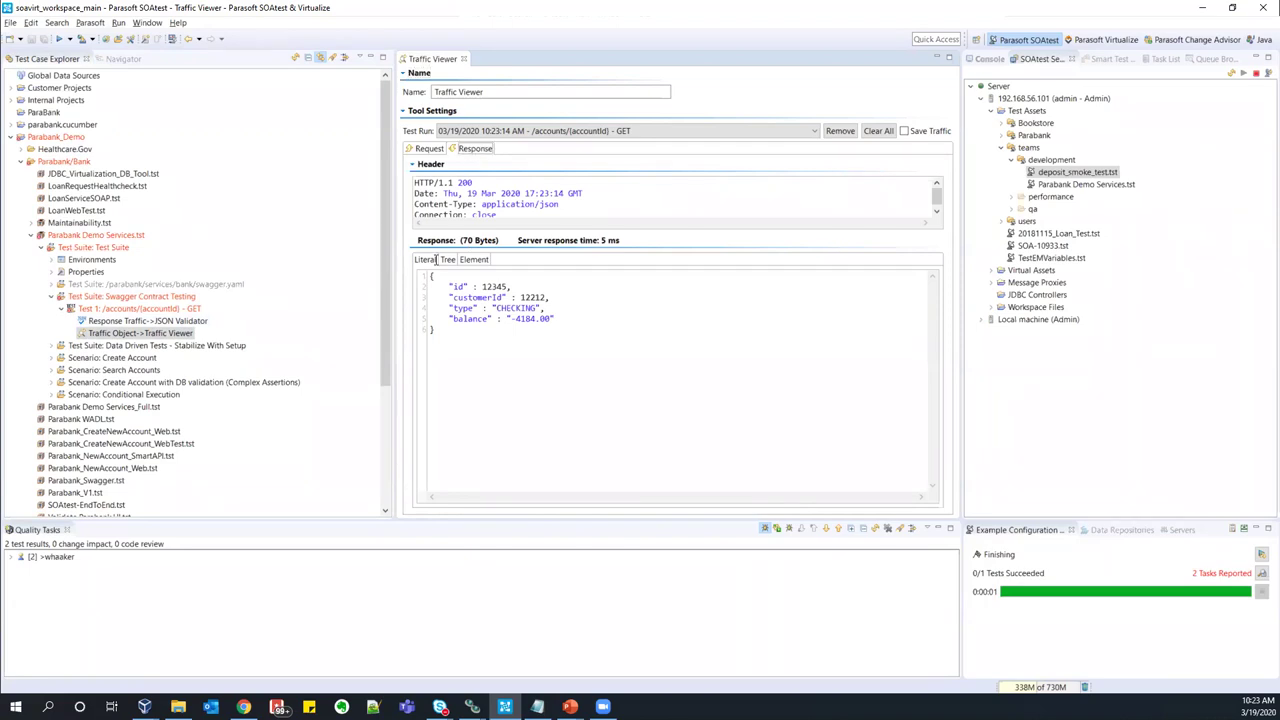
drag(465, 345, 400, 254)
click(494, 370)
click(430, 149)
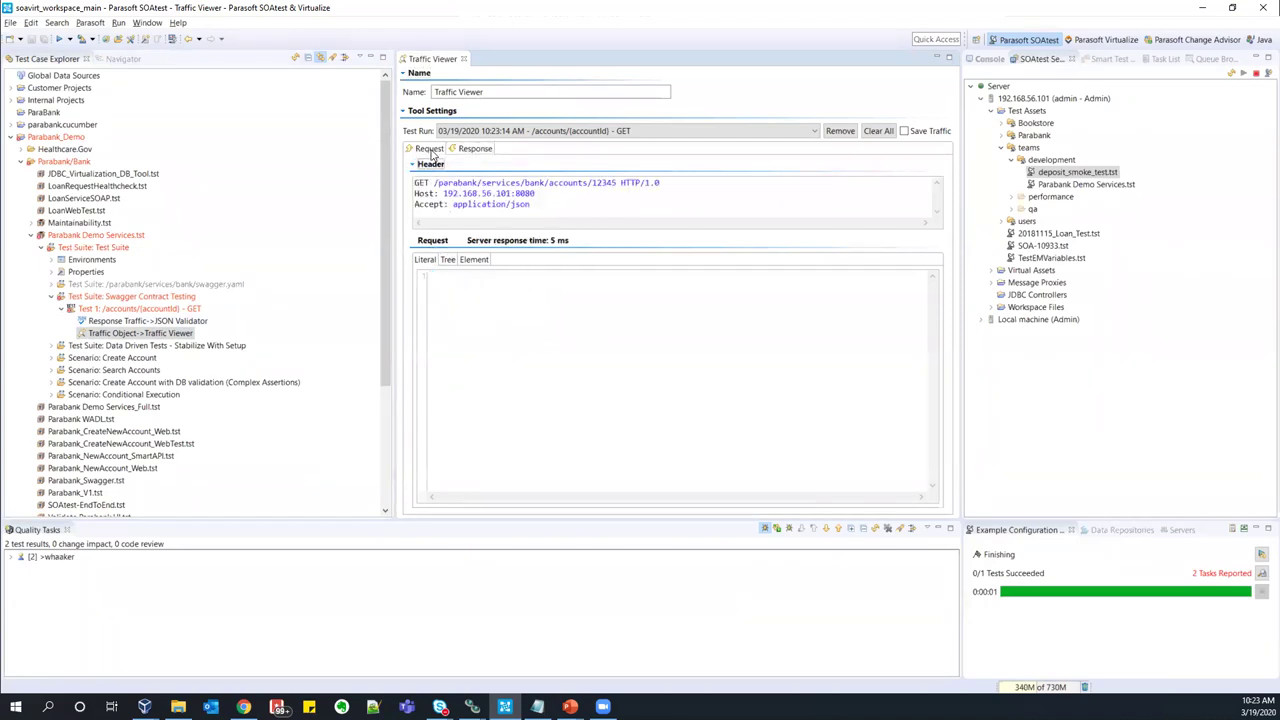
drag(482, 182, 614, 183)
click(614, 182)
click(476, 149)
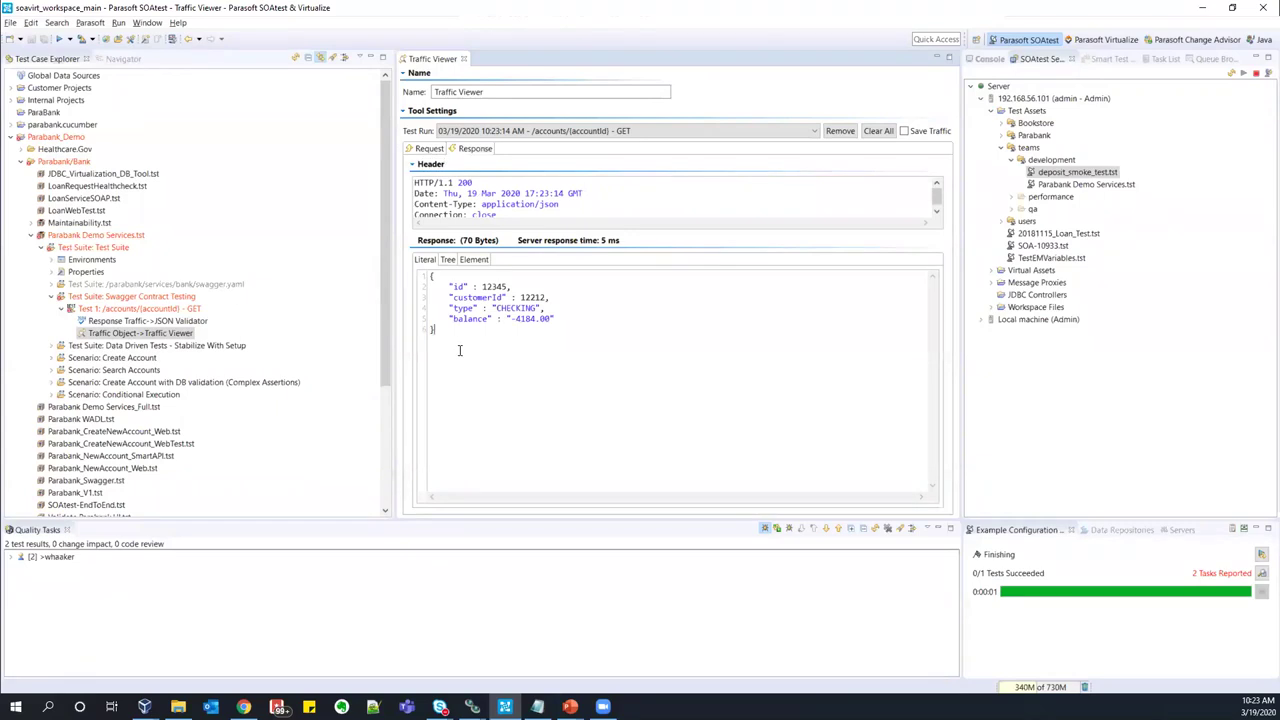
click(18, 558)
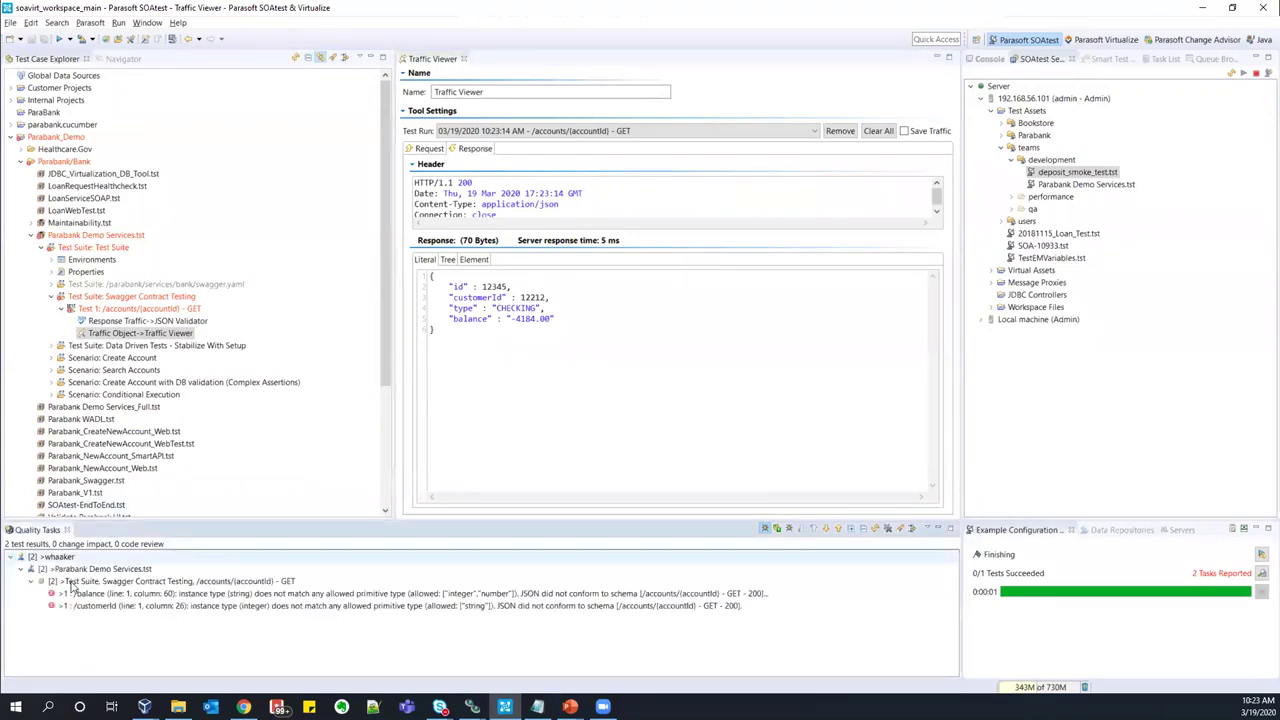
click(573, 348)
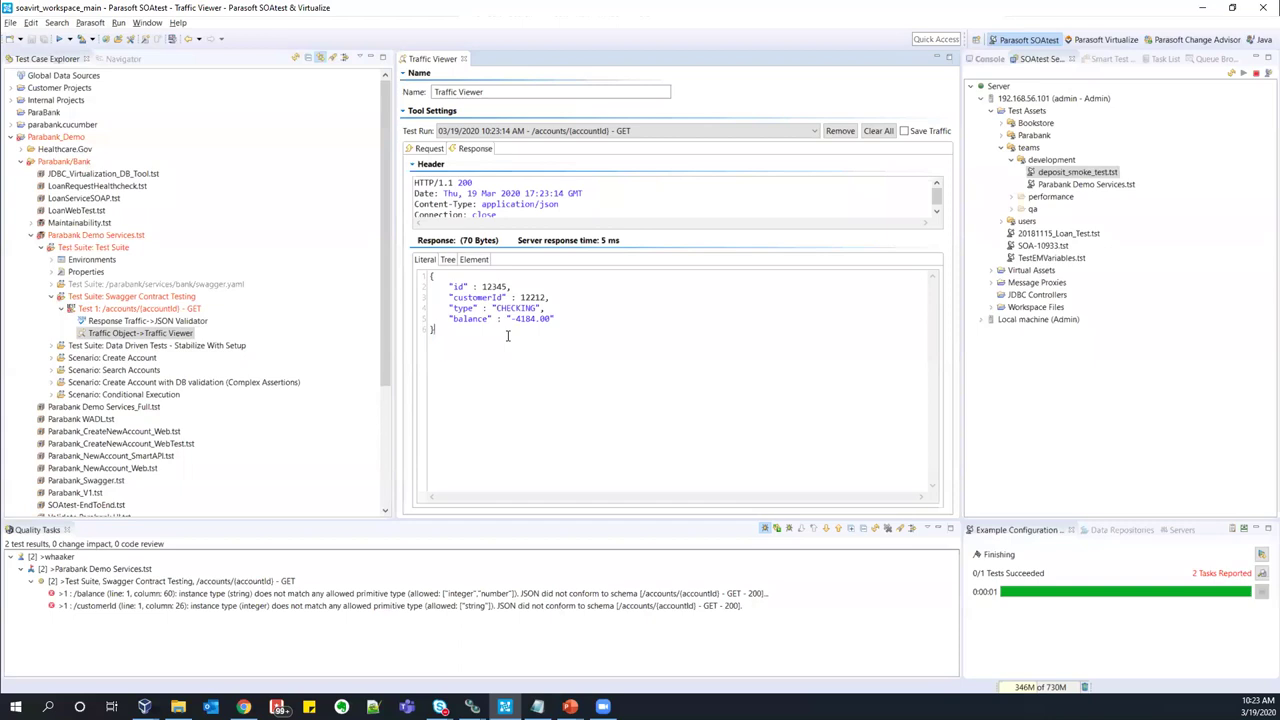
drag(506, 321, 554, 320)
click(570, 323)
- Inspect the GET test's JSON Validator, including its swagger_hacked.yaml OpenAPI location, and its Traffic Viewer
click(573, 286)
double_click(185, 321)
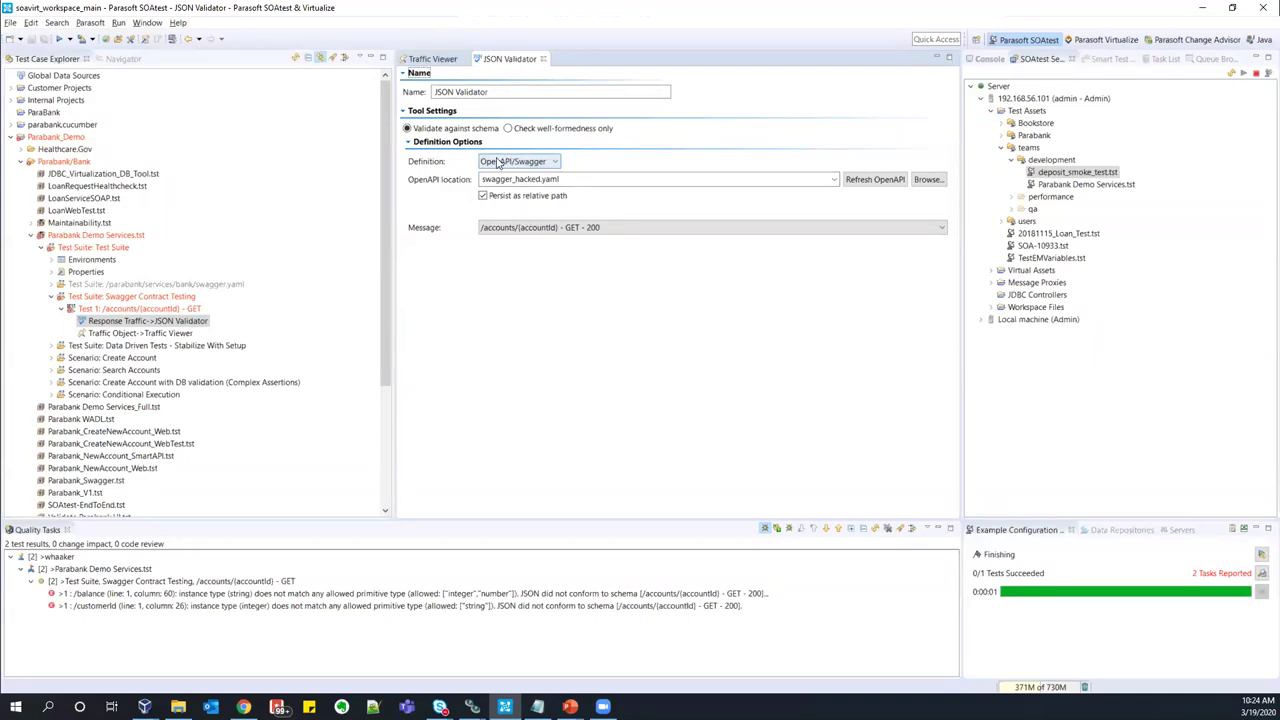
double_click(568, 179)
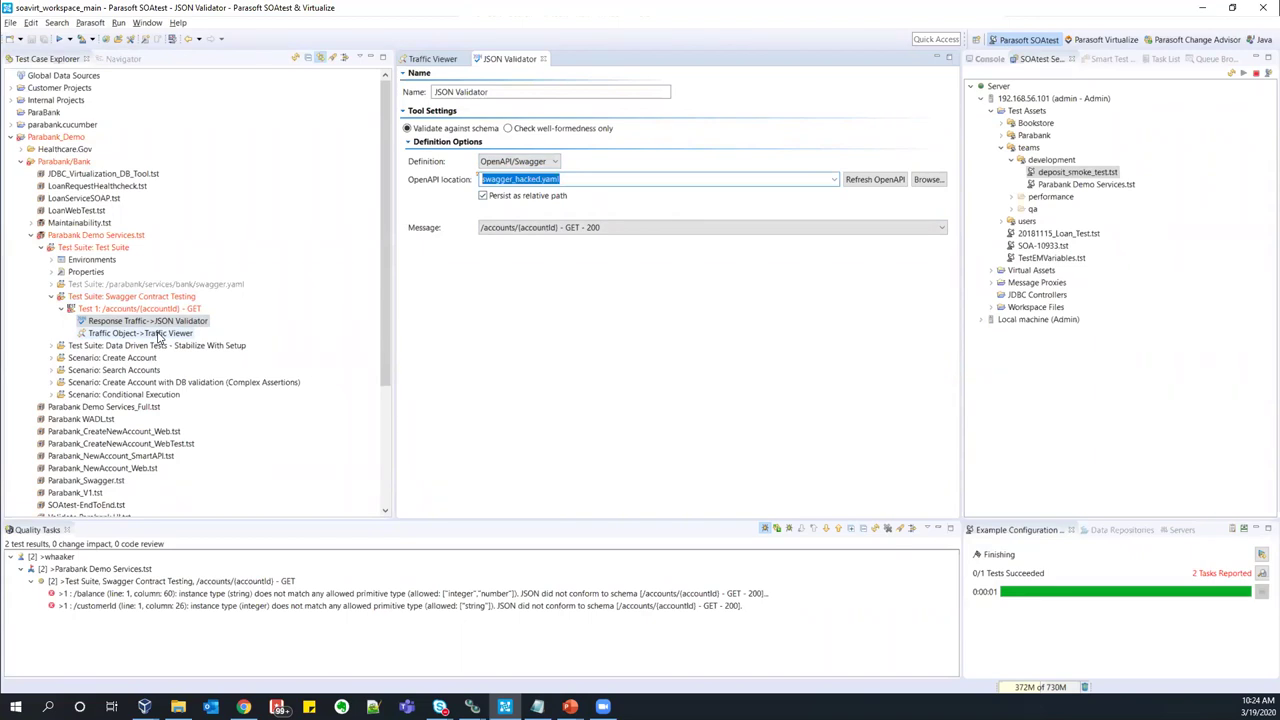
double_click(155, 334)
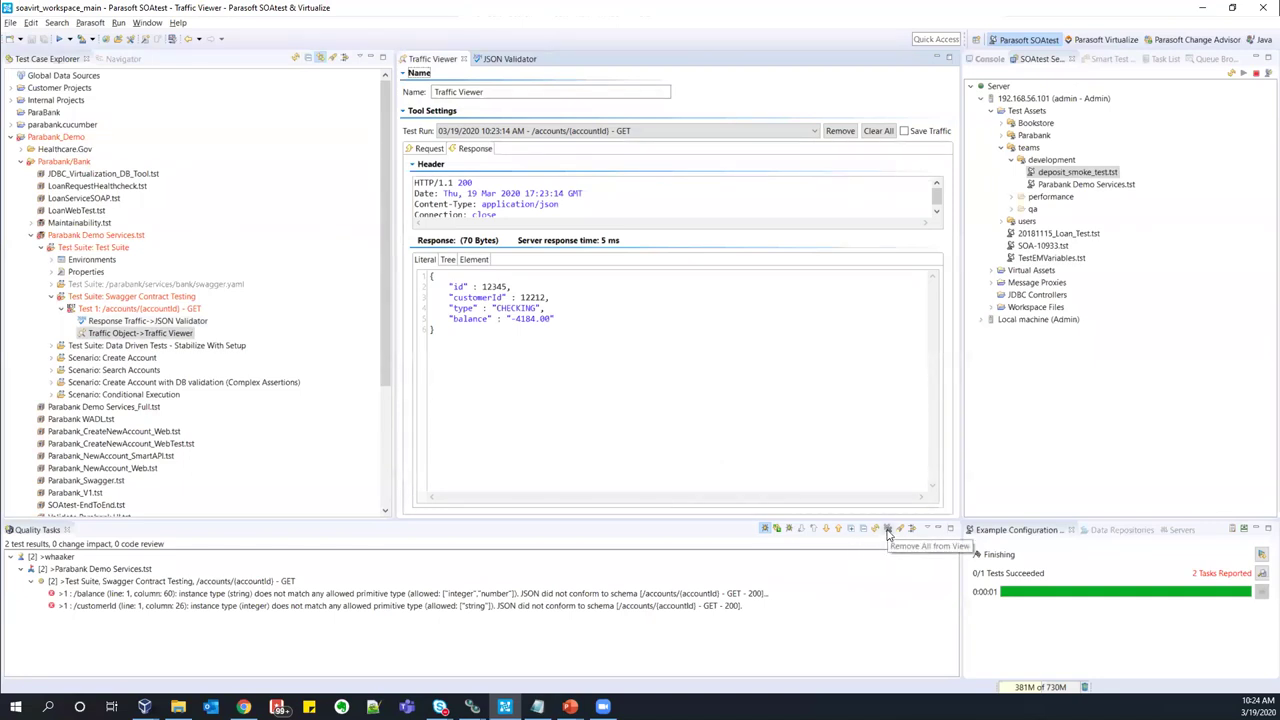
- Remove all schema-violation entries from Quality Tasks and close the open editors
click(887, 533)
click(719, 360)
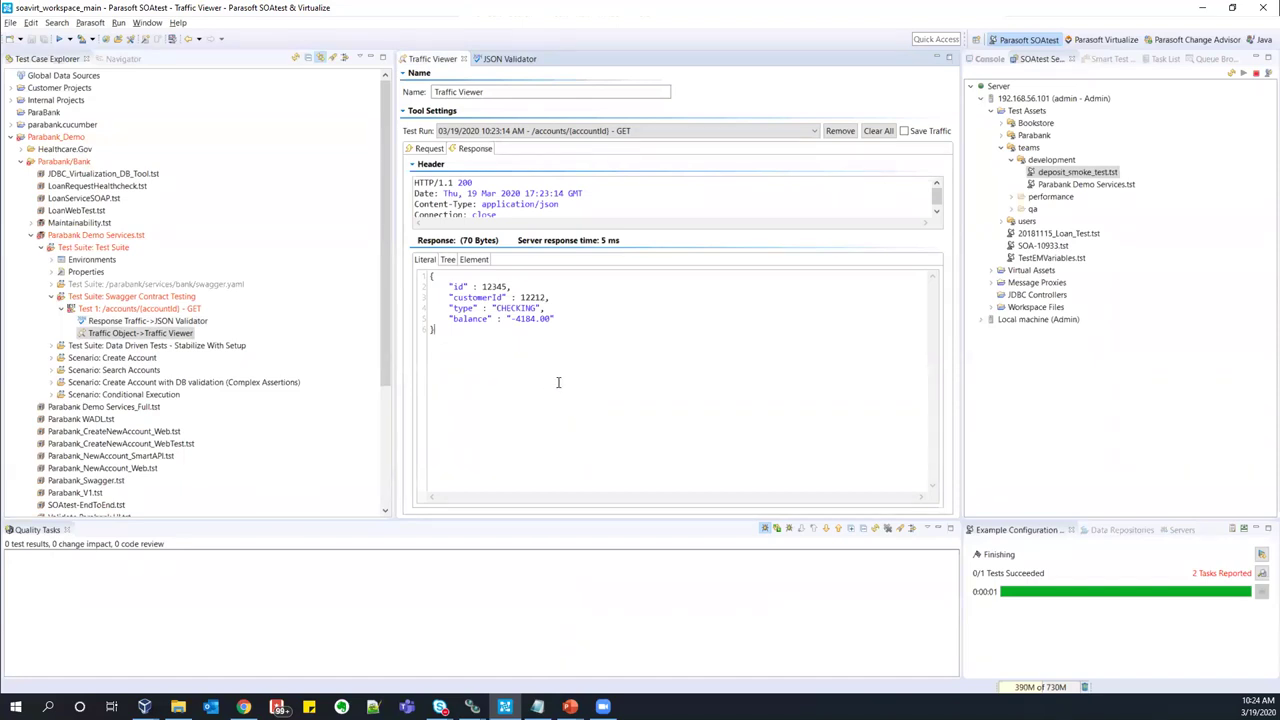
key(ctrl+w)
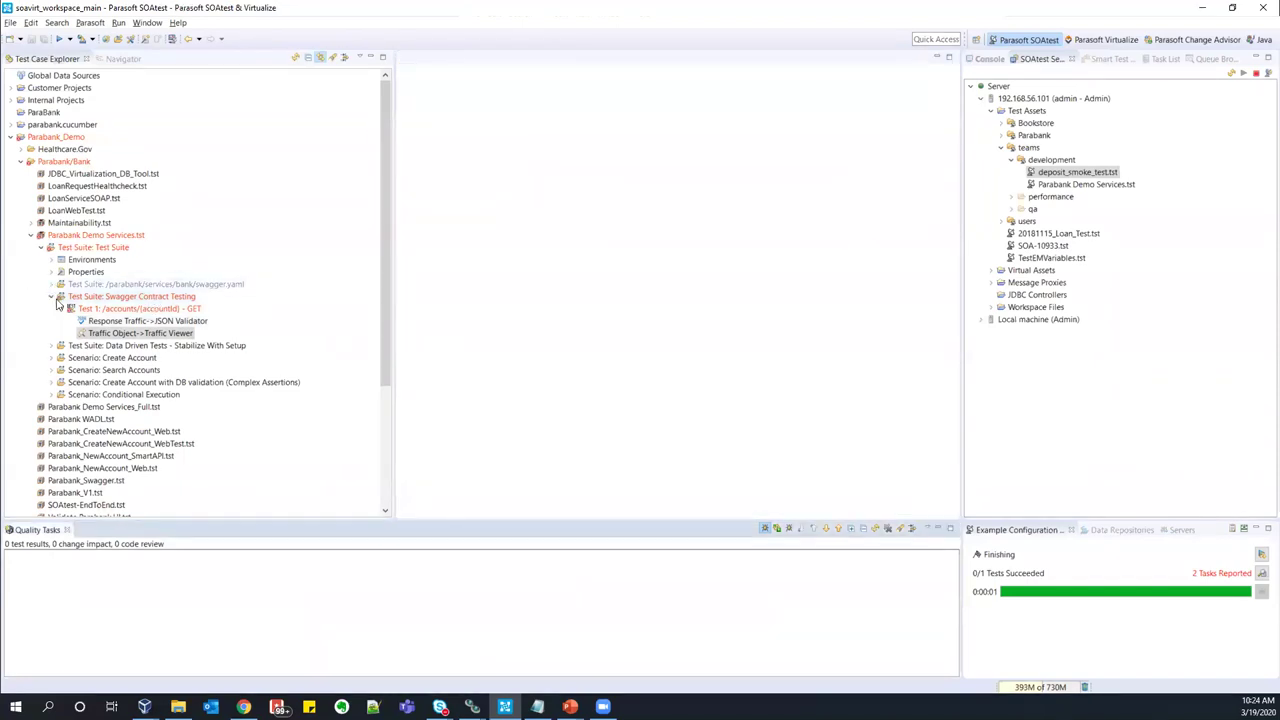
- Run Data Driven Tests - Stabilize With Setup into a cleared Console, then expand its Data Sources
click(51, 298)
click(51, 309)
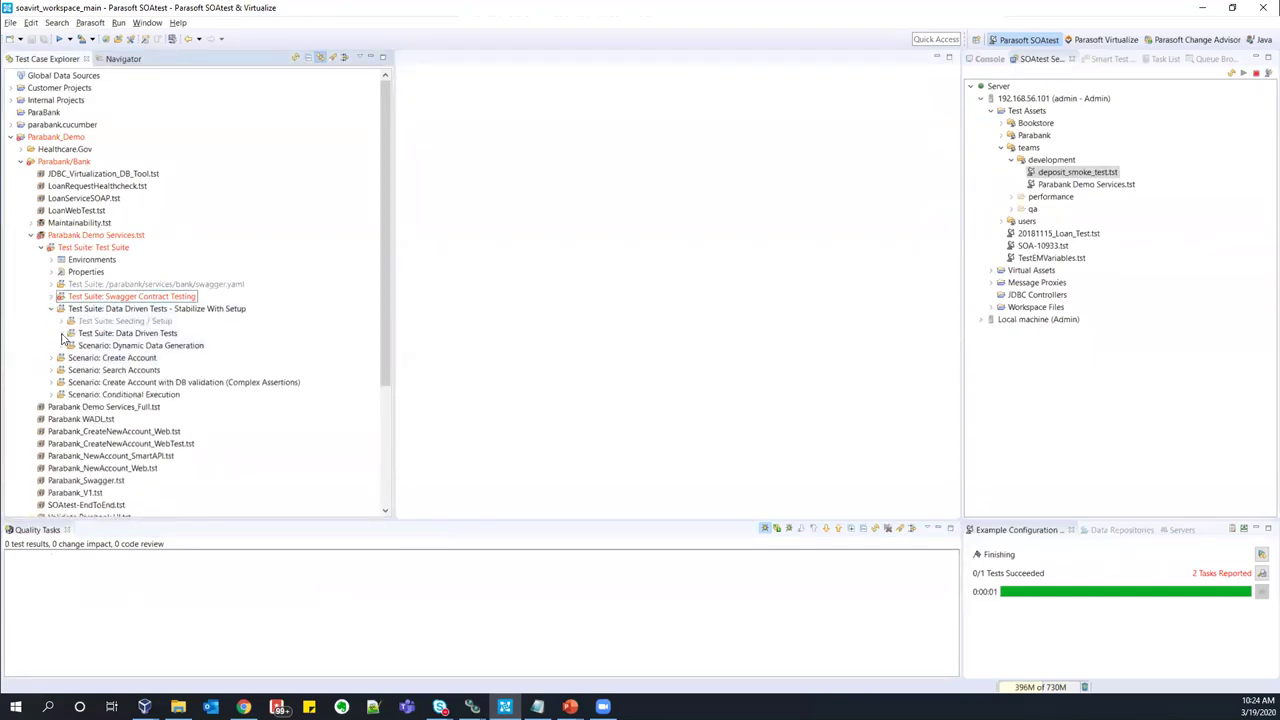
click(104, 310)
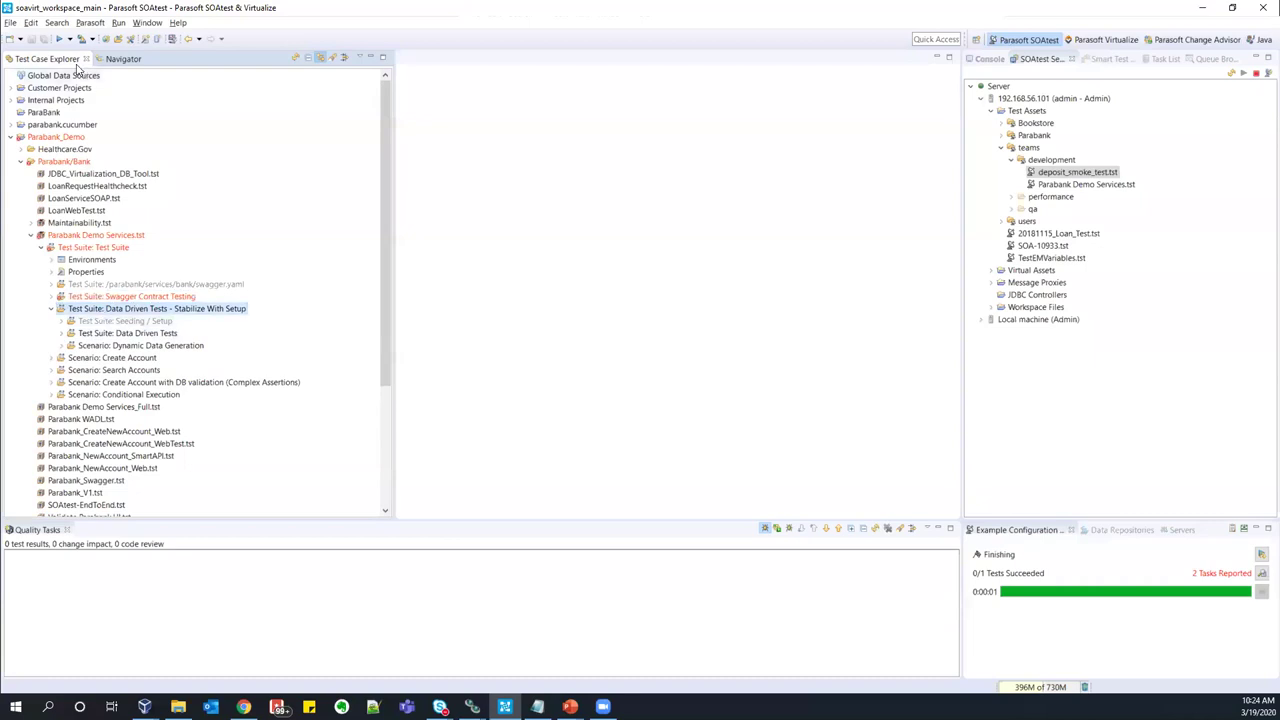
click(988, 59)
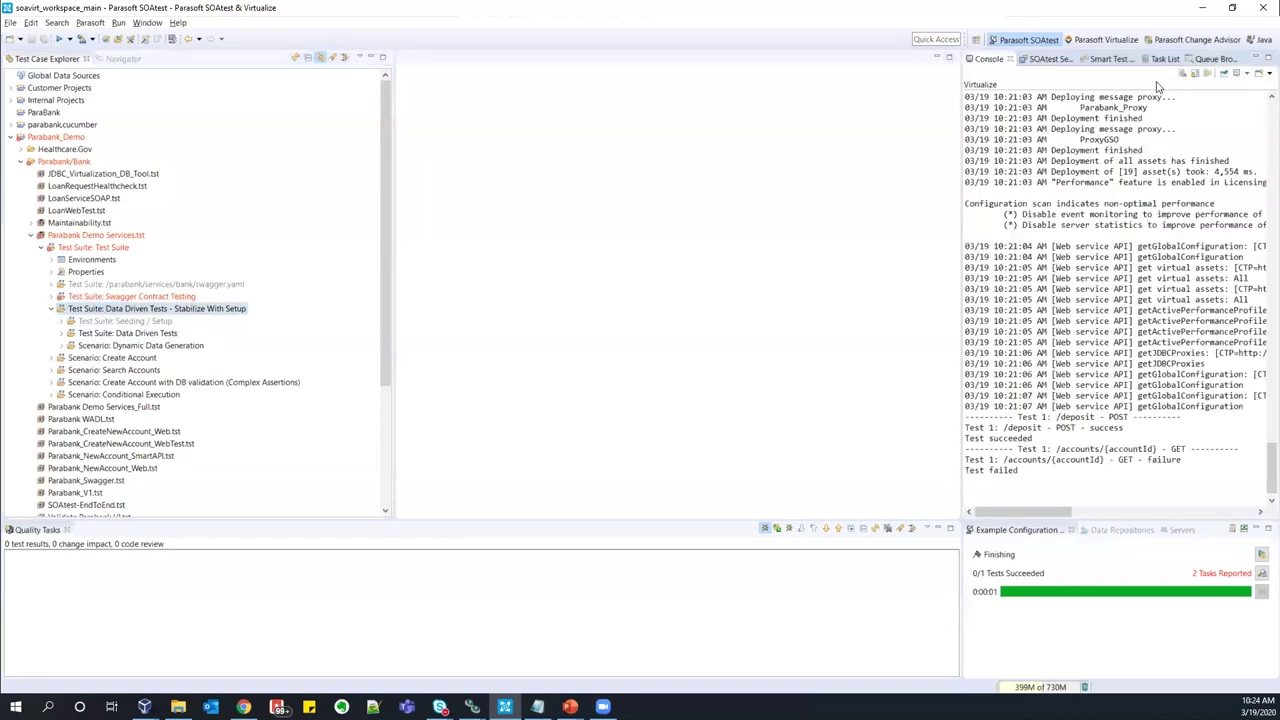
click(1183, 74)
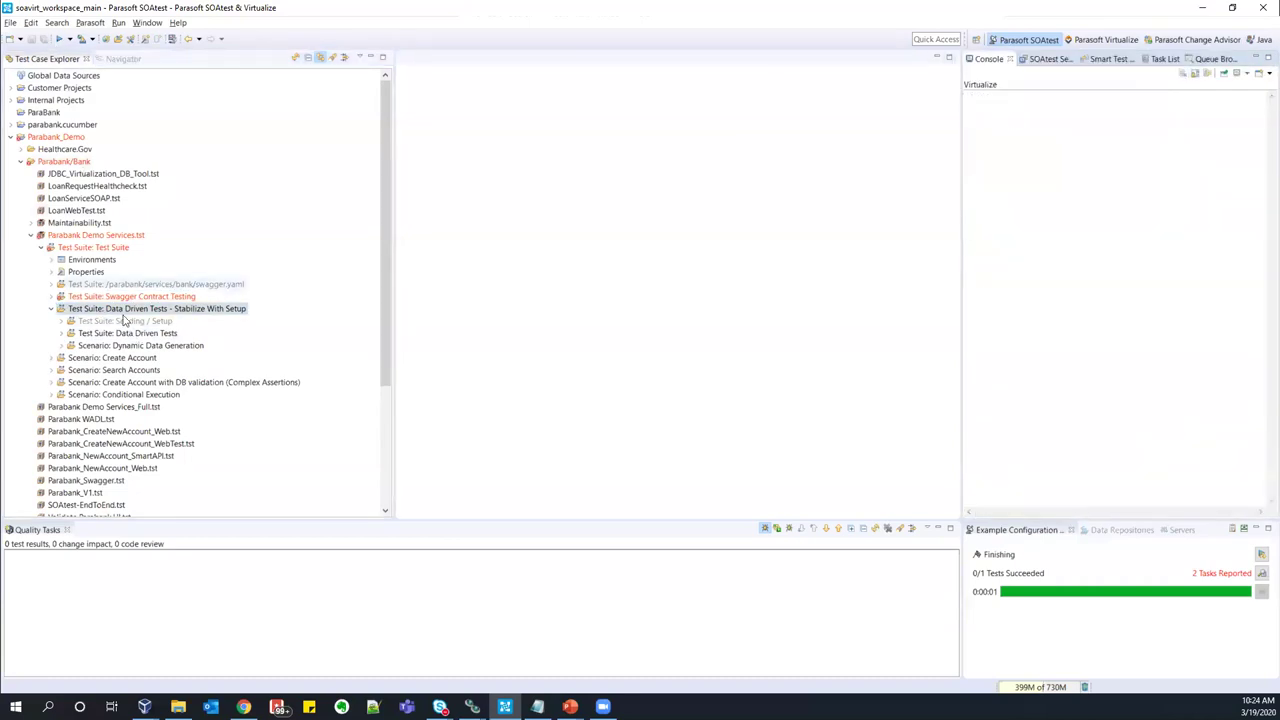
click(59, 39)
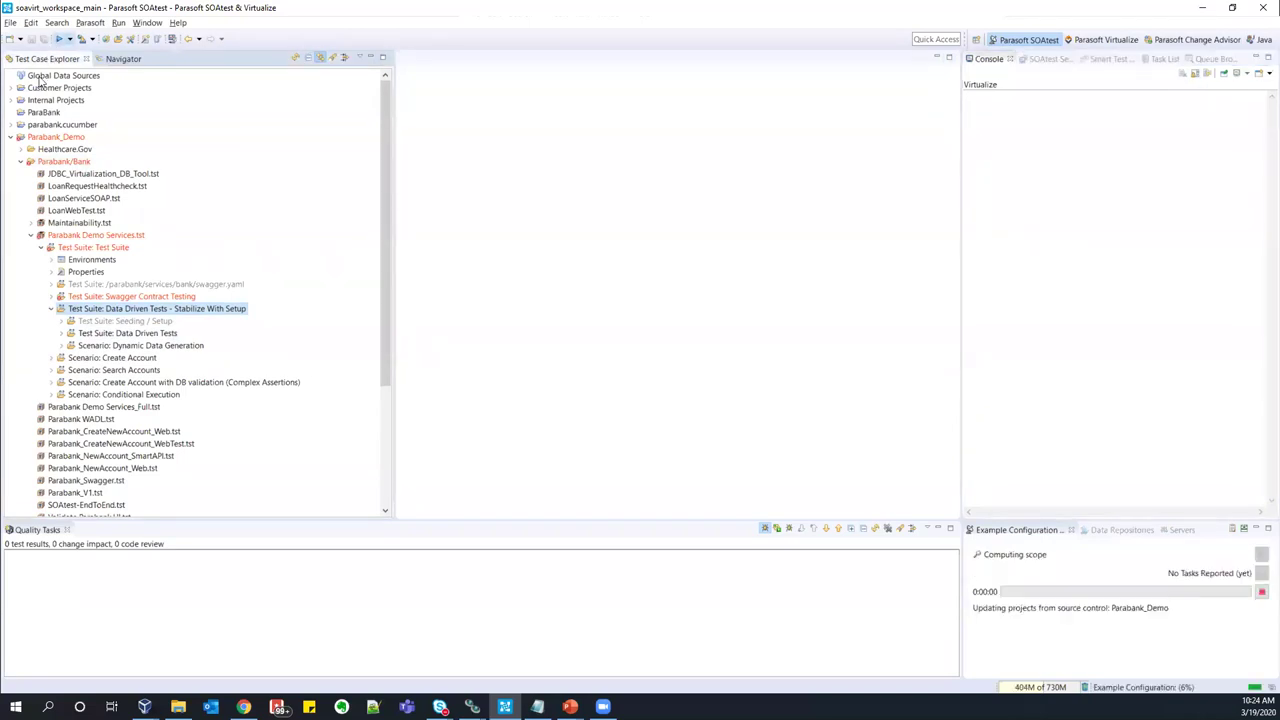
click(61, 334)
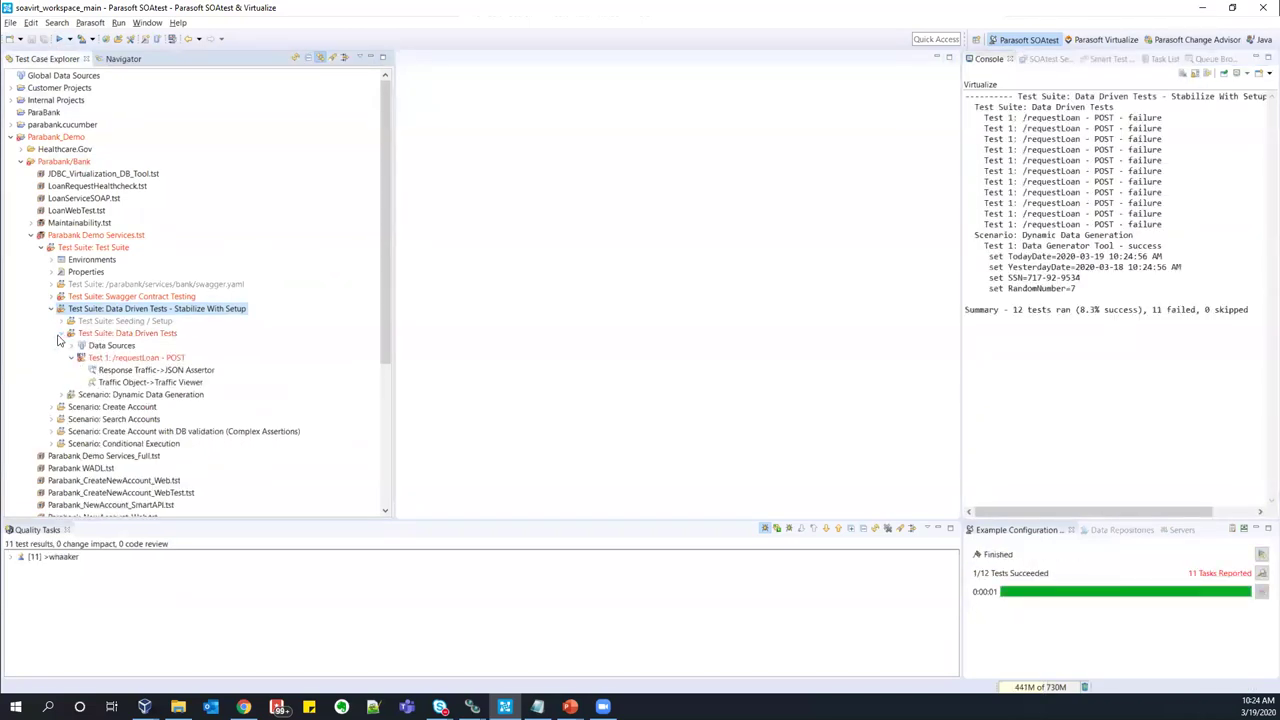
click(72, 346)
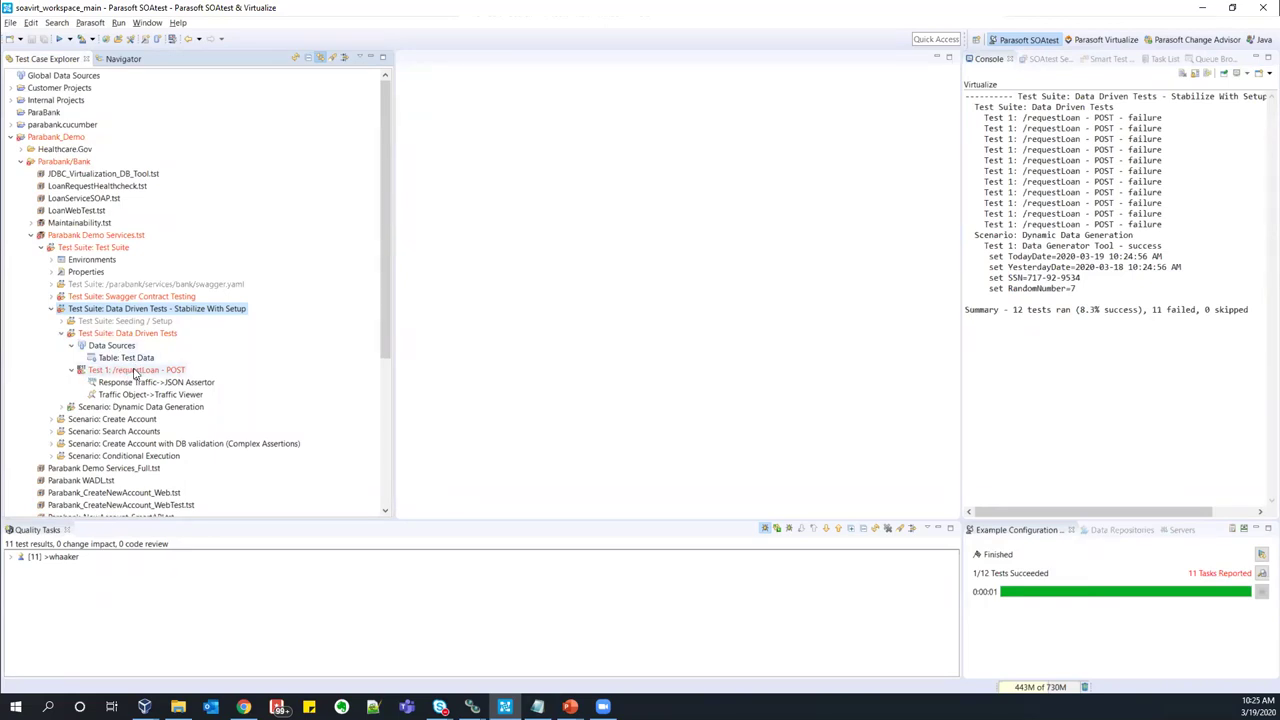
- In the requestLoan POST test, check that fromAccountId is parameterized with accountIds, changing nothing
double_click(136, 372)
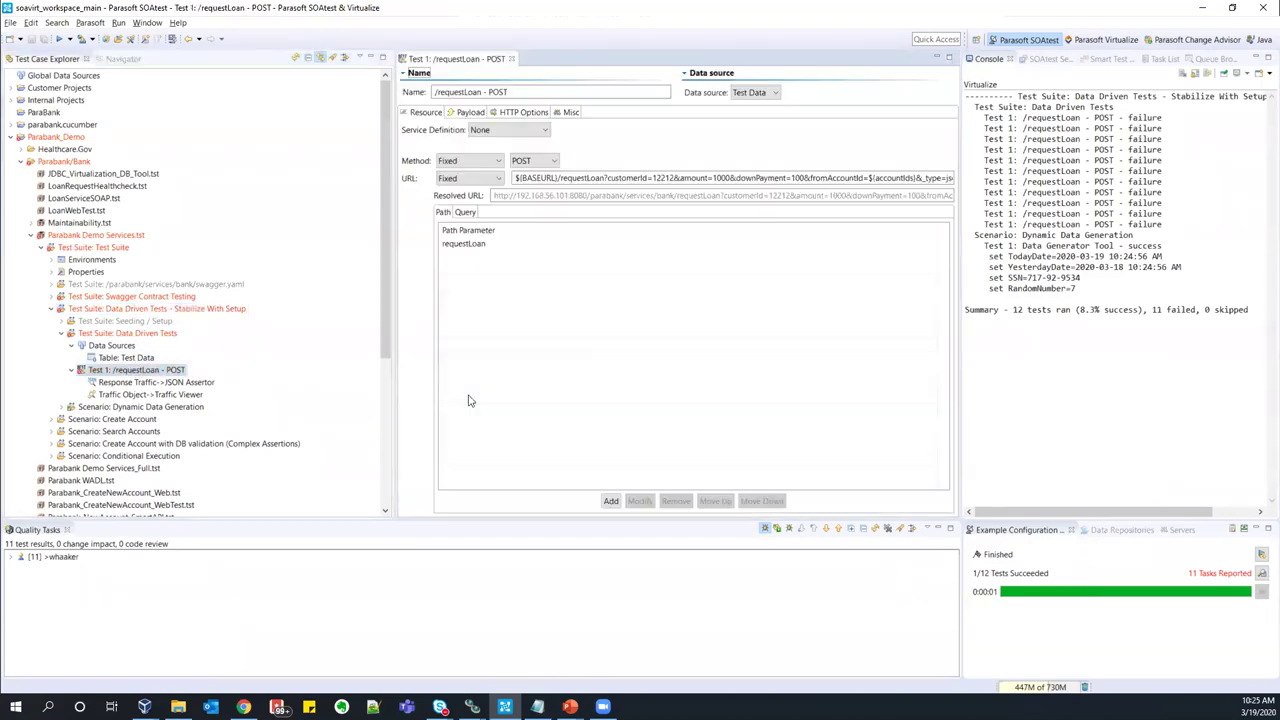
click(466, 213)
double_click(703, 283)
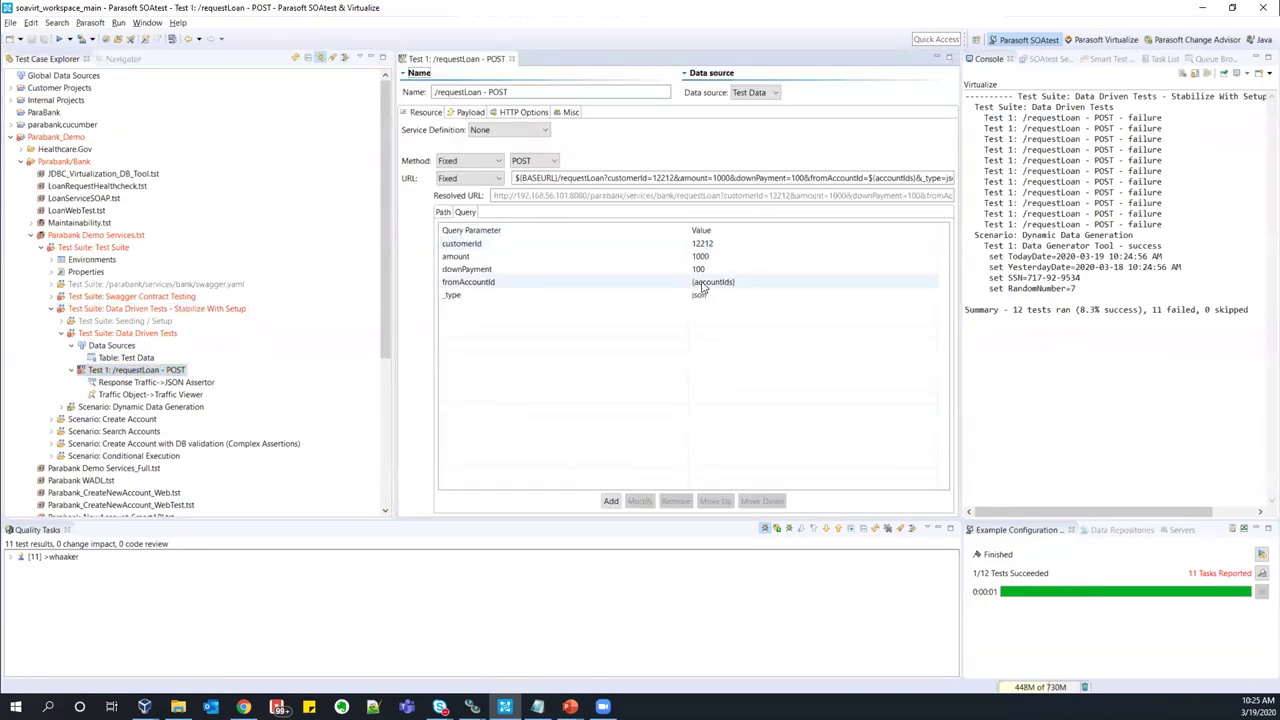
drag(699, 281, 702, 318)
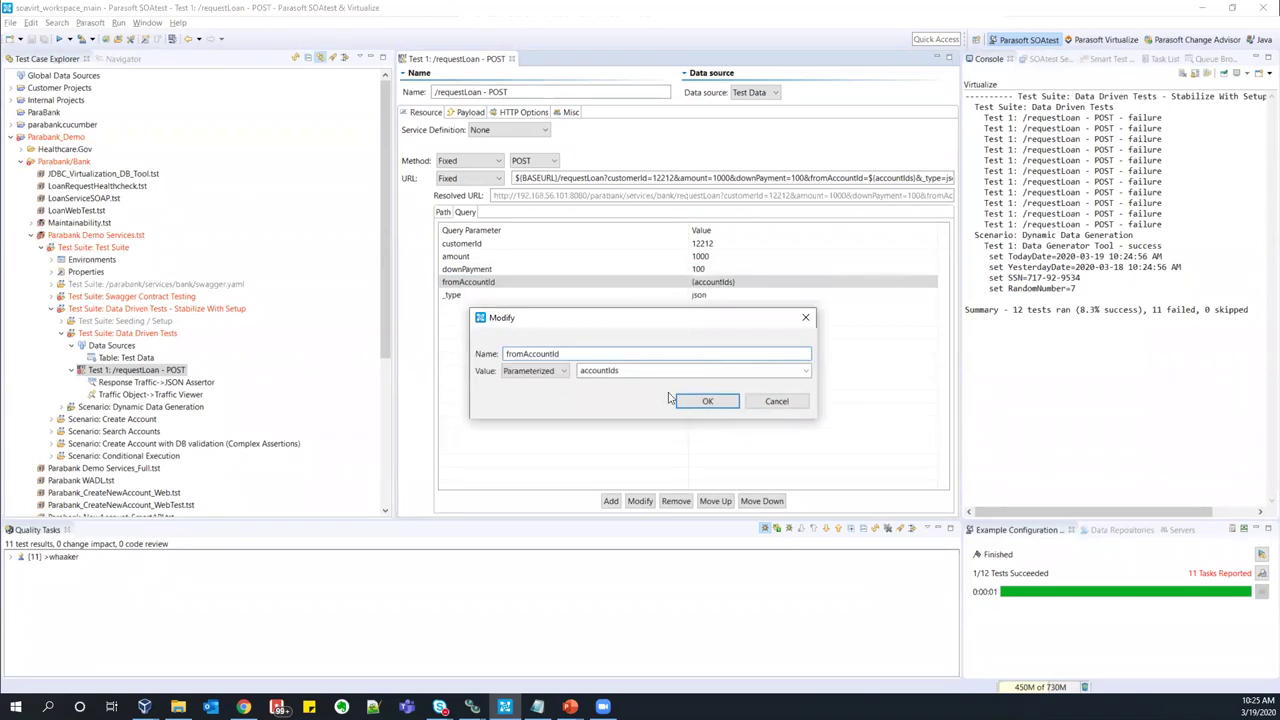
double_click(590, 371)
click(779, 403)
- View the Test Data table's accountIds column, then cancel adding a new Repository data source
double_click(126, 357)
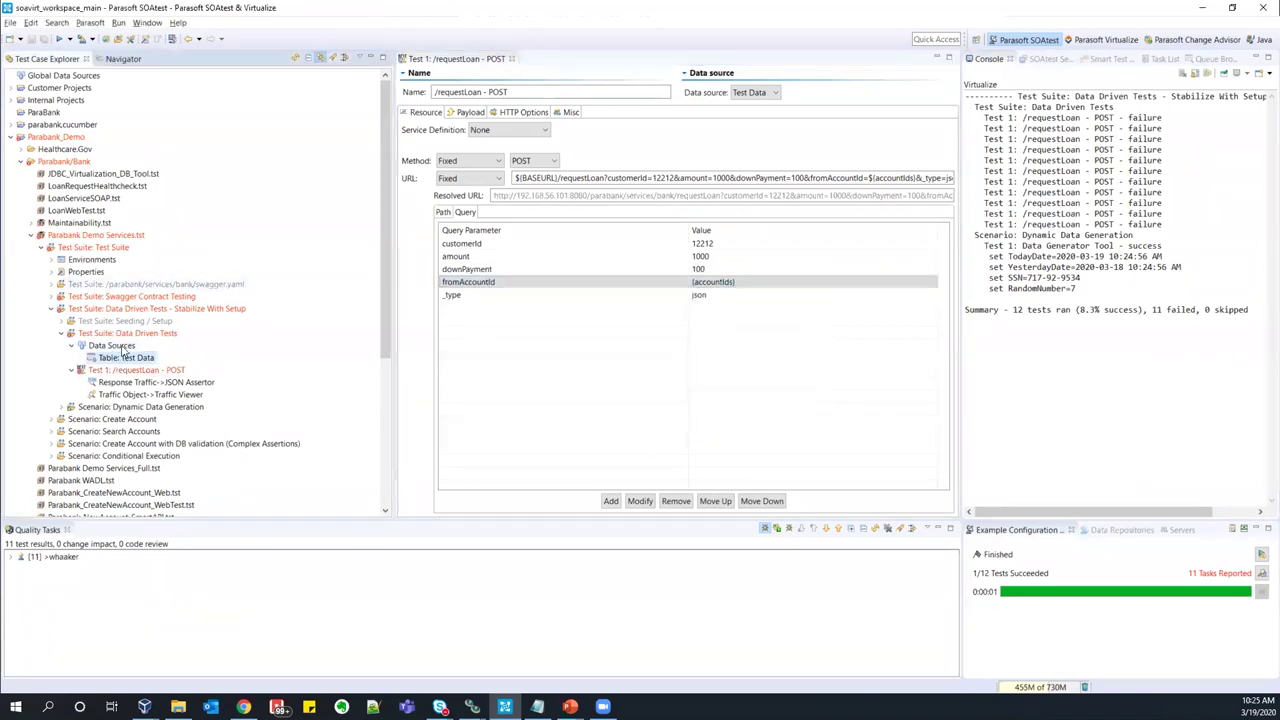
drag(460, 293, 460, 307)
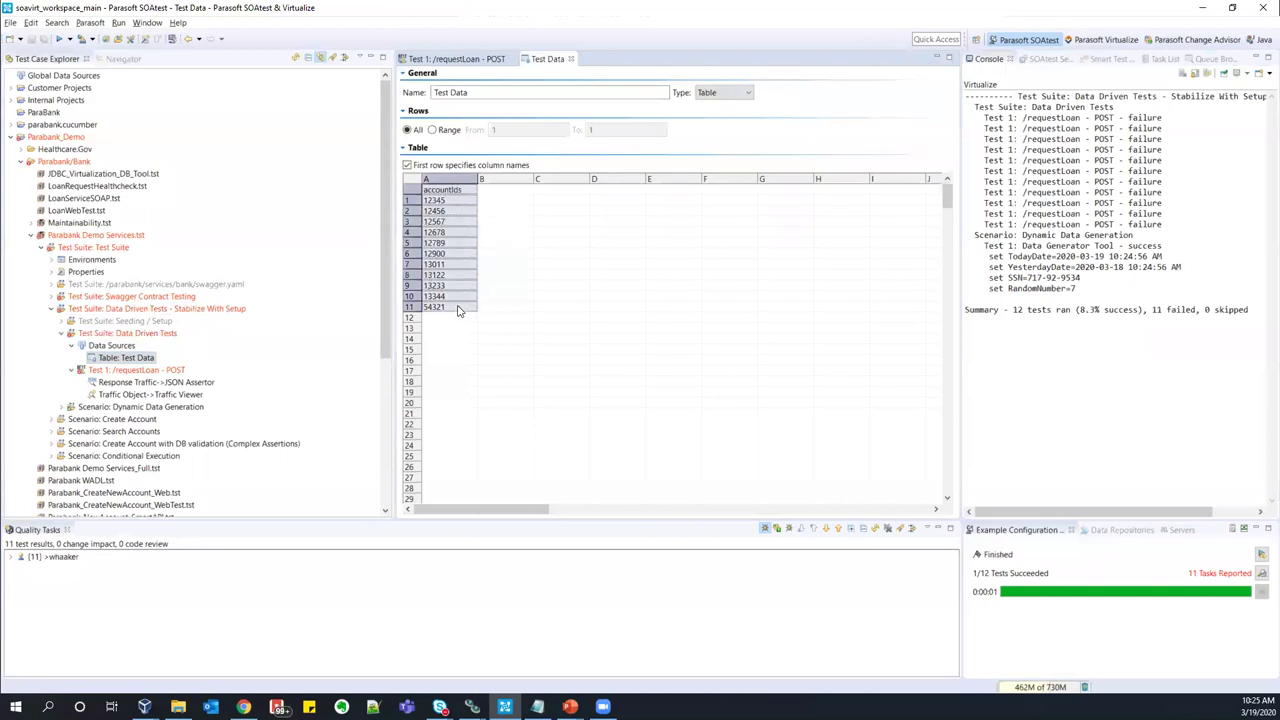
right_click(116, 347)
mouse_move(160, 356)
click(400, 355)
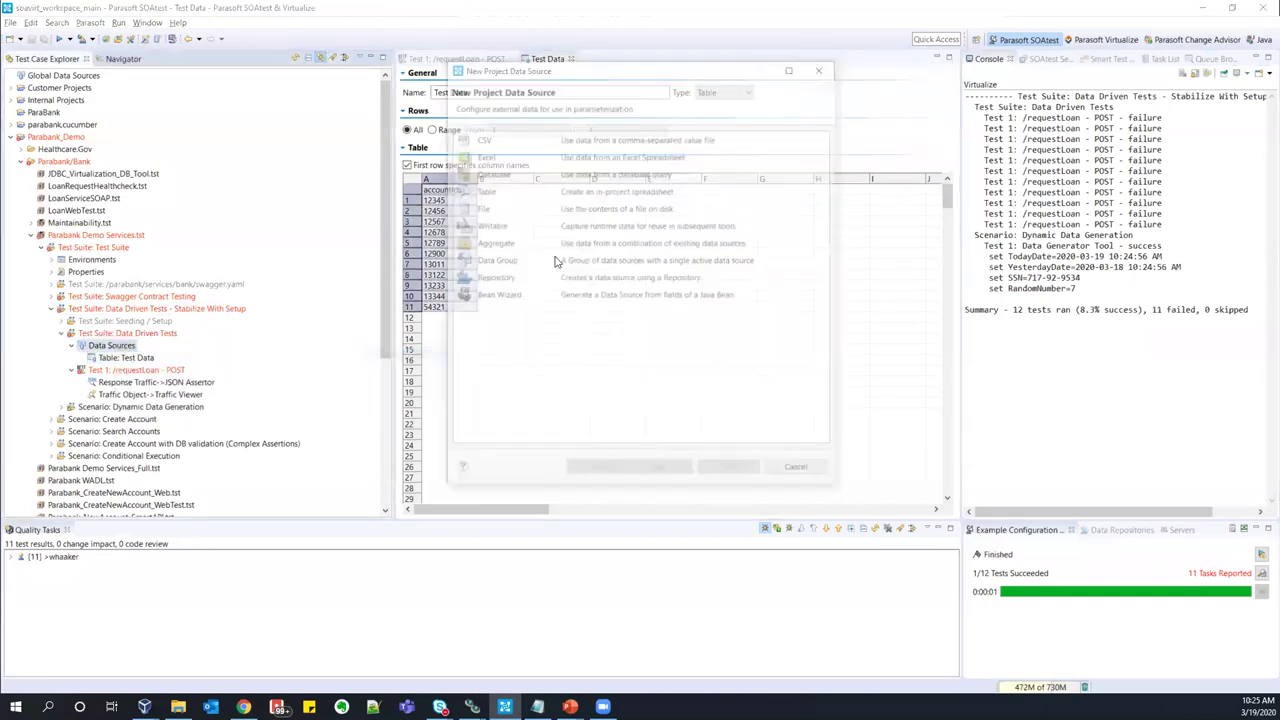
drag(615, 72, 714, 73)
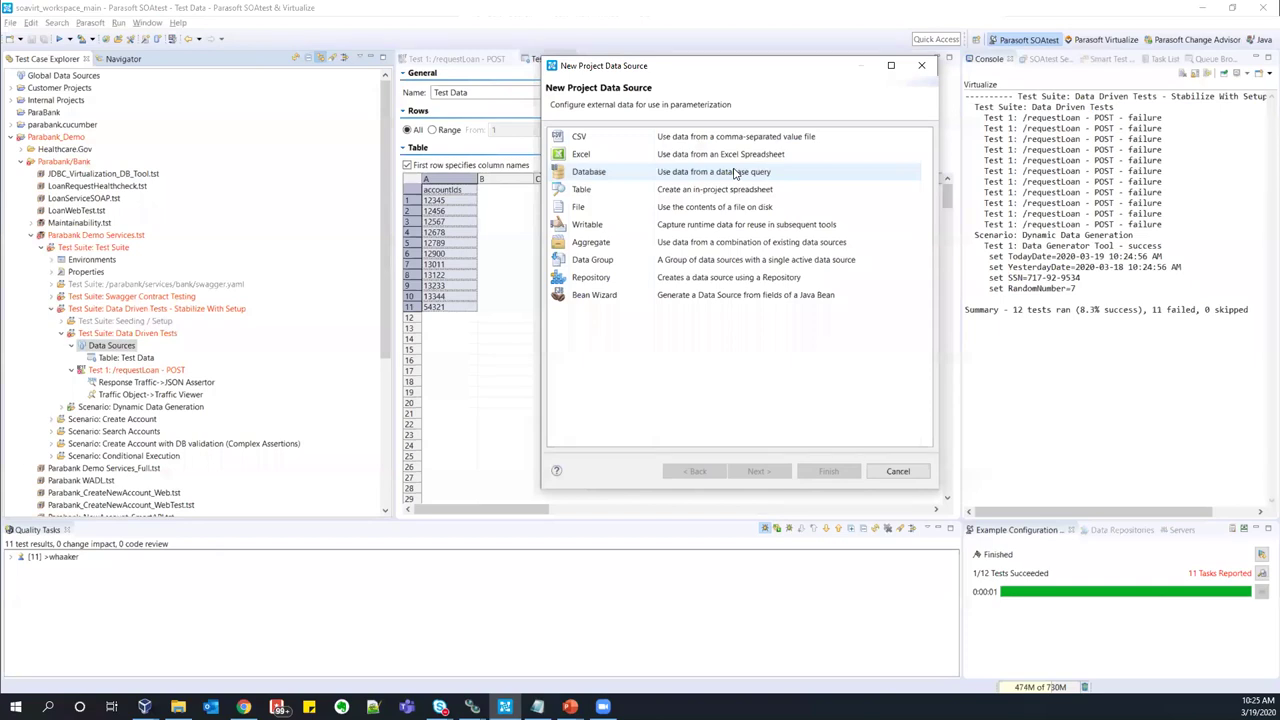
click(737, 278)
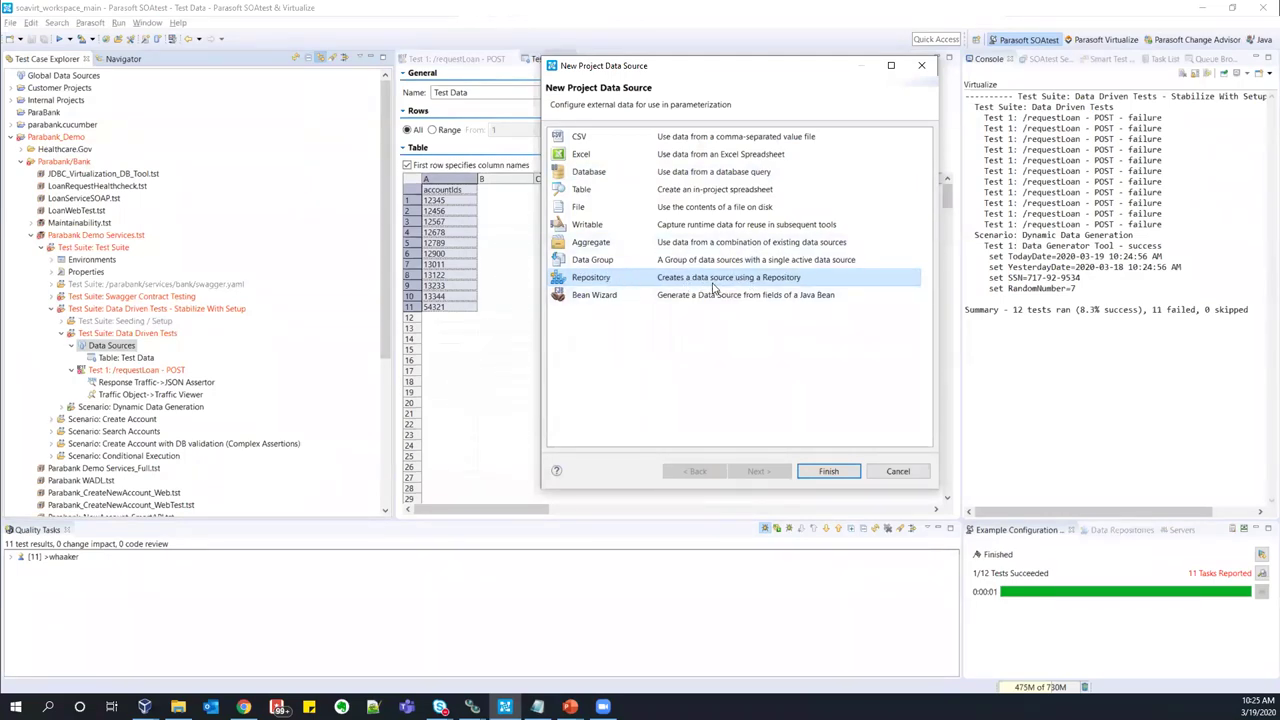
click(898, 472)
click(72, 345)
- Show the Traffic Viewer response for data row 5 (accountIds=12789) and expand the Quality Tasks failures
double_click(145, 382)
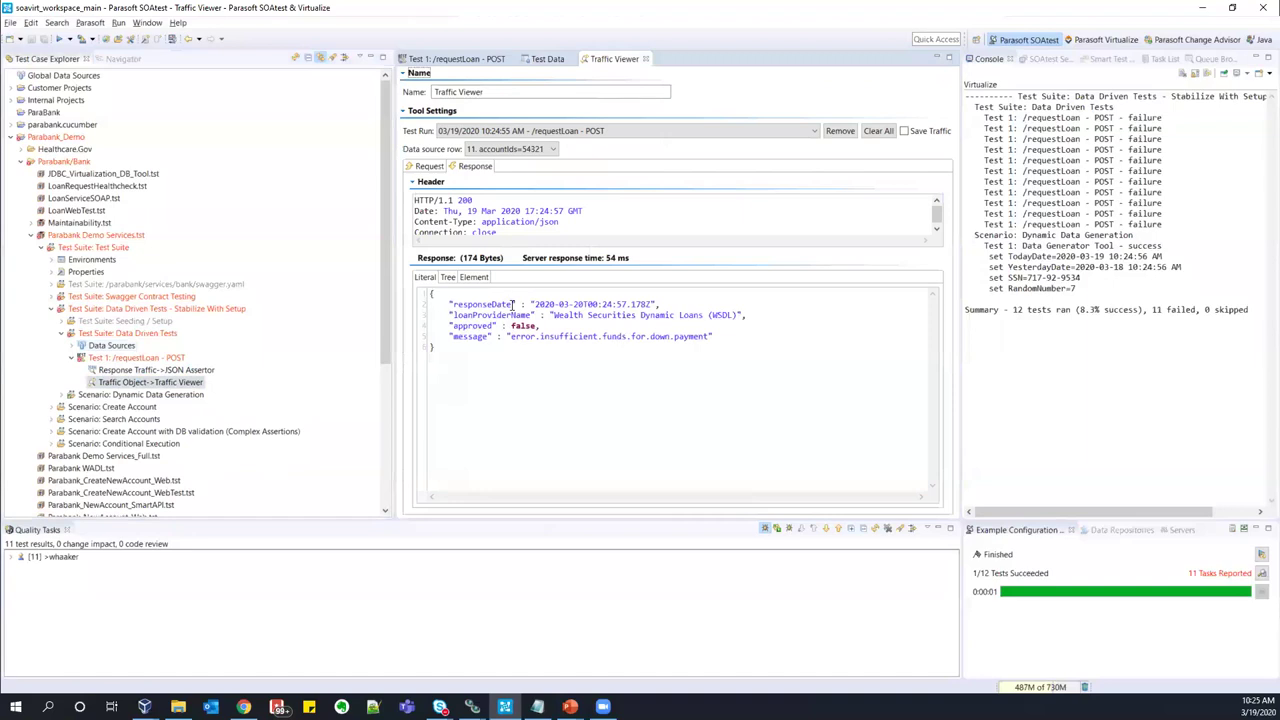
click(549, 149)
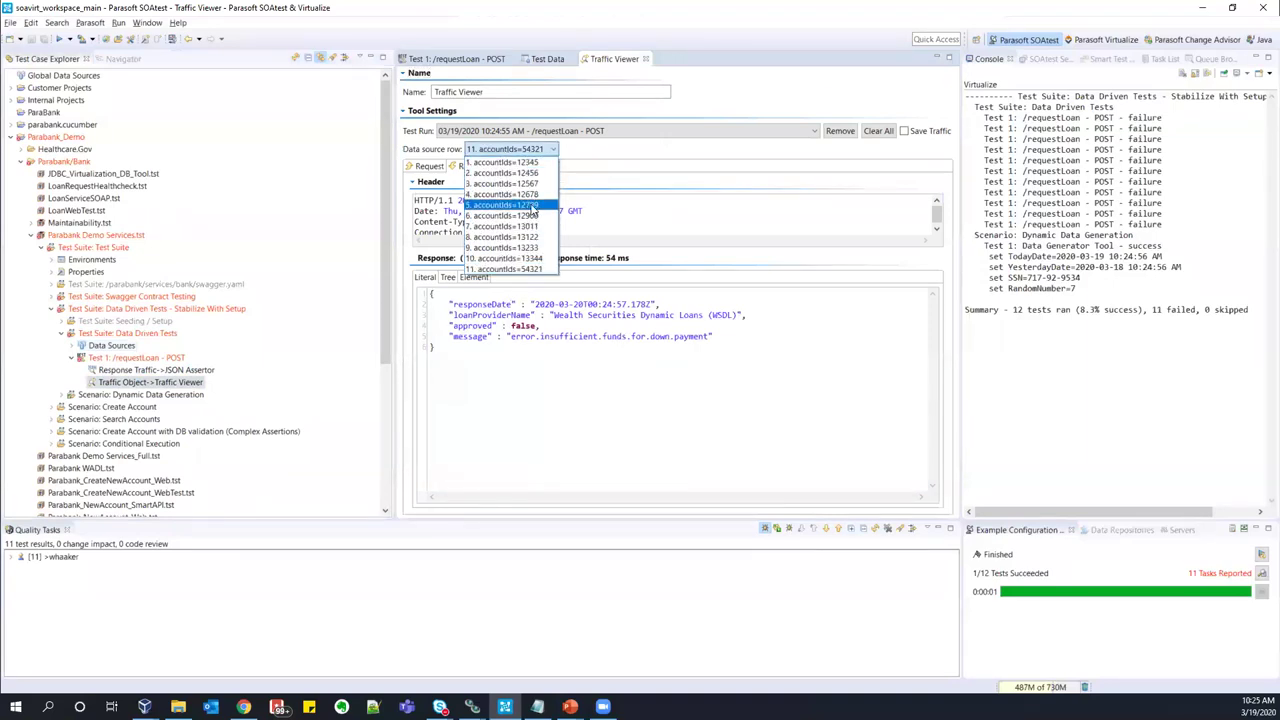
click(533, 205)
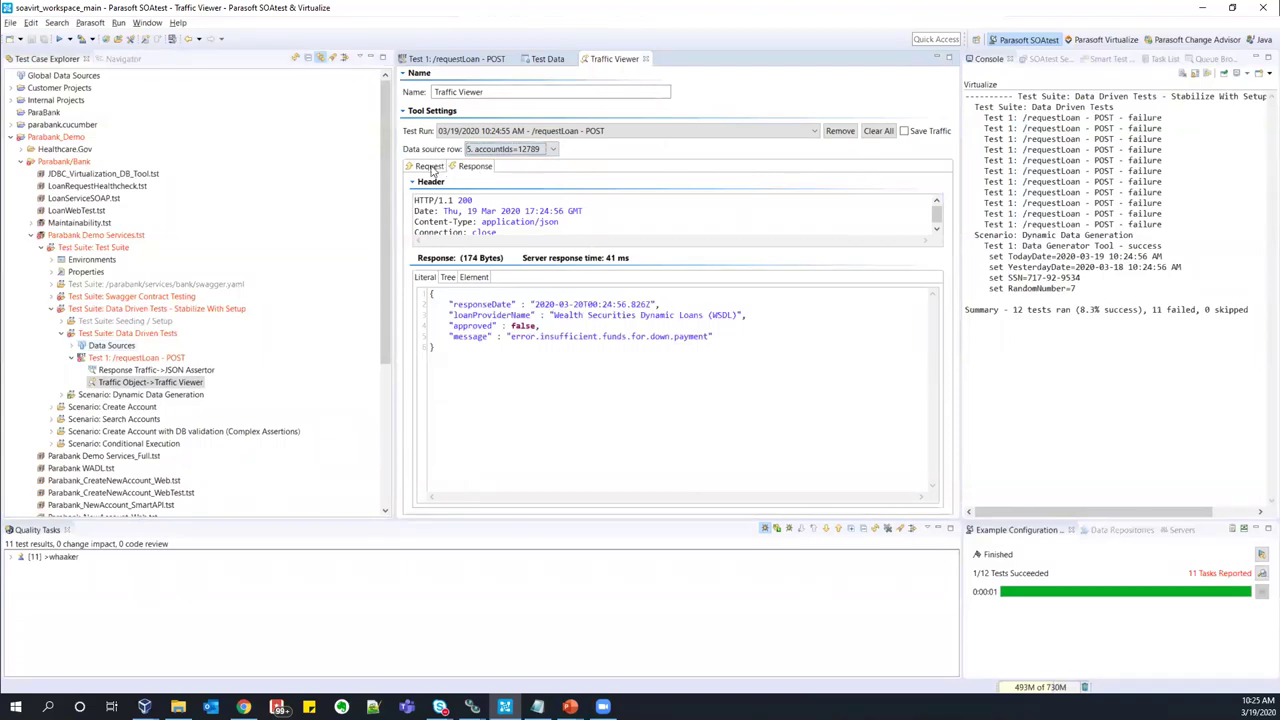
click(430, 167)
click(485, 168)
click(20, 556)
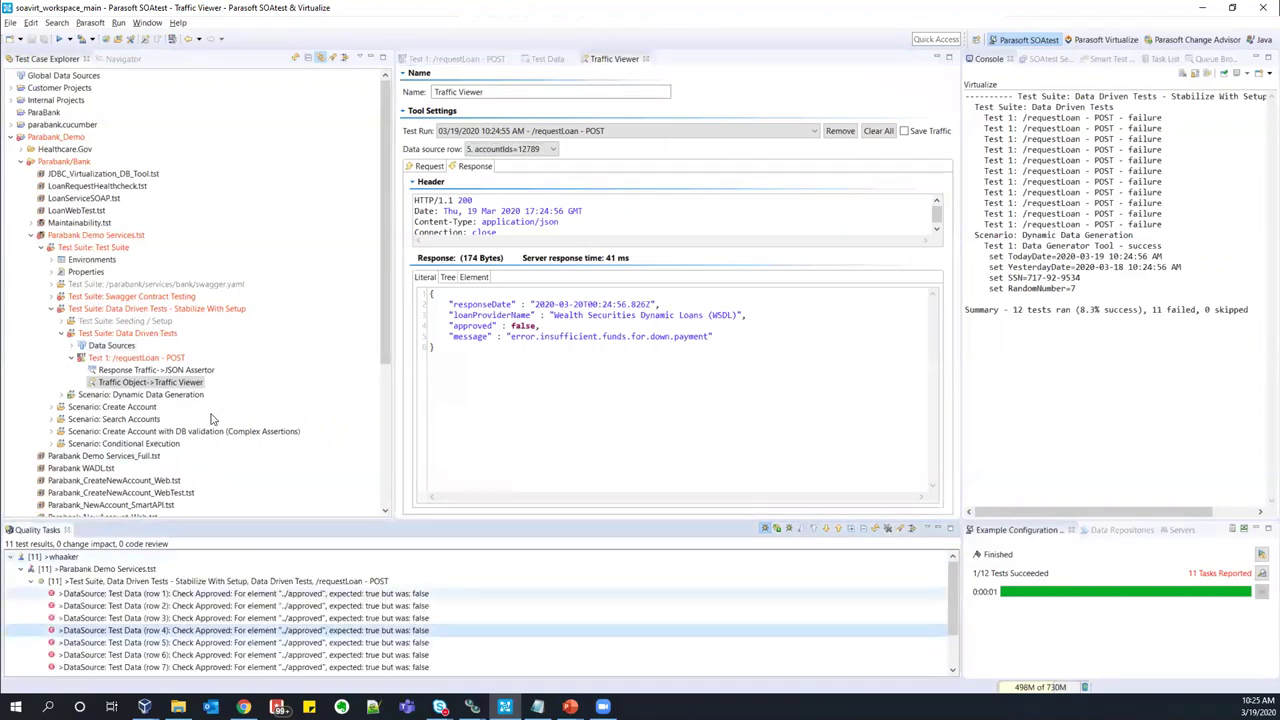
click(190, 372)
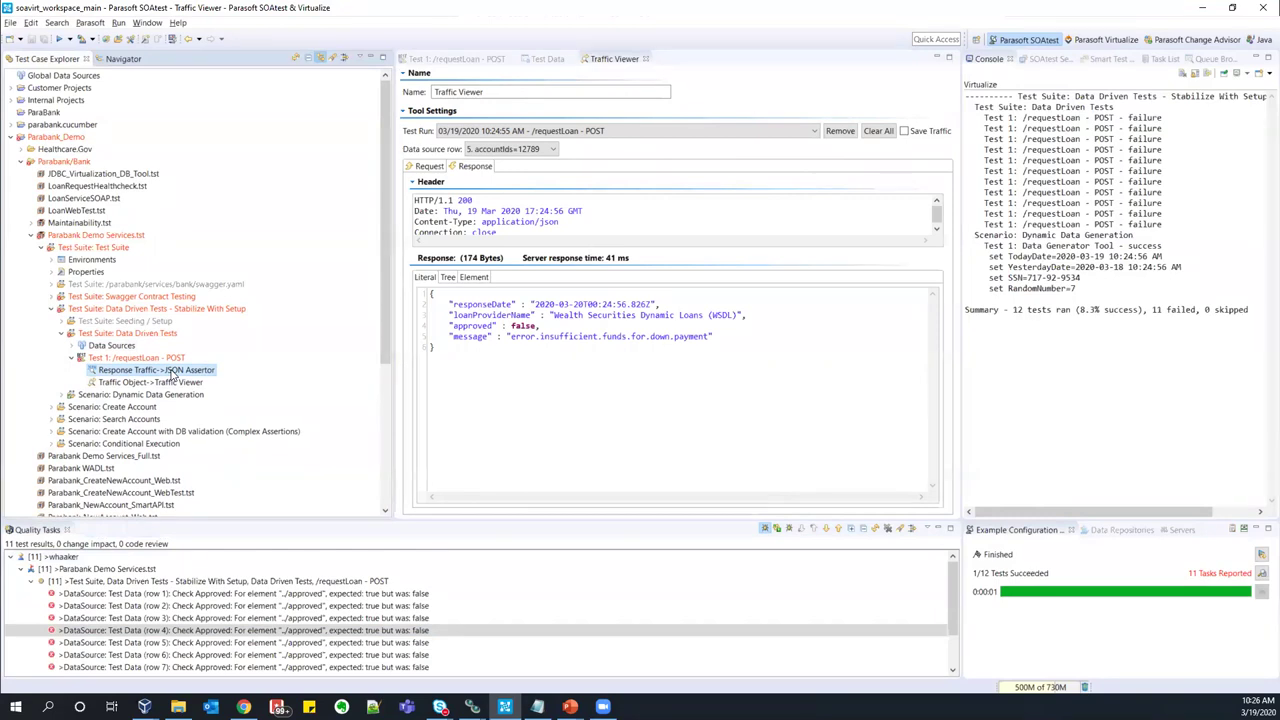
- Add an assertion to the loan test's JSON Assertor and enlarge the Select Assertion dialog
double_click(170, 371)
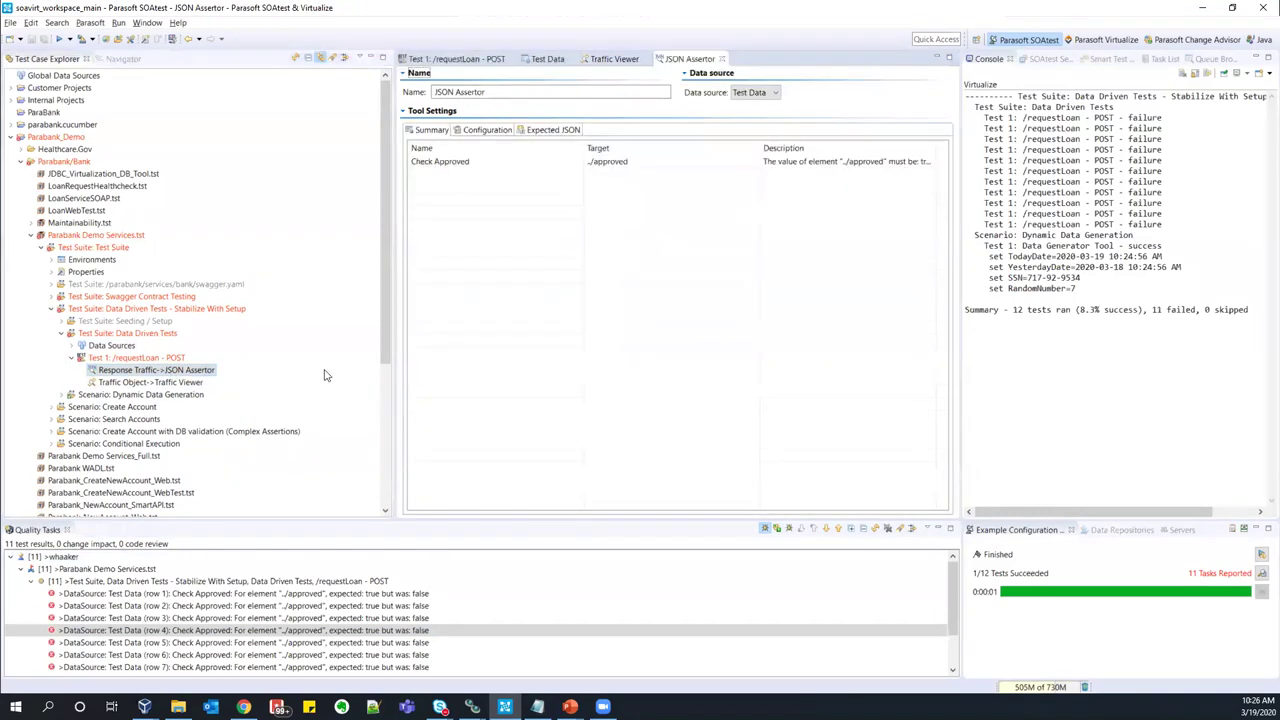
click(489, 131)
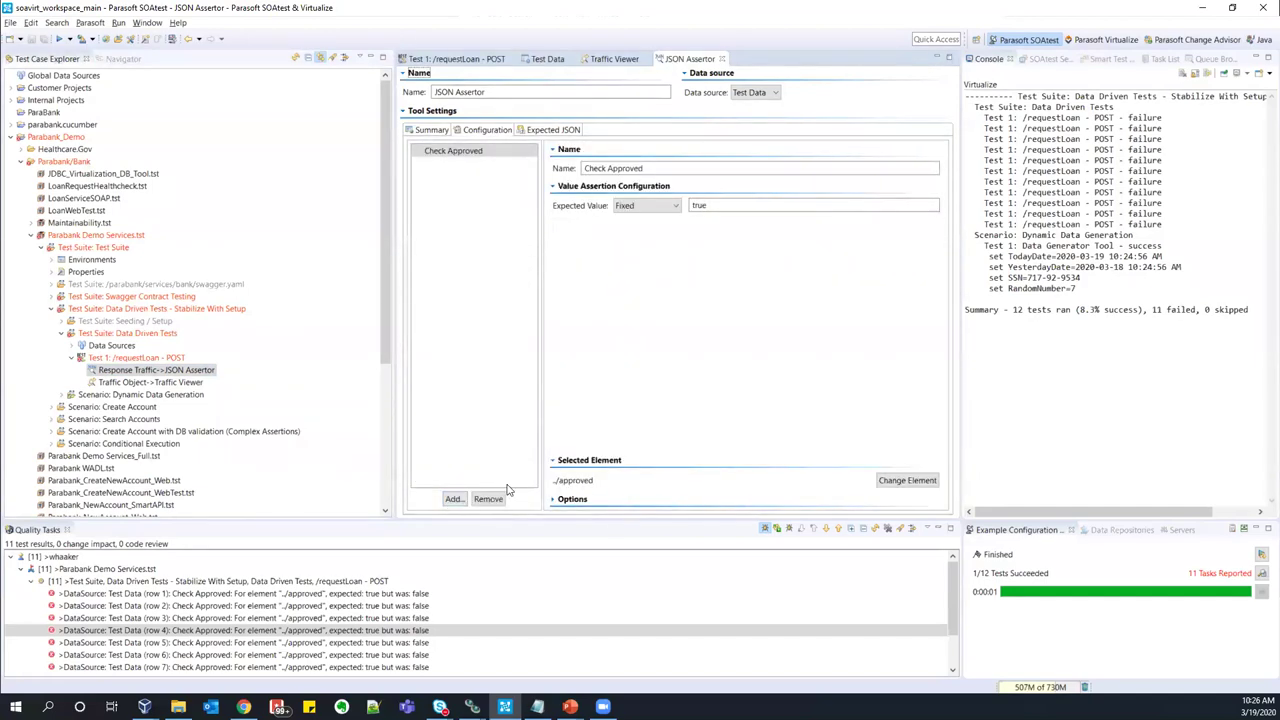
click(456, 498)
drag(548, 213, 593, 92)
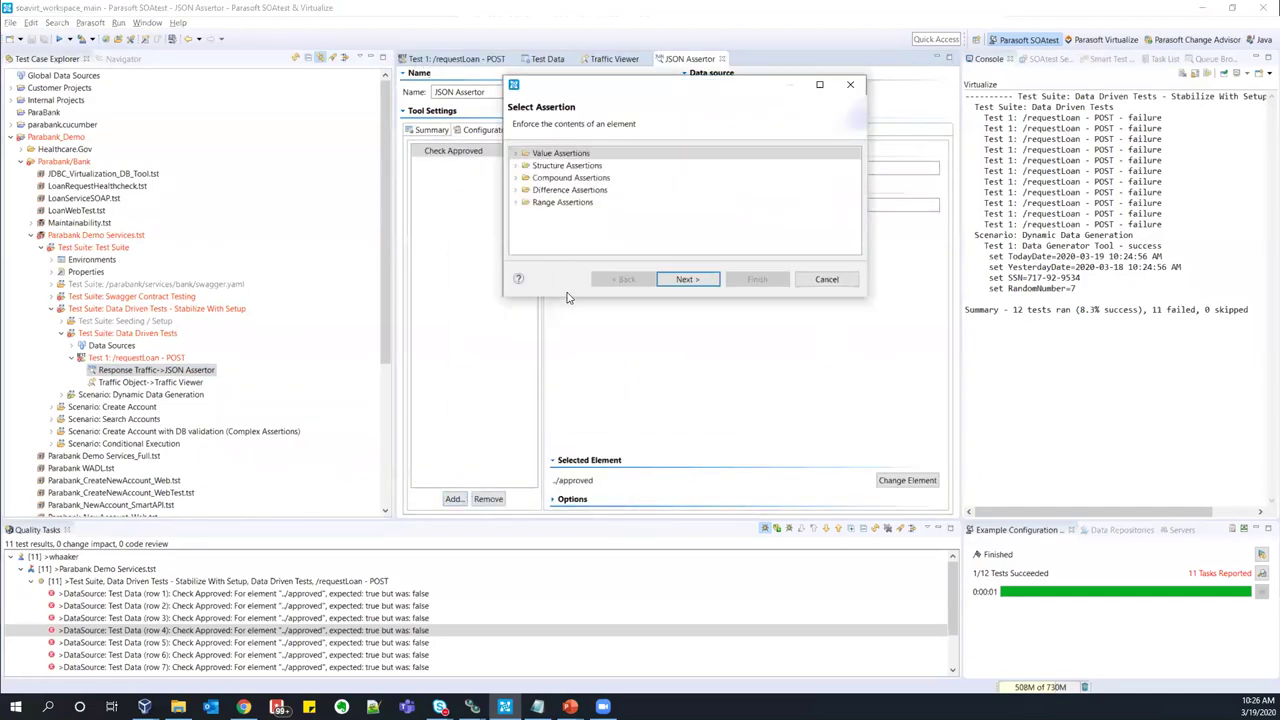
drag(523, 467, 523, 470)
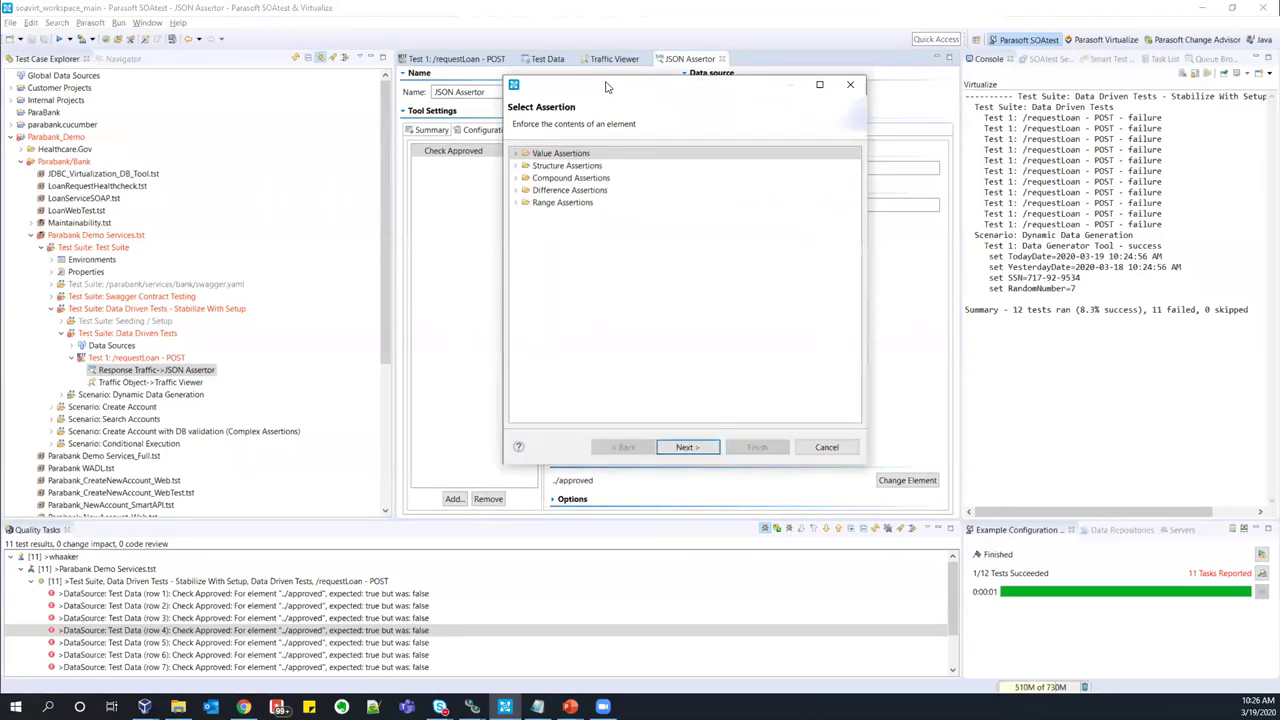
drag(608, 86, 241, 105)
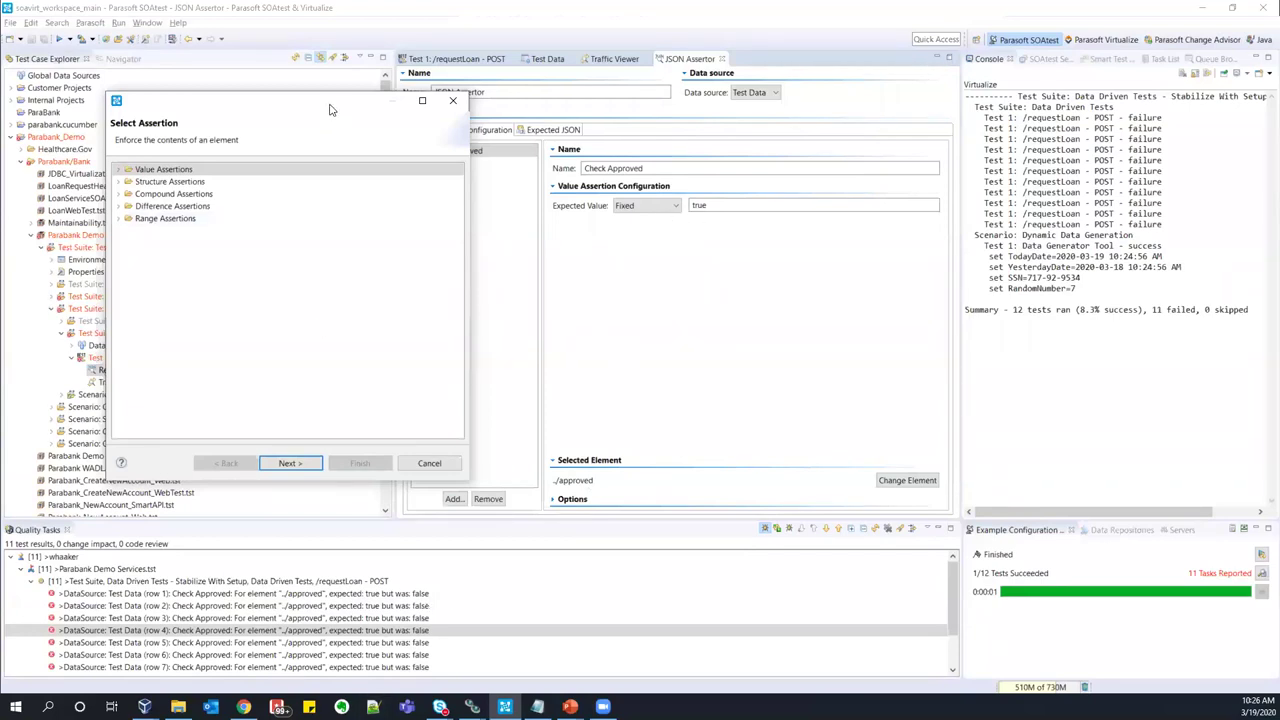
drag(331, 109, 499, 92)
drag(376, 463, 376, 660)
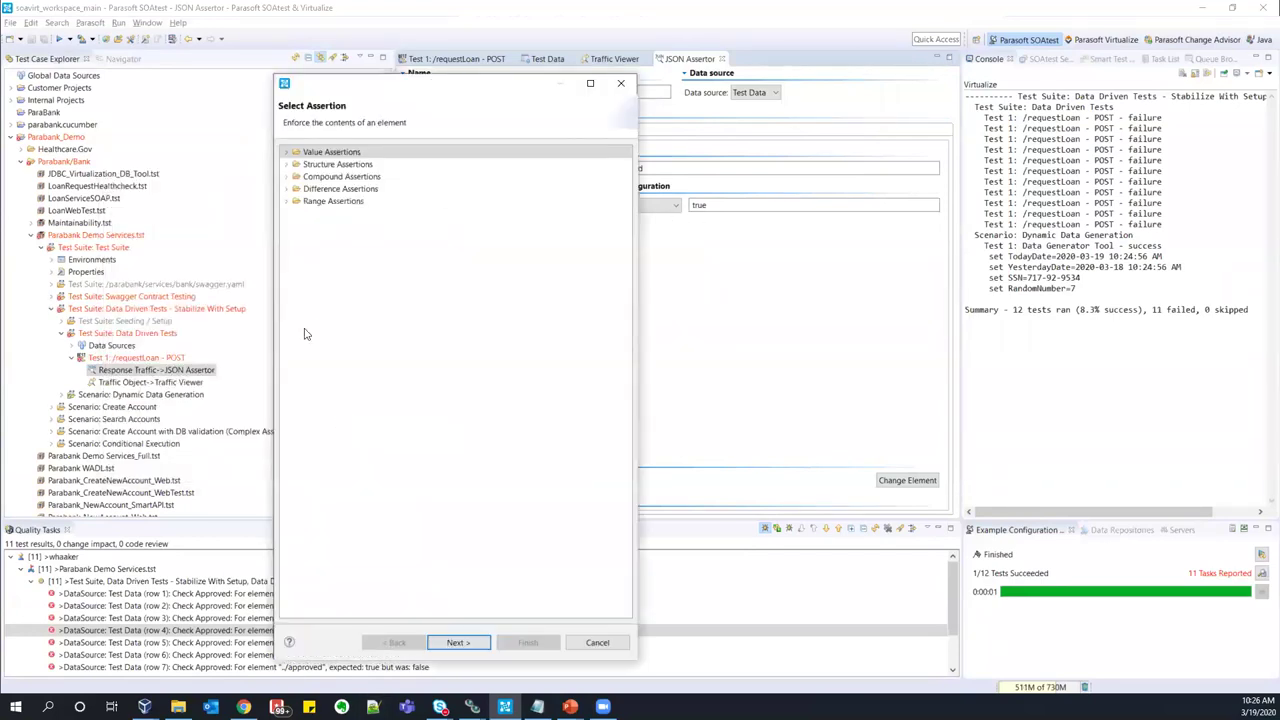
- Expand the assertion categories and read the String Comparison, Occurrence and Compound descriptions
click(286, 225)
click(286, 164)
click(286, 151)
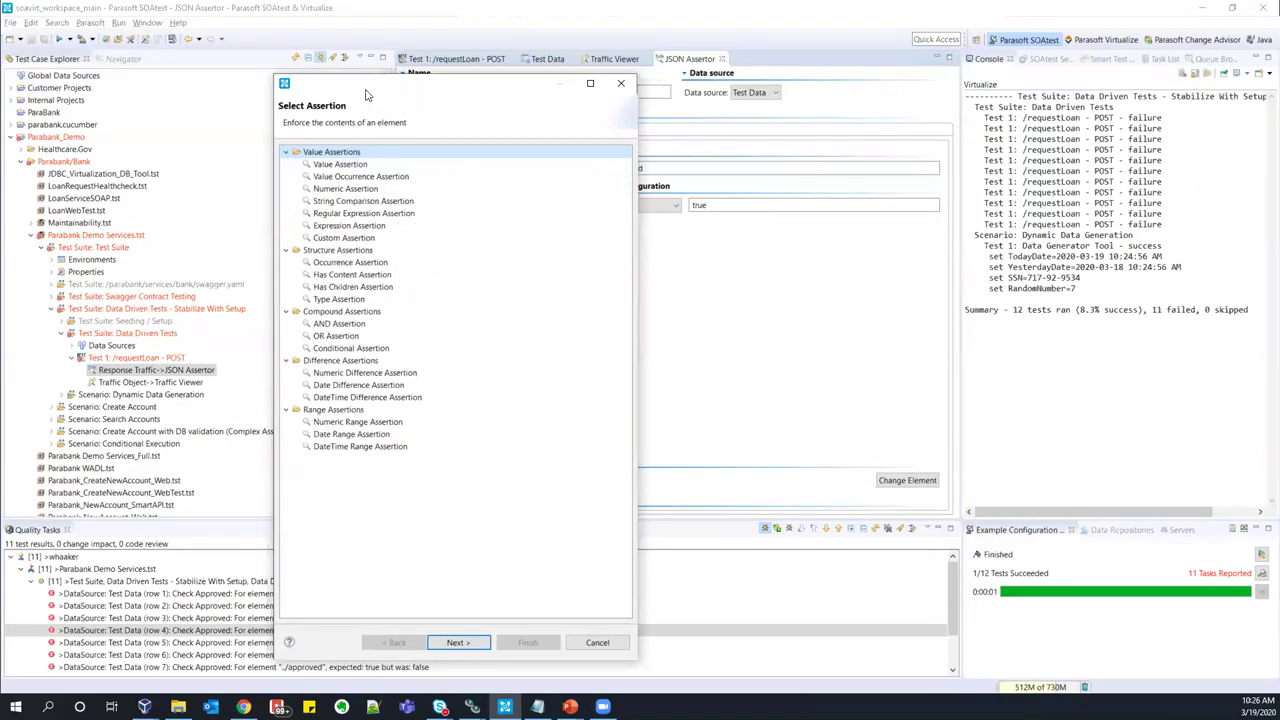
drag(371, 92, 695, 97)
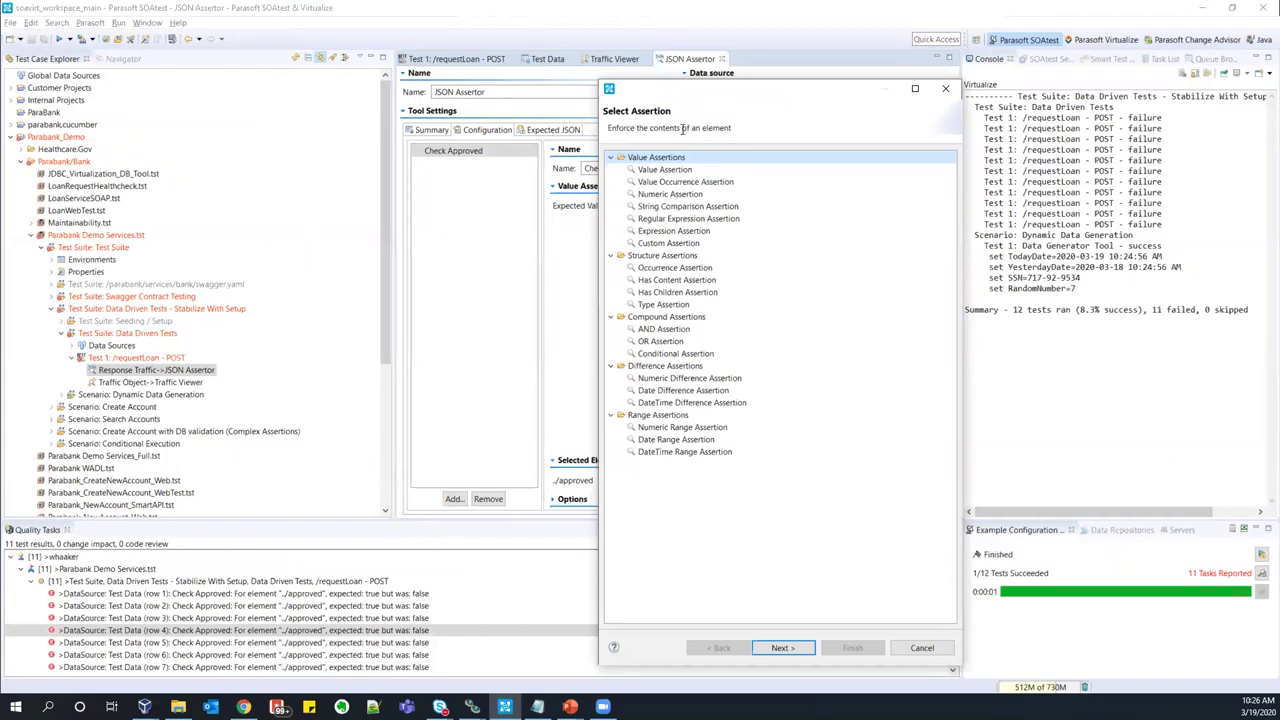
click(687, 206)
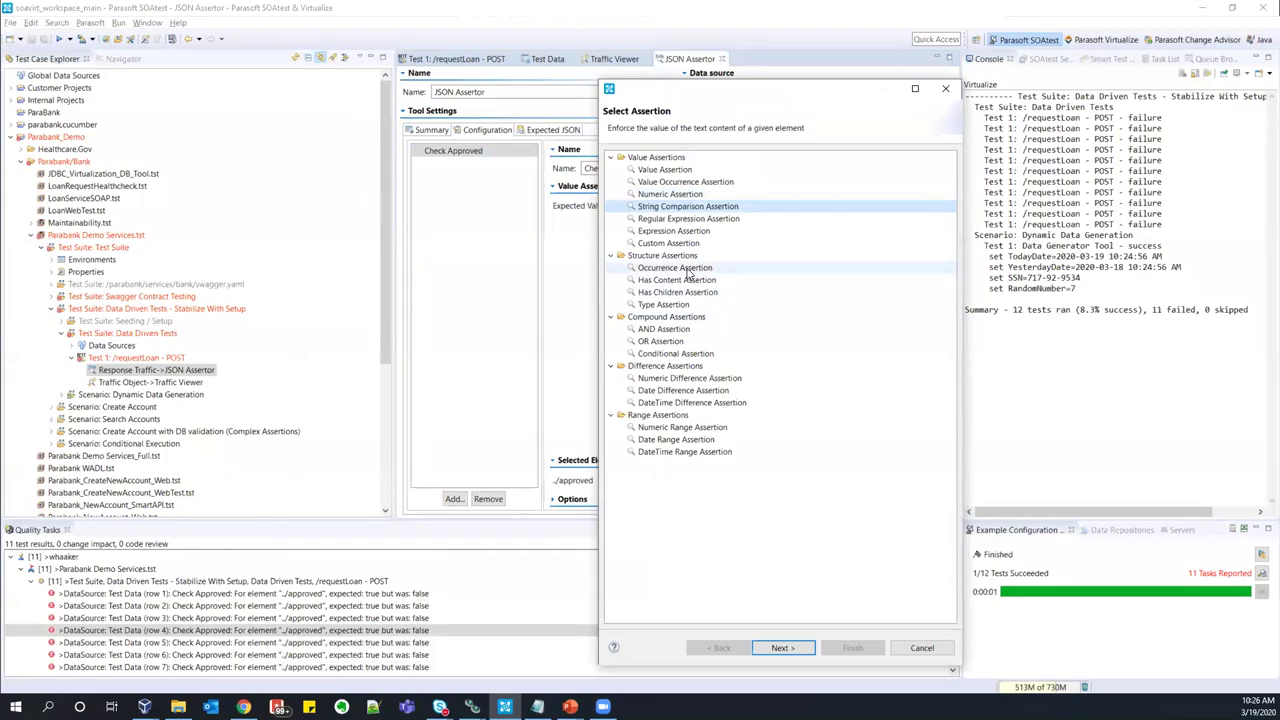
click(676, 268)
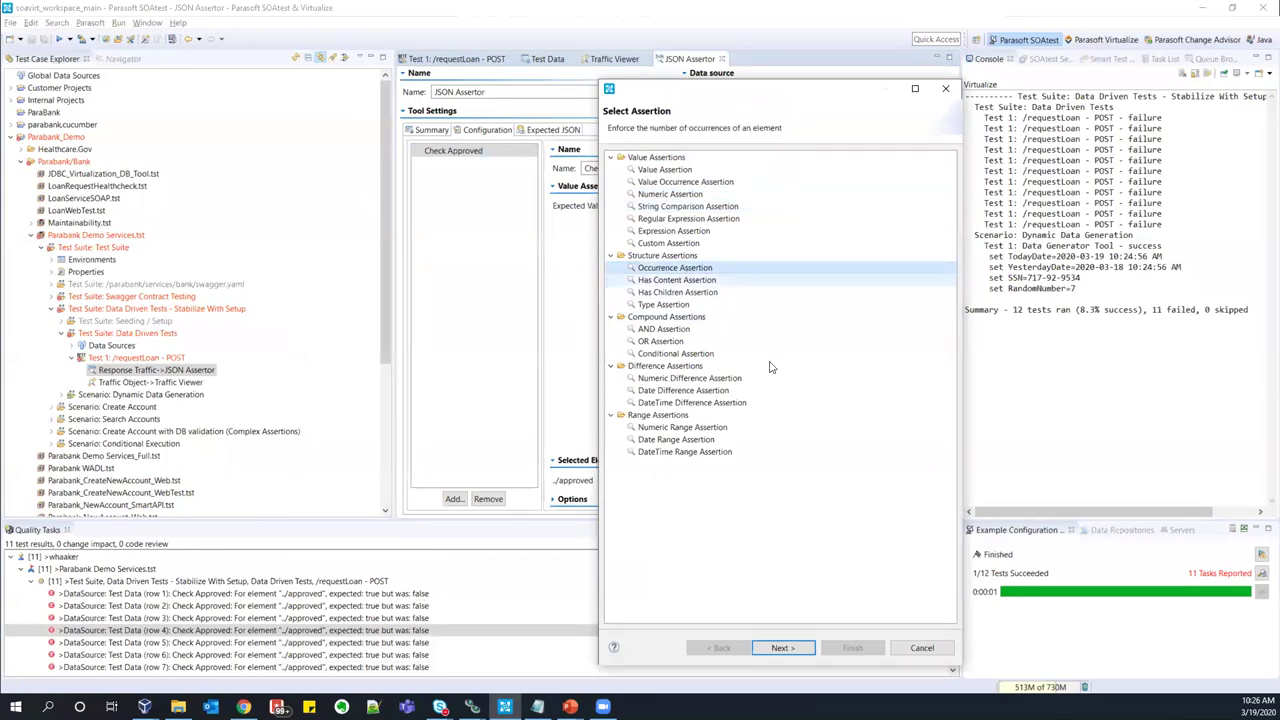
click(665, 366)
- Read the Compound and Custom Assertion descriptions, then select String Comparison Assertion
click(658, 414)
click(665, 317)
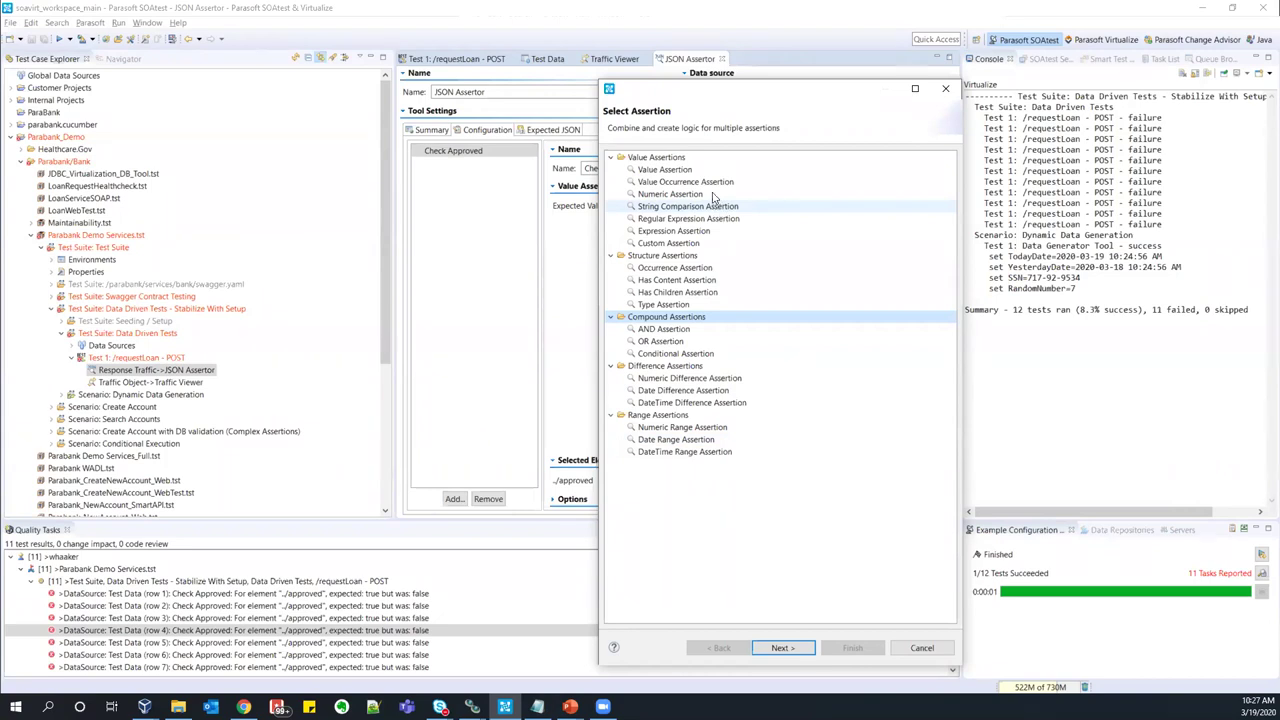
click(668, 244)
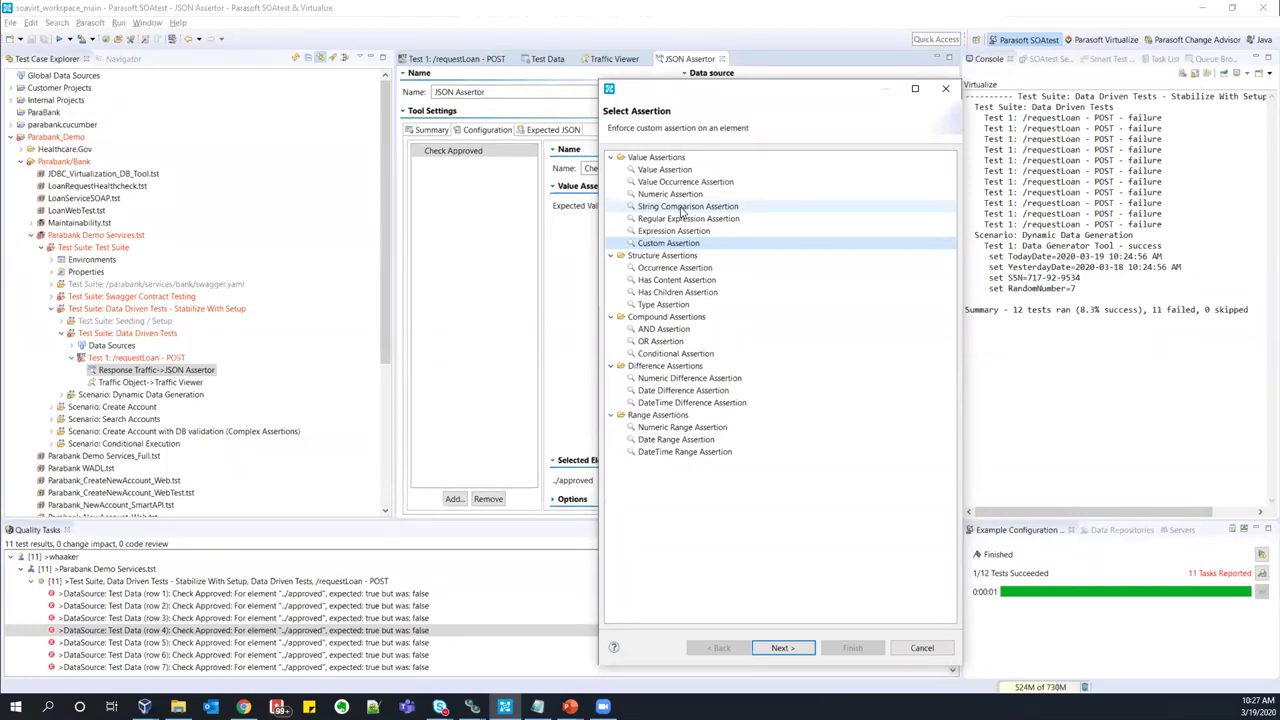
click(671, 208)
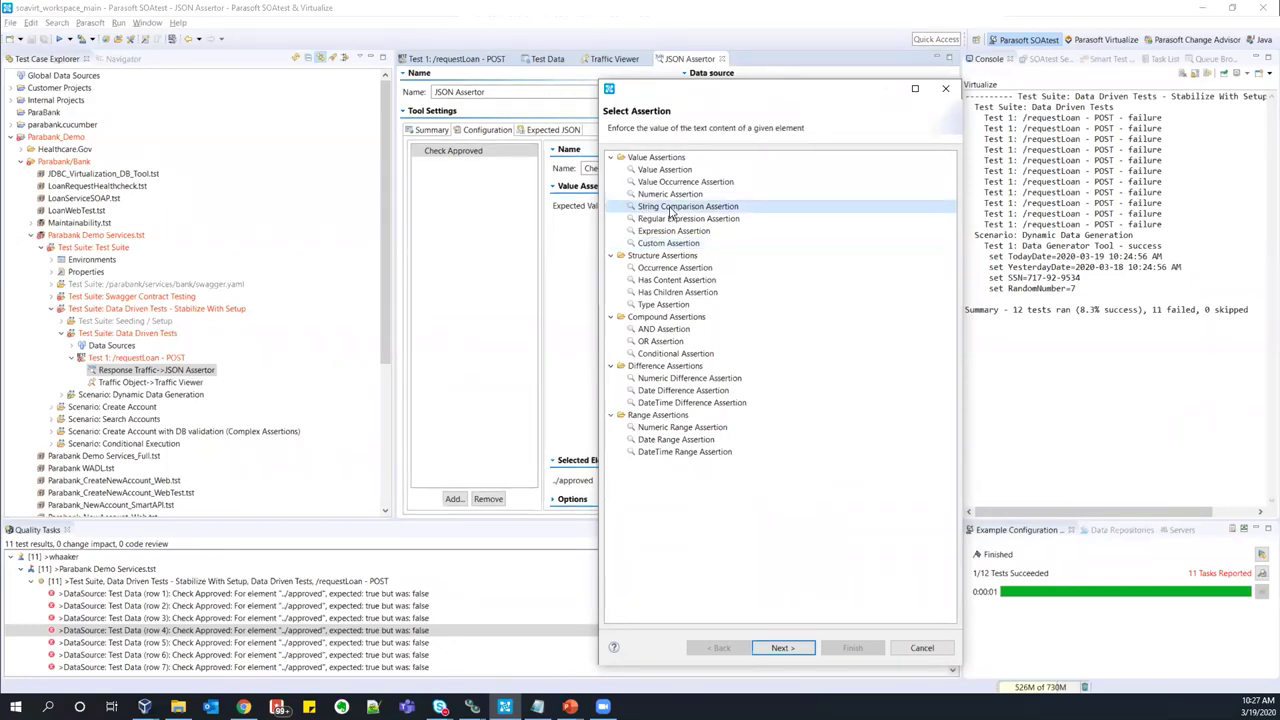
- Add a String Comparison Assertion requiring ../message to start with 'chris'
double_click(671, 207)
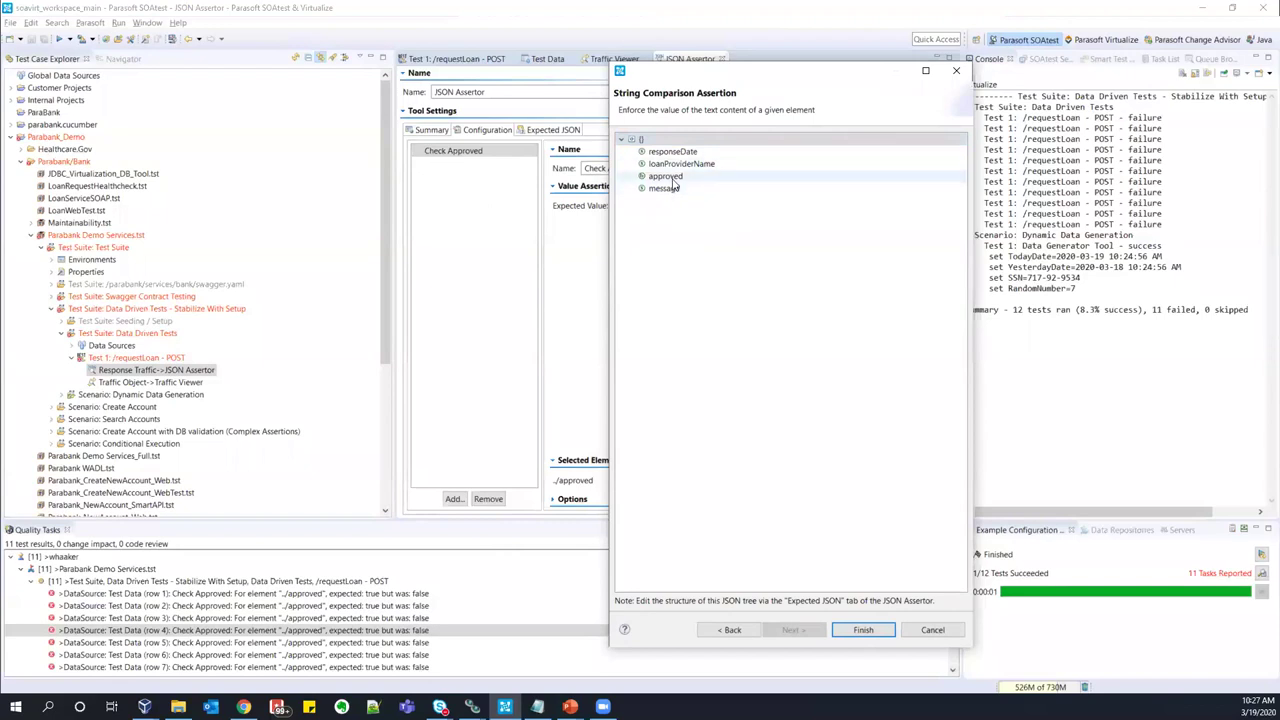
double_click(664, 188)
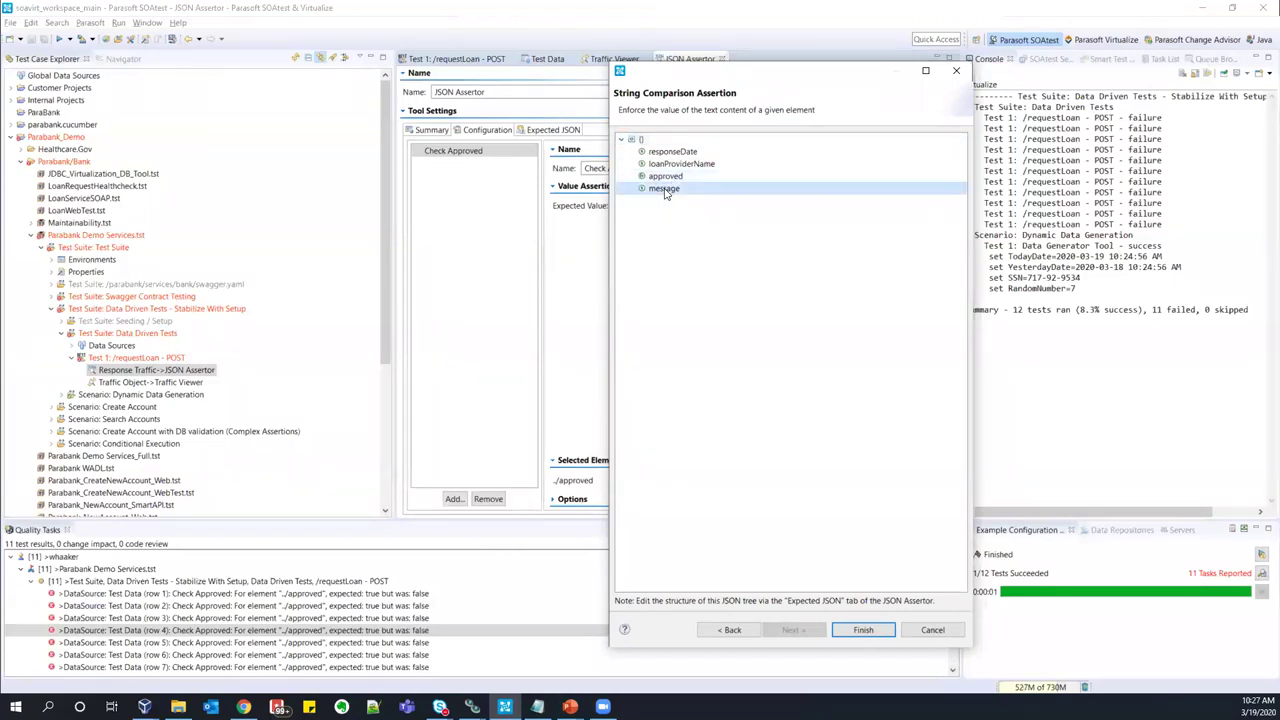
click(484, 165)
click(620, 186)
click(653, 207)
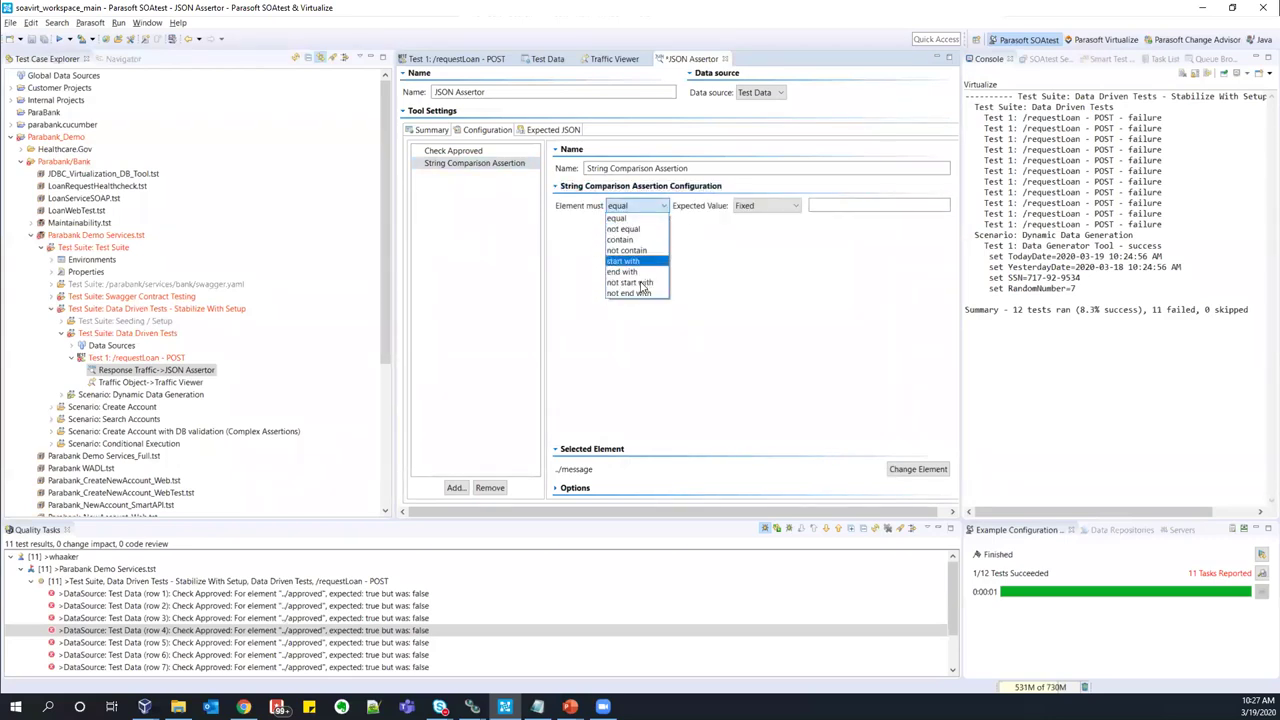
click(623, 261)
click(836, 204)
text(chris)
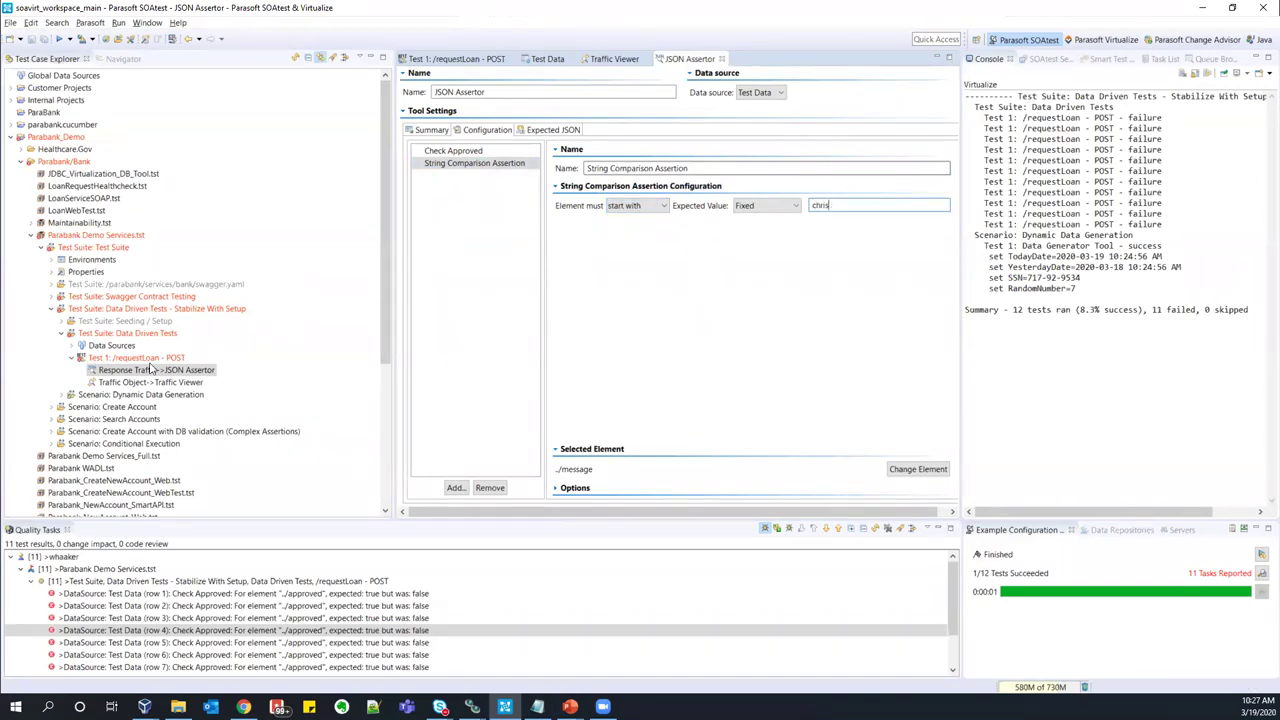
double_click(120, 358)
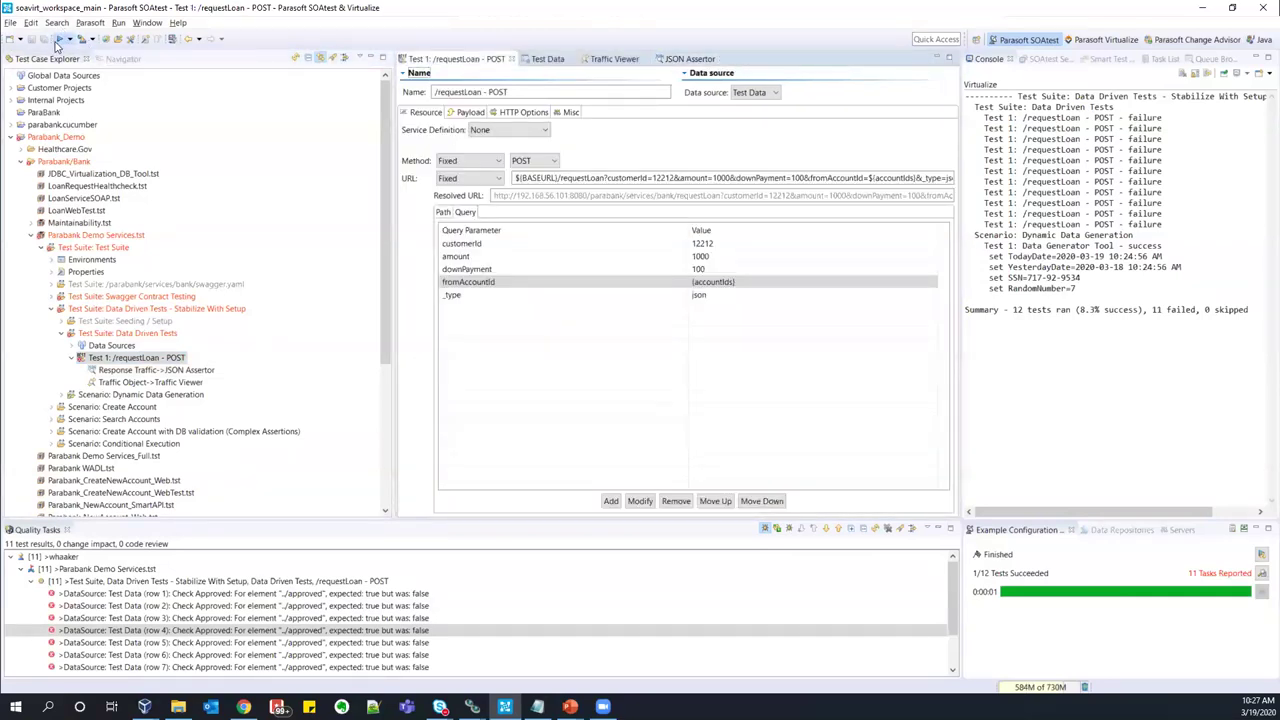
- Rerun the requestLoan test and inspect the String Comparison failure and console output
click(58, 39)
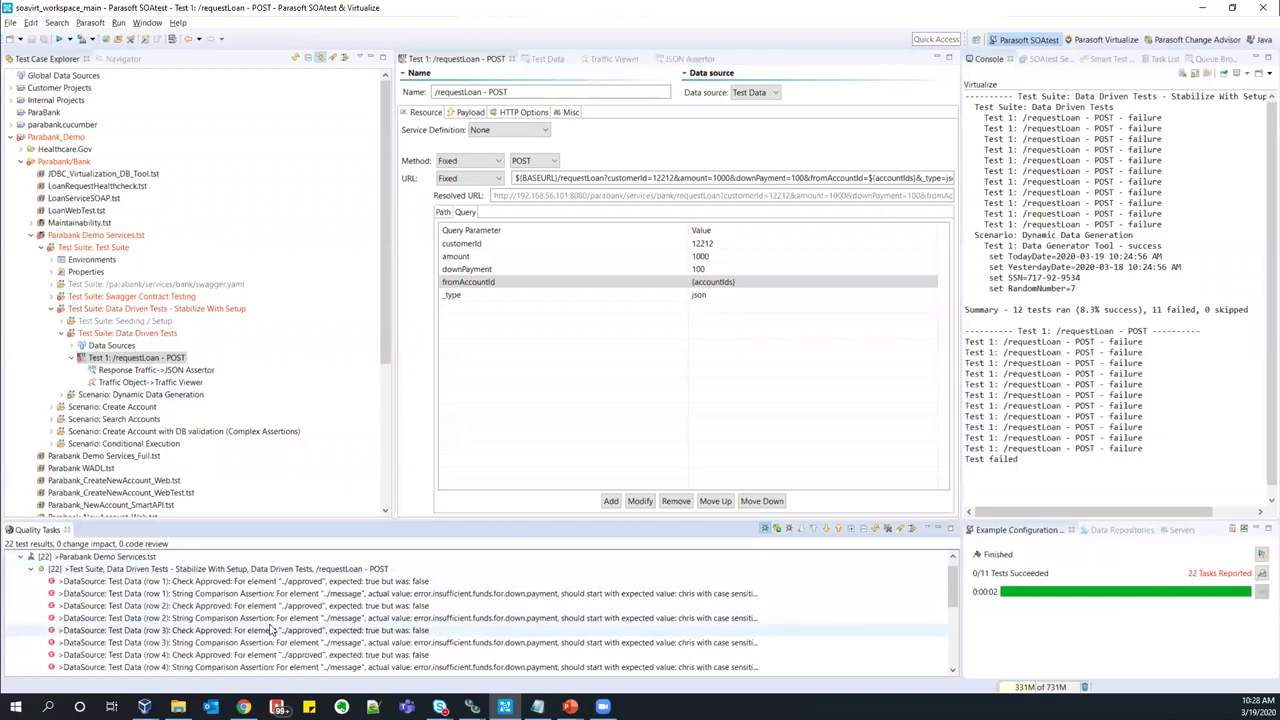
click(283, 593)
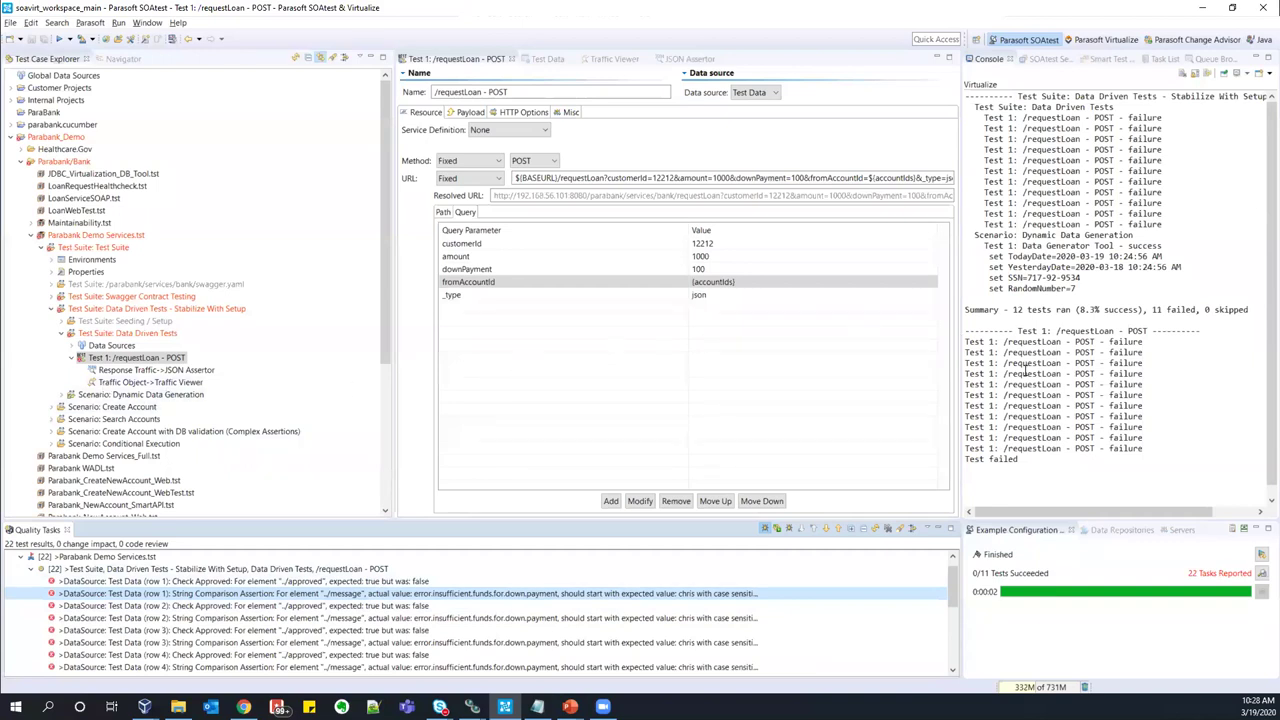
click(1007, 267)
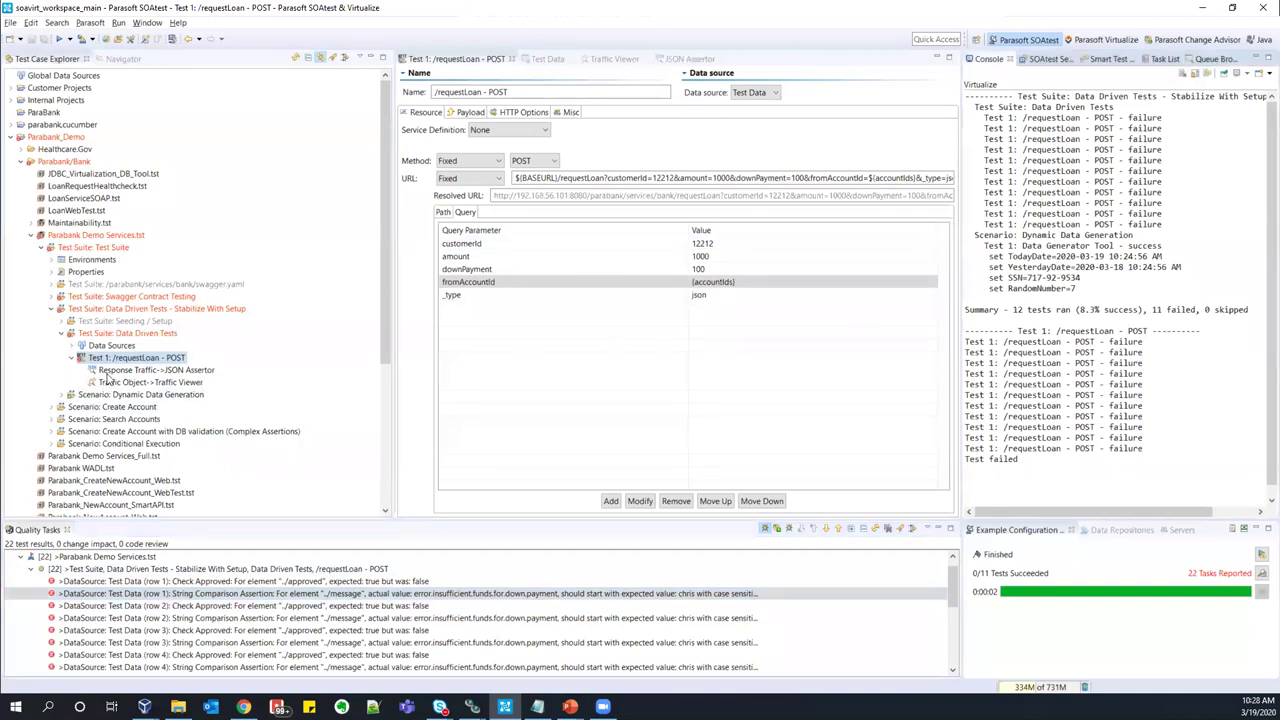
click(62, 334)
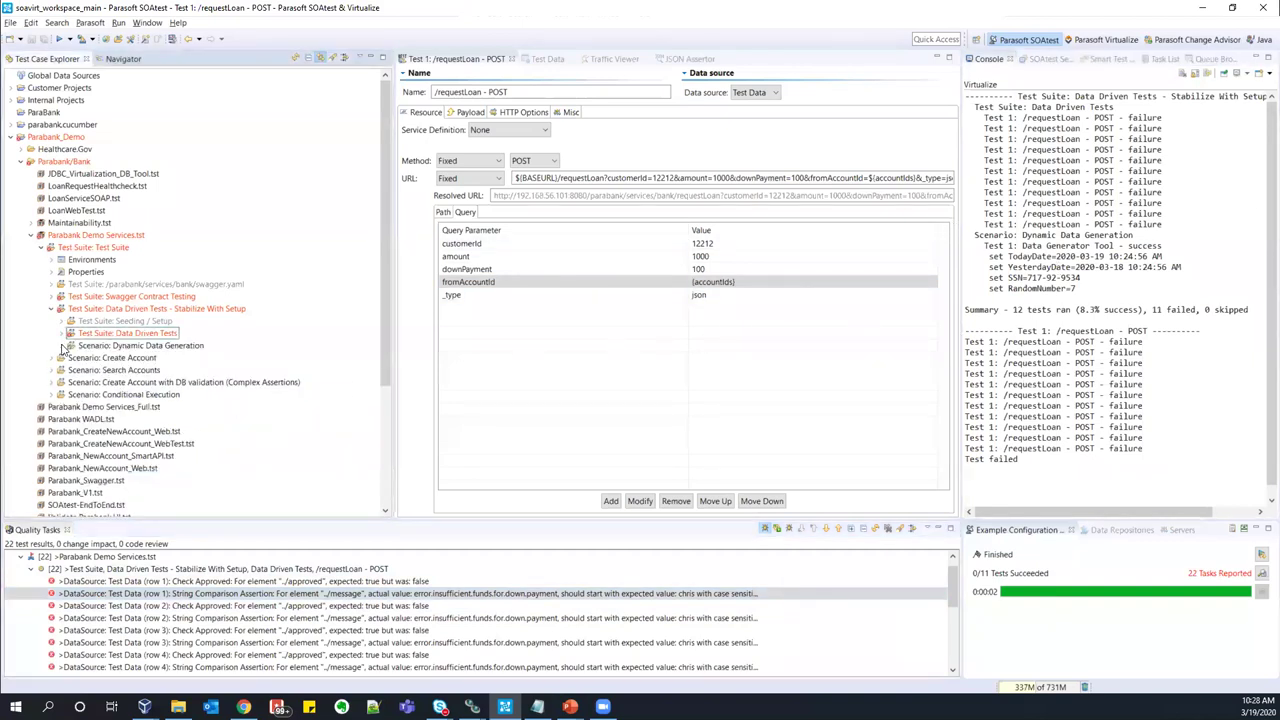
click(62, 346)
- Review Yesterday's Date offset, output format and YesterdayDate column, plus its console values
double_click(136, 357)
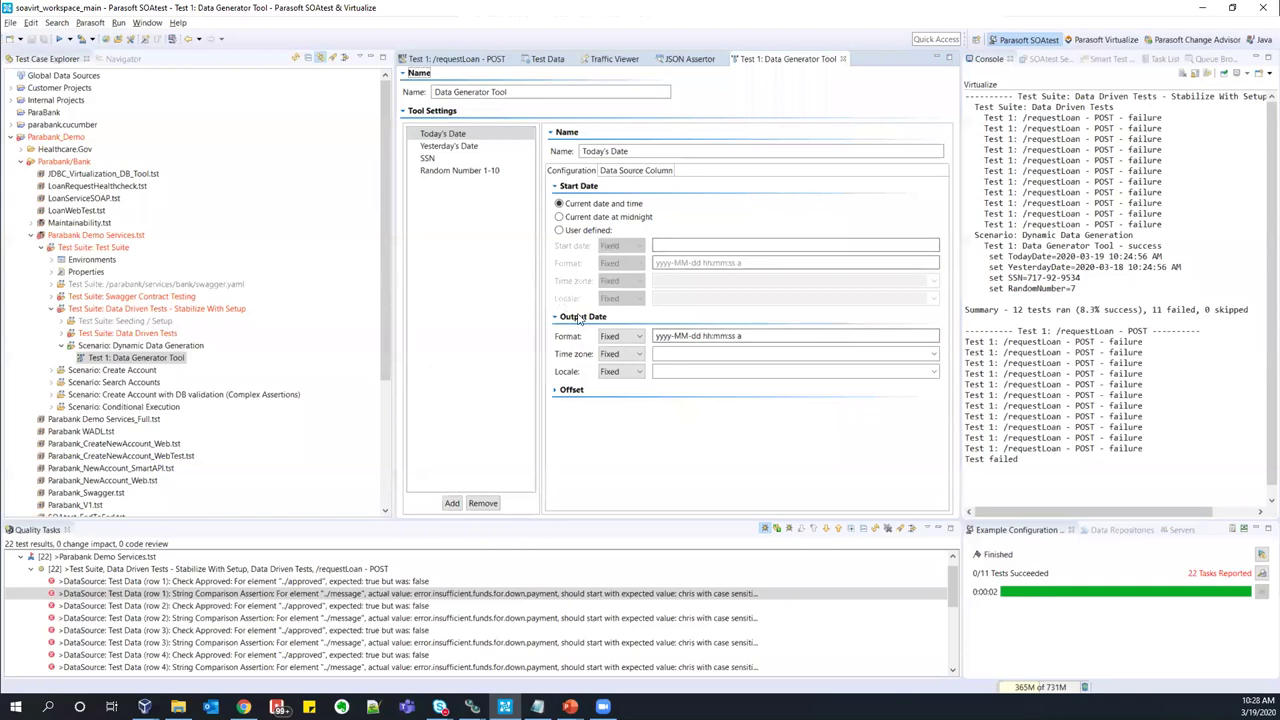
click(449, 147)
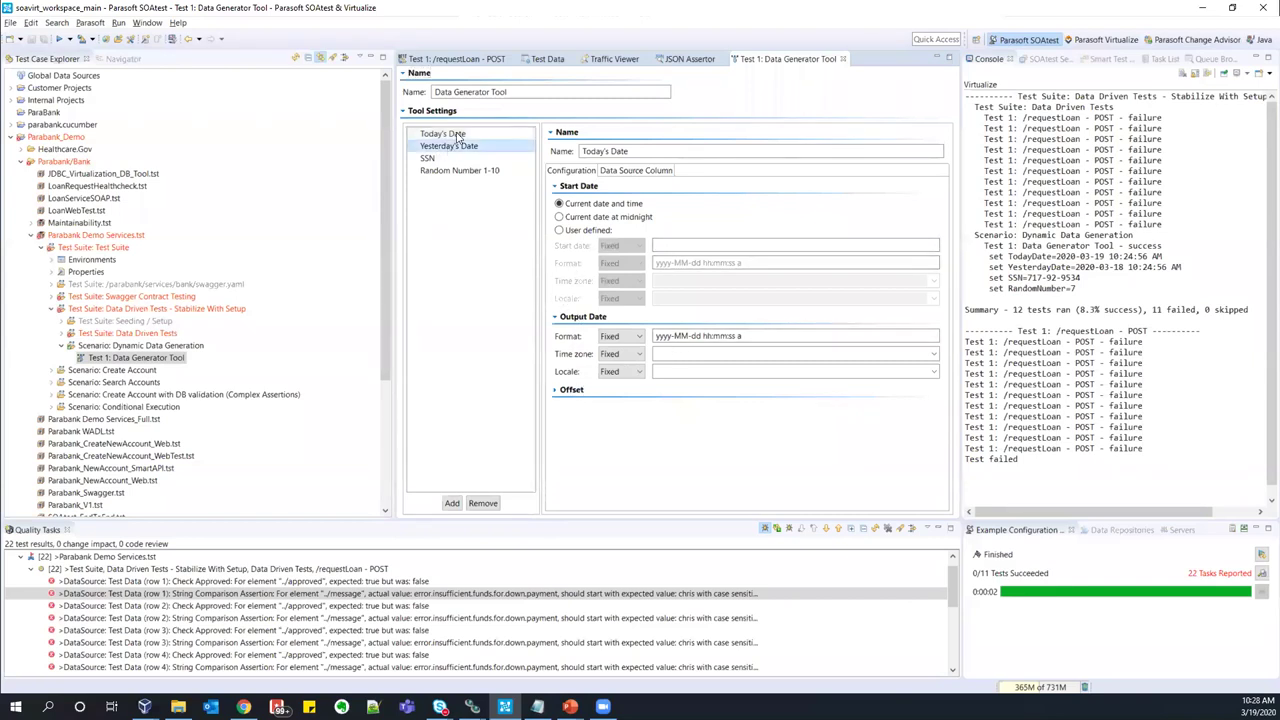
click(584, 388)
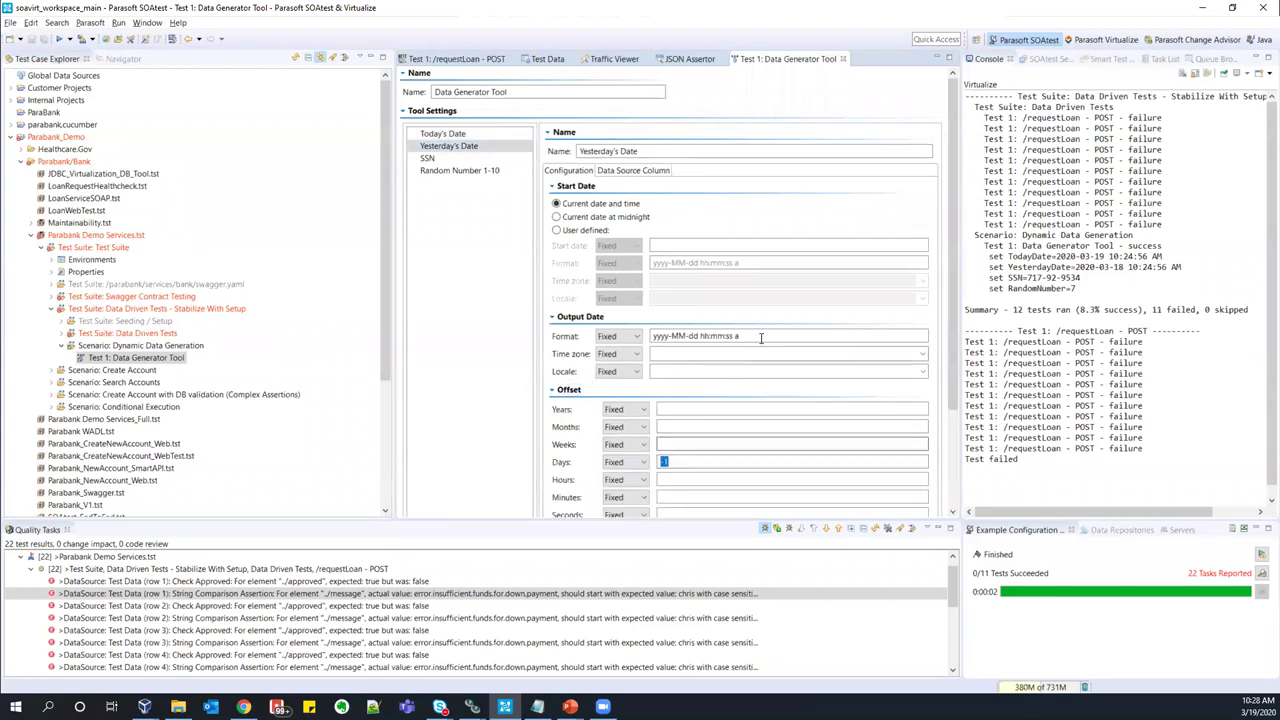
drag(760, 337, 643, 329)
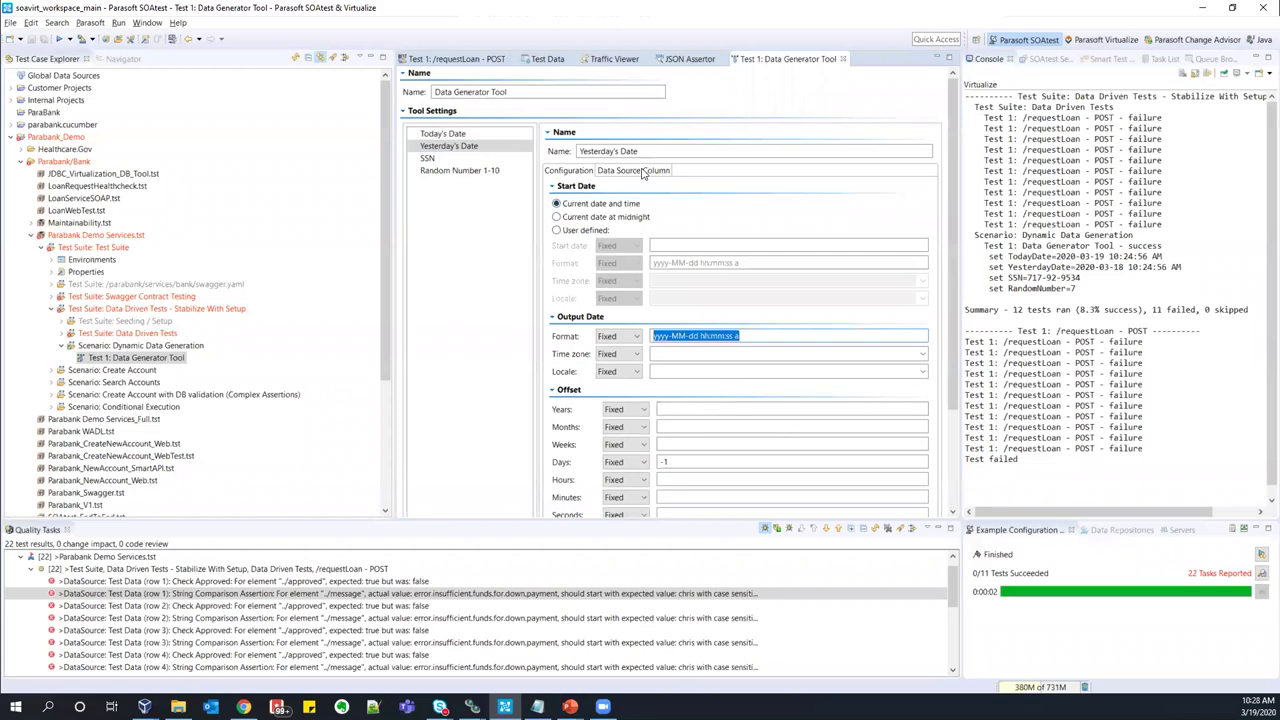
click(645, 172)
double_click(760, 188)
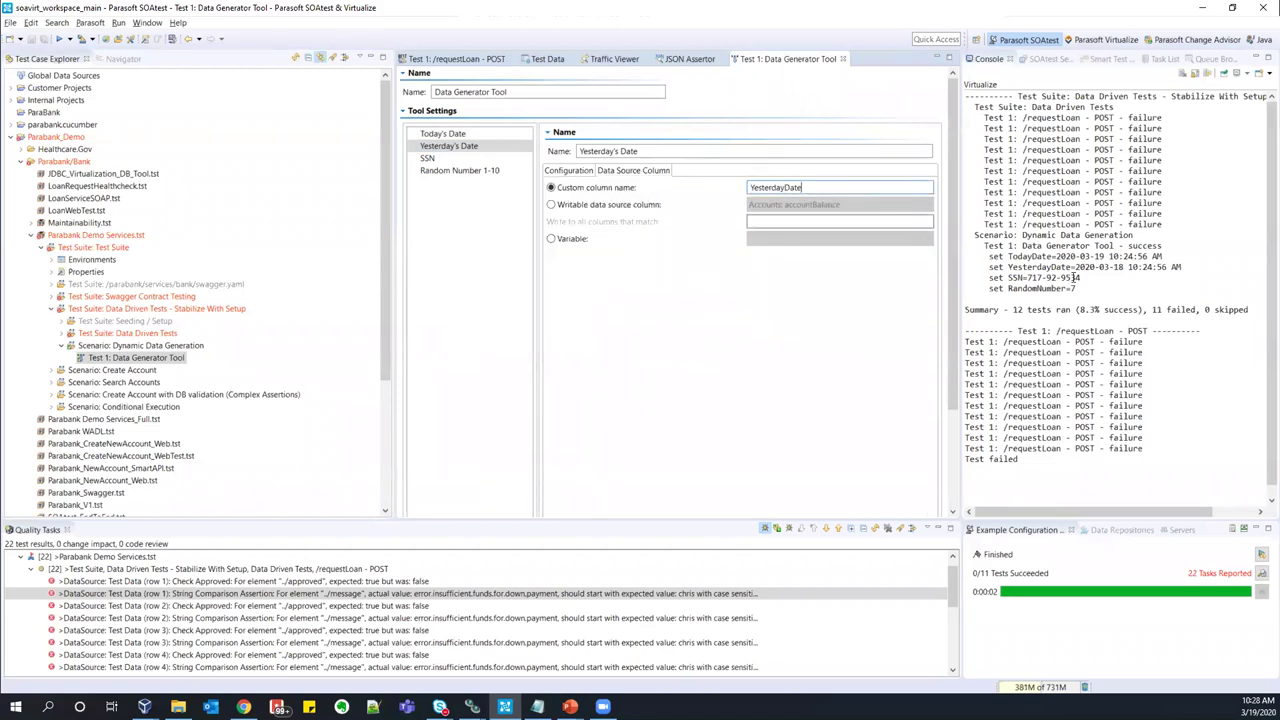
drag(1077, 290, 977, 252)
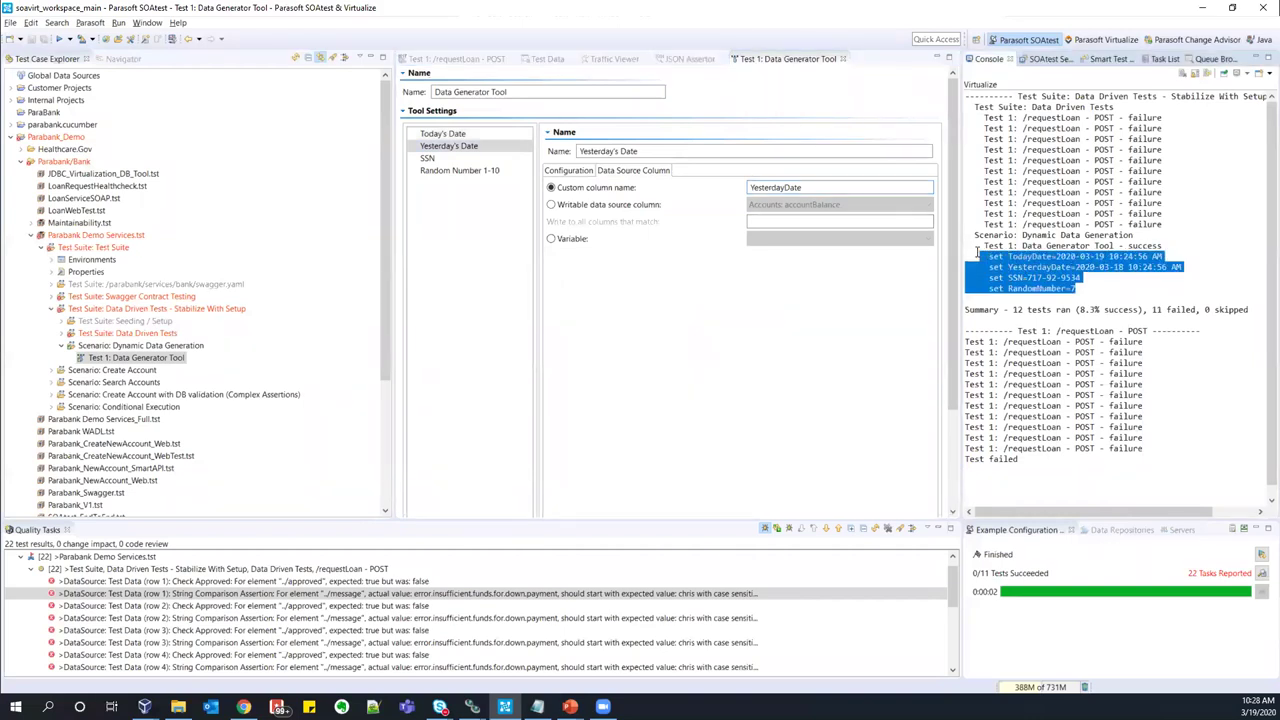
click(1116, 297)
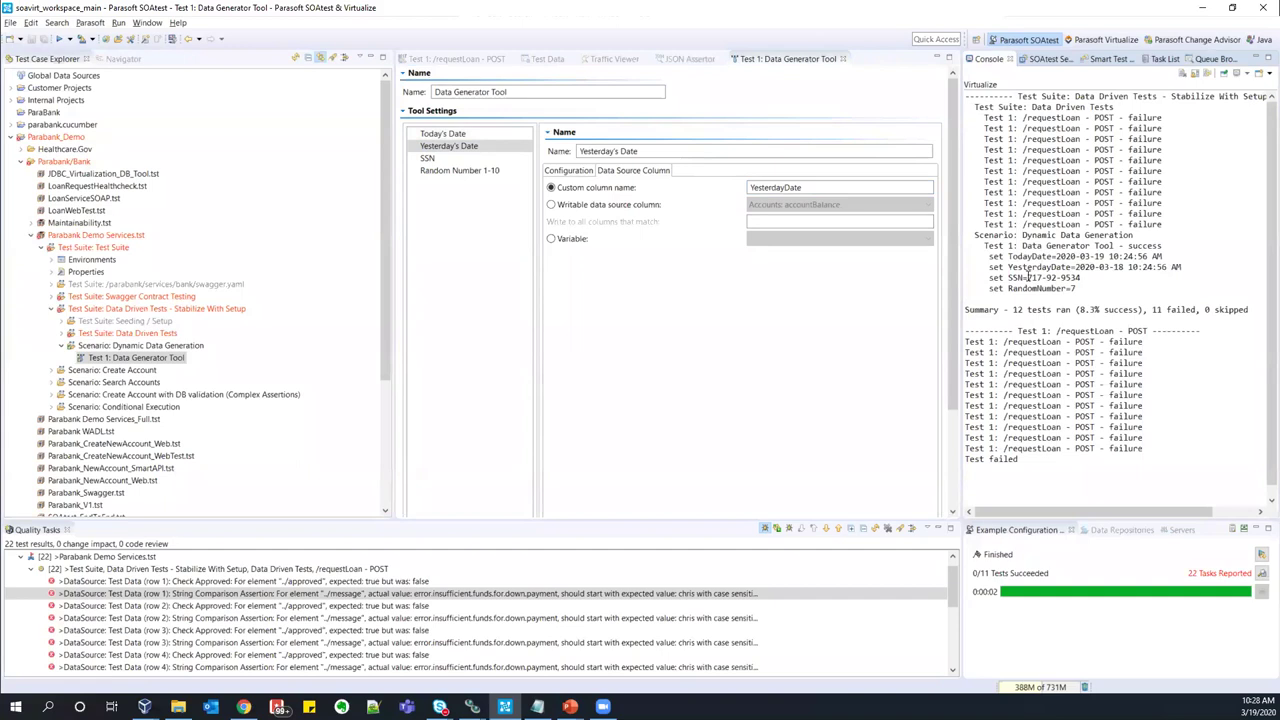
- Check the SSN generator's pattern, then close all editors
click(430, 158)
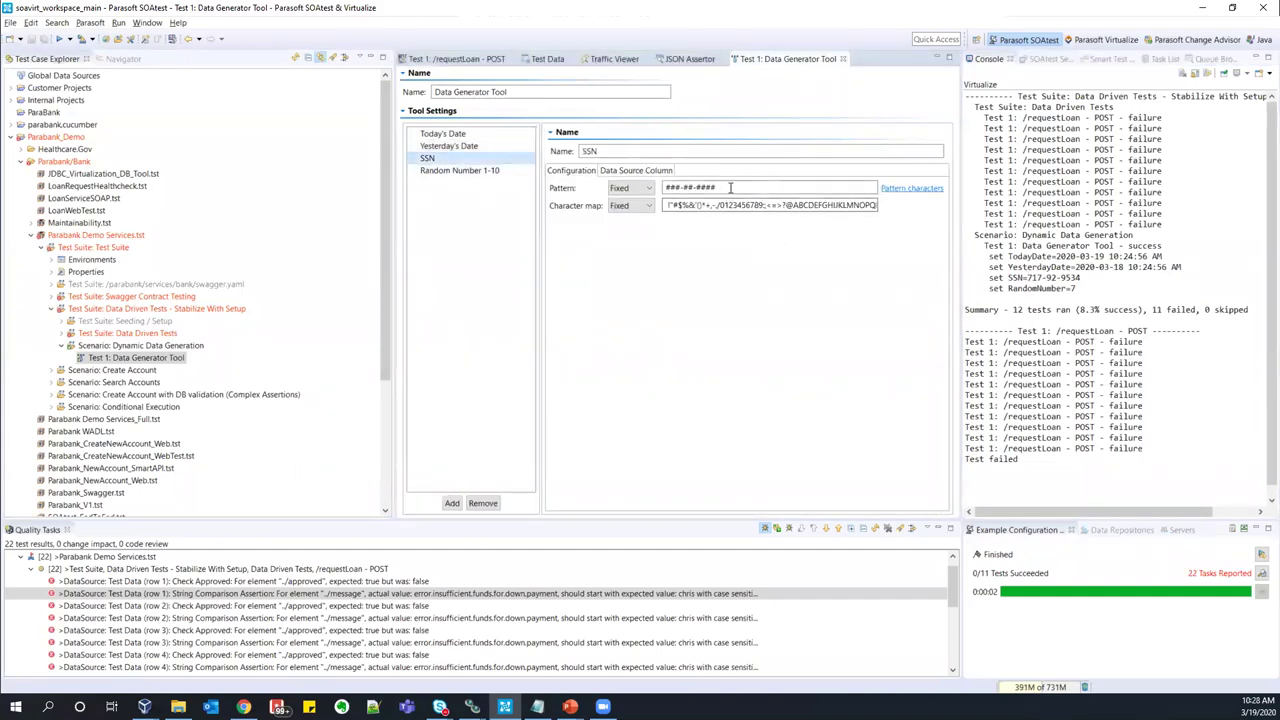
drag(728, 187, 662, 188)
click(728, 187)
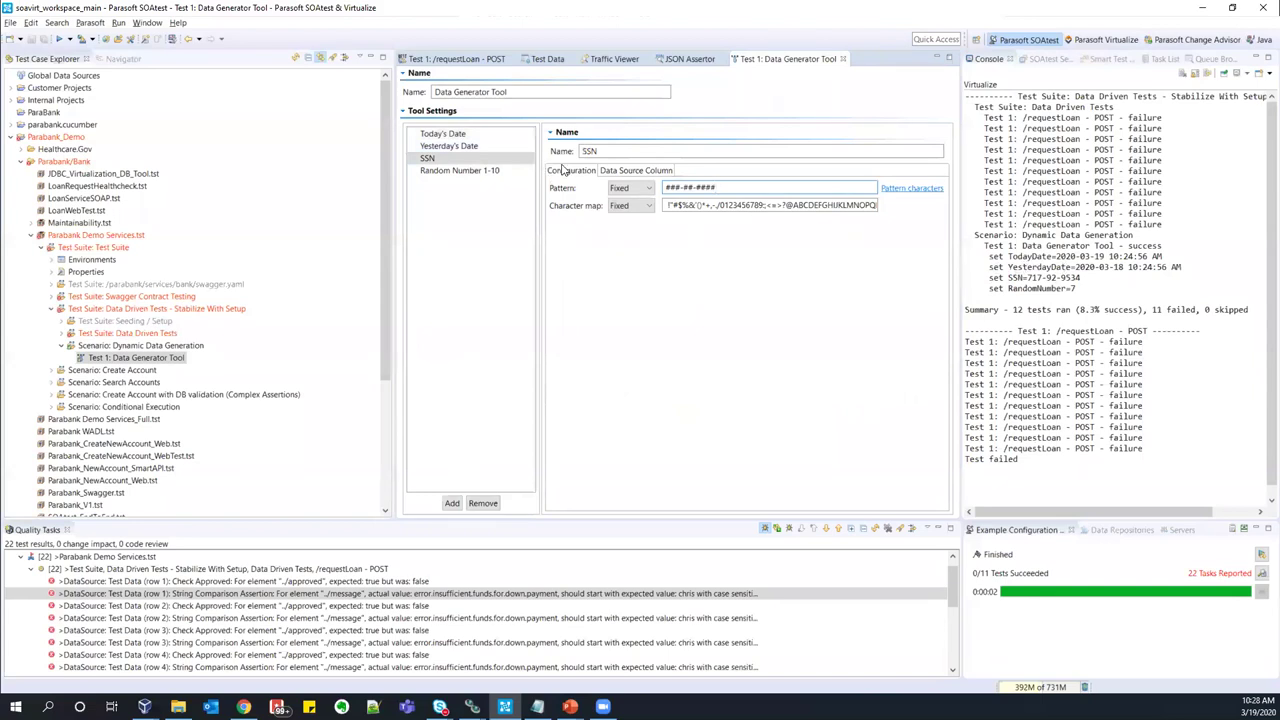
key(ctrl+shift+w)
click(61, 345)
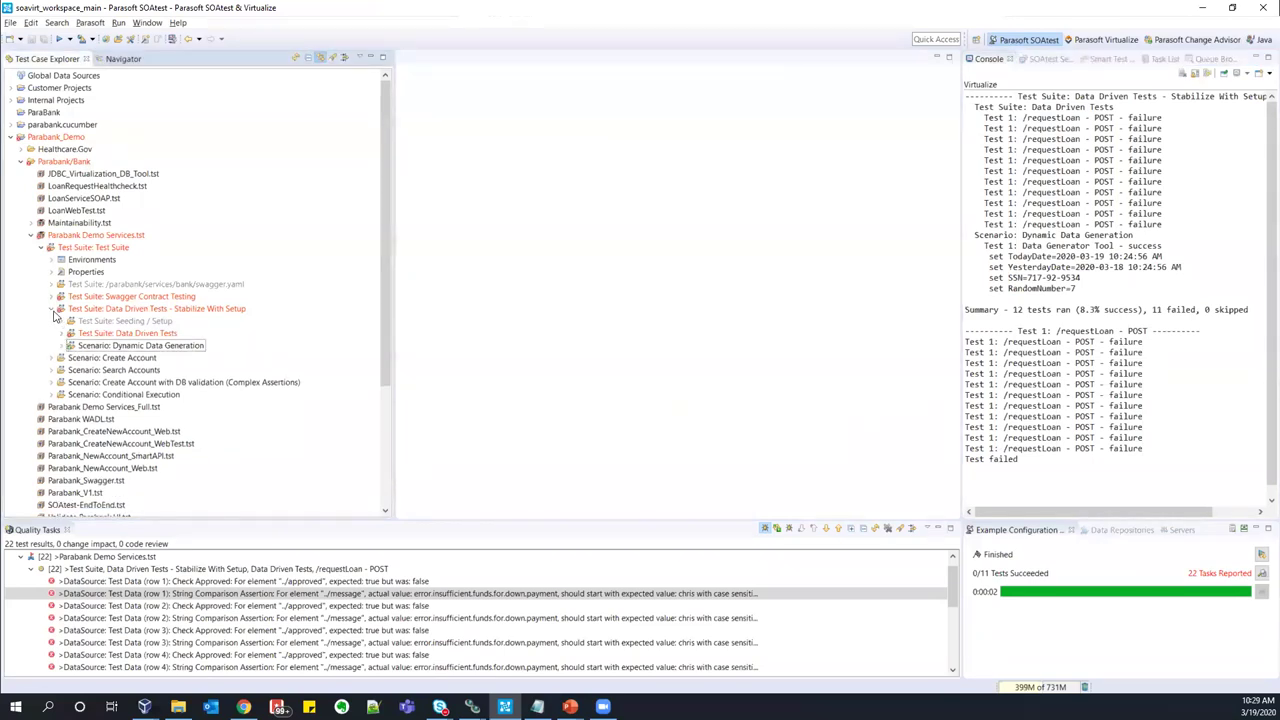
- Delete all Quality Tasks entries and expand Scenario: Create Account to list its four tests
click(52, 309)
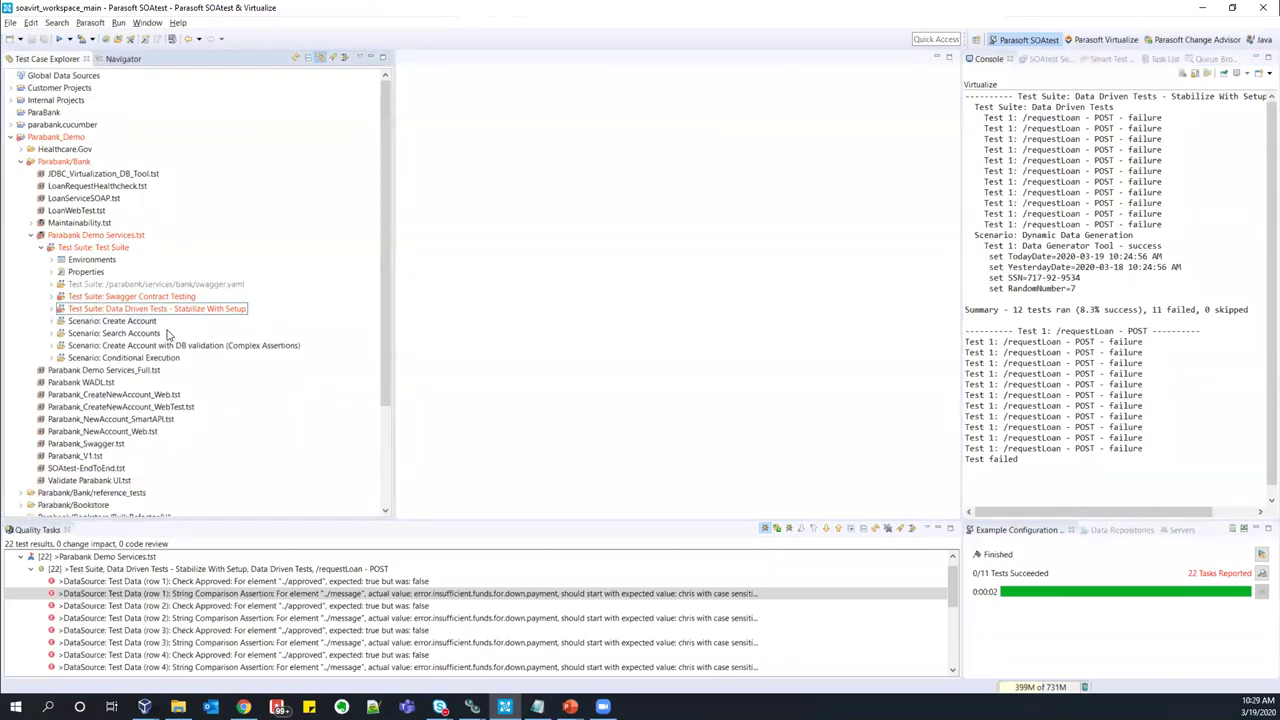
click(890, 532)
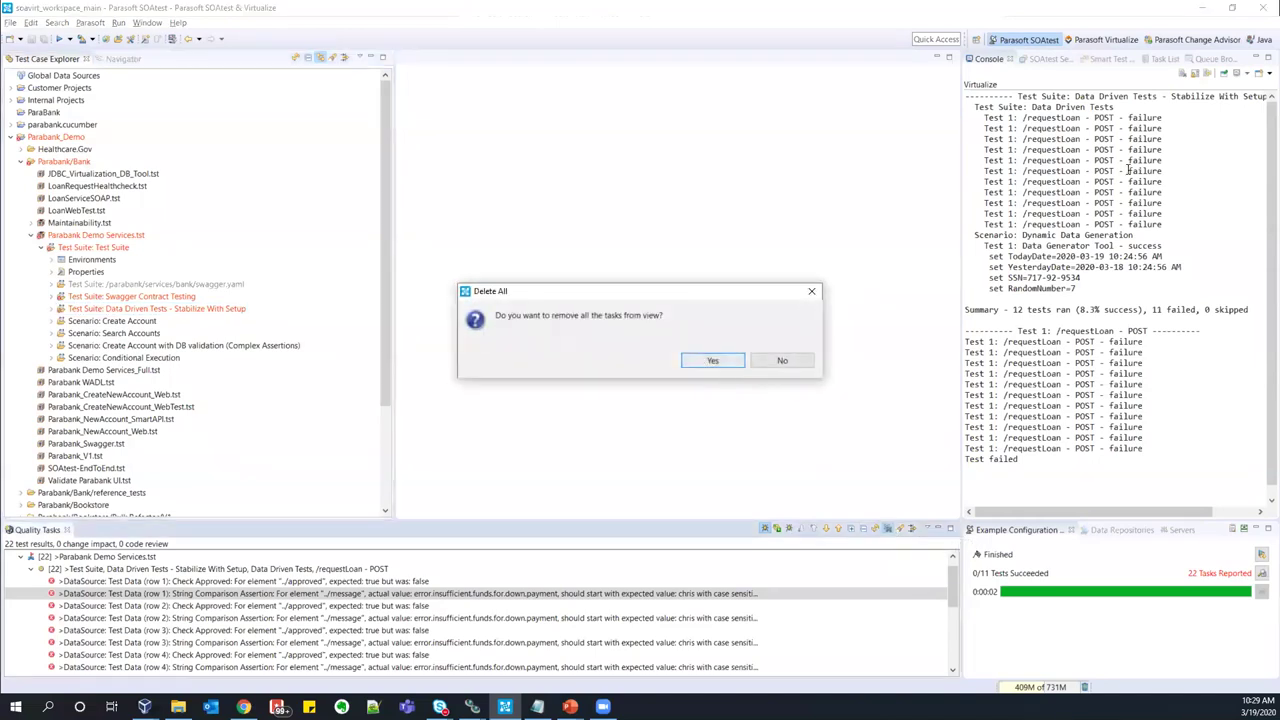
key(Return)
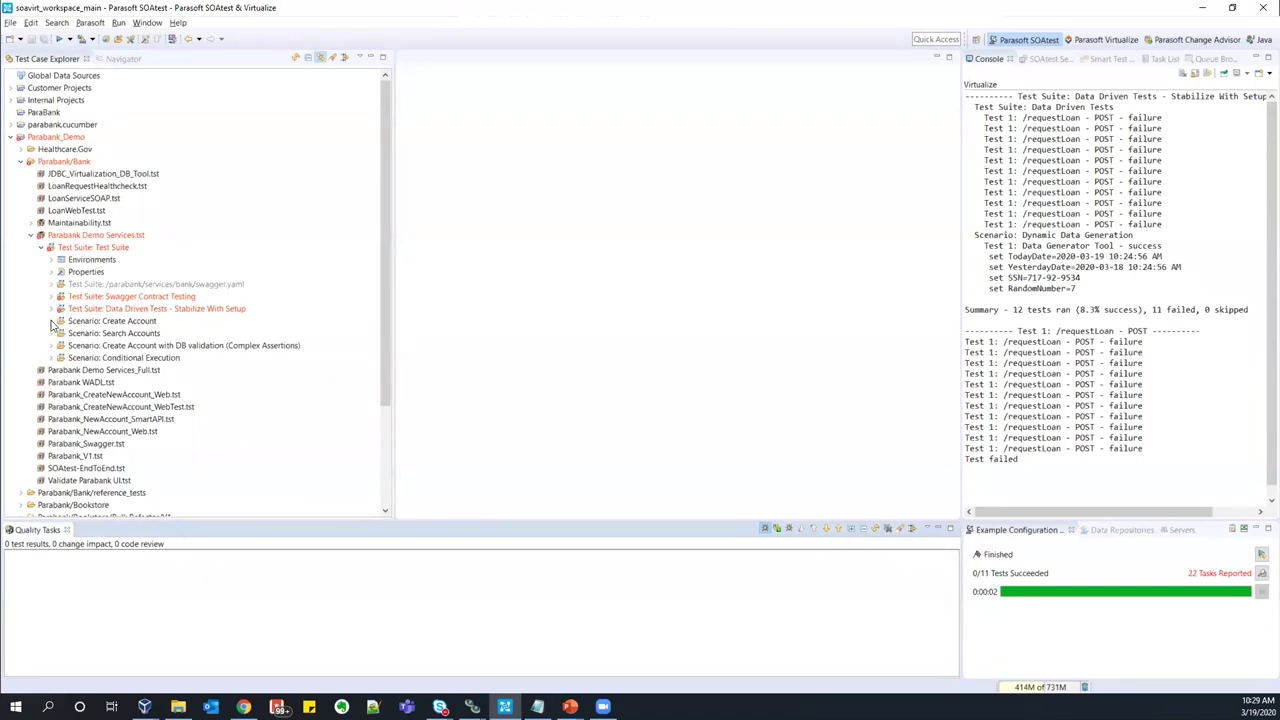
click(52, 322)
scroll(110, 300, down, 1)
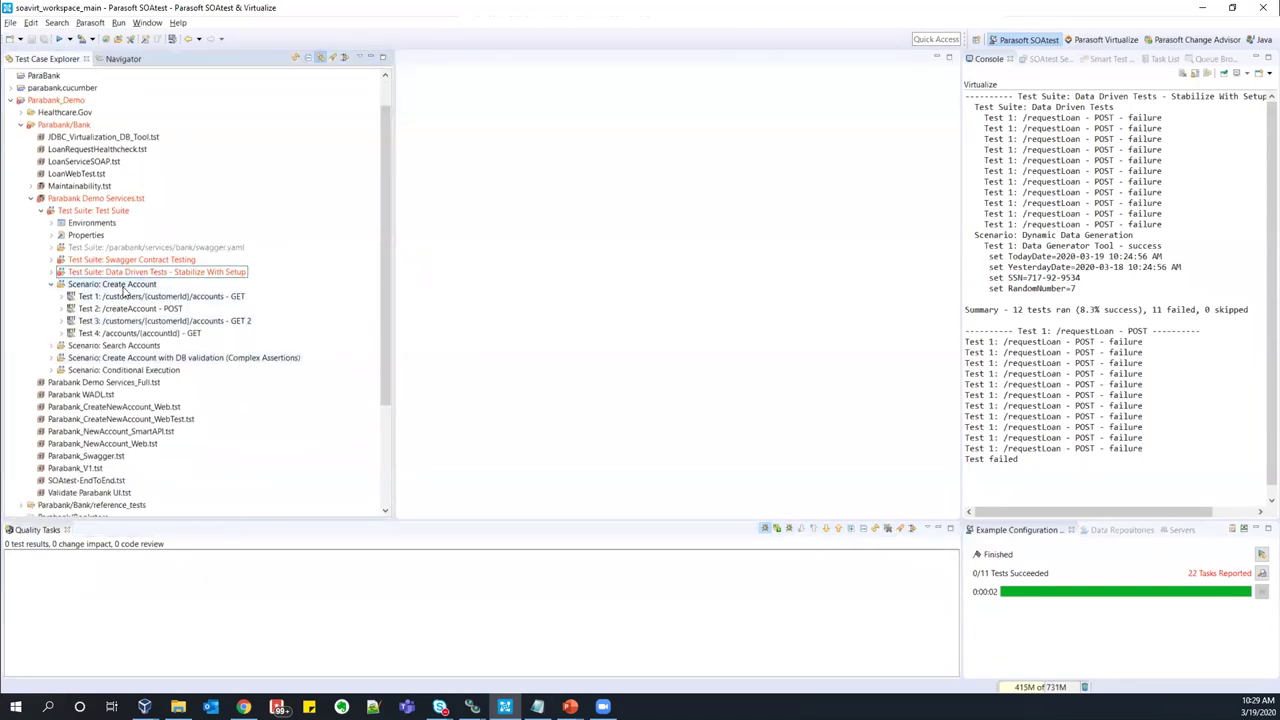
- Run the Create Account scenario; three of its four tests pass
click(130, 296)
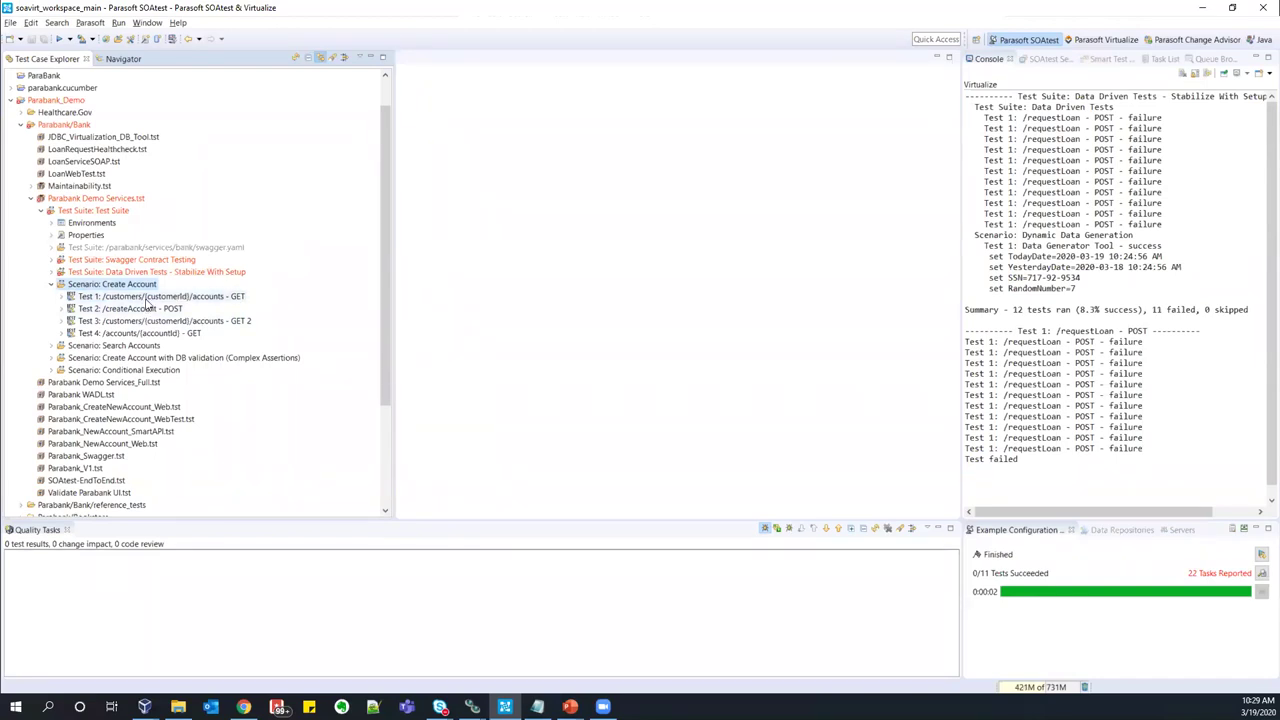
click(146, 334)
click(146, 286)
click(60, 40)
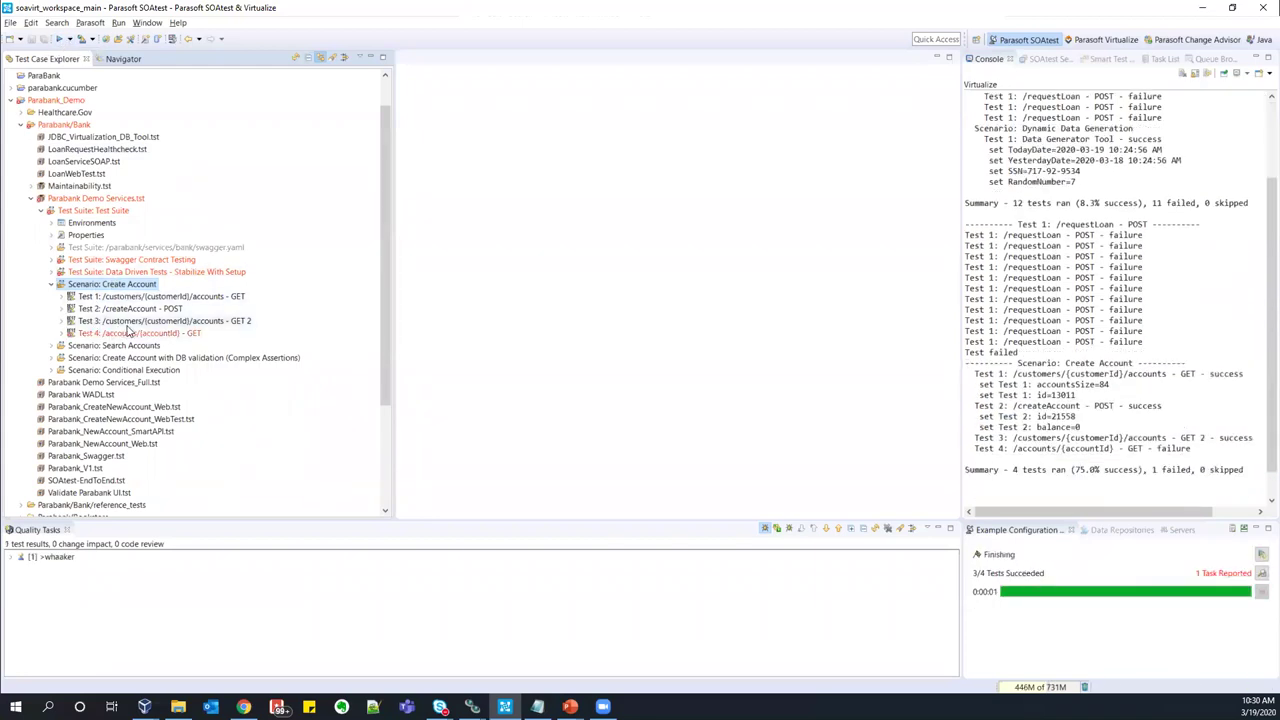
- Select the failing Test 4: /accounts/{accountId} - GET request to inspect it
key(Down)
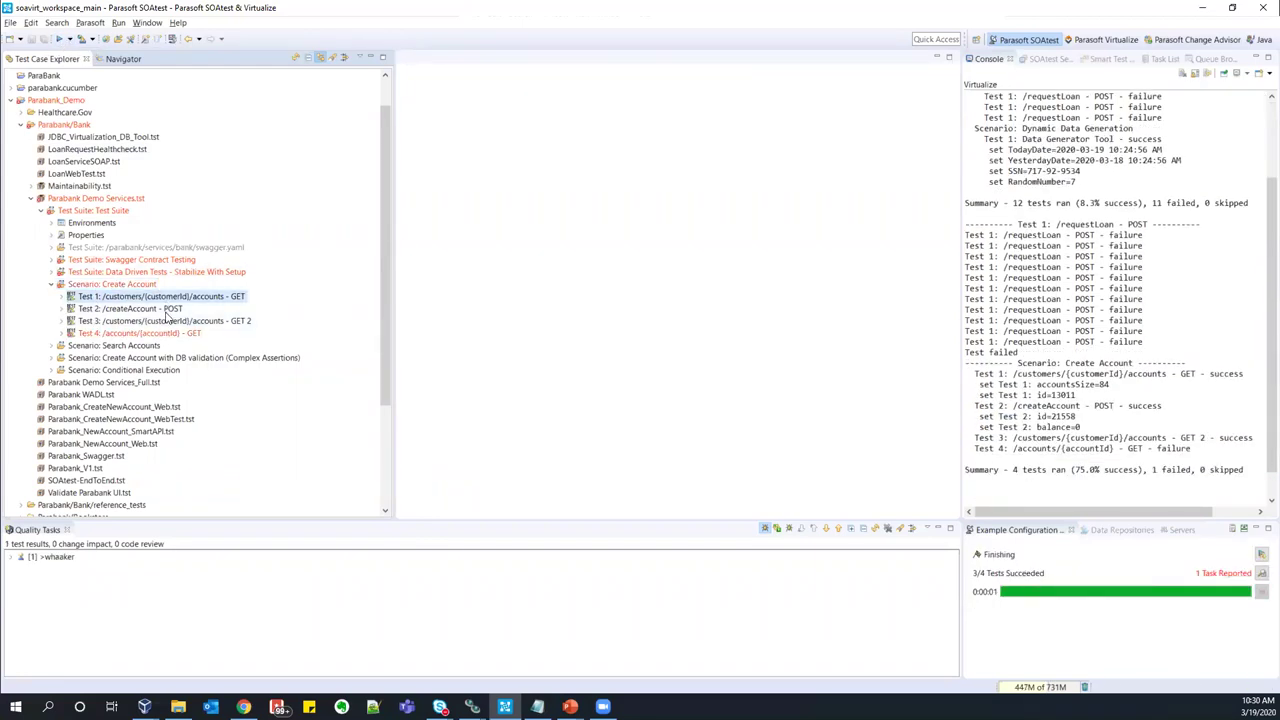
key(Down)
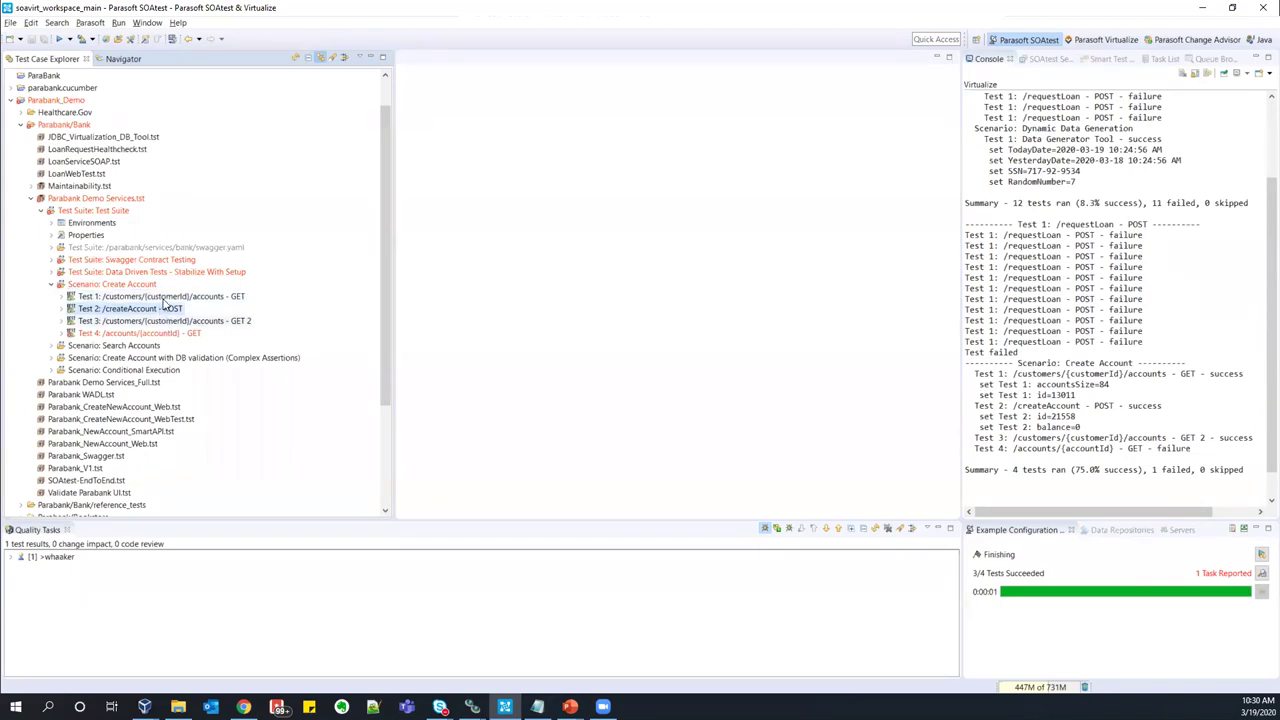
click(56, 247)
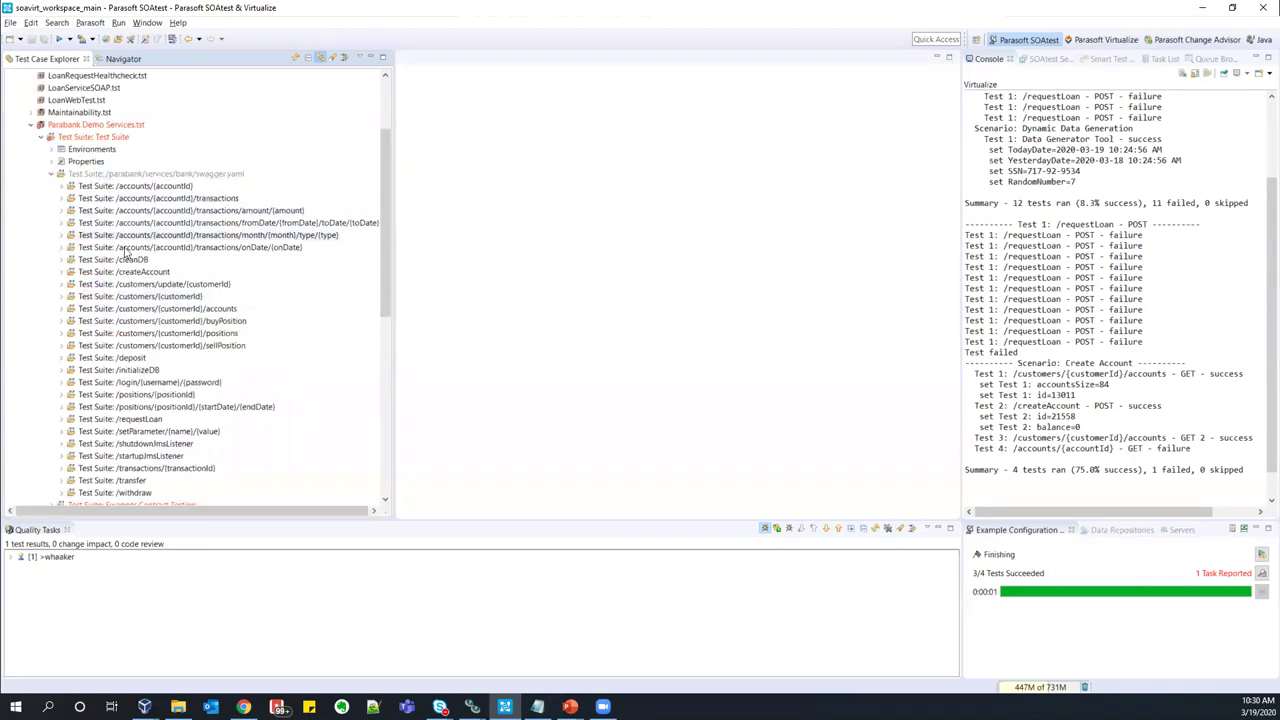
click(54, 175)
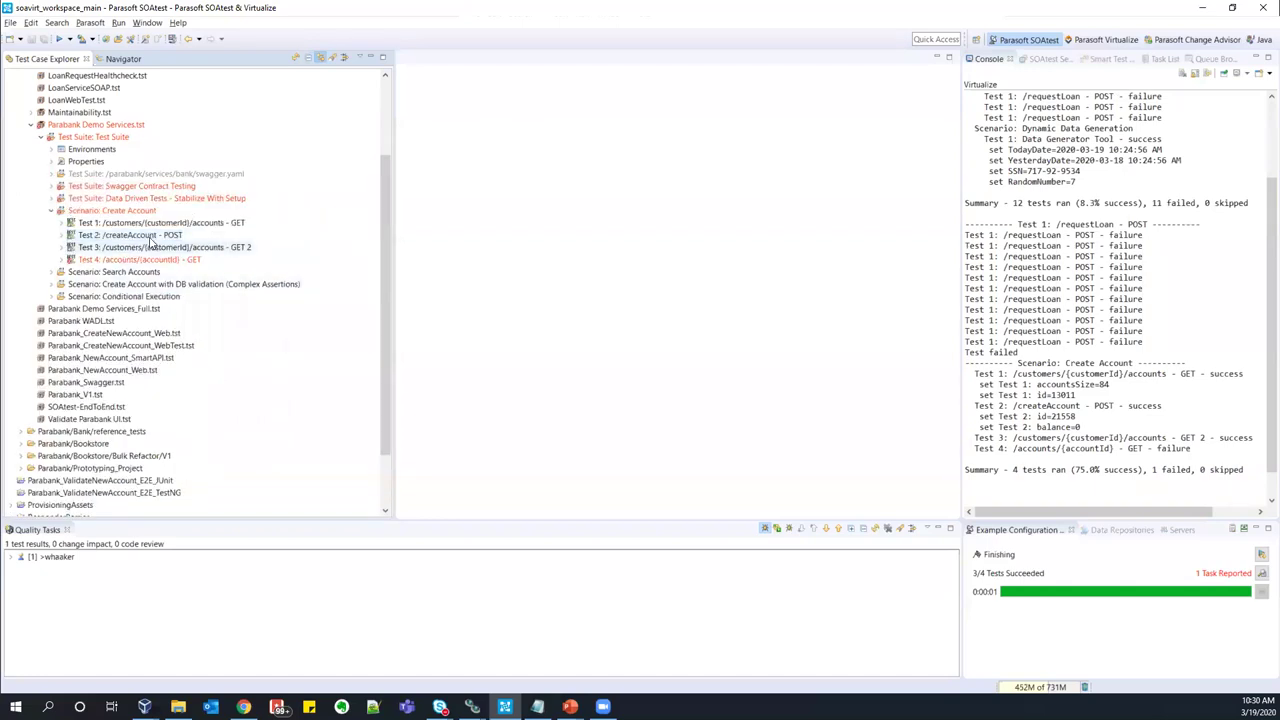
click(155, 262)
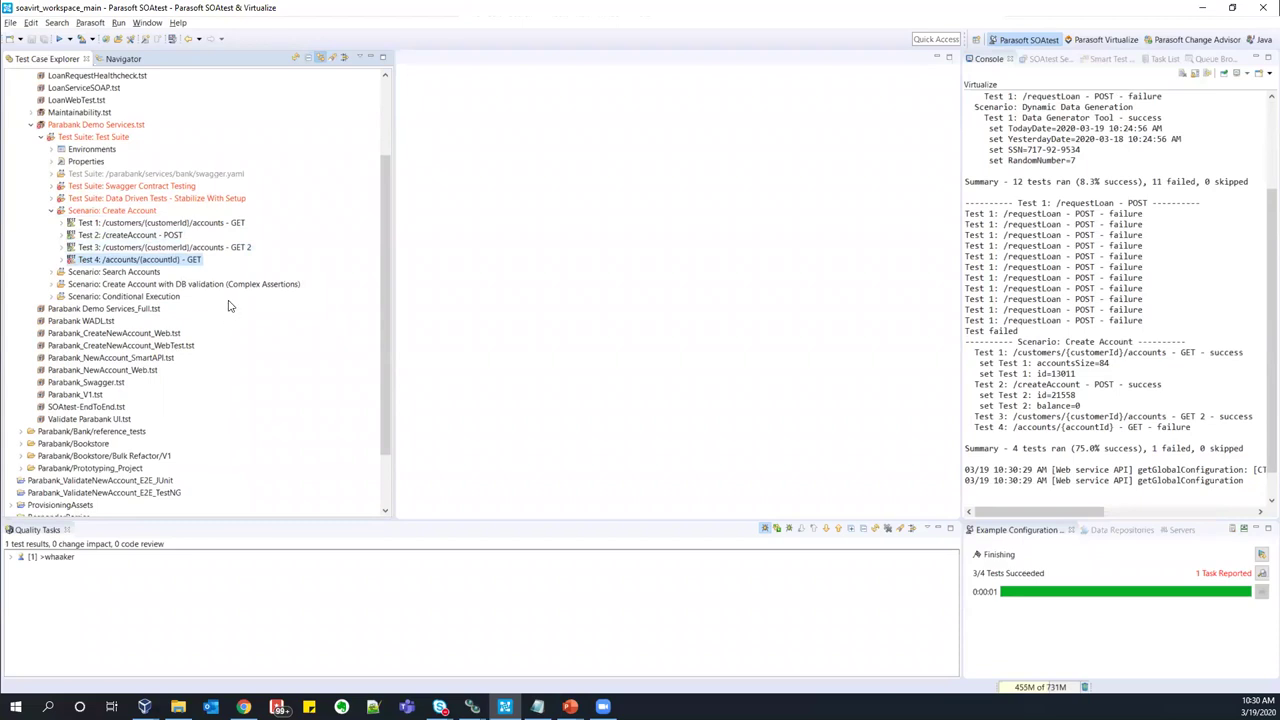
click(128, 212)
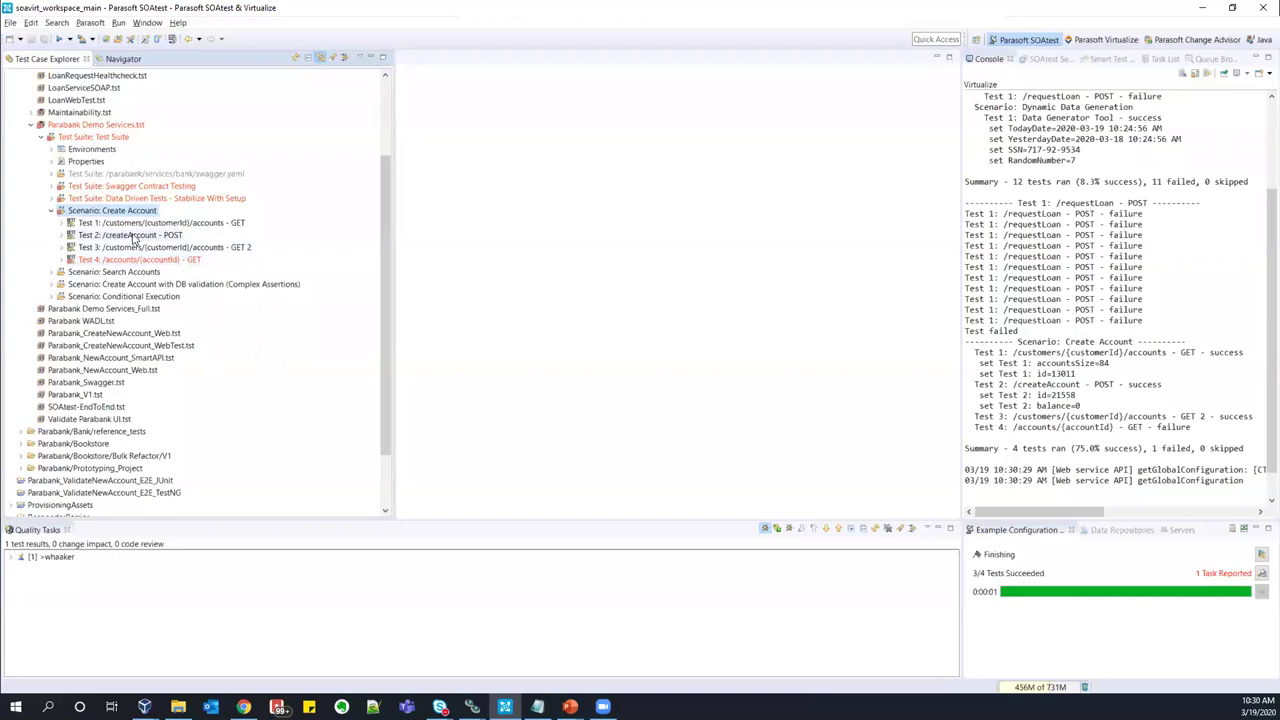
click(140, 260)
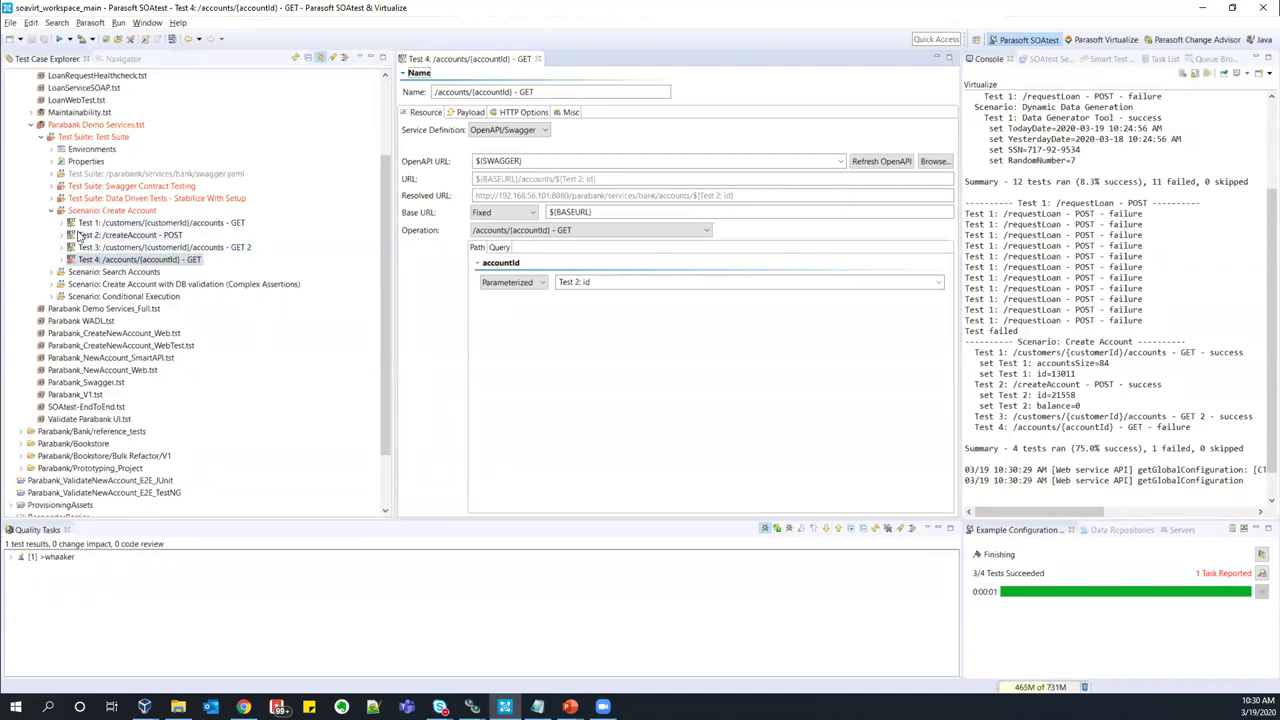
- Open Test 2's createAccount response traffic and highlight the returned account id 21558
click(71, 235)
double_click(218, 258)
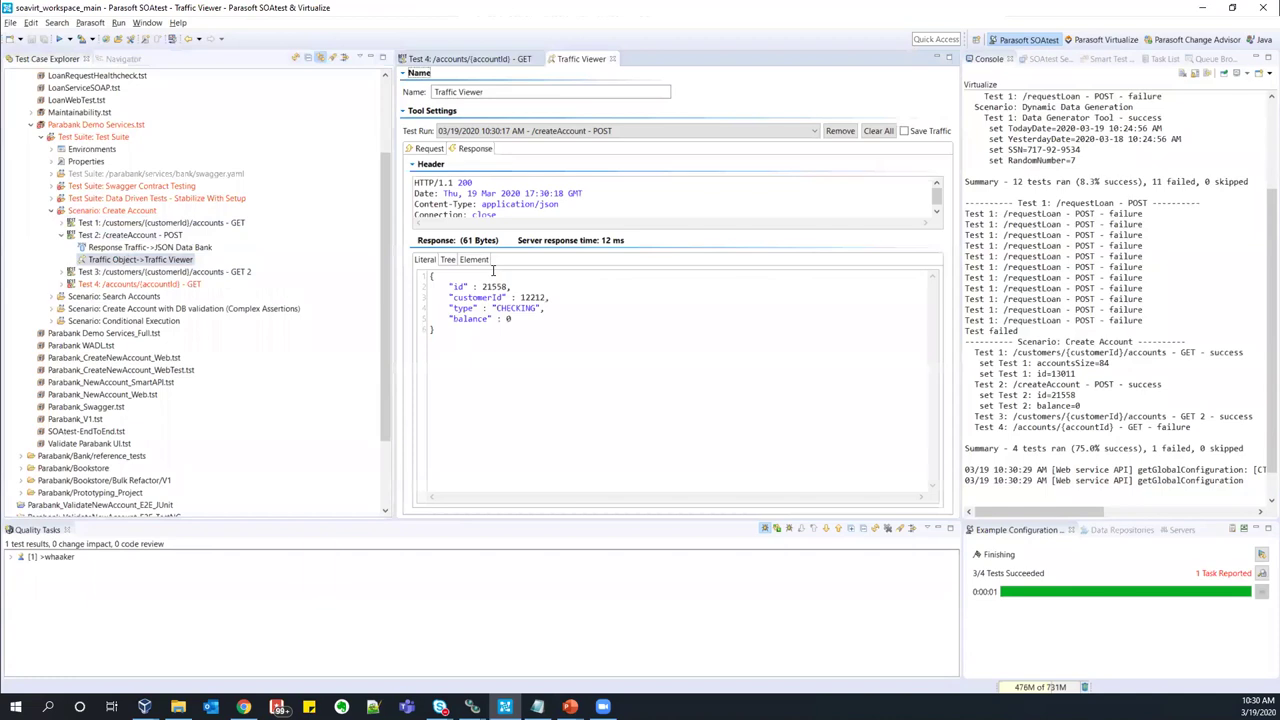
drag(483, 287, 508, 286)
- Confirm Test 4's accountId is parameterized from Test 2: id, cancelling without changes
double_click(140, 284)
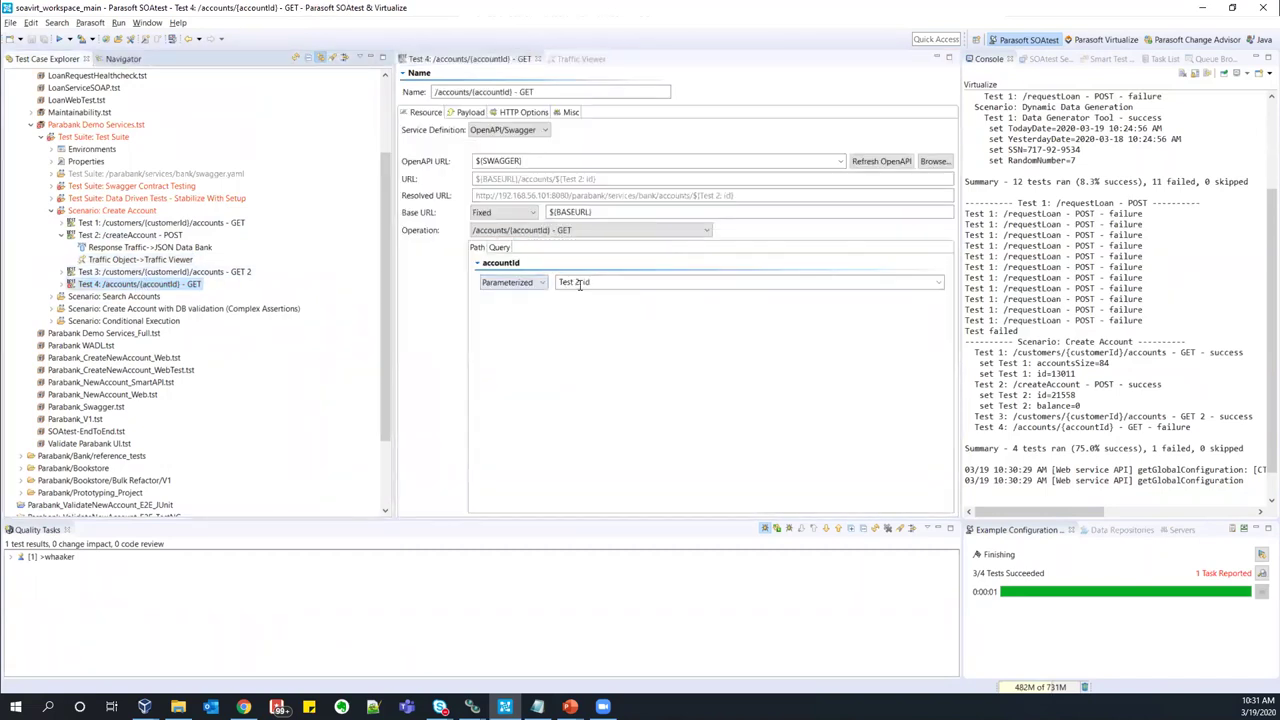
triple_click(579, 284)
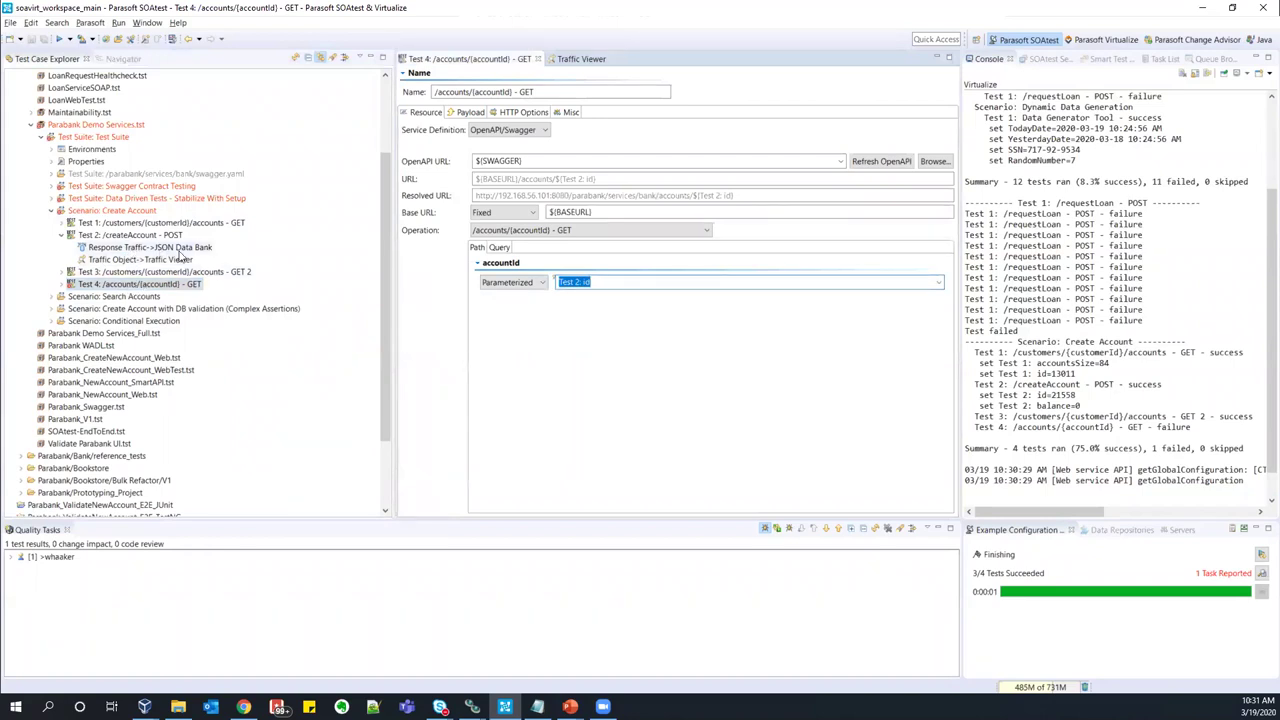
click(938, 283)
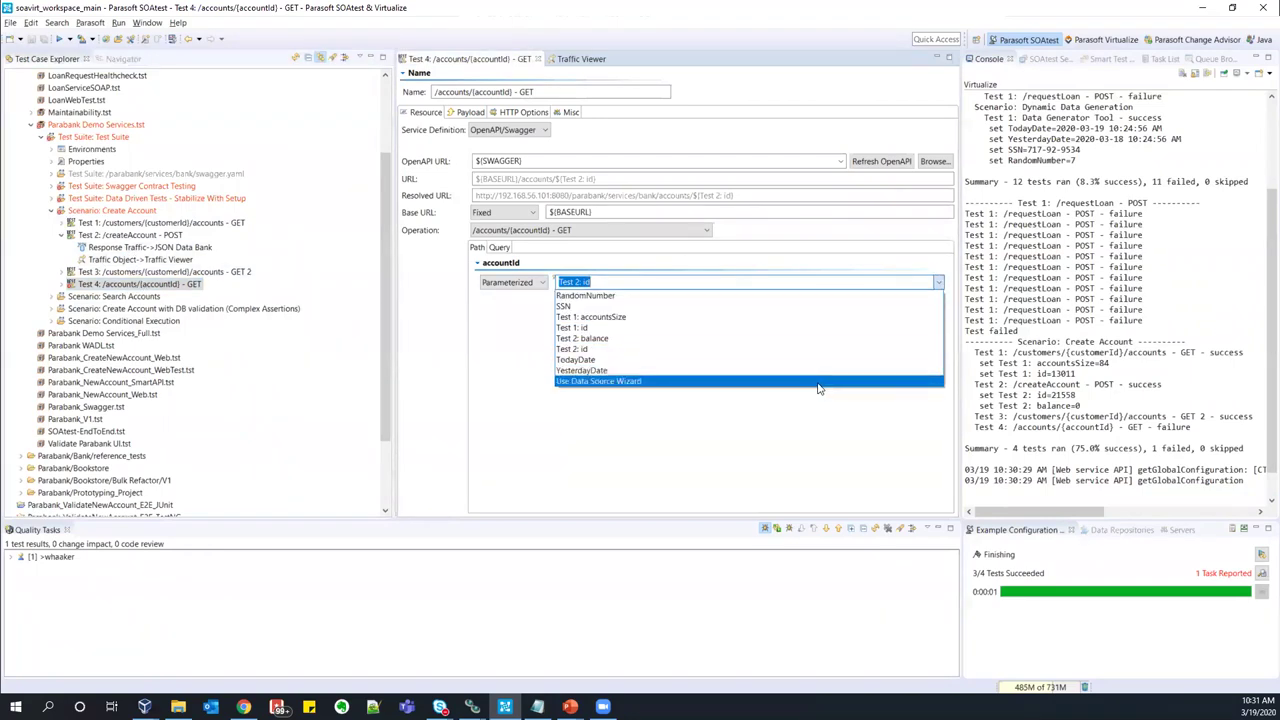
click(813, 384)
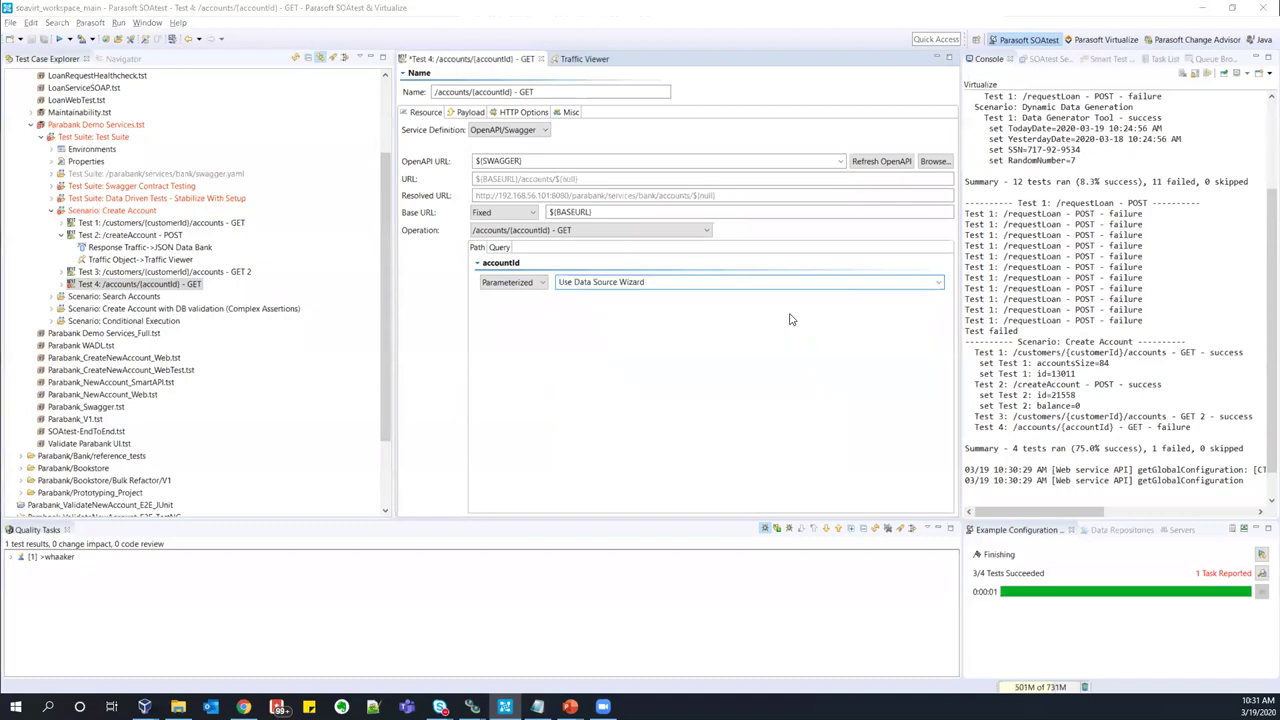
click(674, 182)
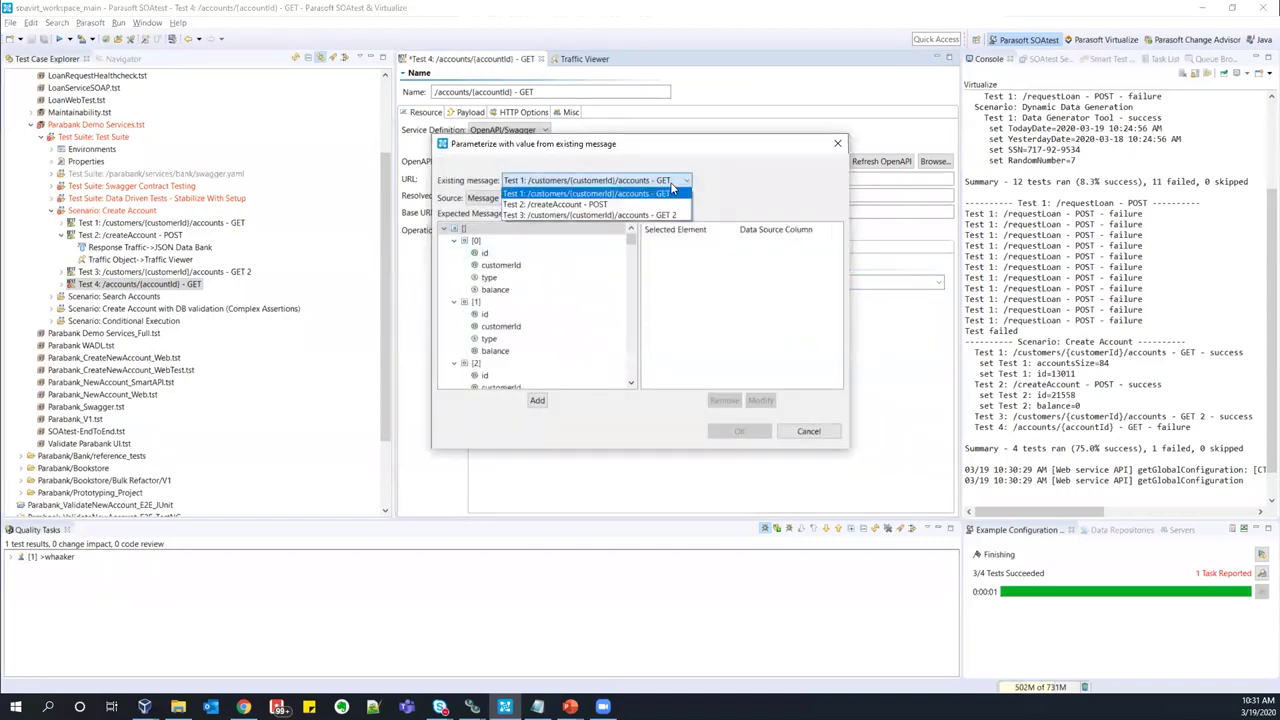
click(653, 206)
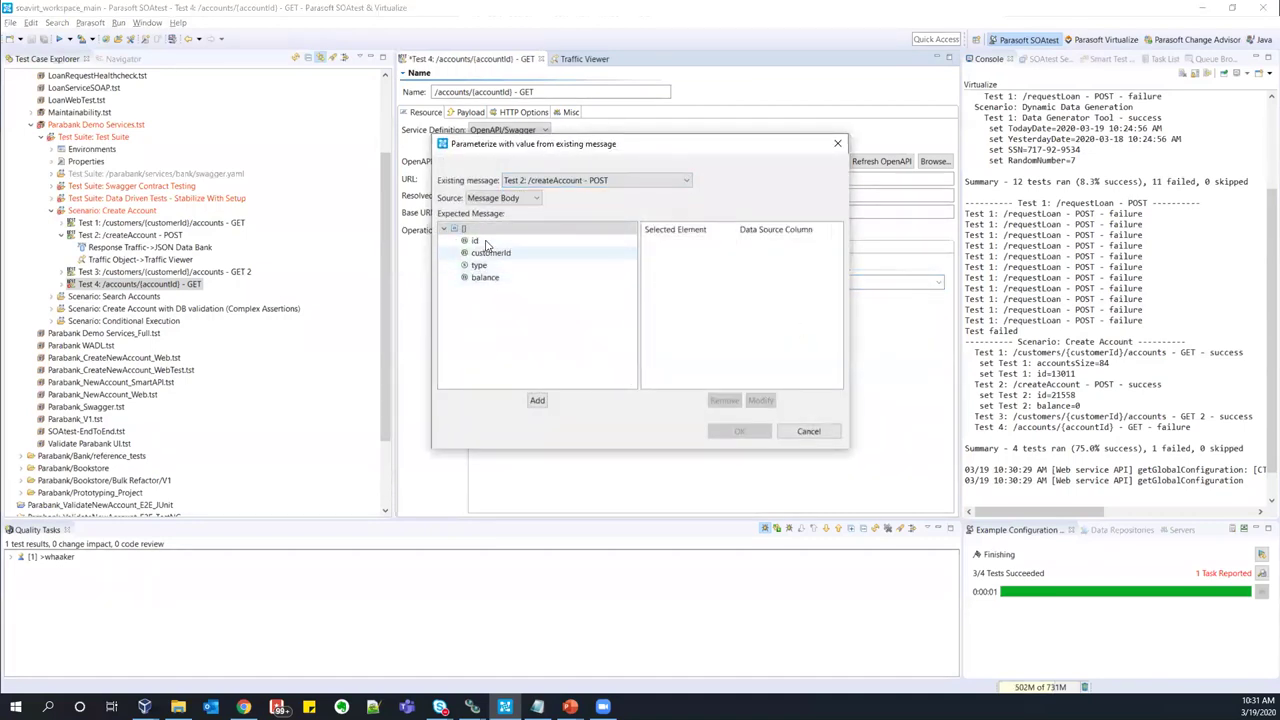
click(809, 432)
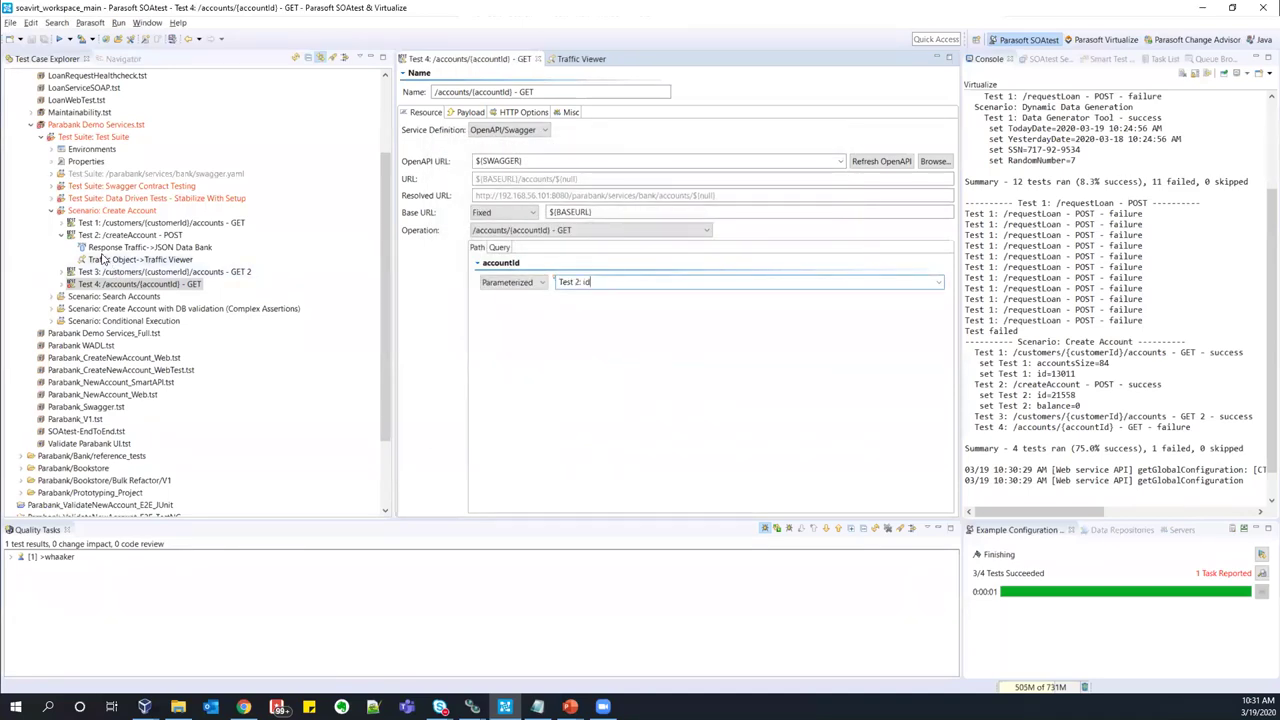
- Check the id → Test 2: id mapping in Test 2's JSON Data Bank, then reopen Test 4
click(202, 250)
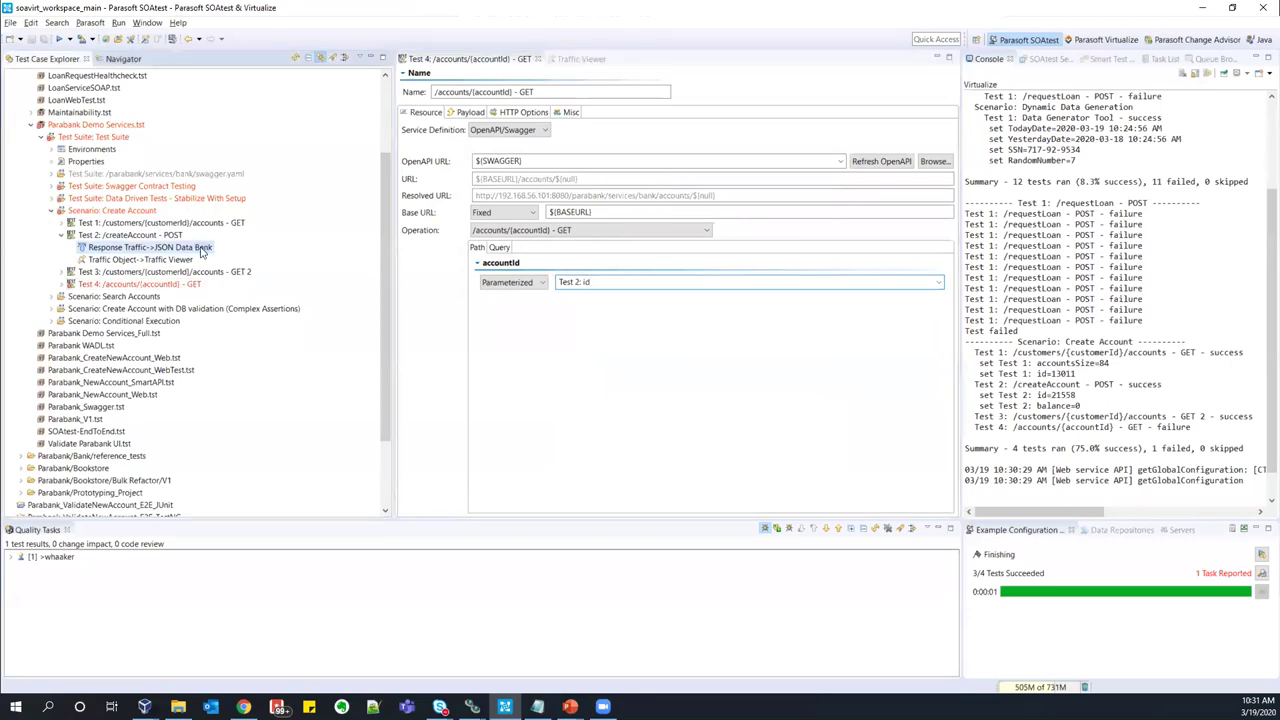
double_click(202, 250)
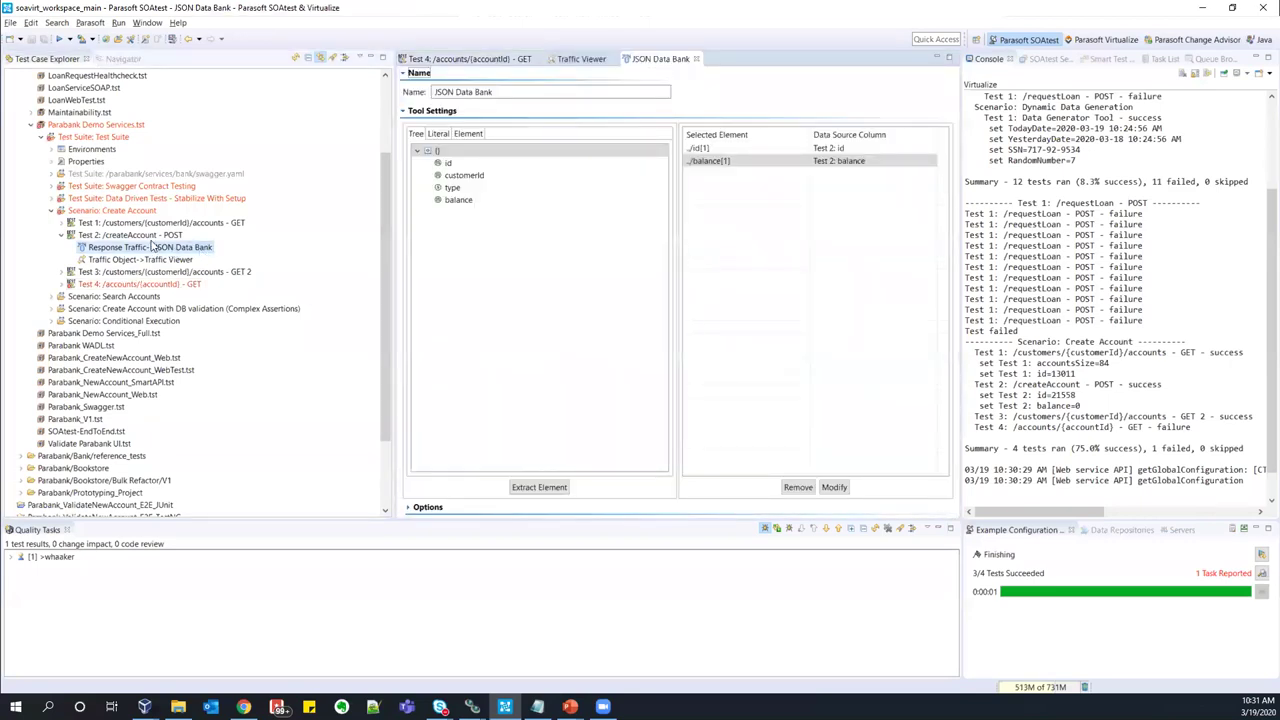
click(832, 152)
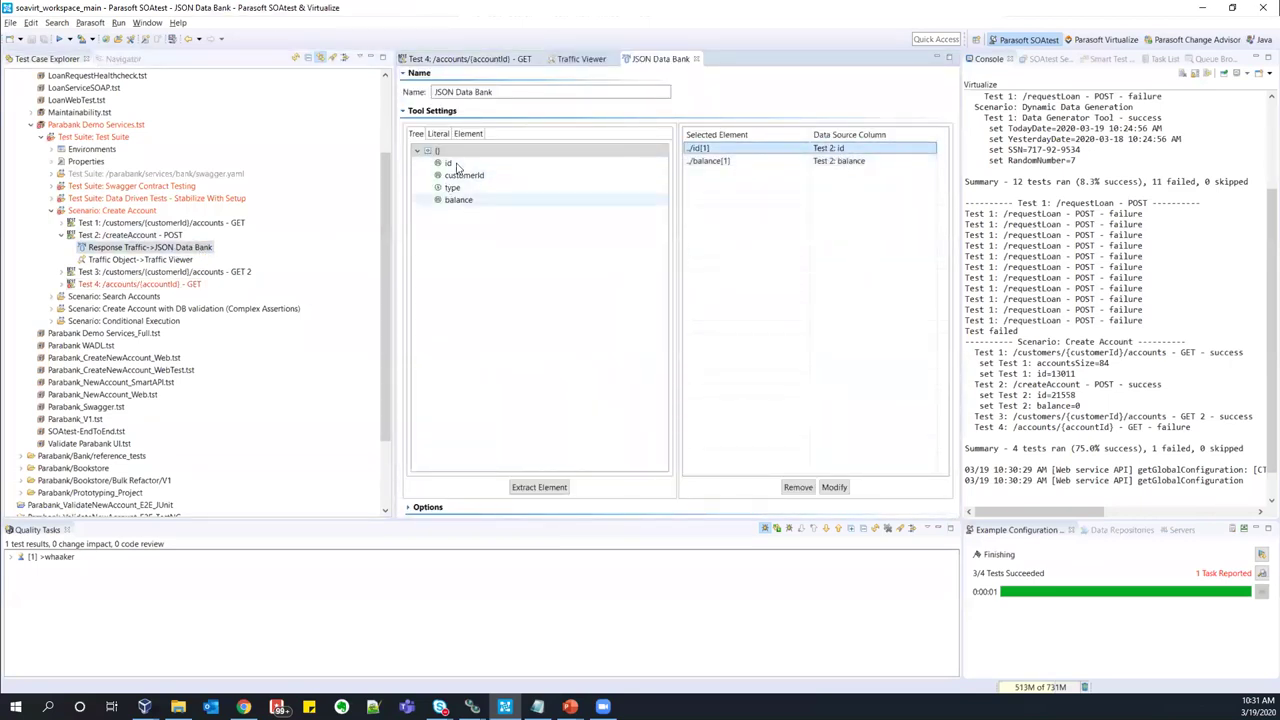
double_click(166, 286)
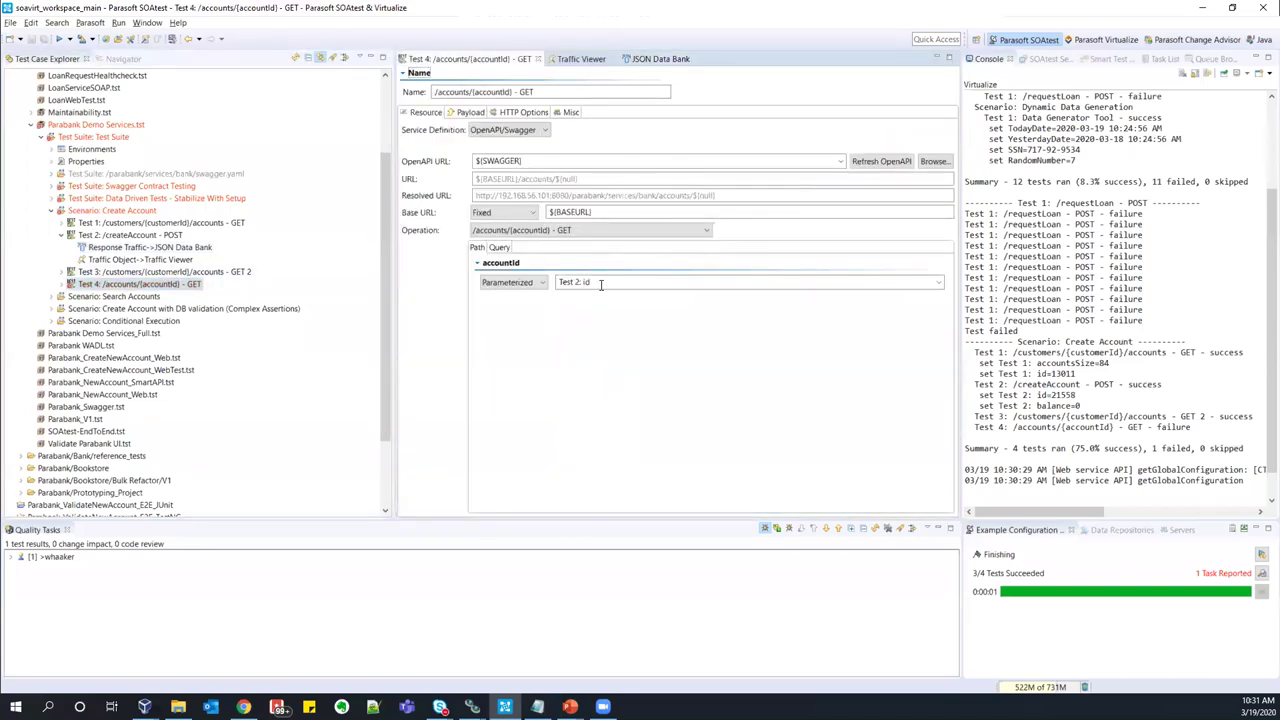
- Reveal the Compare New Account Balance failure in Quality Tasks and Test 4's attached JSON Assertor and Traffic Viewer
click(20, 556)
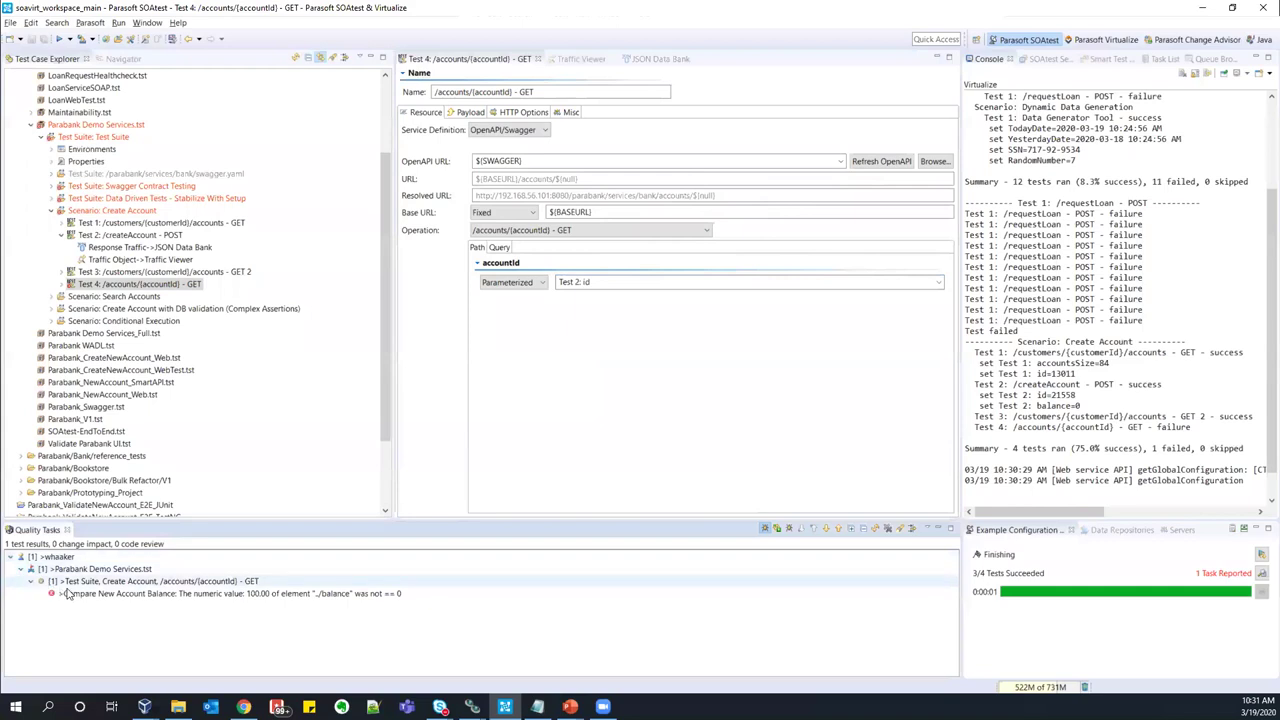
click(66, 593)
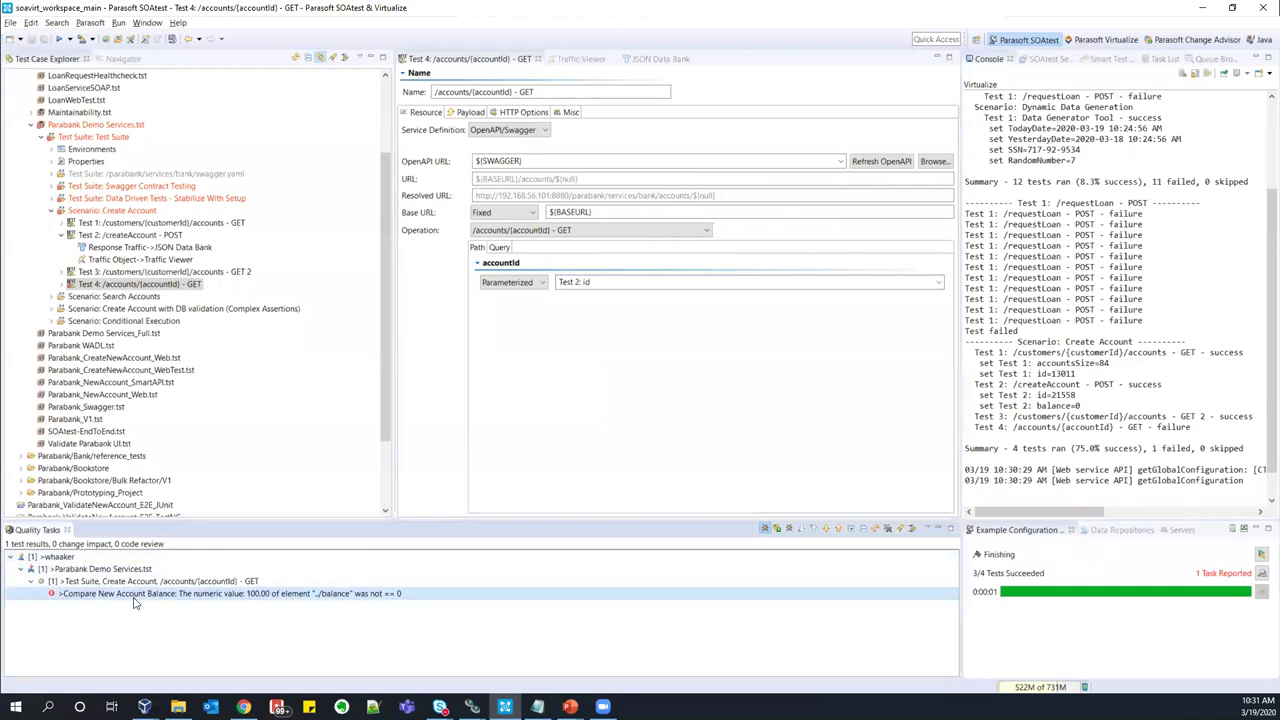
click(61, 284)
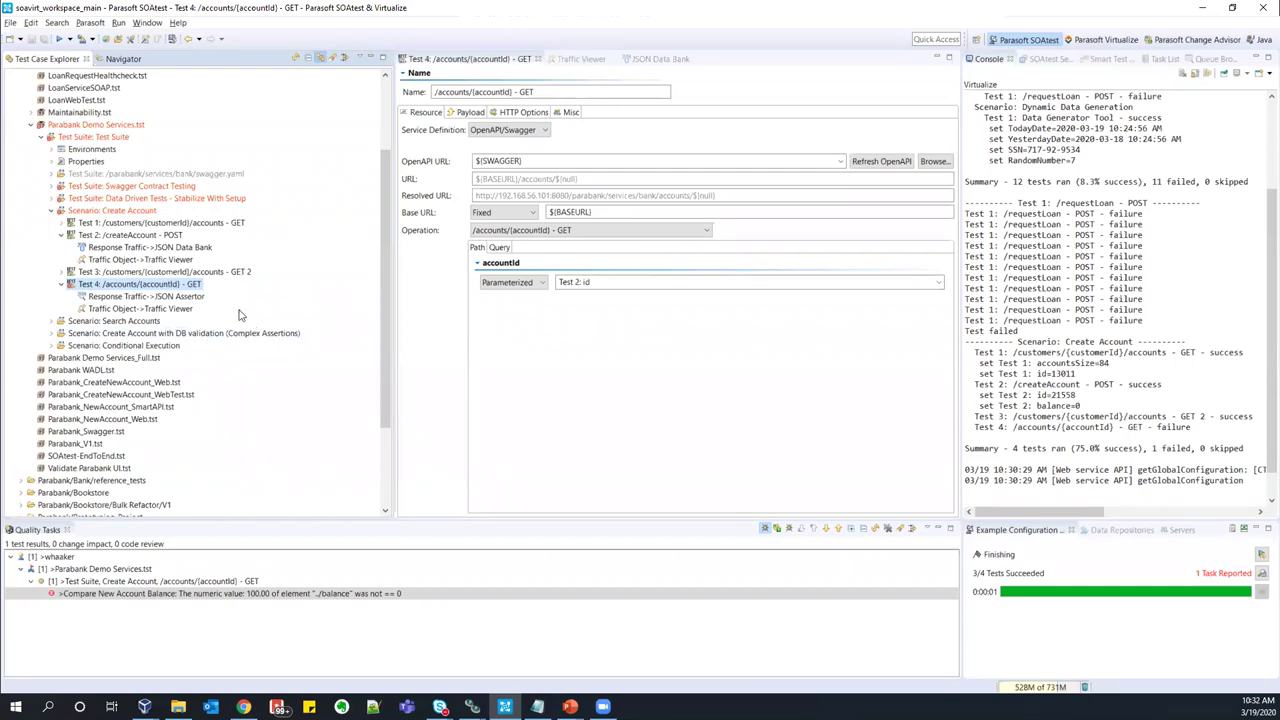
- Compare the new account's balance 0 in Test 2's traffic with Test 4's returned 100.00
click(140, 238)
click(150, 261)
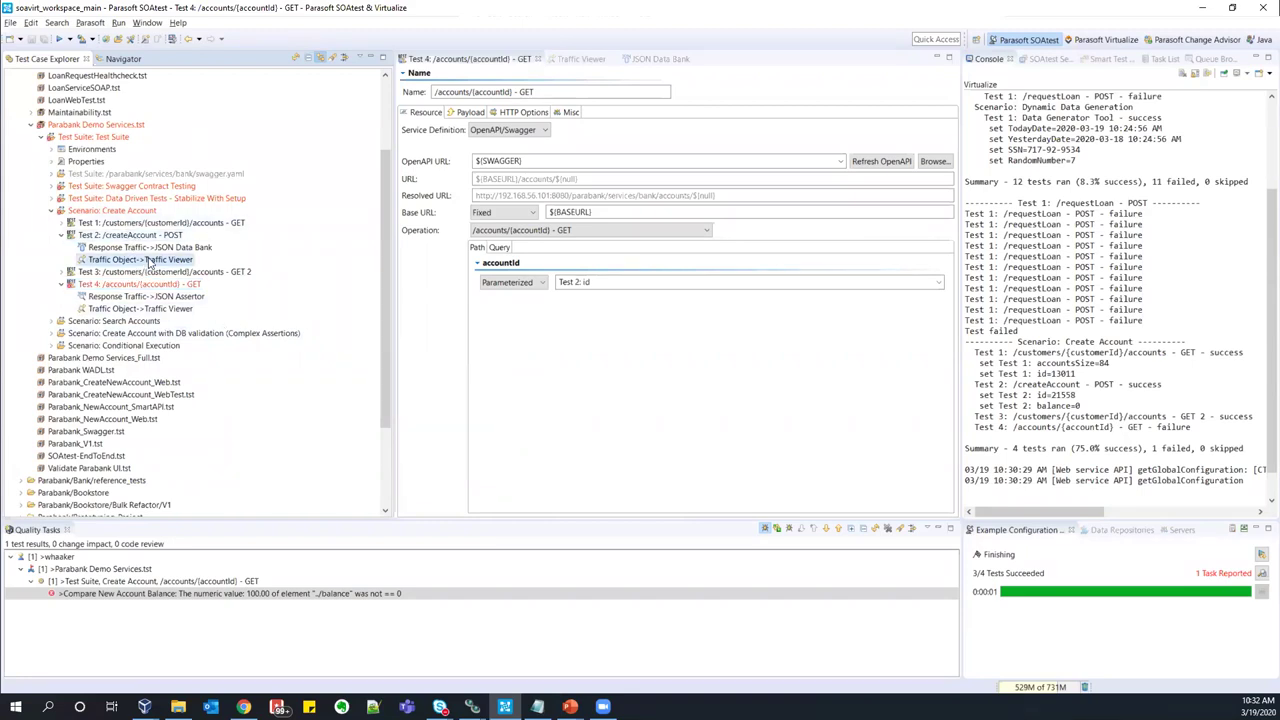
double_click(150, 261)
double_click(507, 319)
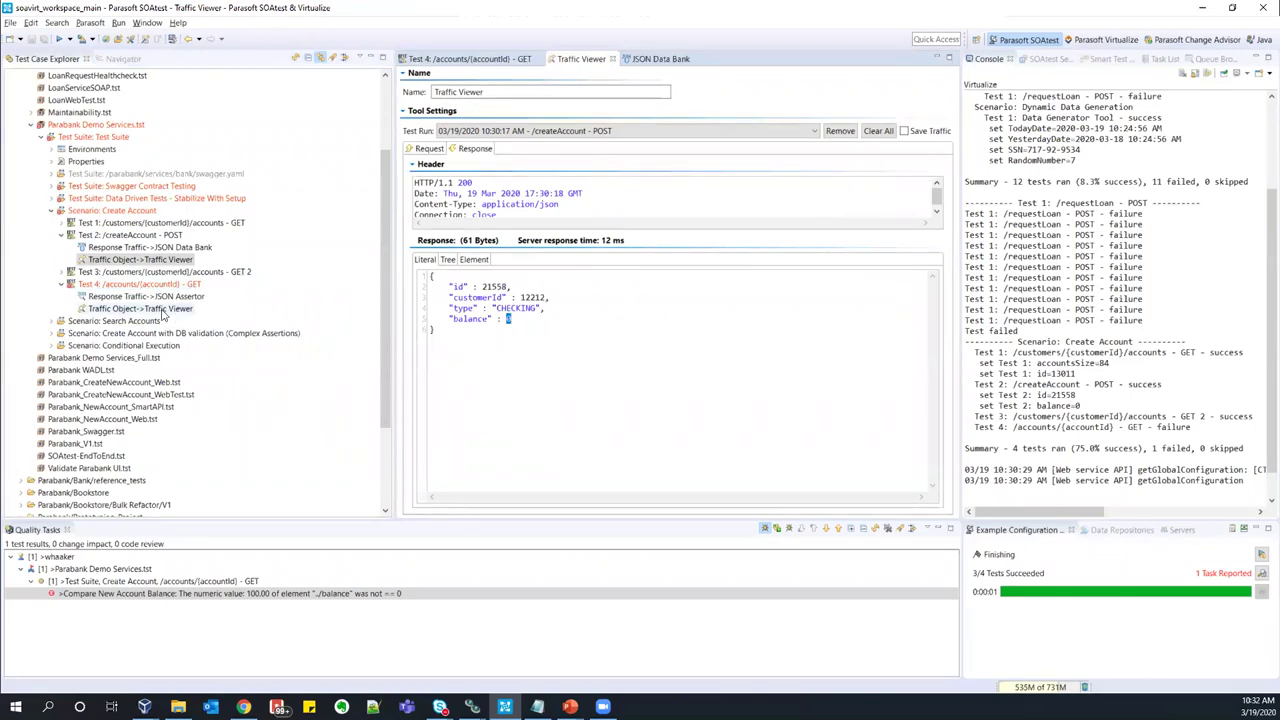
double_click(150, 309)
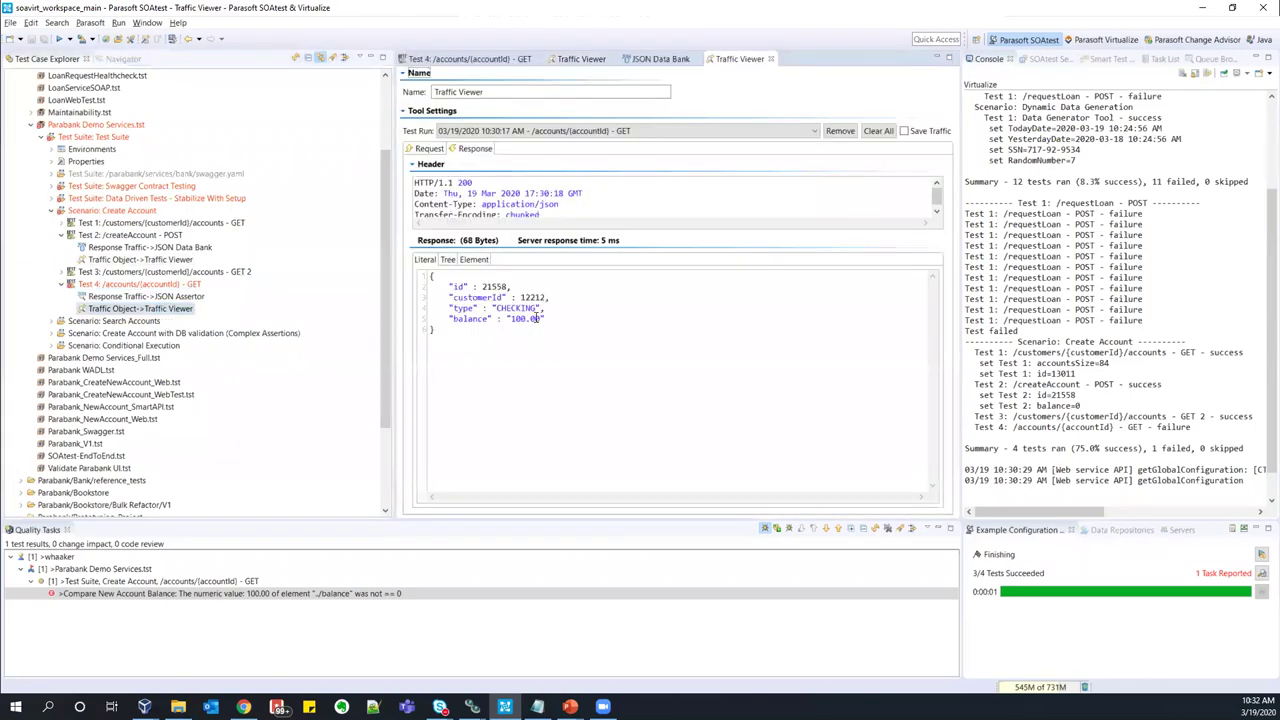
drag(506, 318, 548, 318)
click(573, 334)
- Review the balance handling in Test 2's JSON Data Bank and Test 4's JSON Assertor
double_click(178, 247)
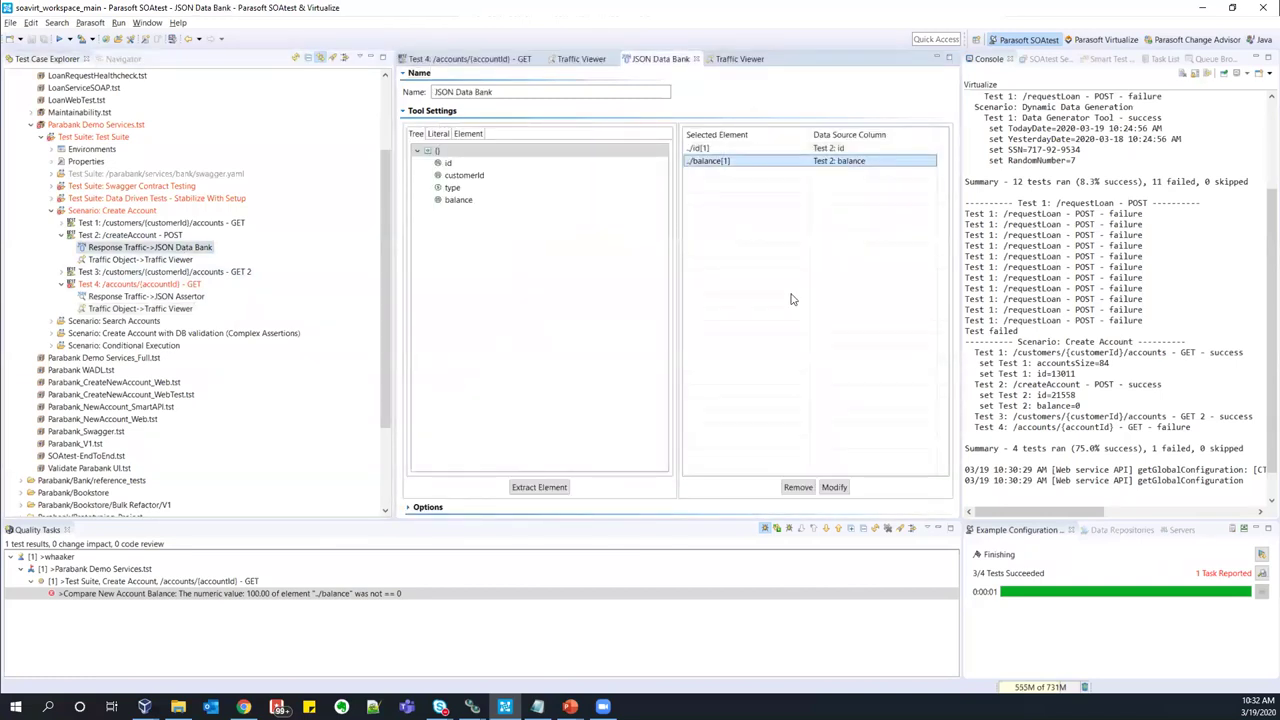
double_click(147, 297)
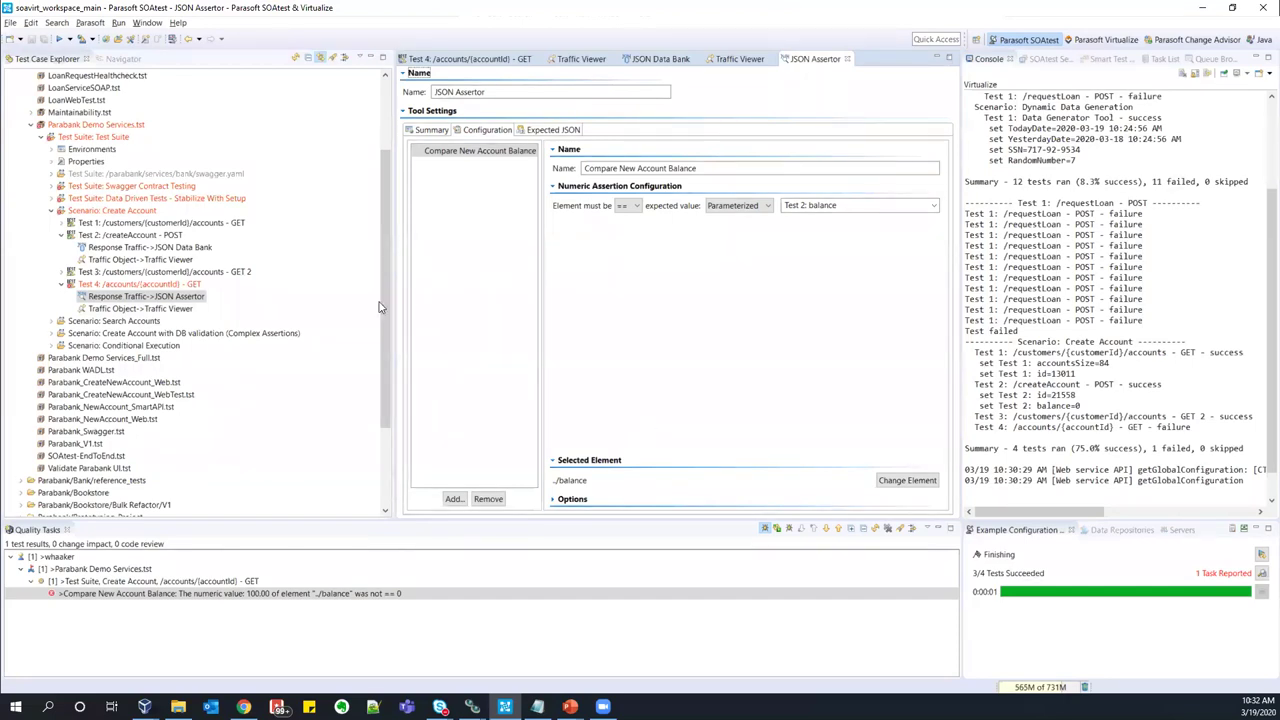
double_click(180, 248)
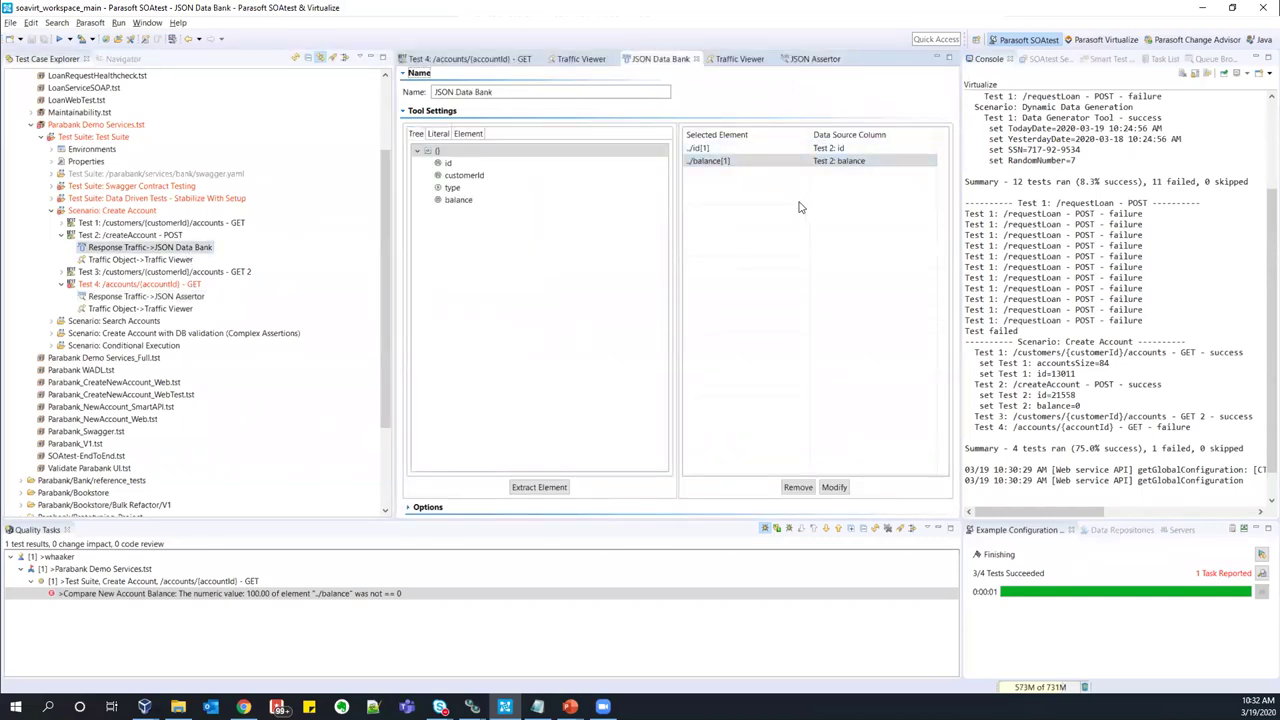
click(460, 200)
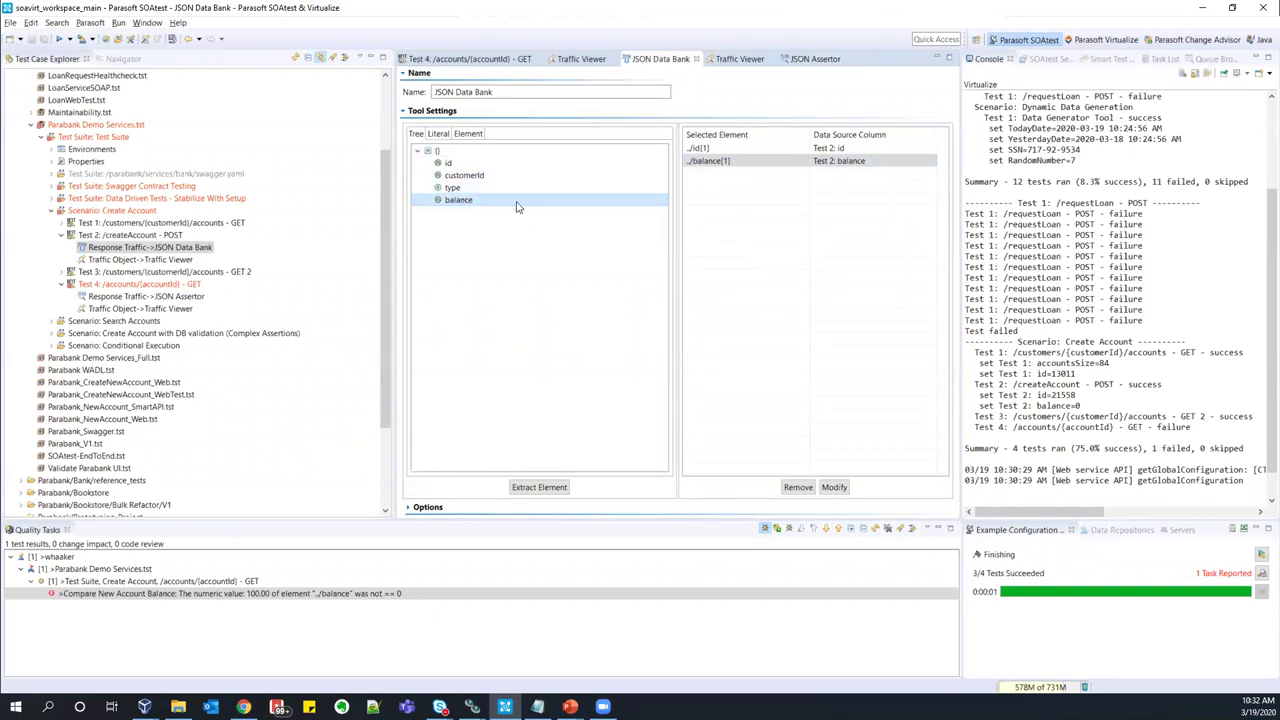
- Close the open editors and collapse Test 2 and Test 4
click(61, 235)
click(61, 260)
click(57, 211)
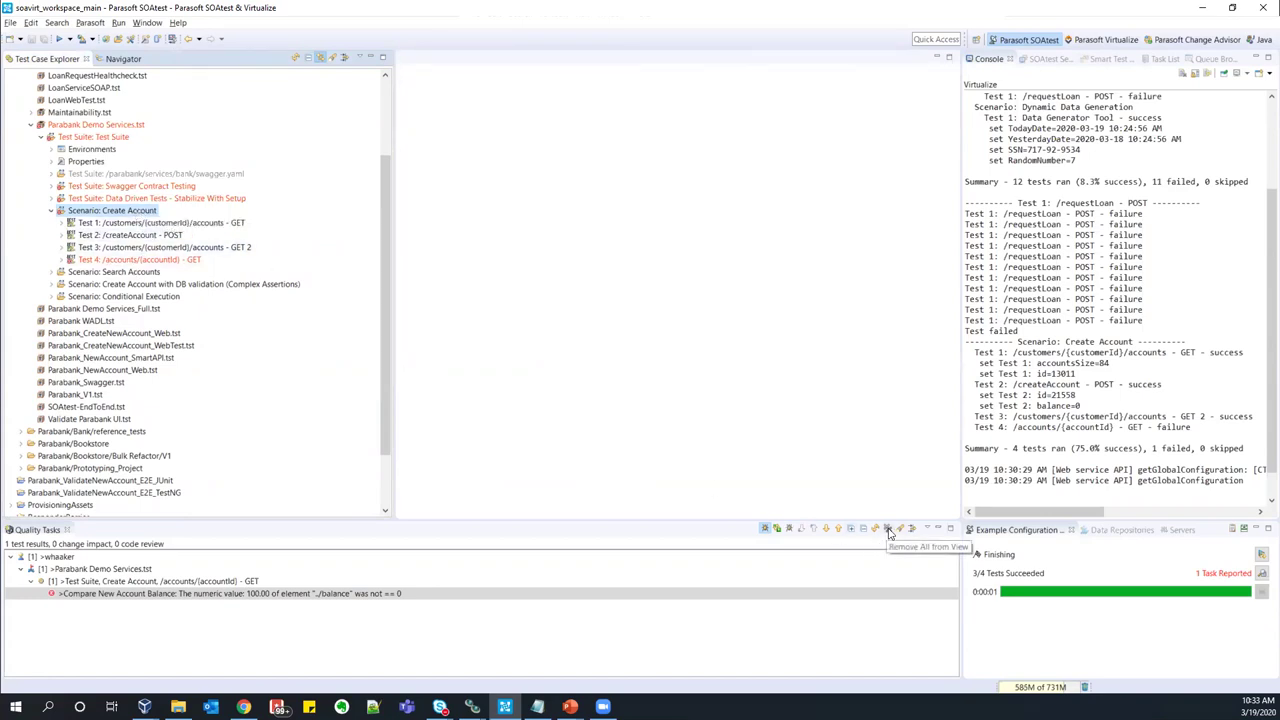
- Clear all quality tasks and collapse the Create Account scenario
click(888, 533)
click(731, 360)
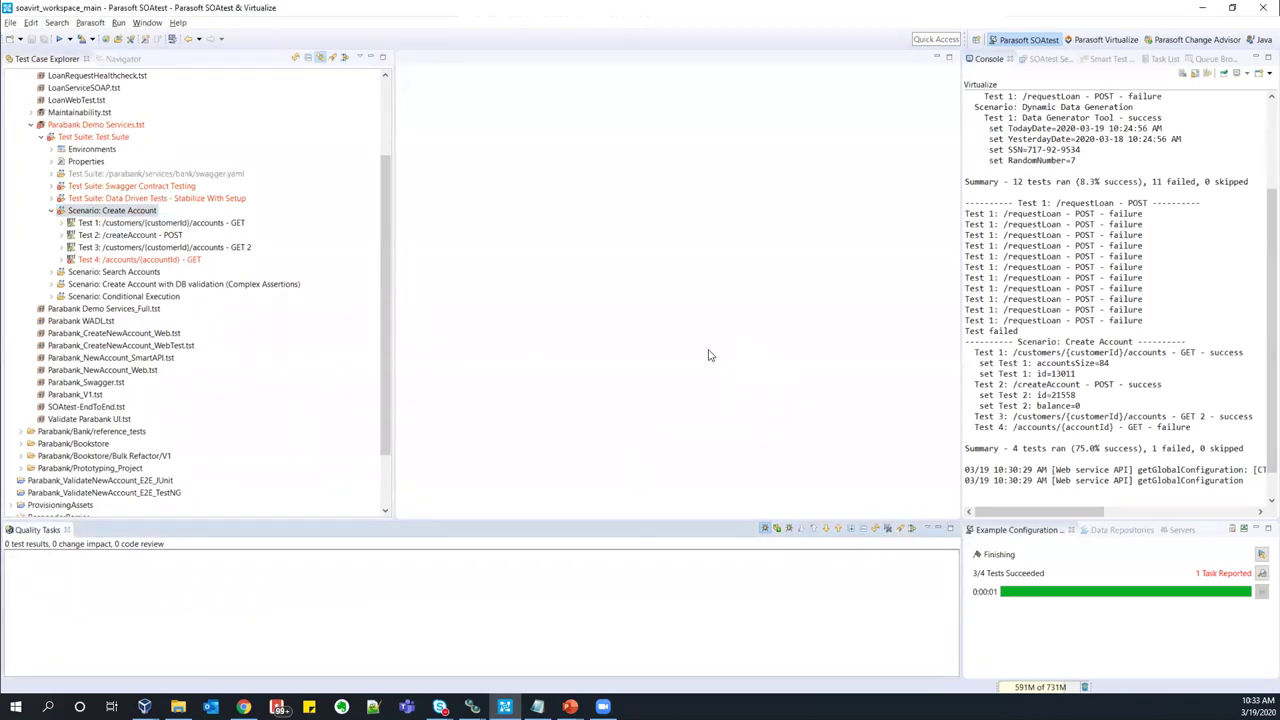
click(55, 213)
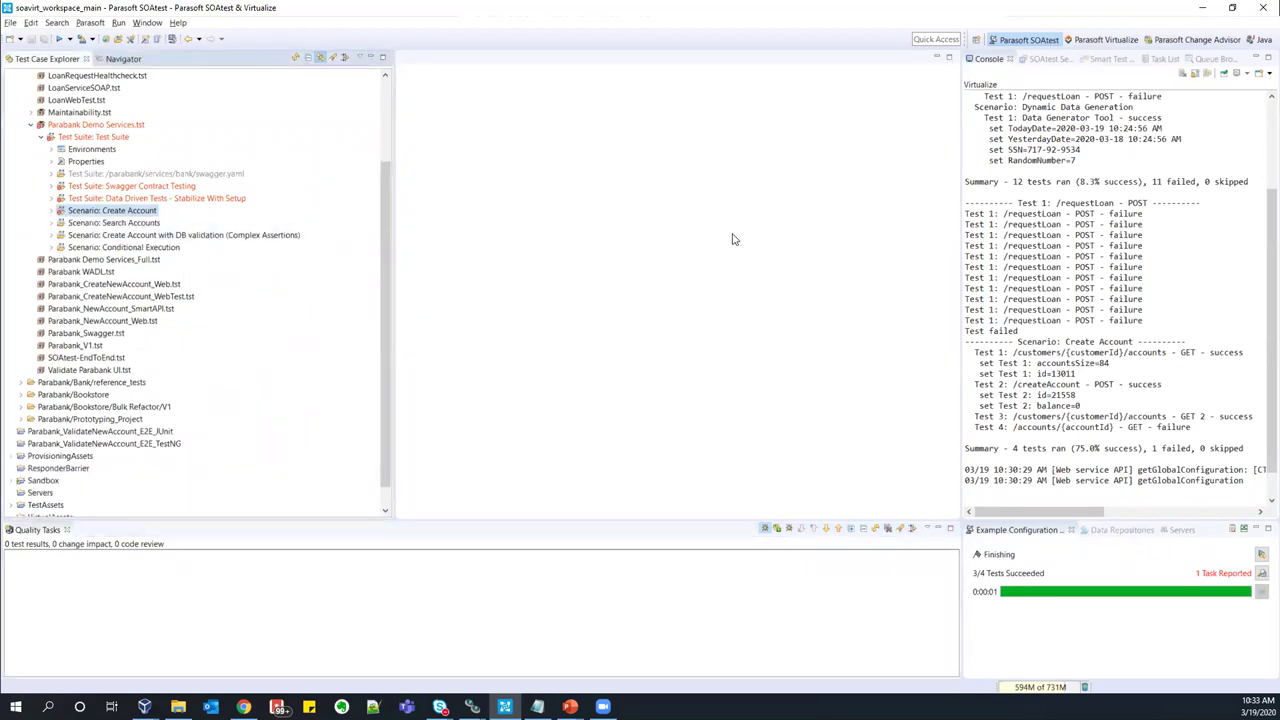
- Show the server's test assets, collapse Parabank Demo Services.tst and expand Maintainability.tst's Create New Account scenario
click(1042, 58)
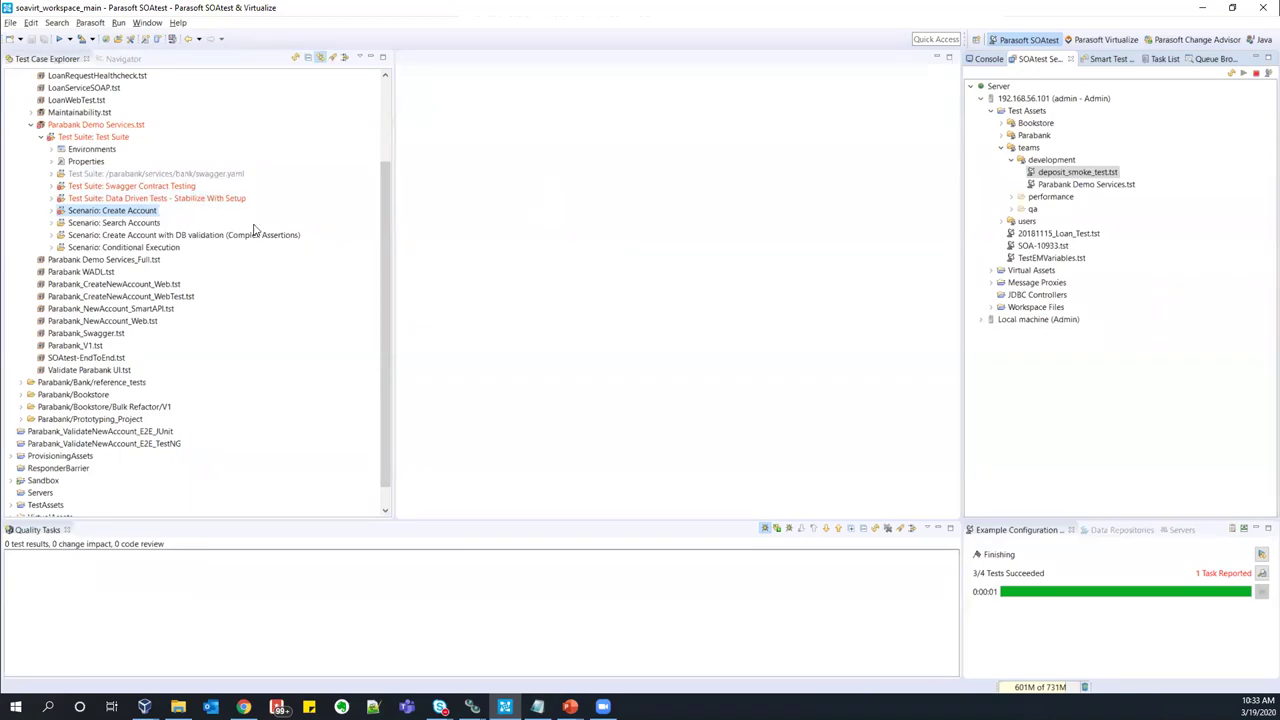
drag(384, 258, 386, 238)
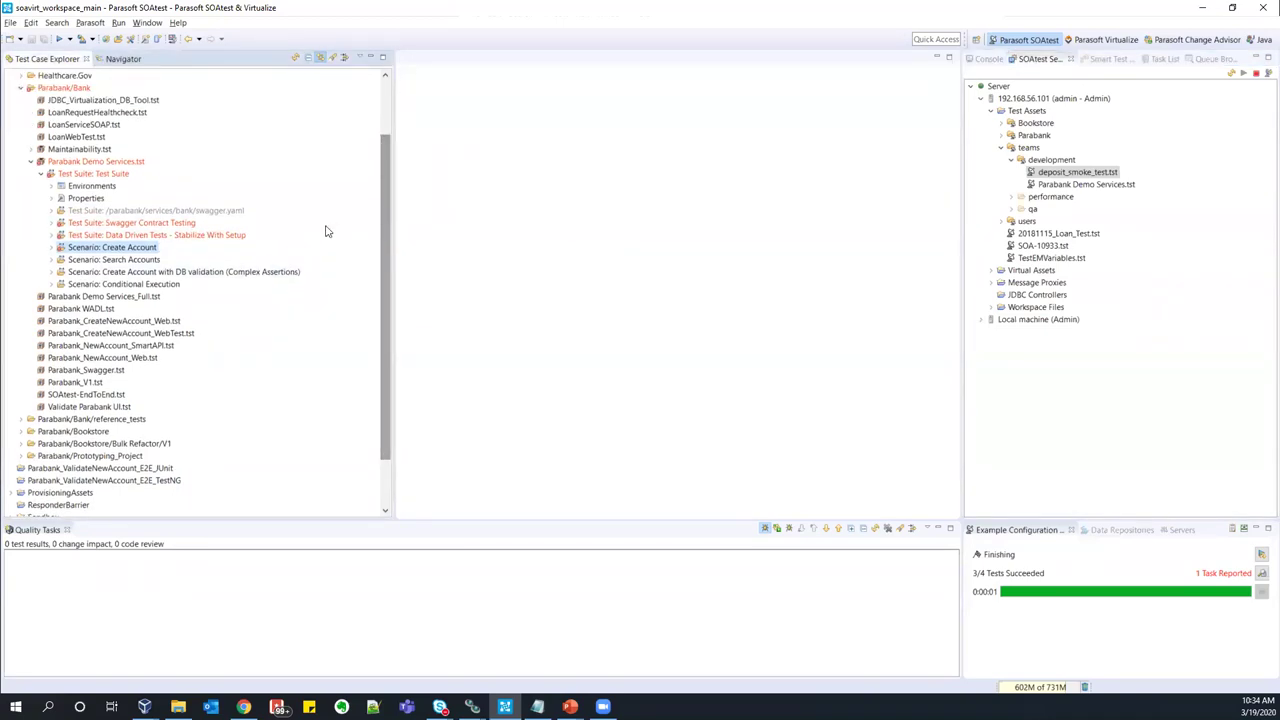
click(34, 162)
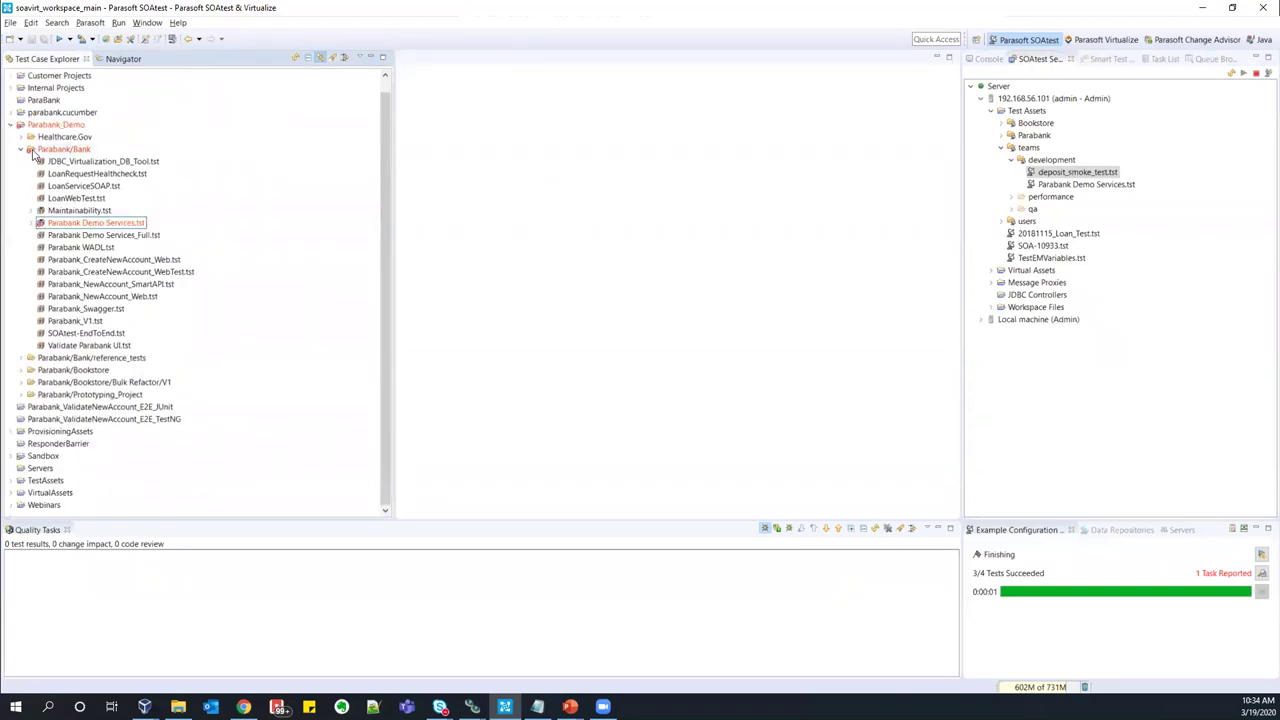
click(31, 210)
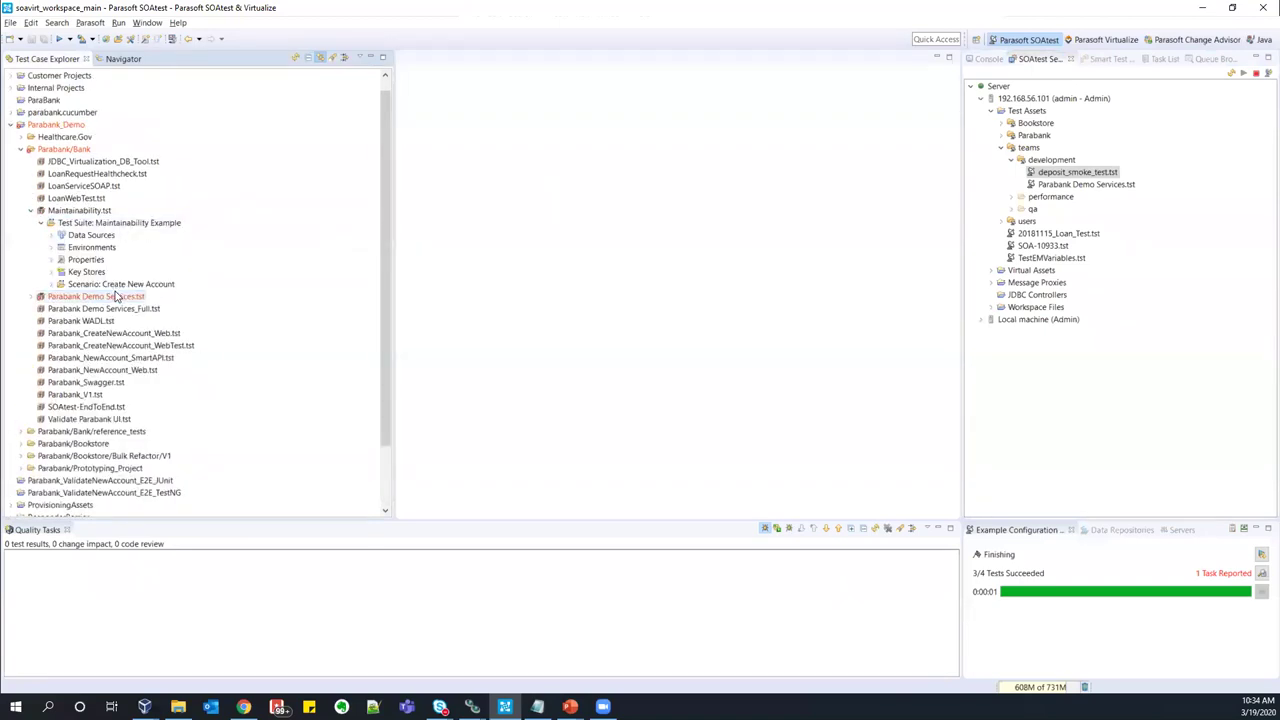
click(51, 285)
- Open the login Test Suite Reference and inspect its login GET test's resolved URL
double_click(112, 296)
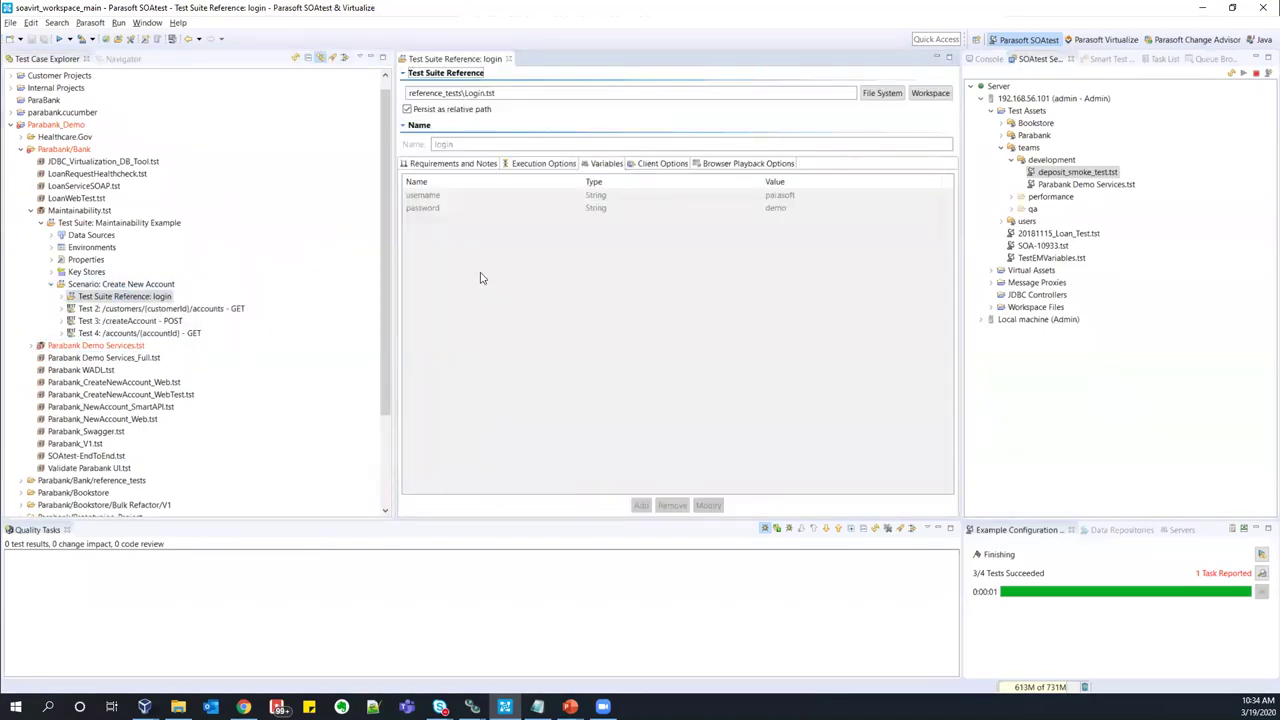
drag(492, 93, 464, 93)
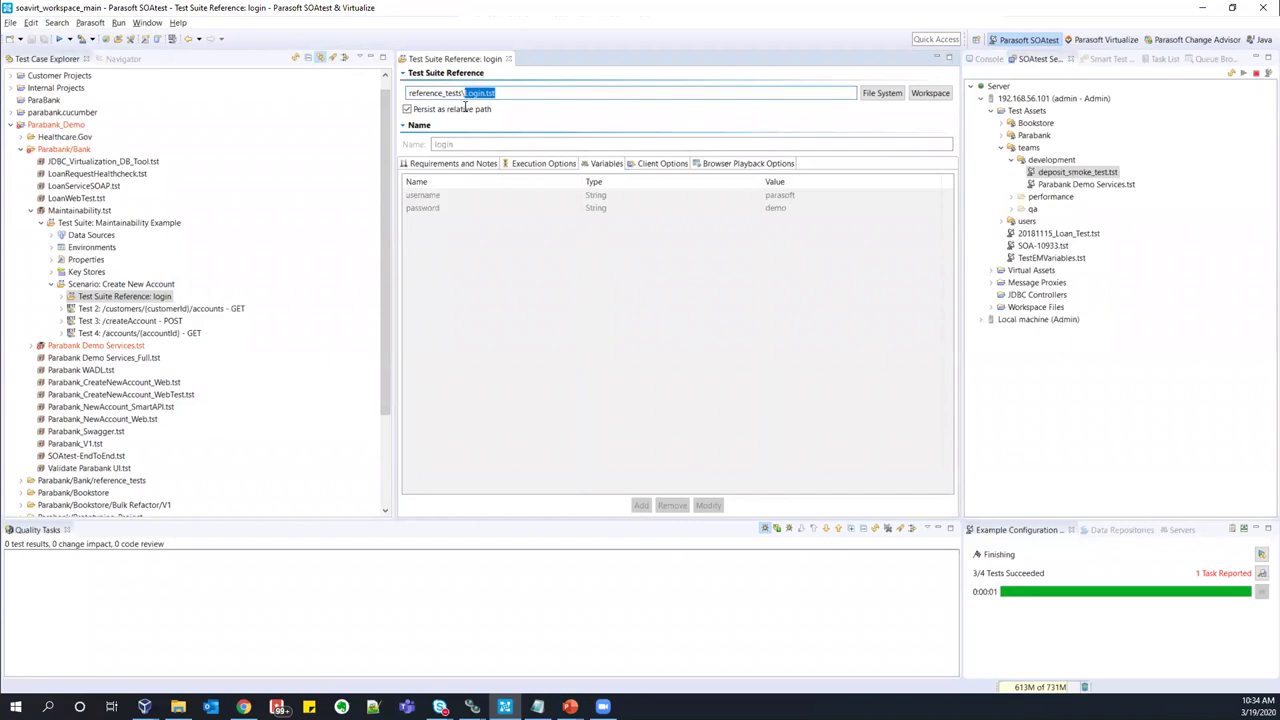
click(62, 297)
double_click(162, 309)
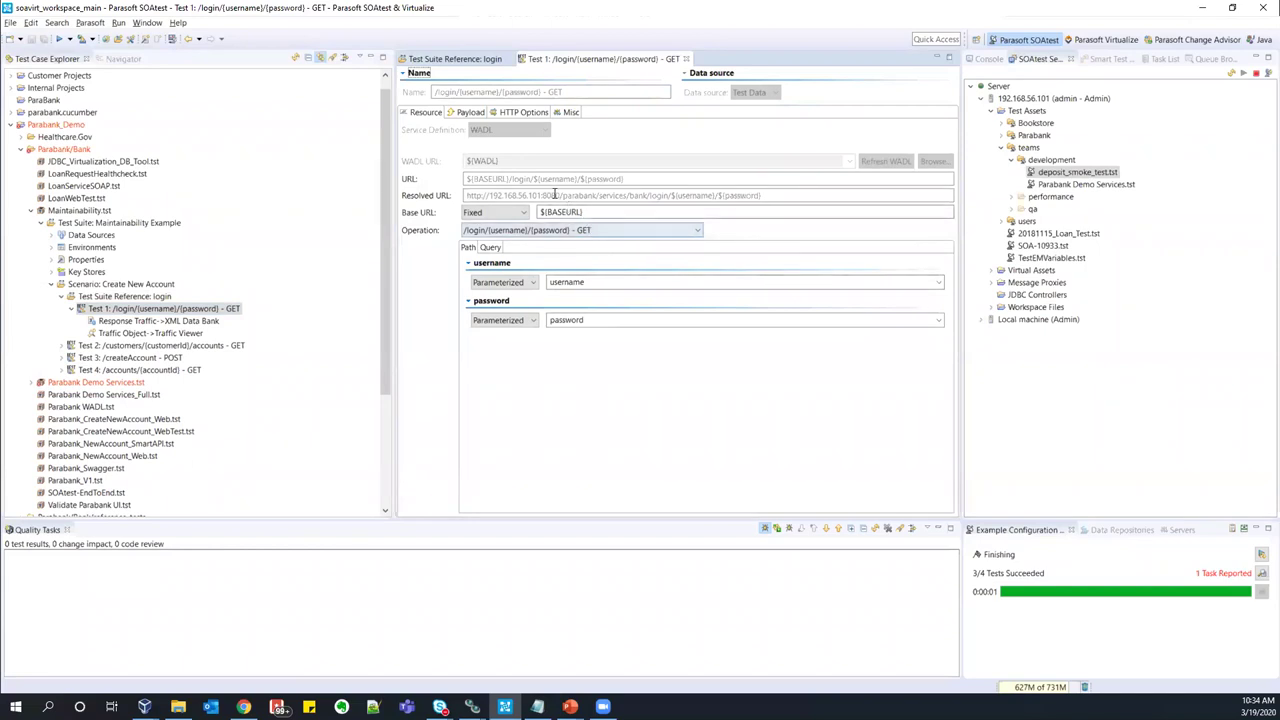
drag(528, 195, 628, 195)
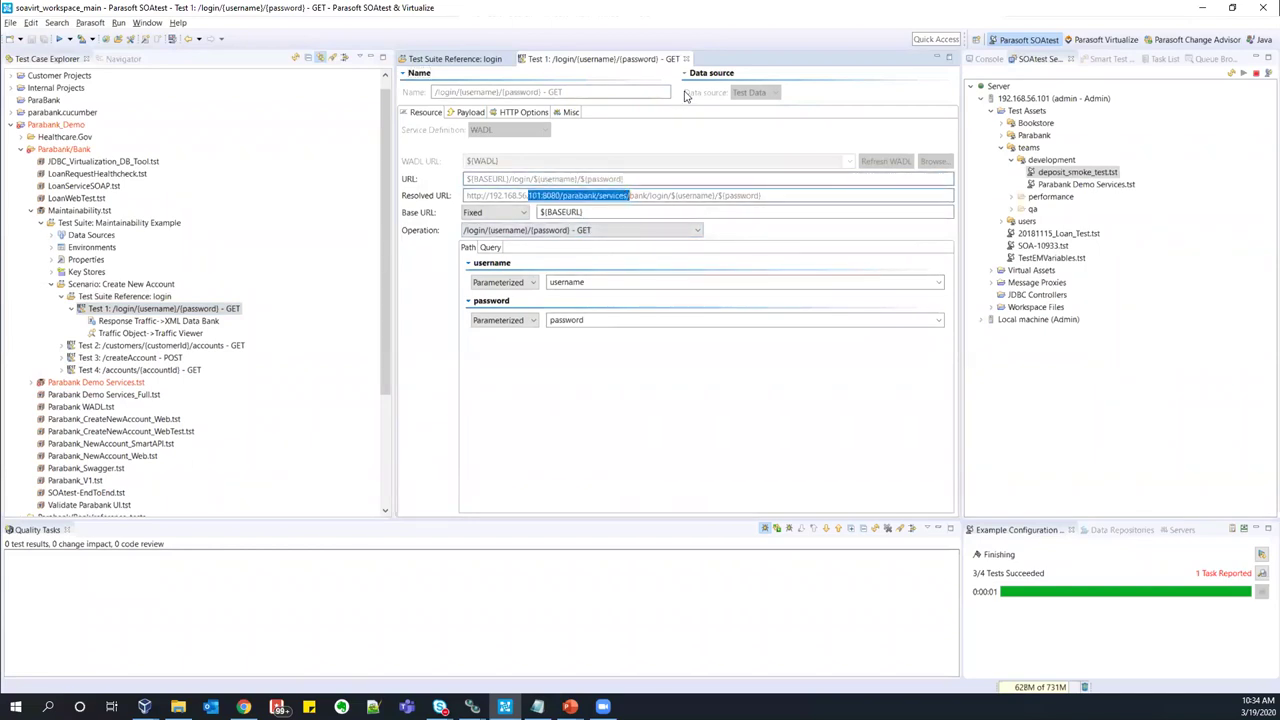
click(686, 58)
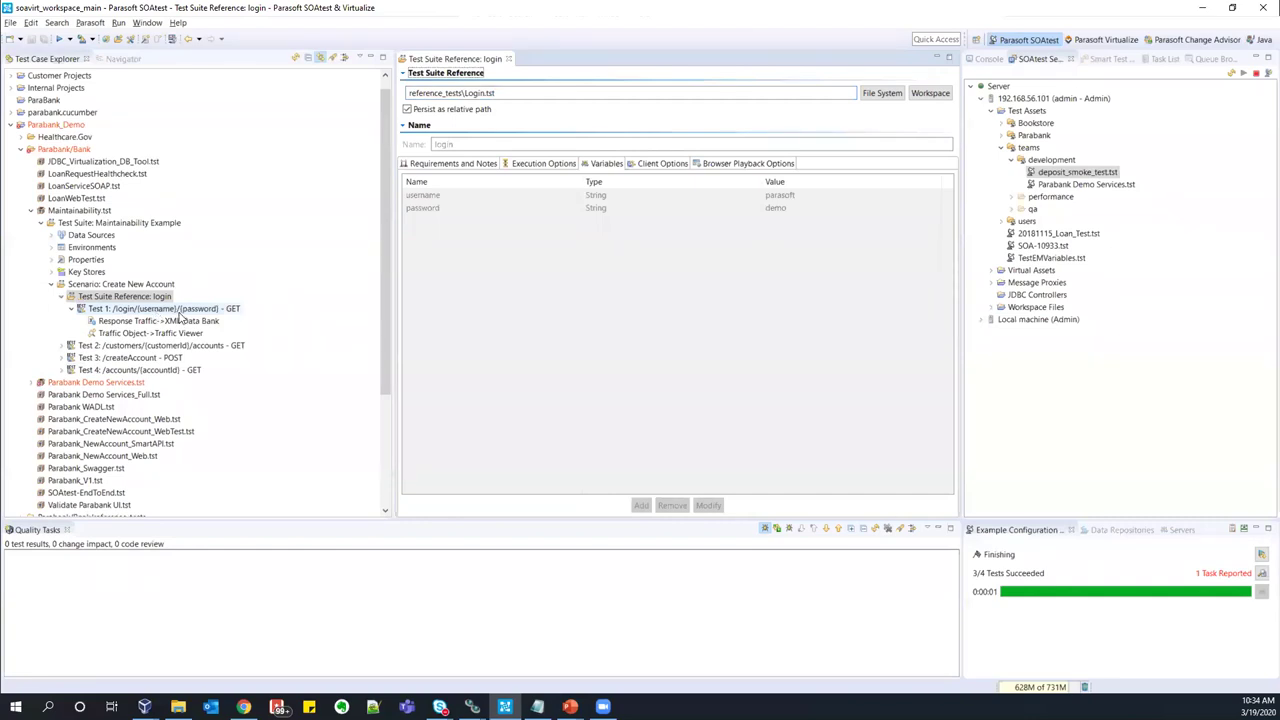
click(180, 313)
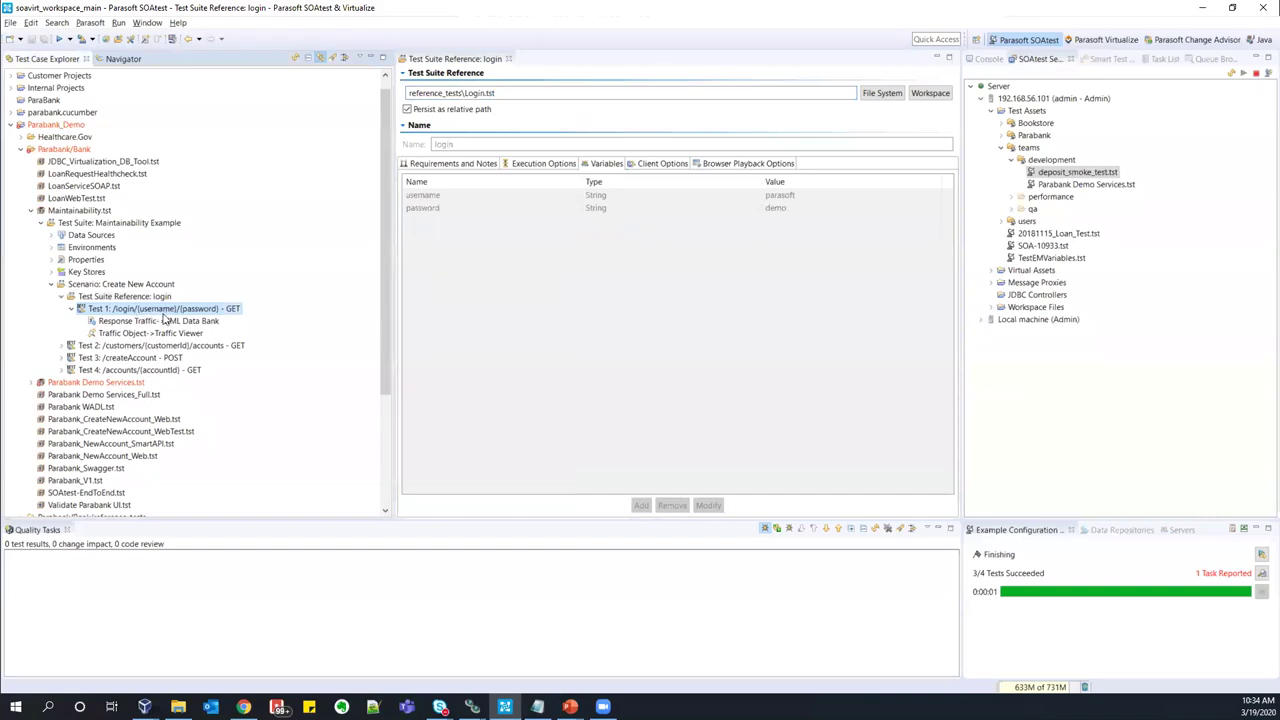
- Change the reference path's file name to reference_tests\Login.tst
click(467, 92)
key(Delete)
text(L)
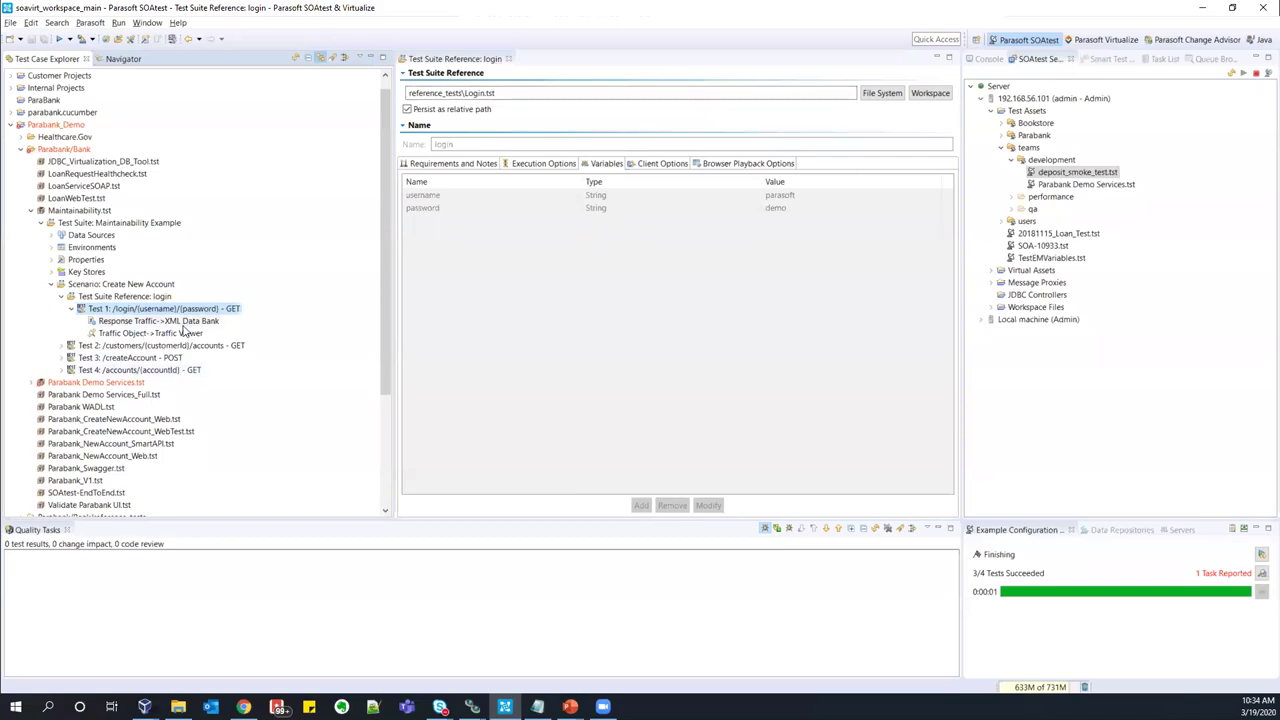
double_click(474, 92)
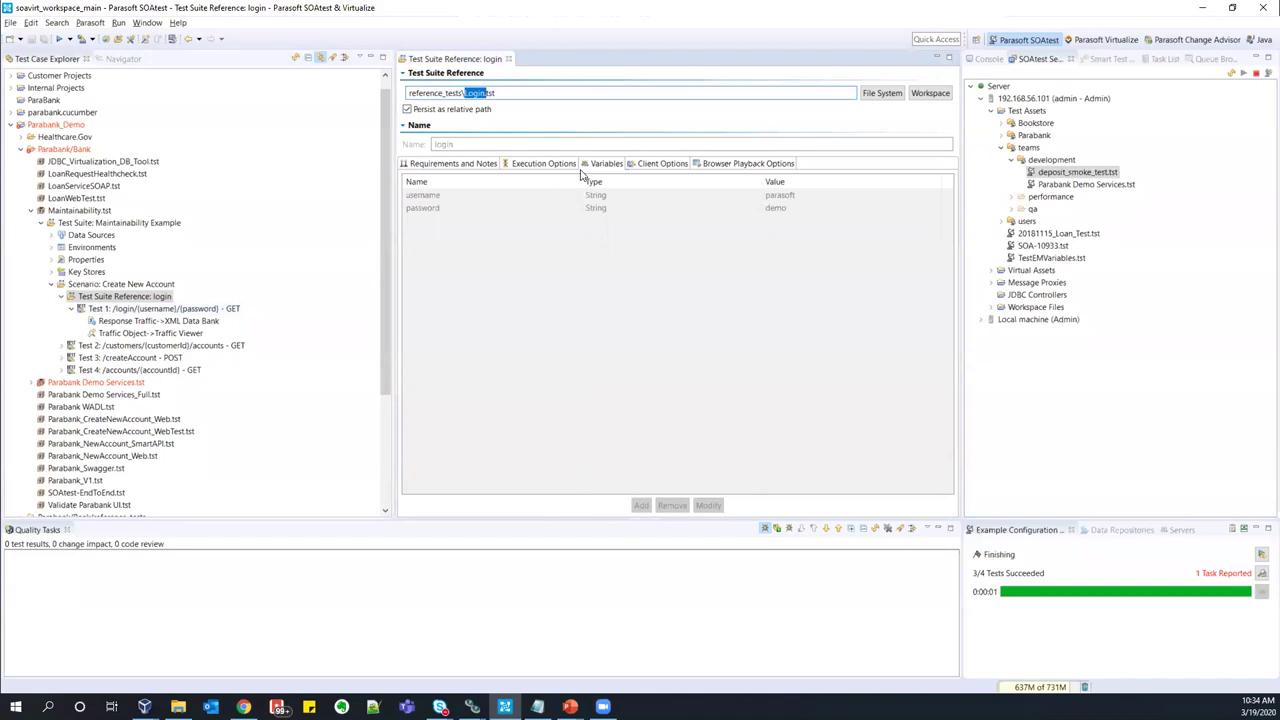
click(512, 97)
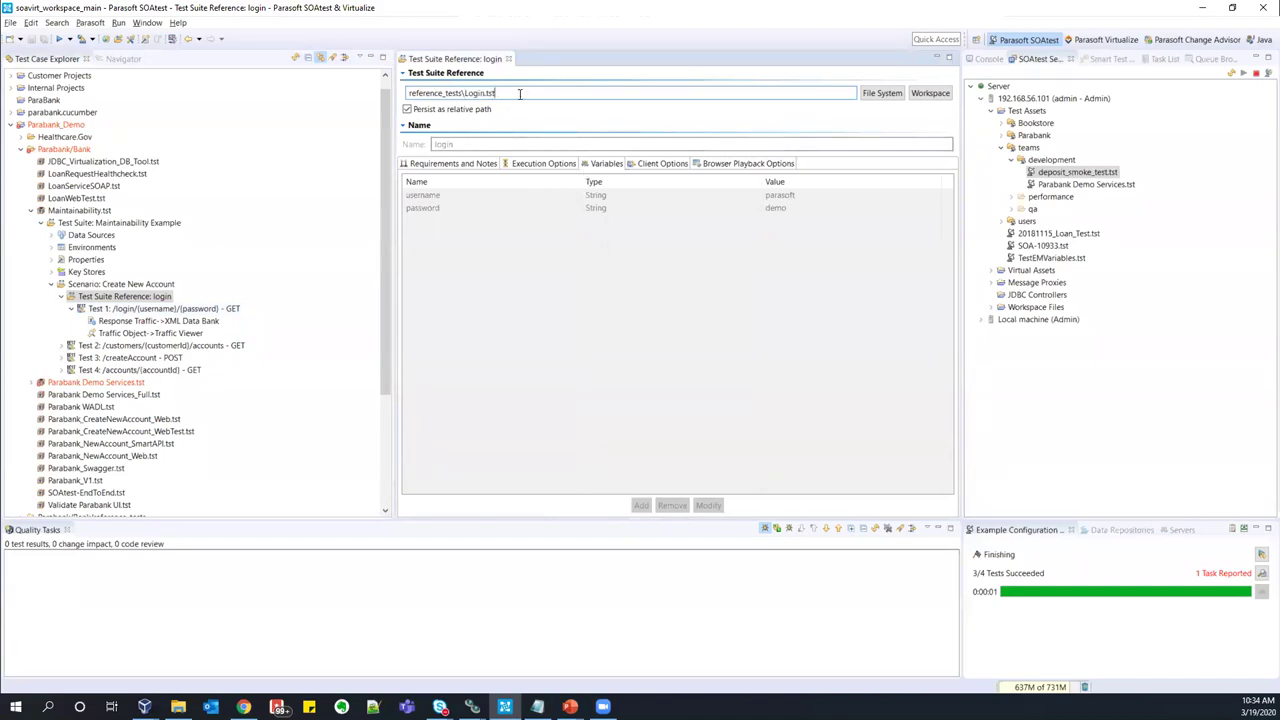
drag(465, 93, 482, 93)
- Reveal the Database Account property and QA/DEV environments, then close the login reference editor
click(61, 297)
click(53, 285)
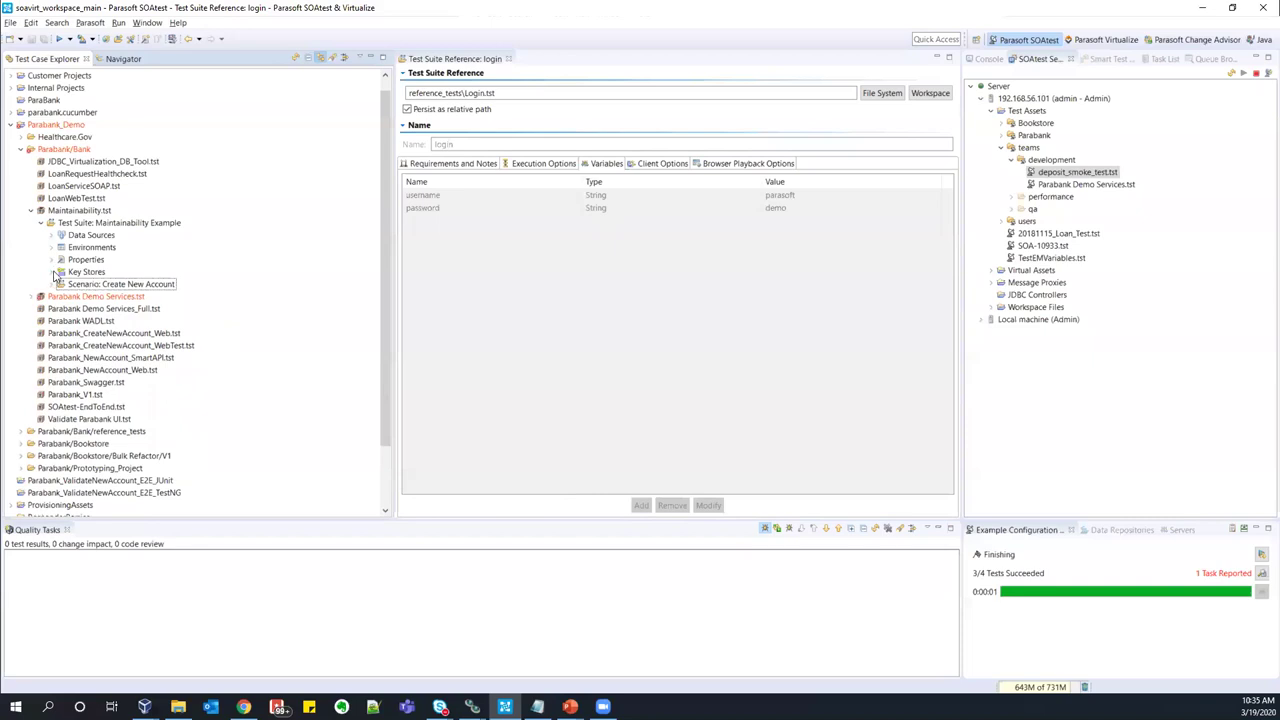
click(52, 260)
click(110, 274)
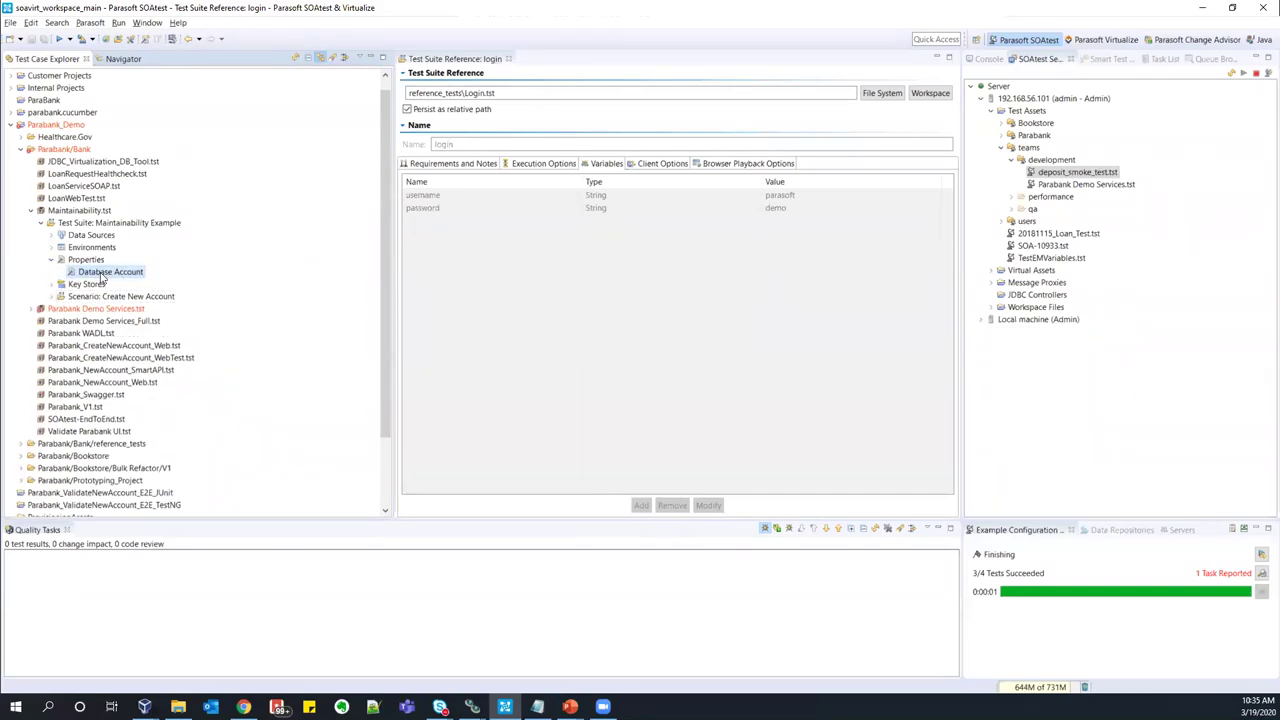
click(52, 248)
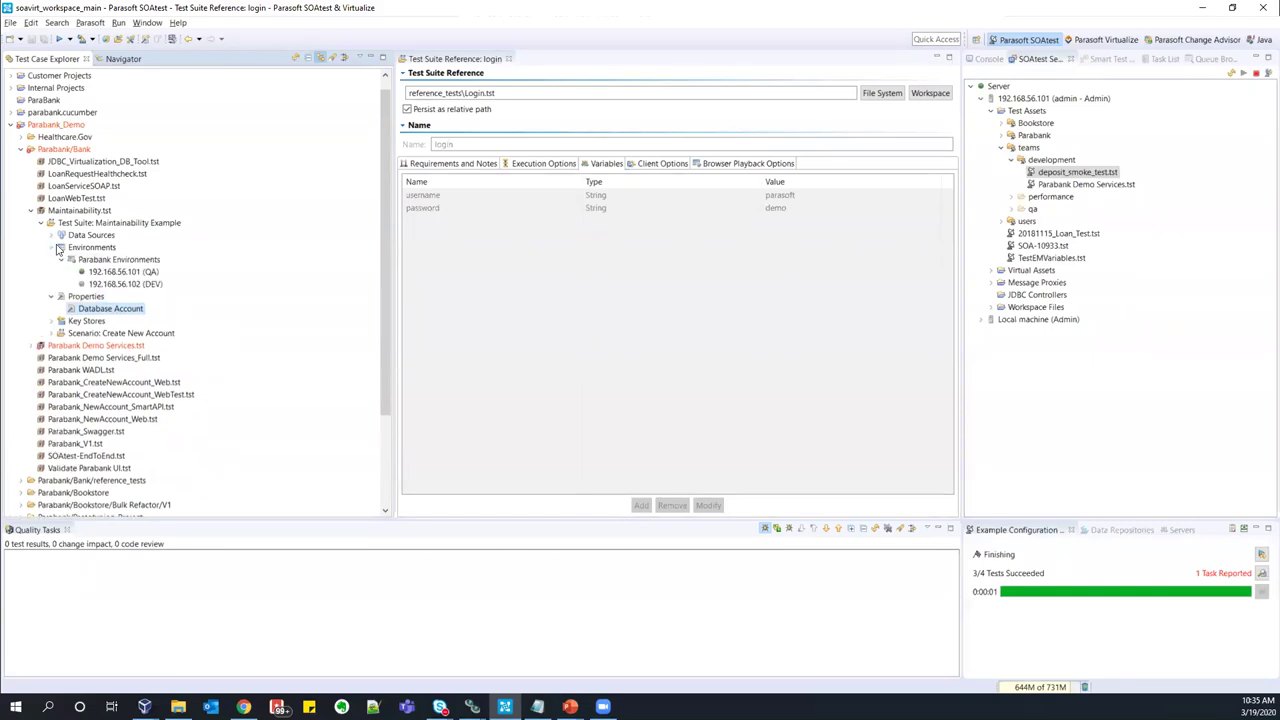
click(142, 261)
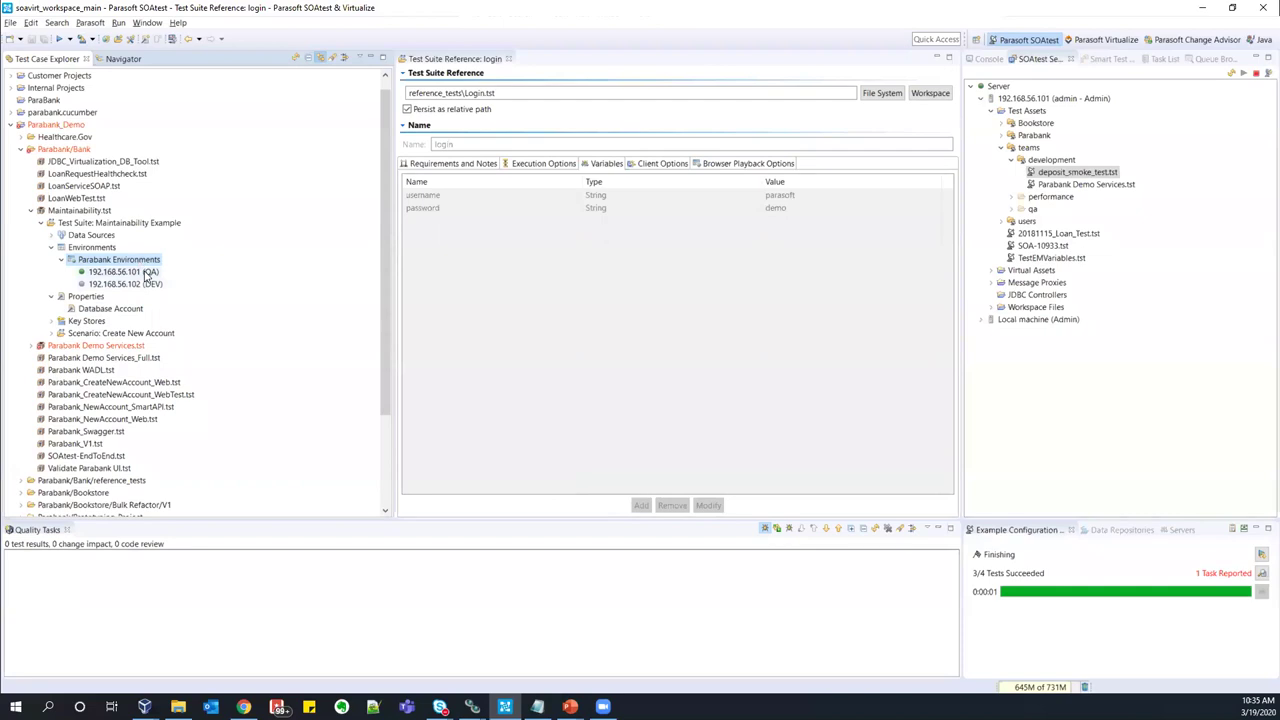
click(145, 285)
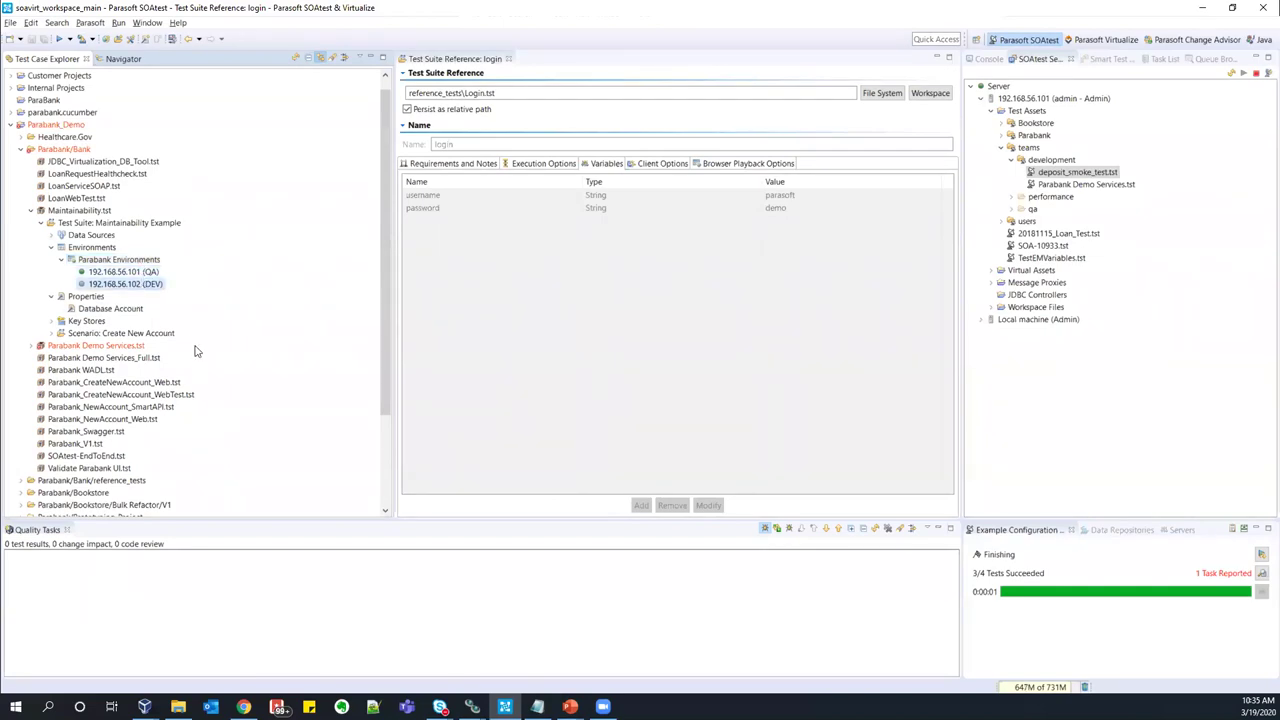
click(51, 333)
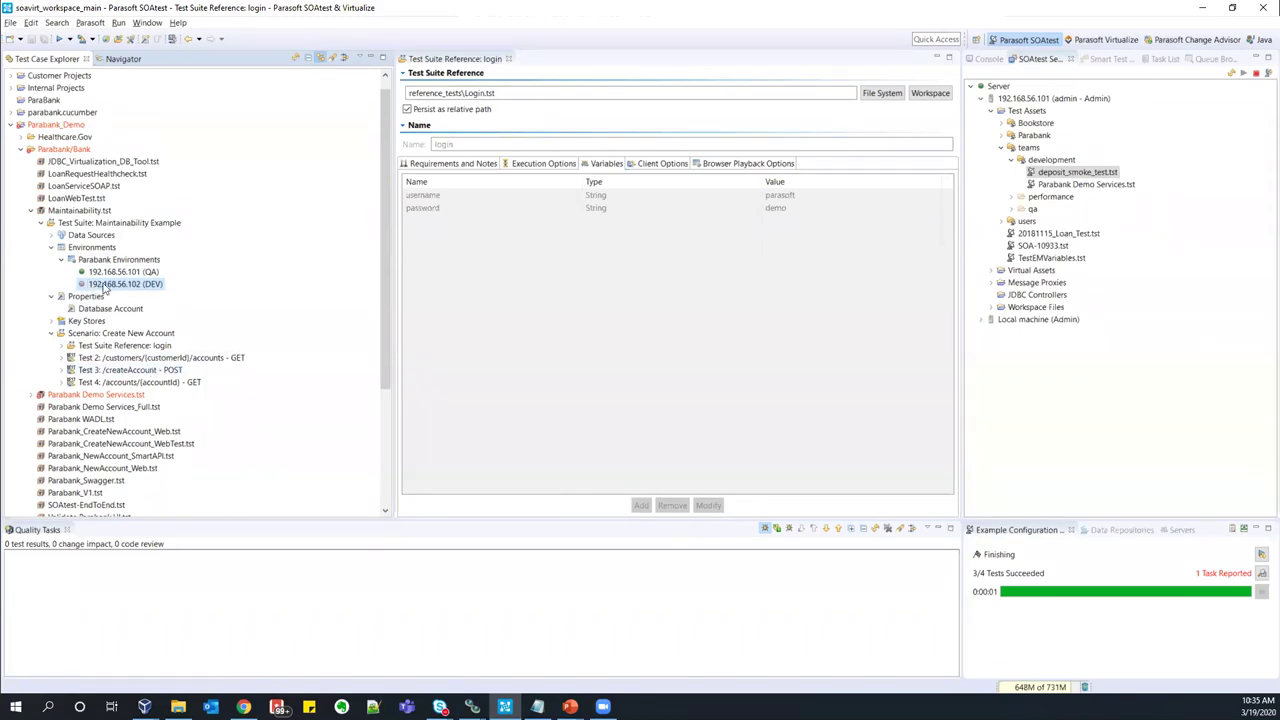
click(510, 61)
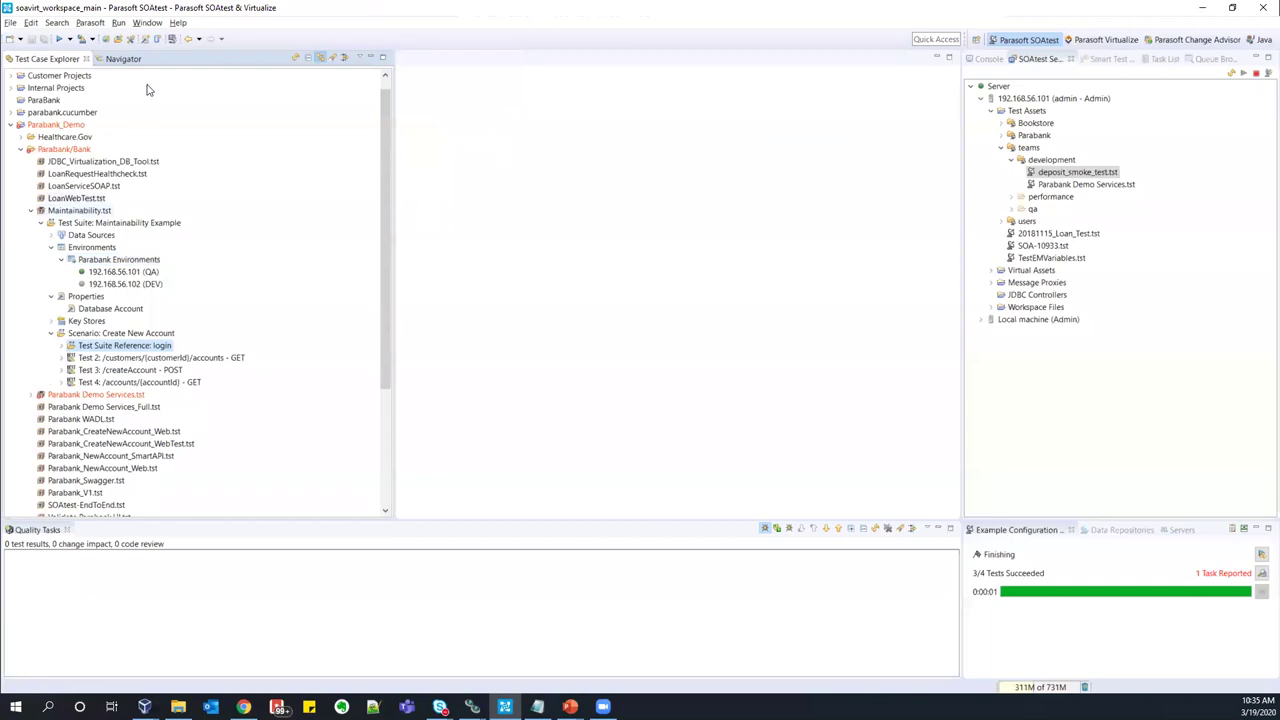
- Glance through the Parasoft and Search menus, then switch to the Change Advisor perspective
click(90, 22)
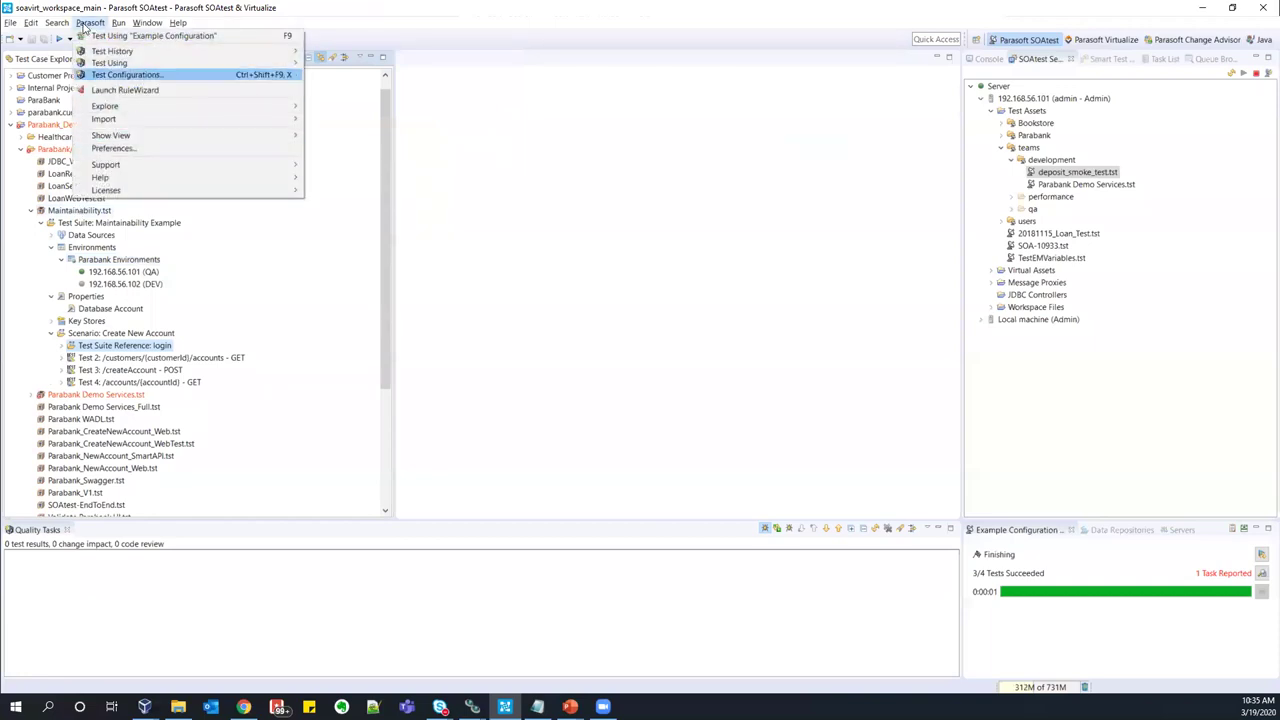
mouse_move(59, 26)
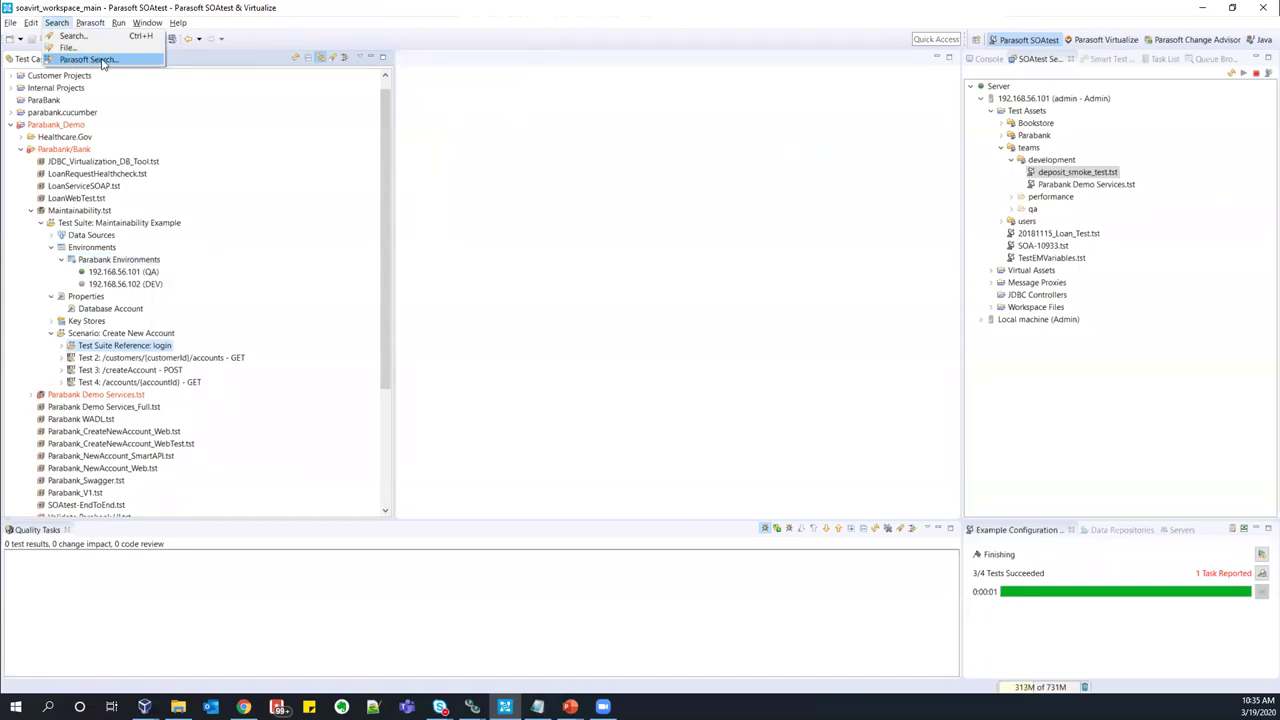
click(447, 314)
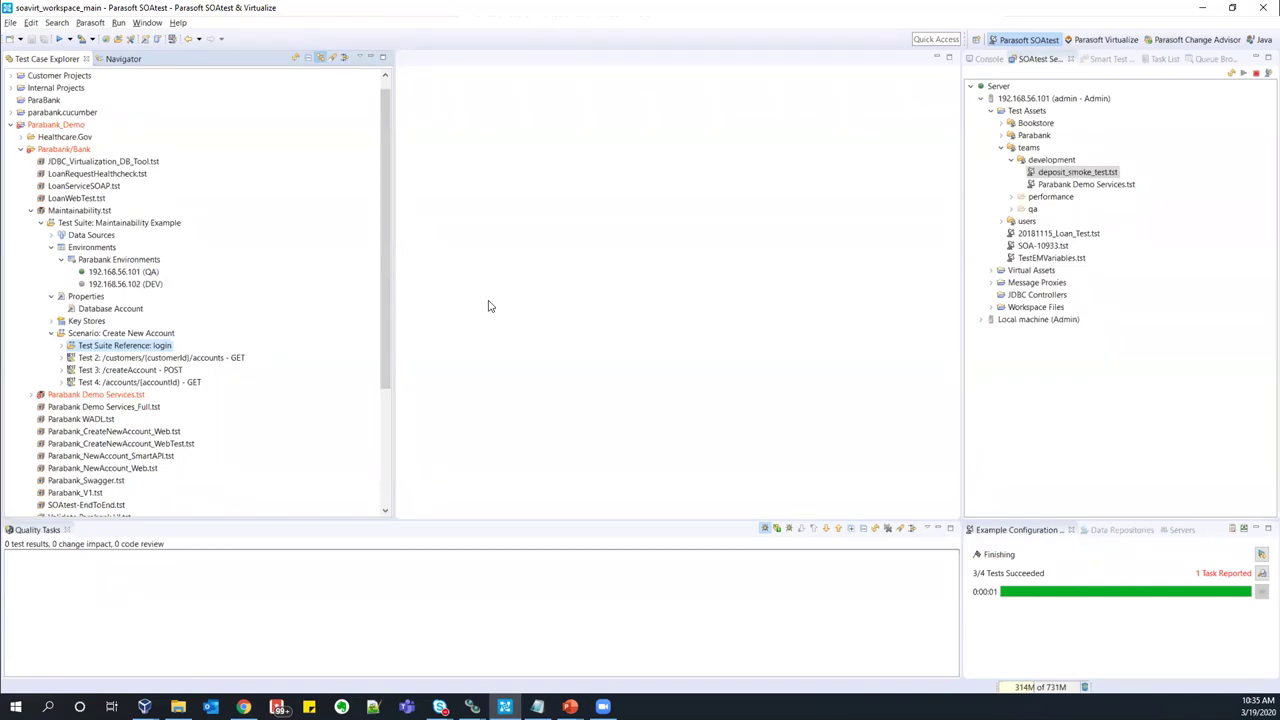
click(1188, 41)
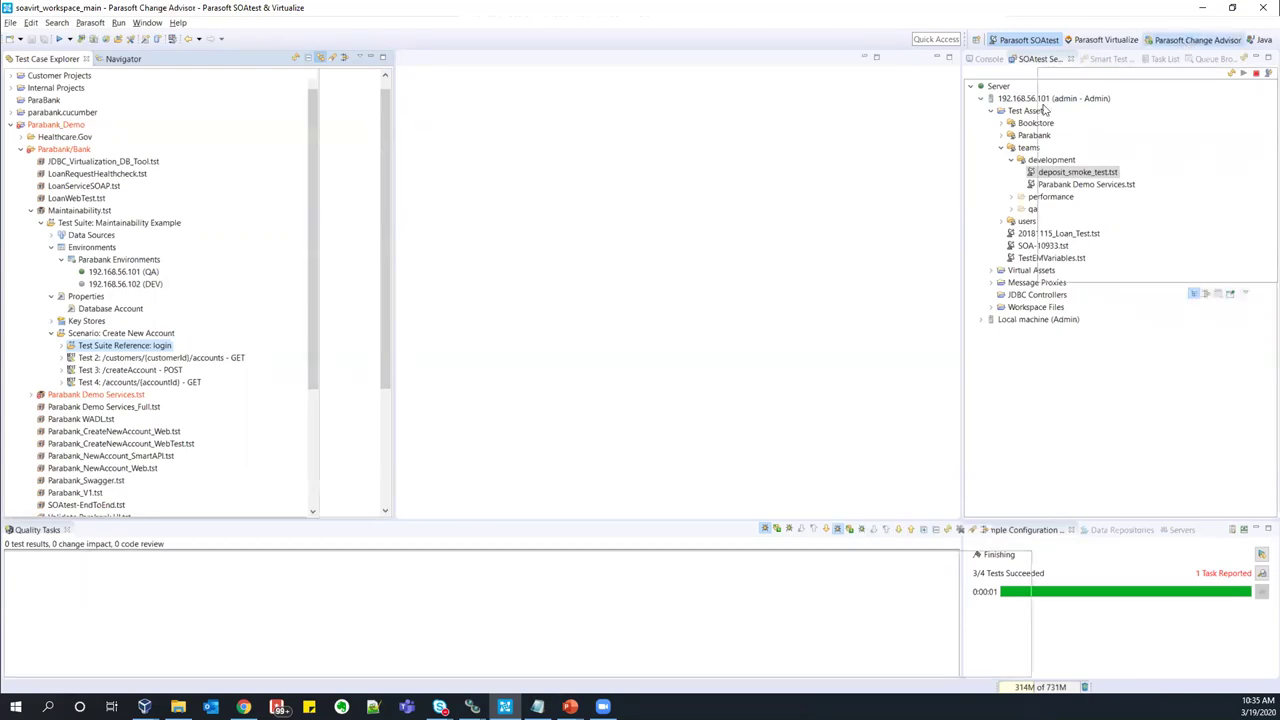
- Collapse Maintainability.tst and Parabank/Bank, then expand and select Bulk Refactor/V1 with its four BookstoreV1 tests
click(31, 222)
click(20, 161)
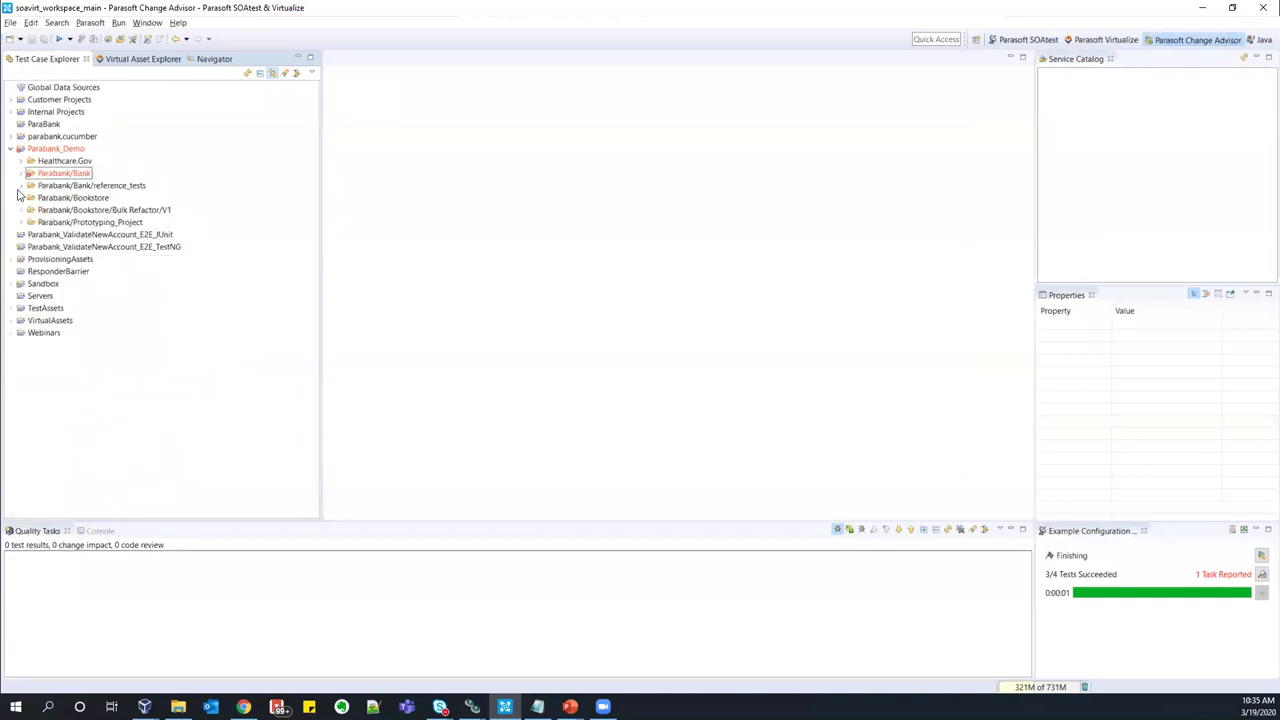
click(20, 210)
click(100, 222)
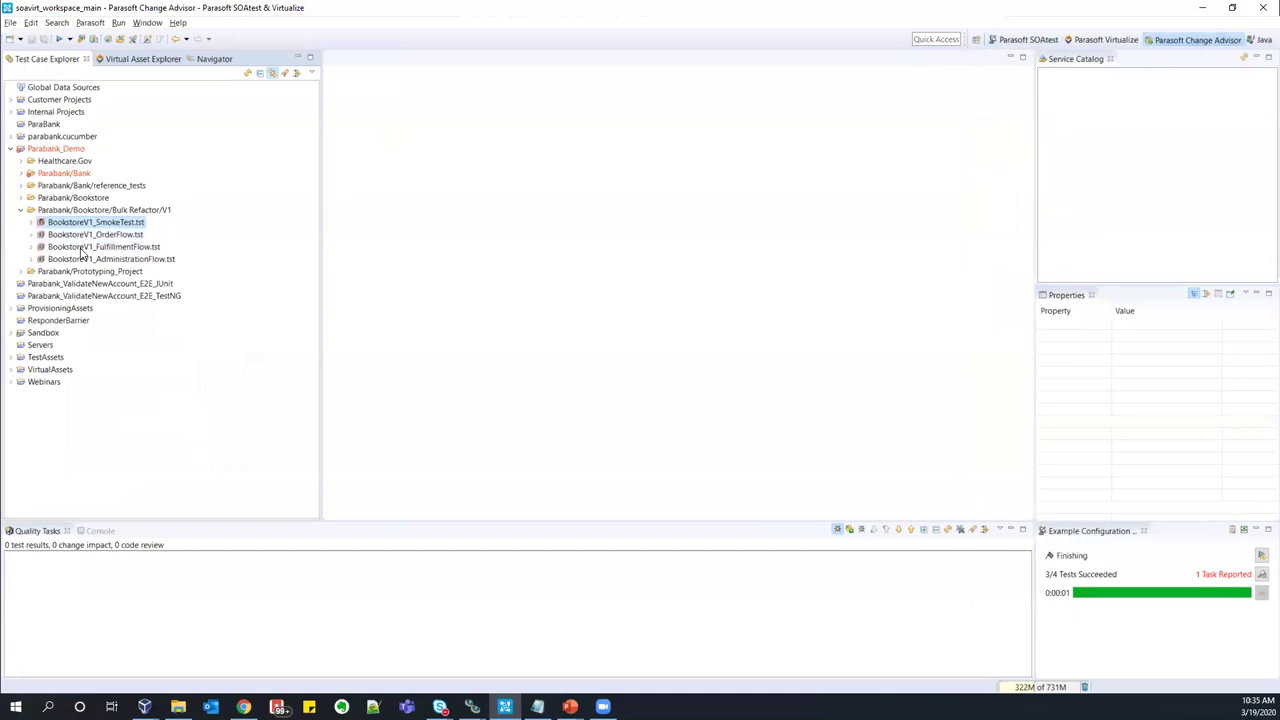
click(128, 212)
click(110, 259)
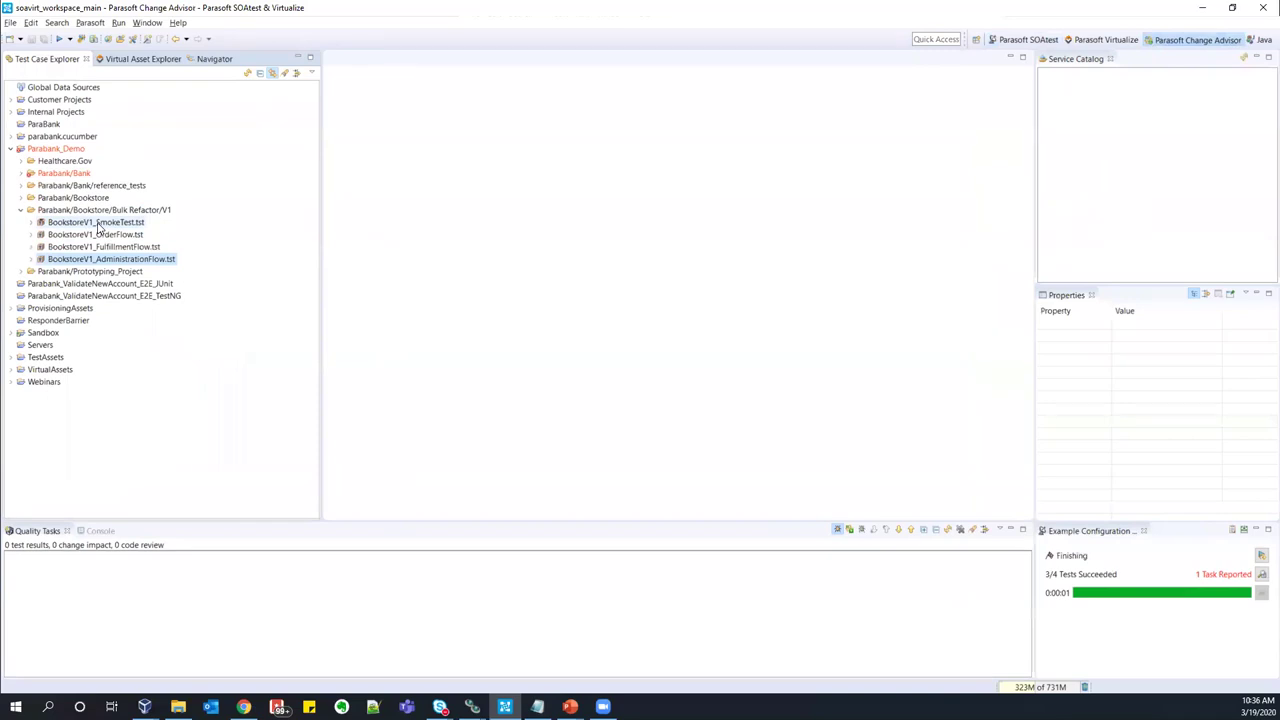
click(98, 224)
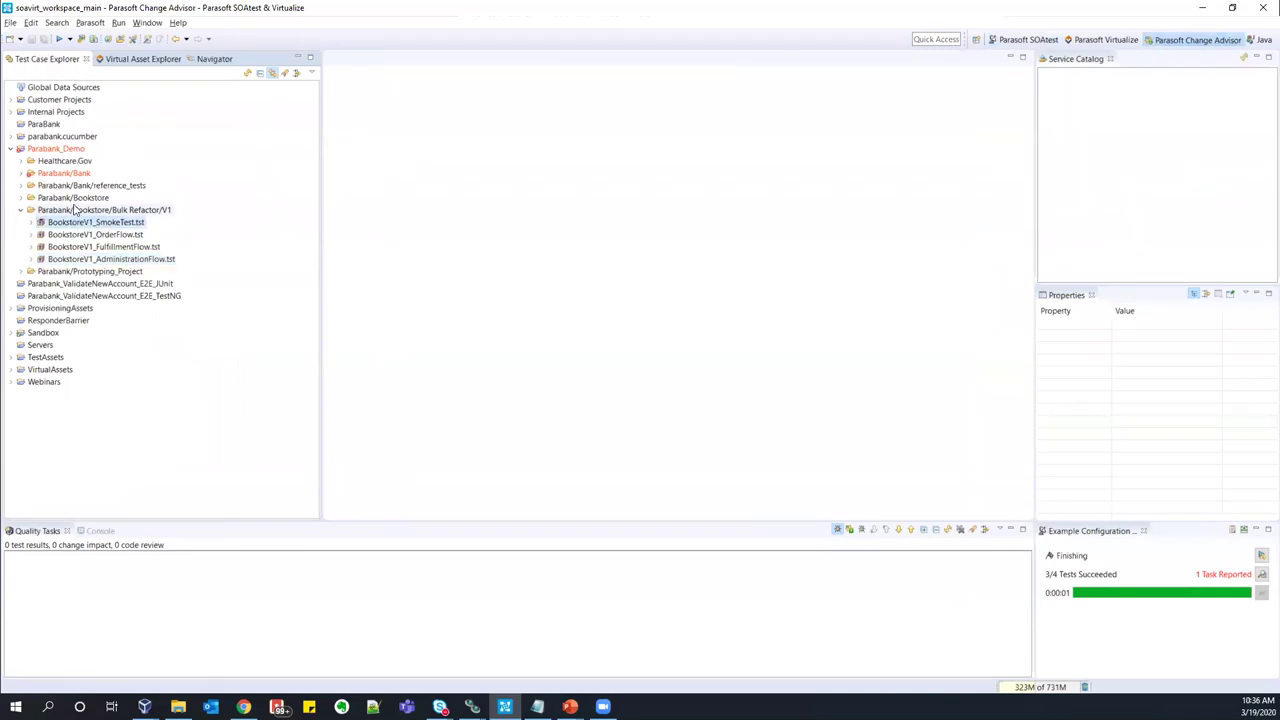
click(86, 211)
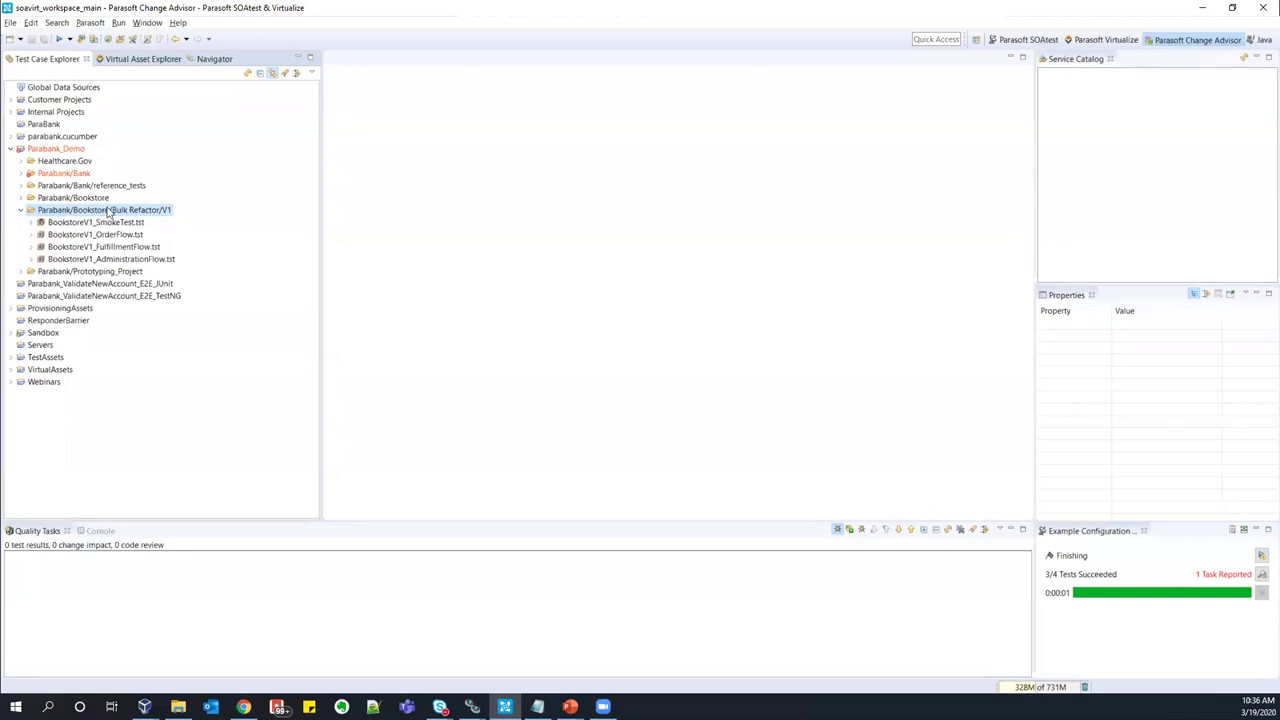
- Start a change impact analysis against a specified service description of type WSDL
click(82, 42)
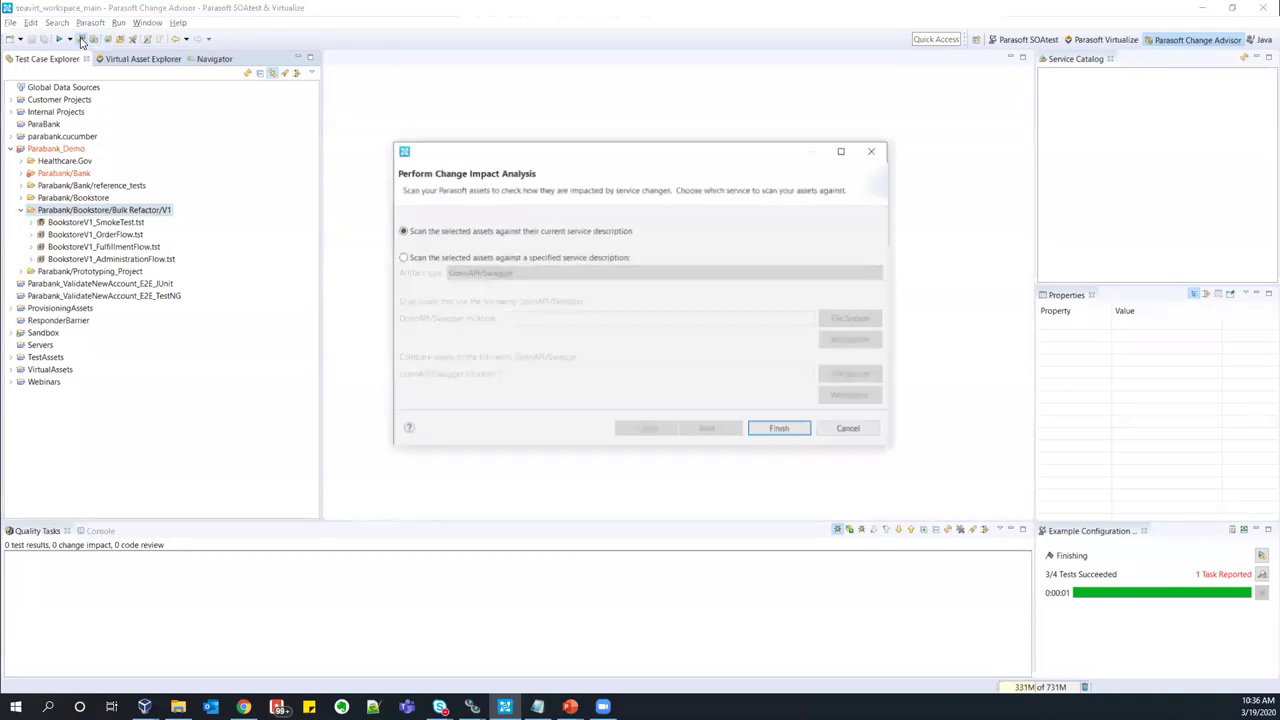
click(528, 262)
click(529, 271)
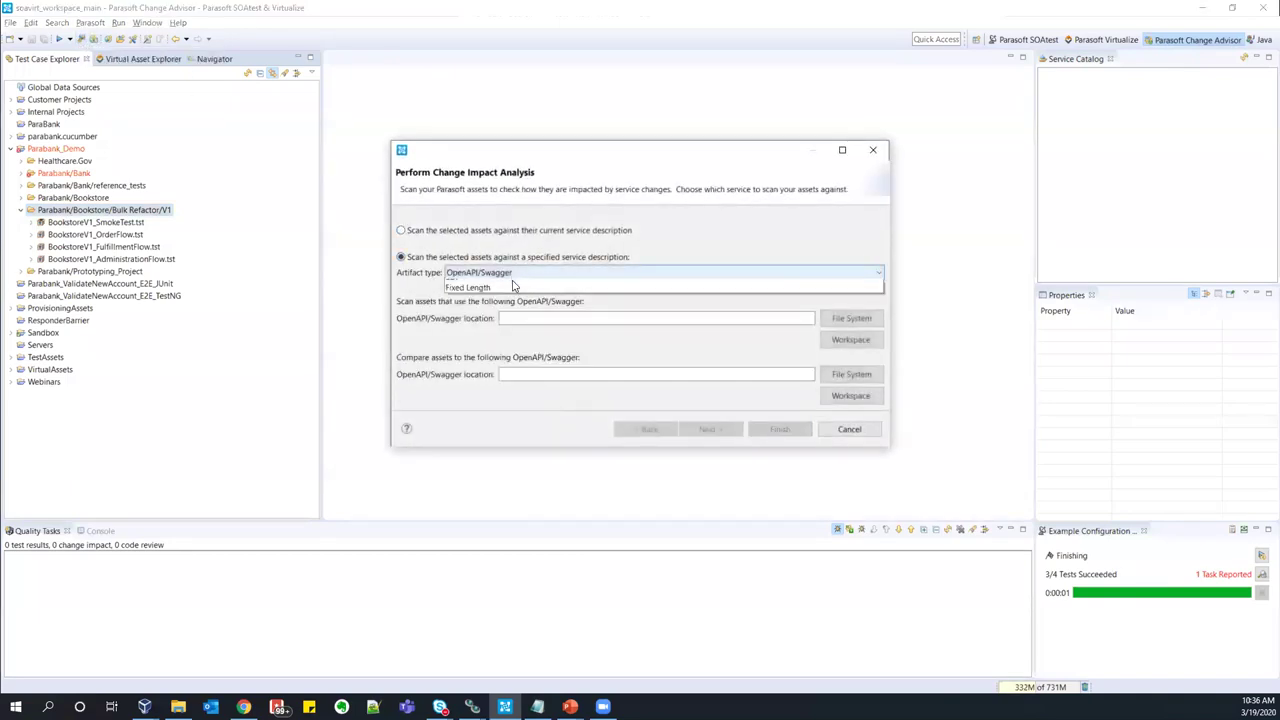
click(482, 316)
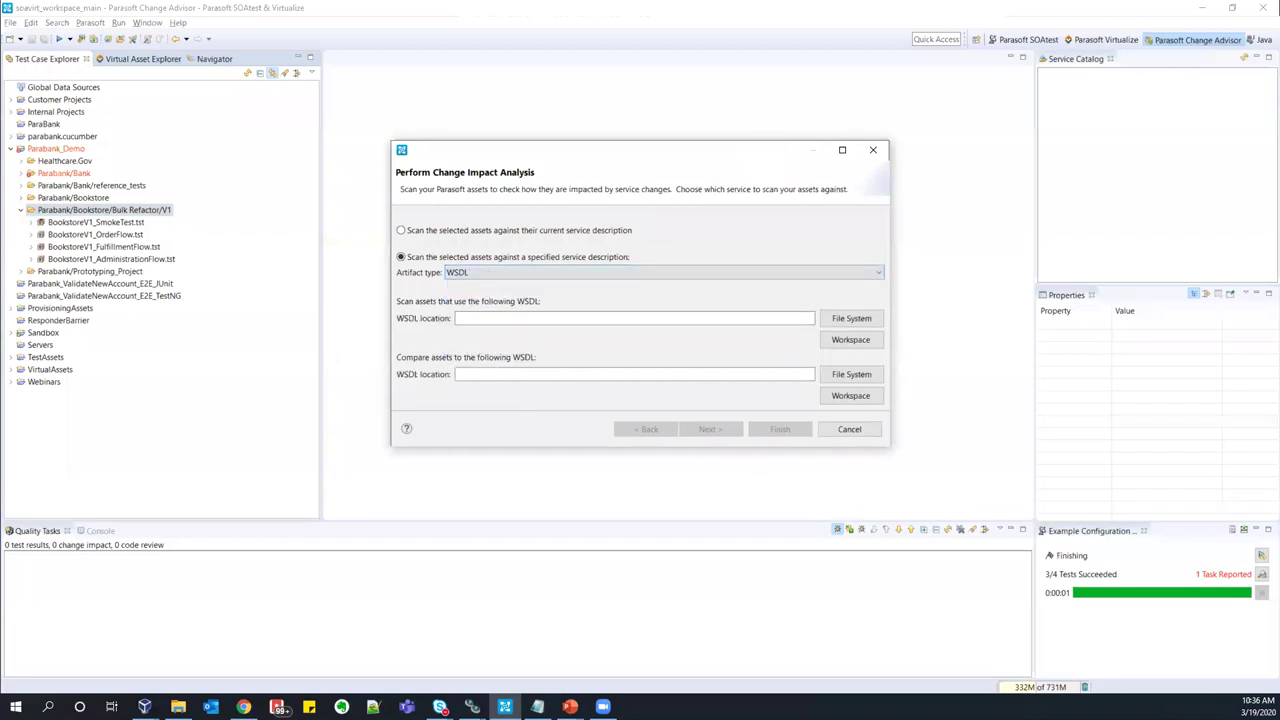
- Enter the store-01?wsdl URL as the service description location
key(alt+Tab)
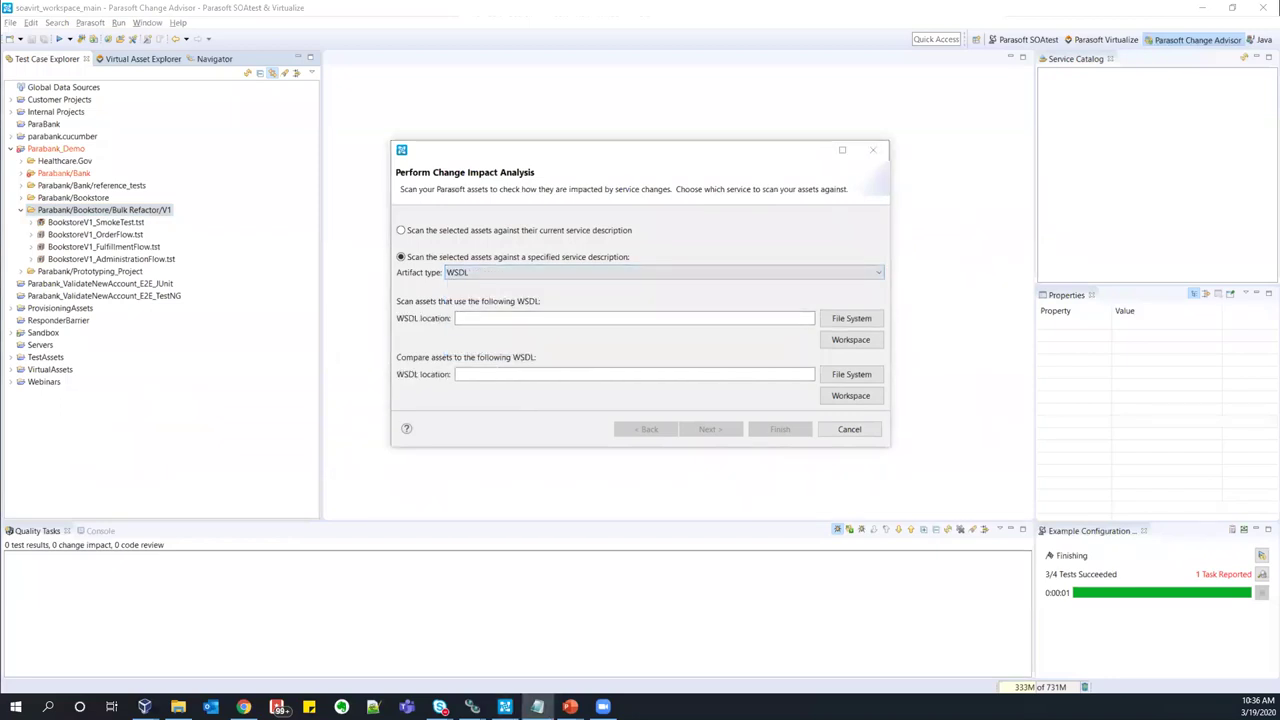
click(453, 318)
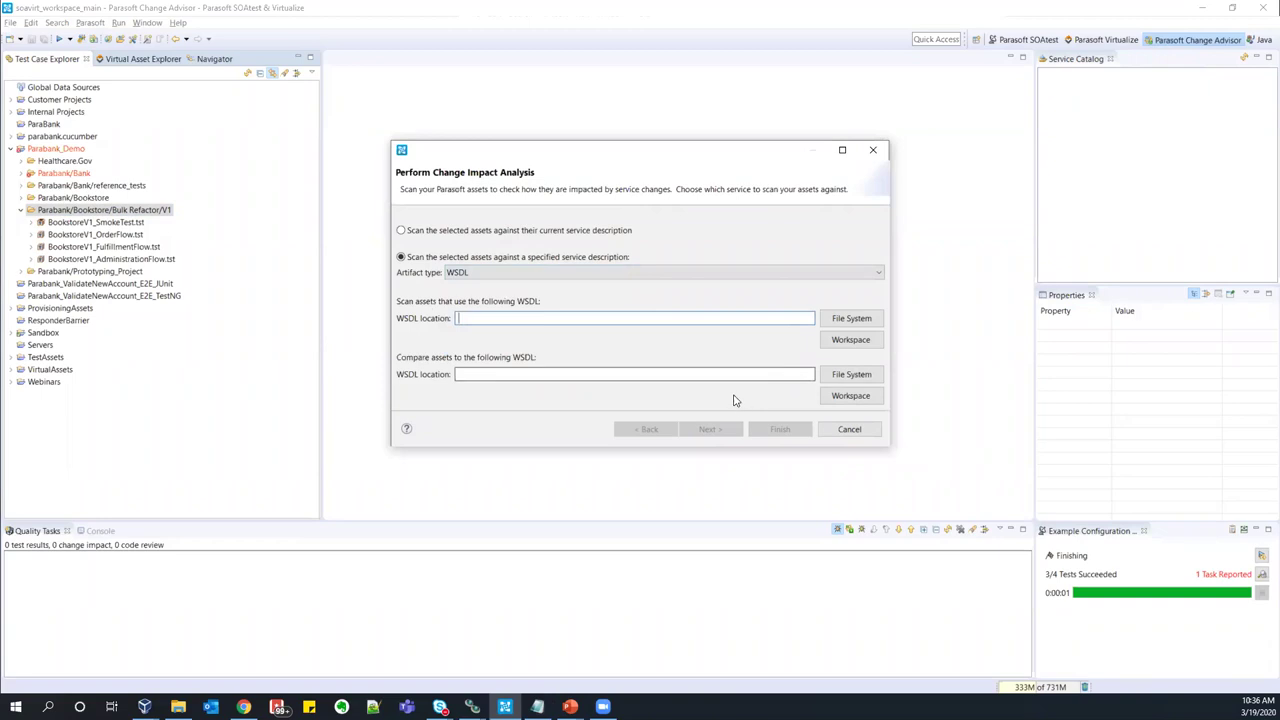
text(http://192.168.56.101:8080/parabank/services/bank/swagger.yaml)
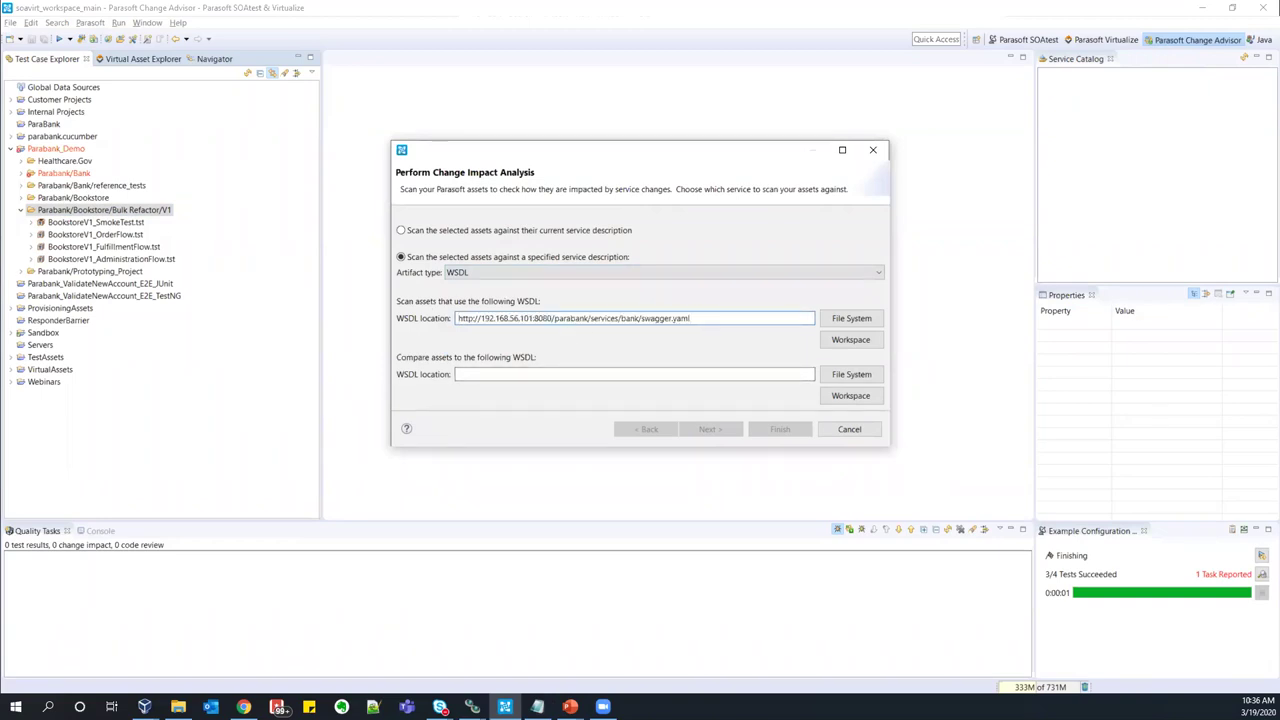
key(alt+Tab)
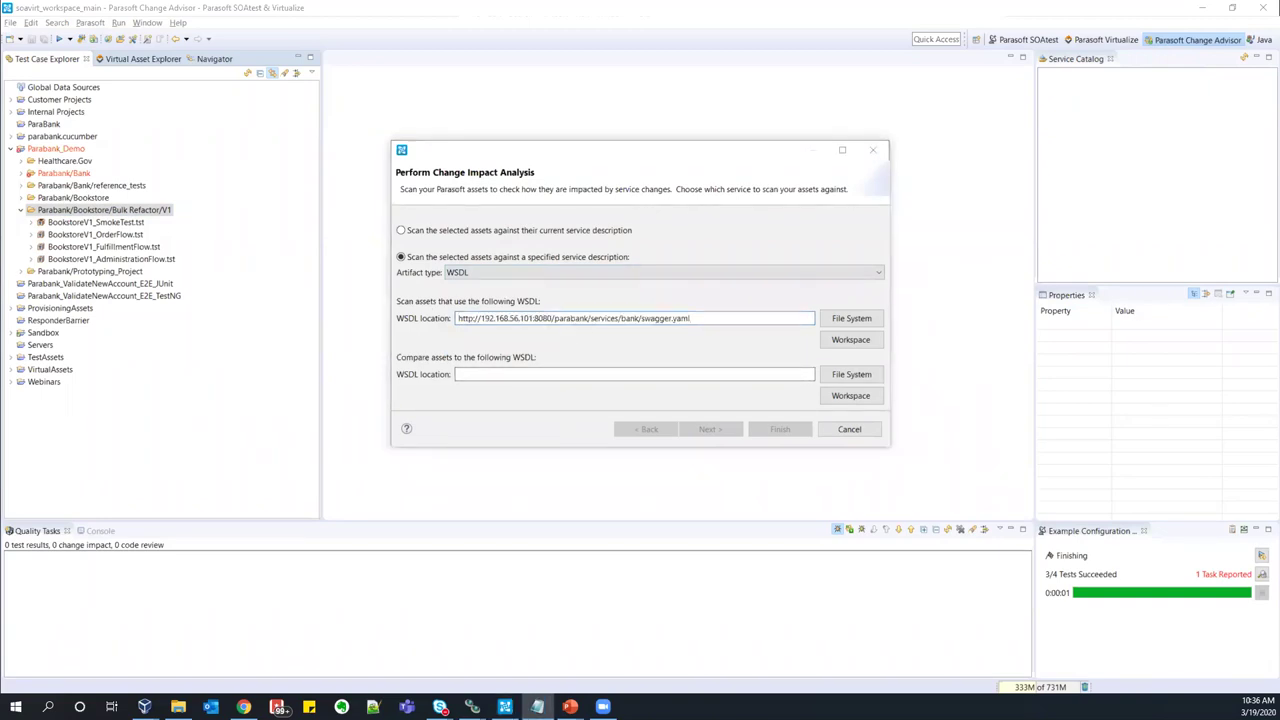
click(700, 317)
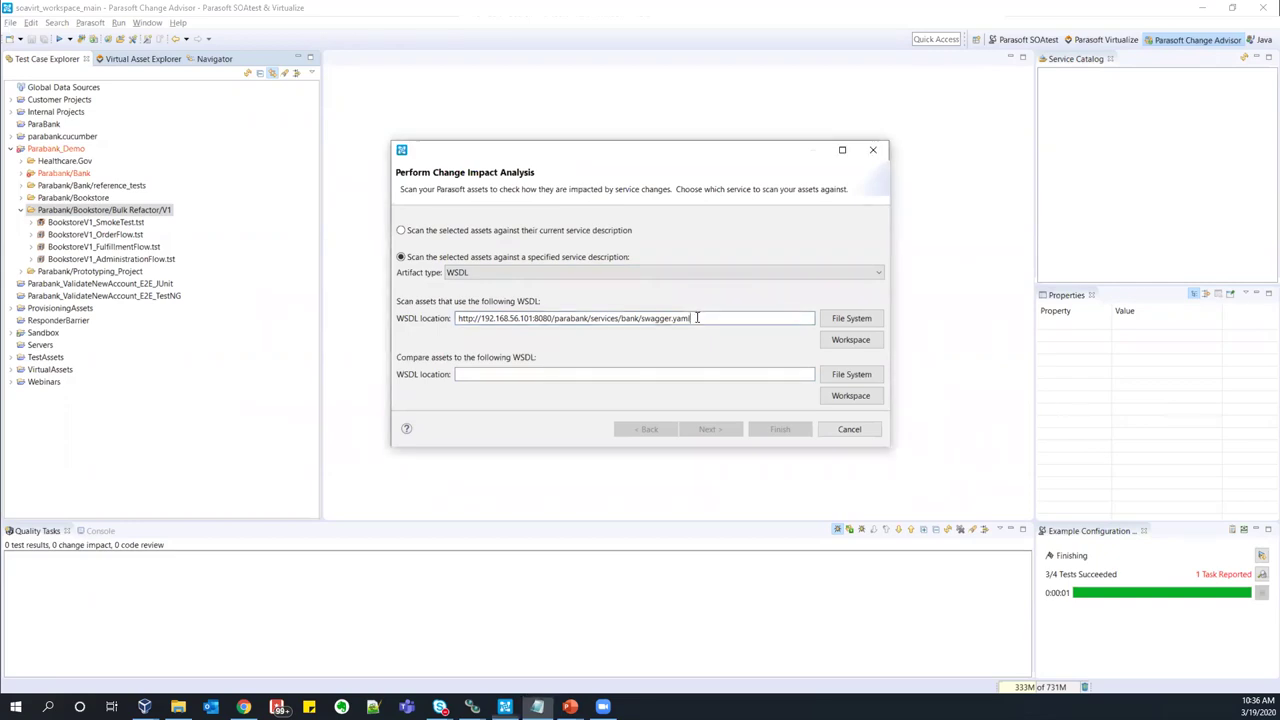
key(ctrl+a)
text(http://192.168.56.101:8080/parabank/services/store-01?wsdl)
text(http://192.168.56.101:8080/parabank/services/store-01?wsdl)
key(ctrl+a)
text(http://192.168.56.101:8080/parabank/services/store-01?wsdl)
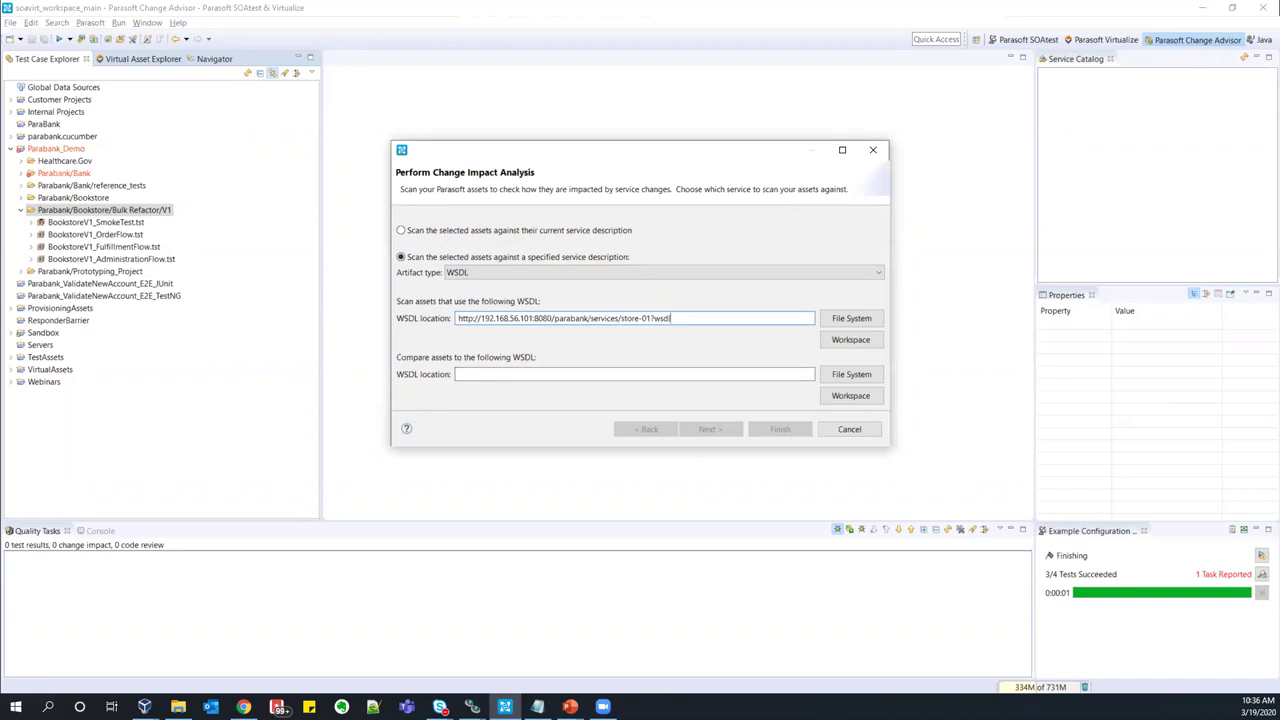
- Enter the store-01V2?wsdl URL for comparison and run the analysis
key(alt+Tab)
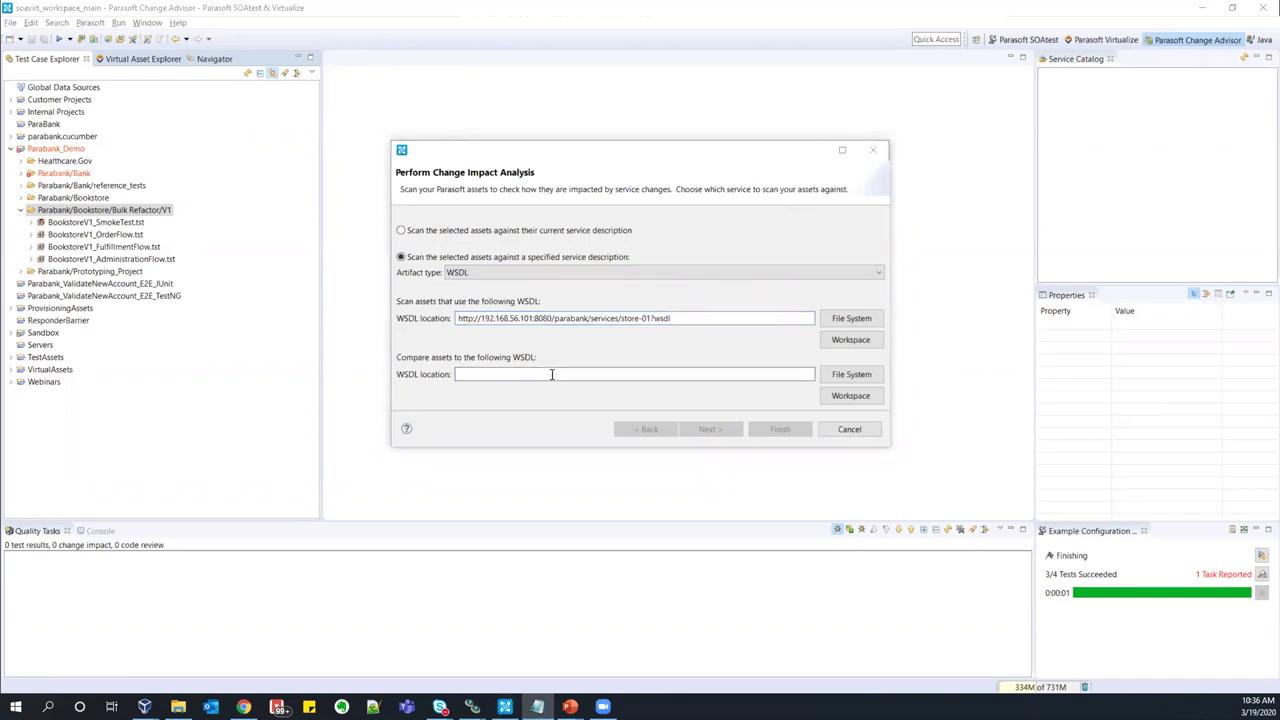
click(503, 371)
text(http://192.168.56.101:8080/parabank/services/store-01V2?wsdl)
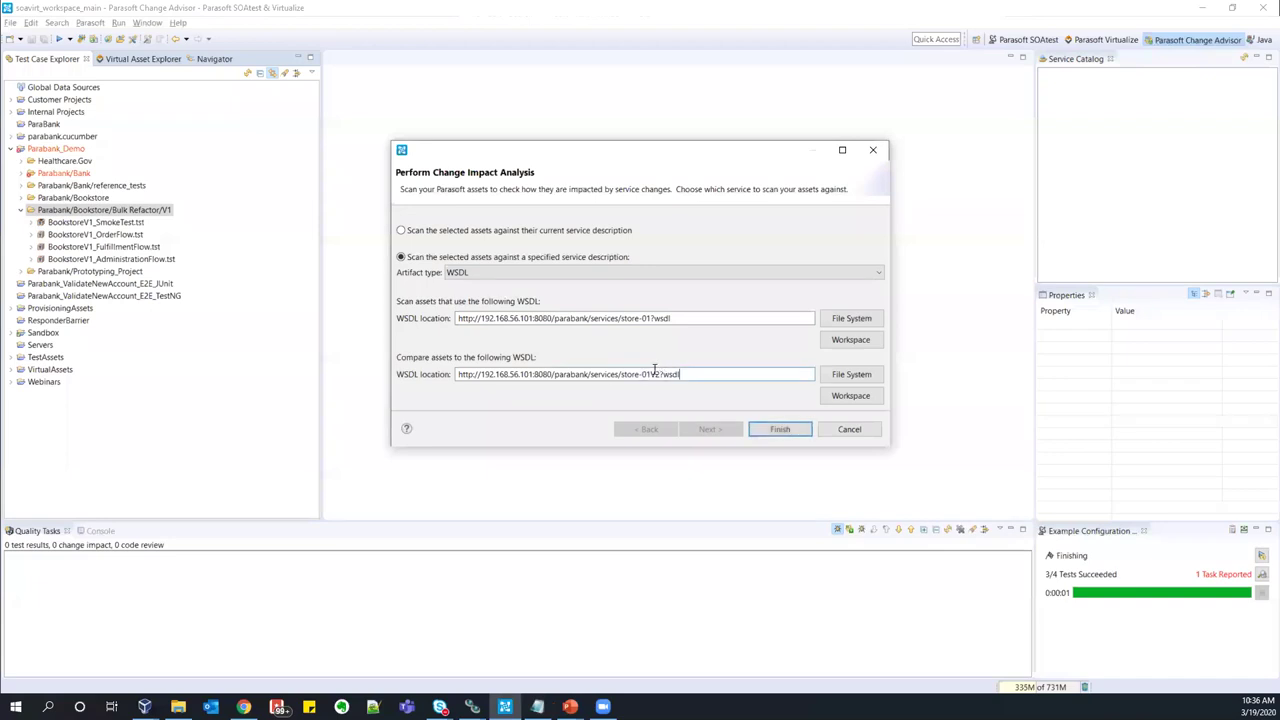
click(700, 370)
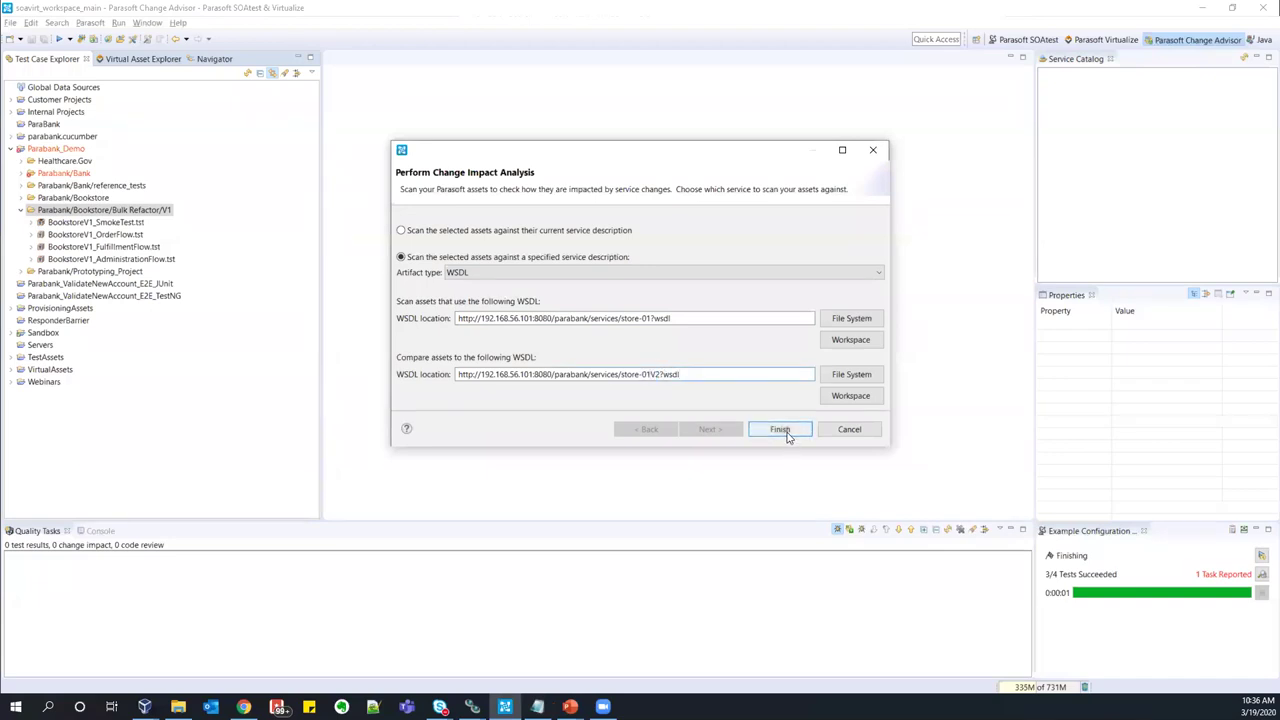
click(780, 430)
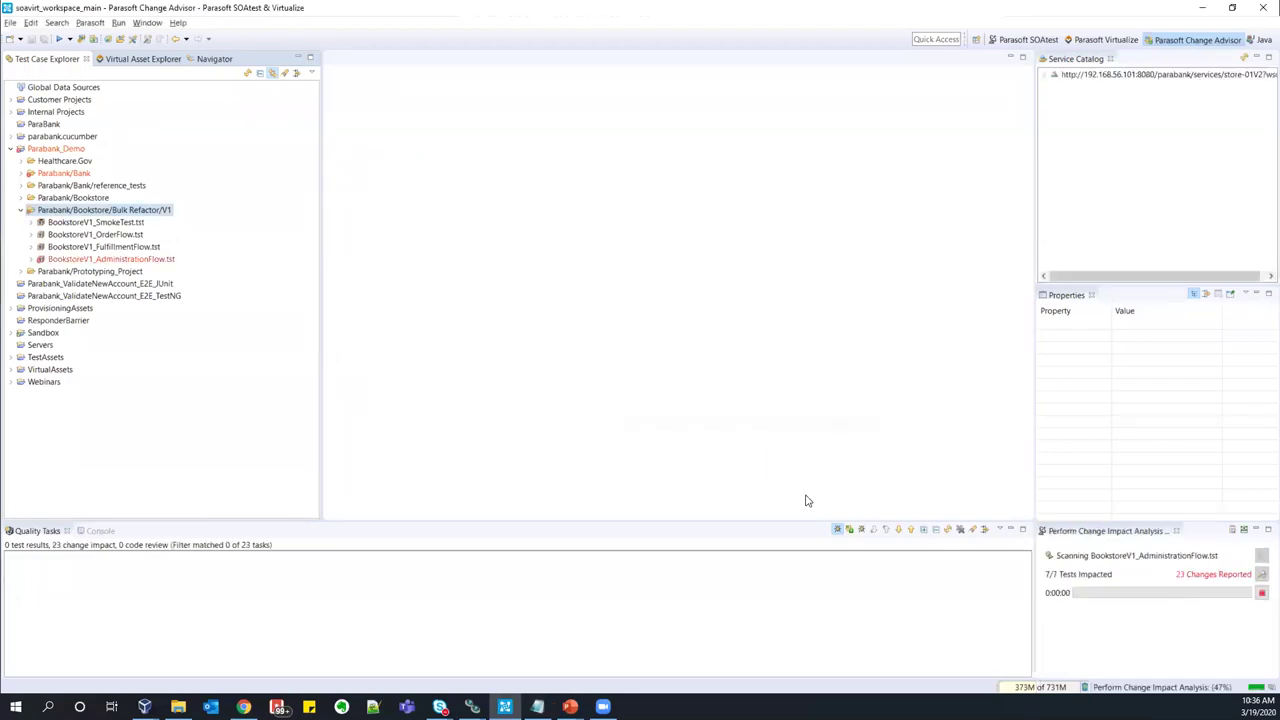
- Expand the store-01?wsdl results per BookstoreV1 test file and the catalog's Current and Old Version entries
click(849, 531)
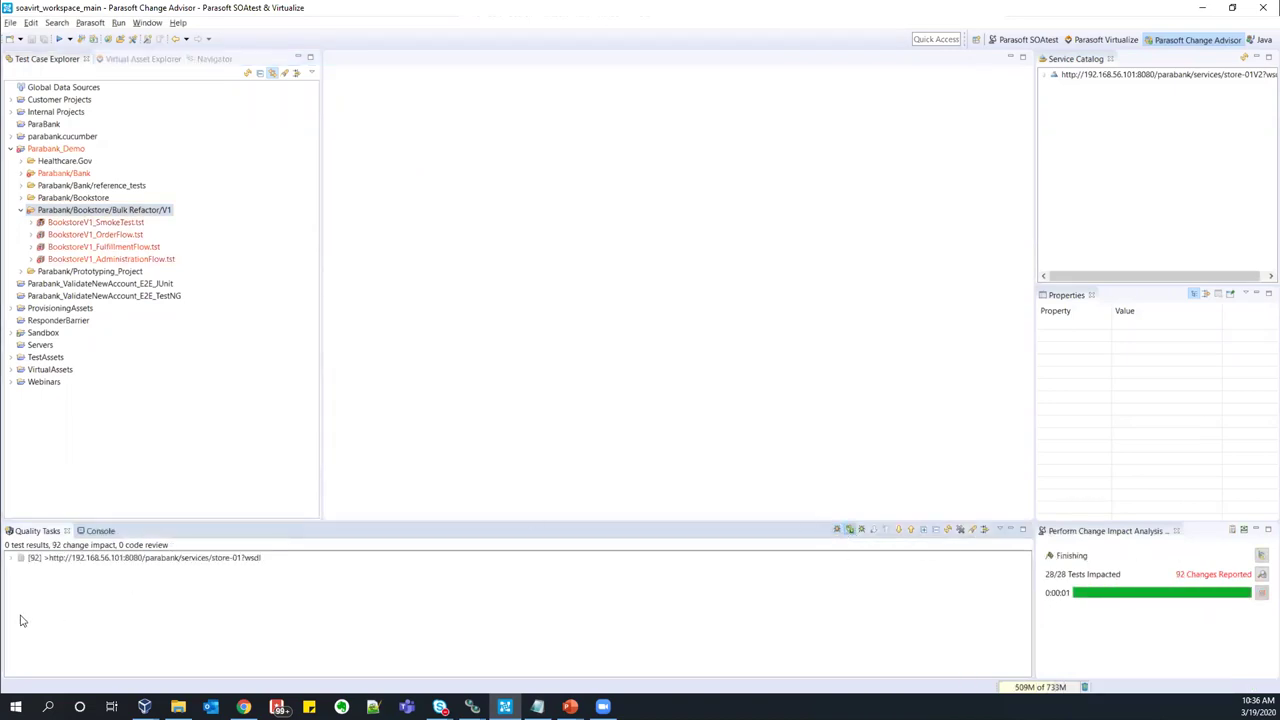
click(12, 559)
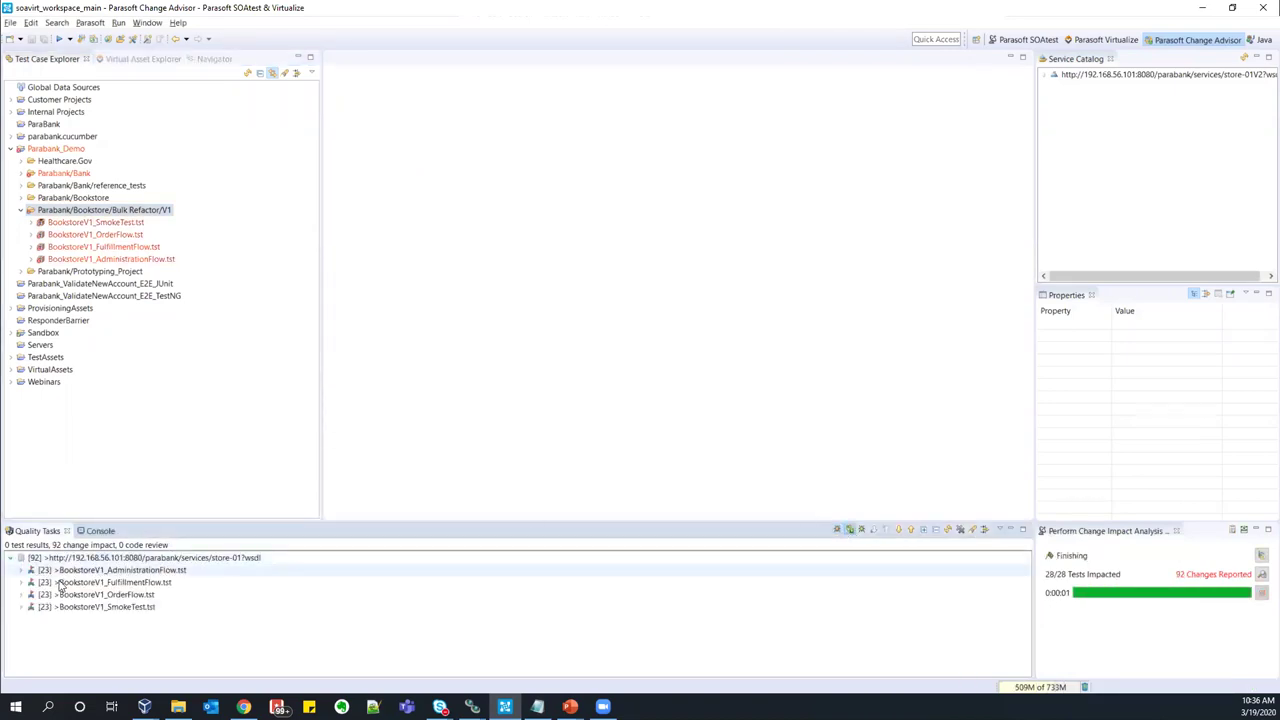
click(83, 607)
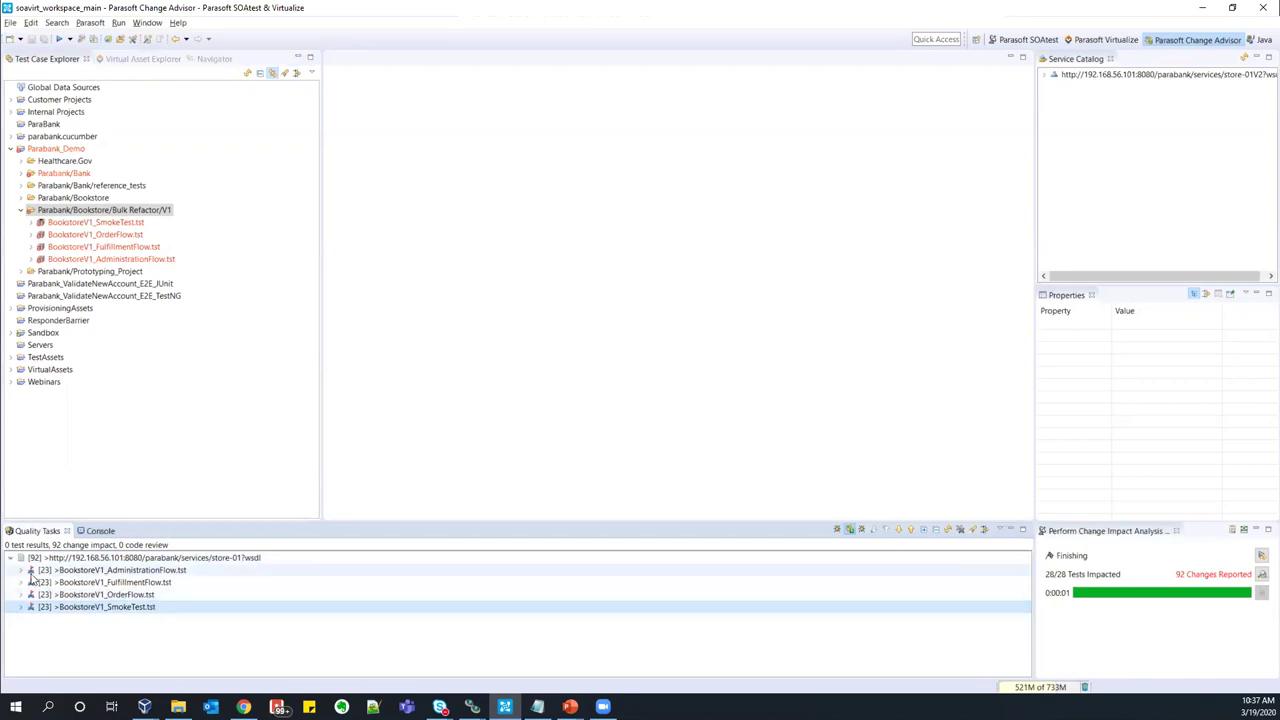
click(24, 572)
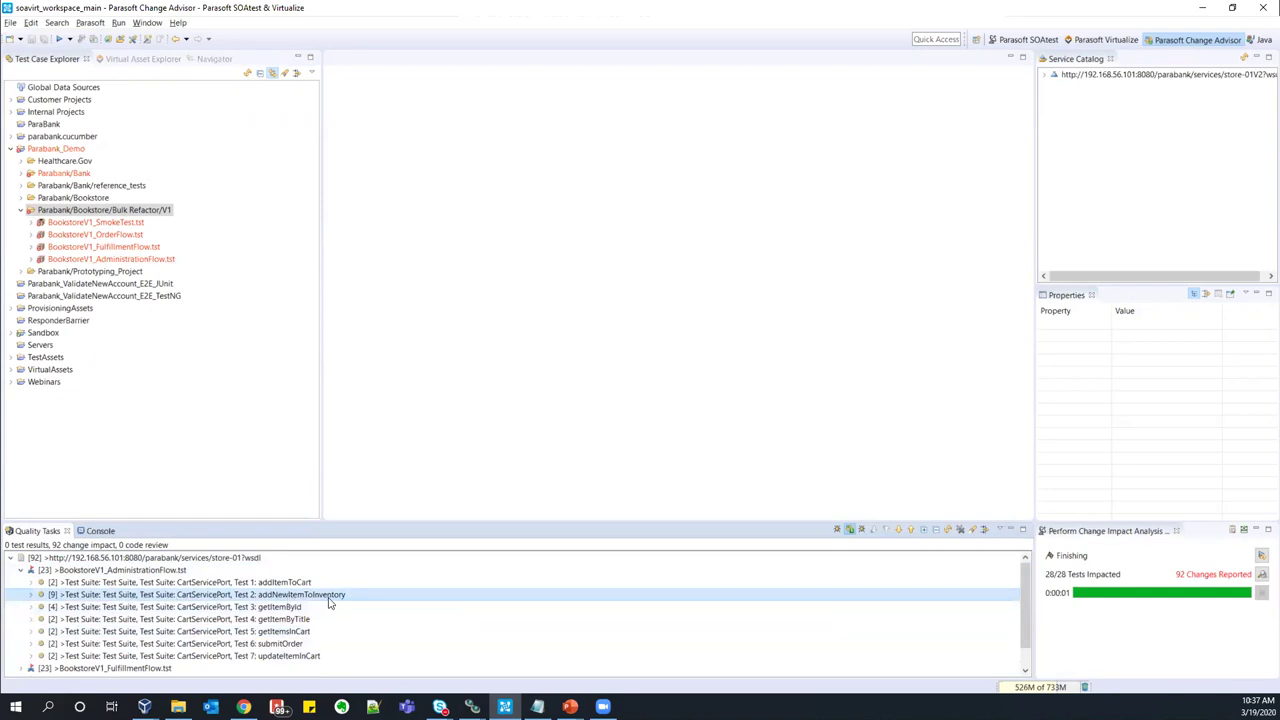
click(1045, 75)
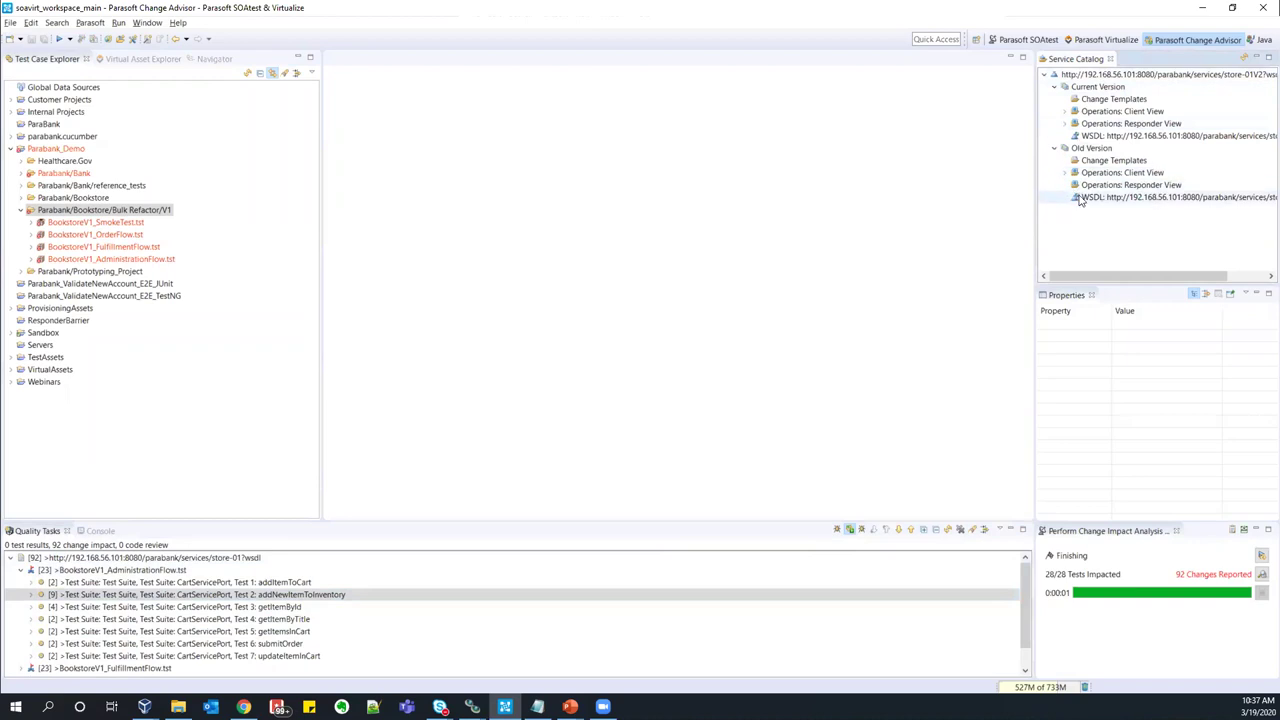
click(20, 570)
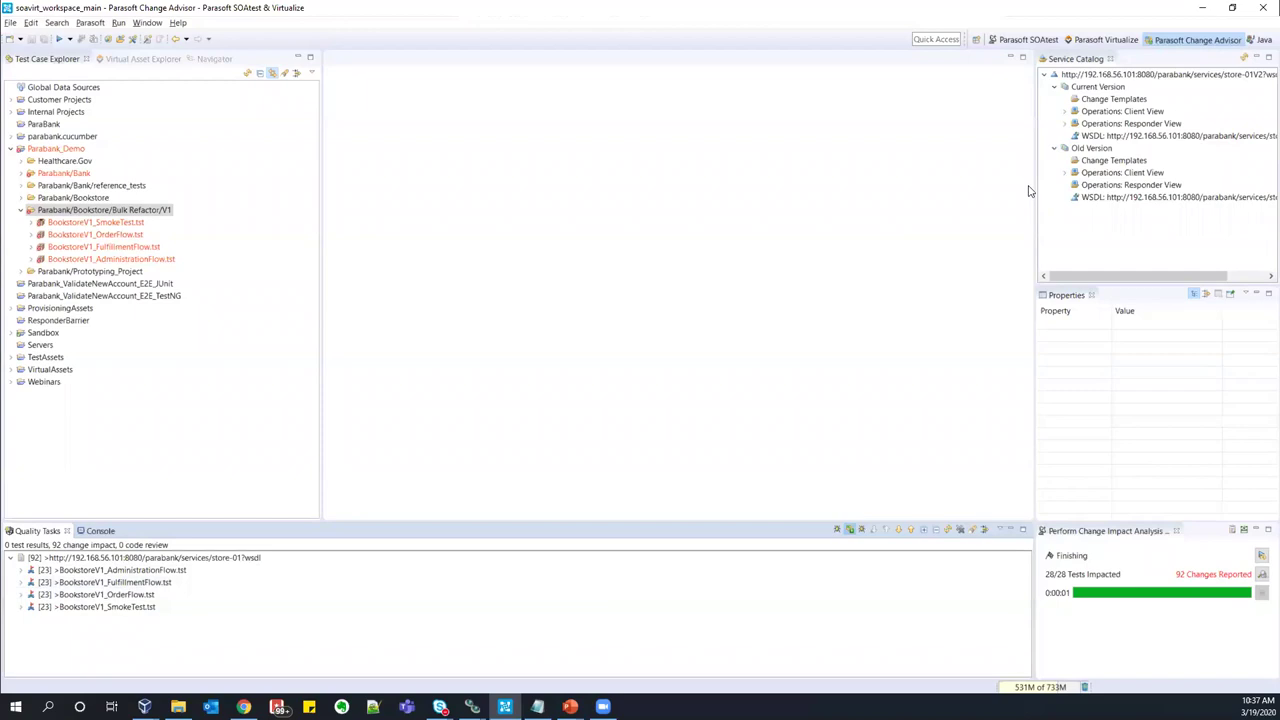
click(1090, 148)
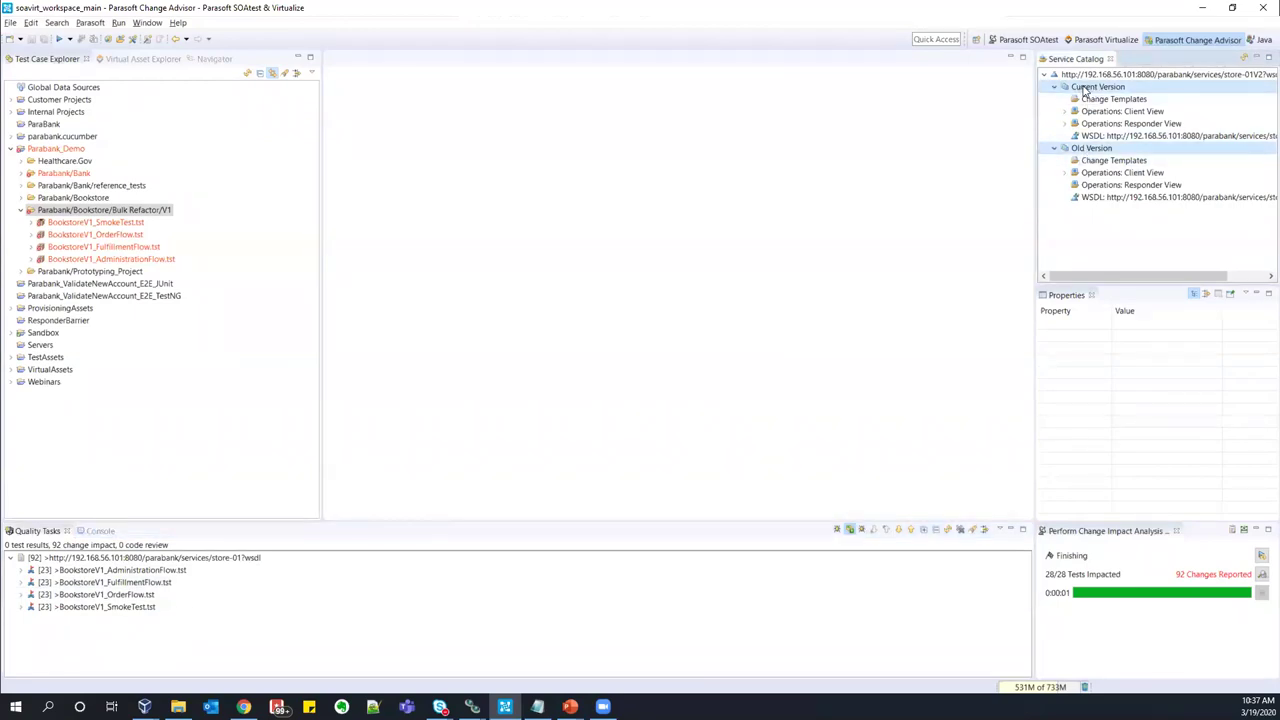
- Start an Old Version -> Current Version change template located in Parabank_Demo/Parabank/Bookstore/Bulk Refactor
right_click(1084, 90)
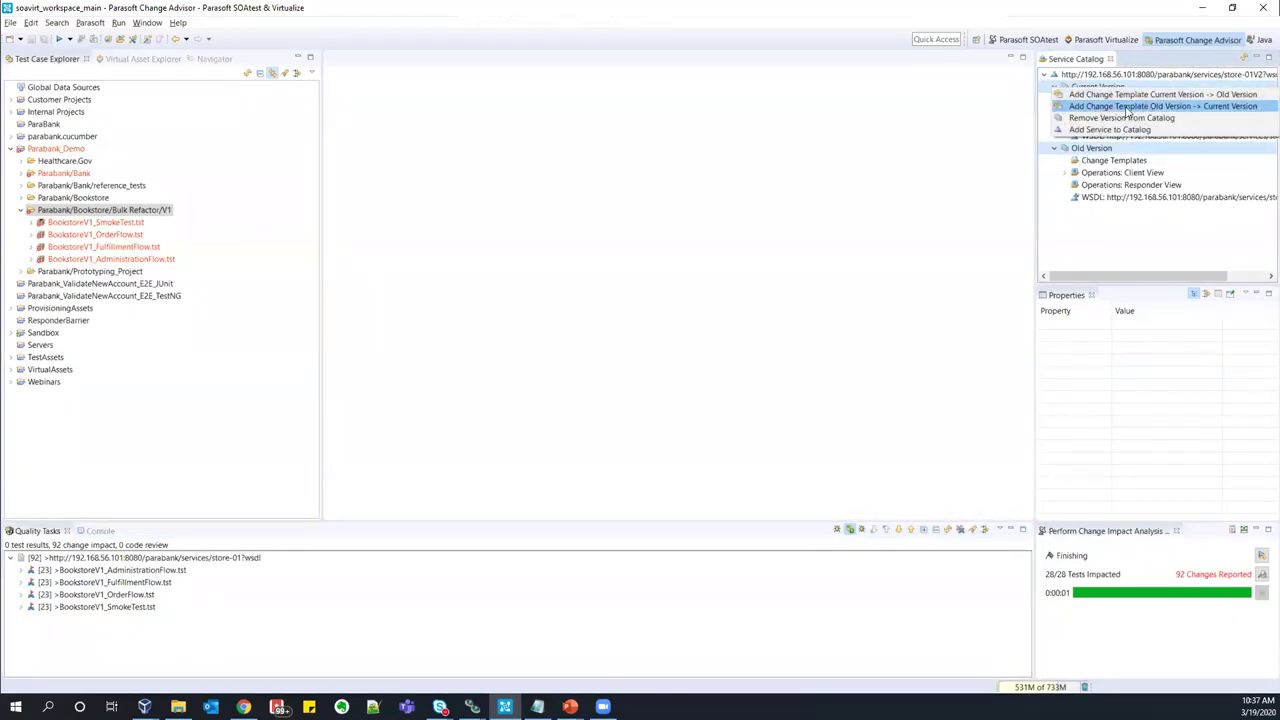
click(1161, 107)
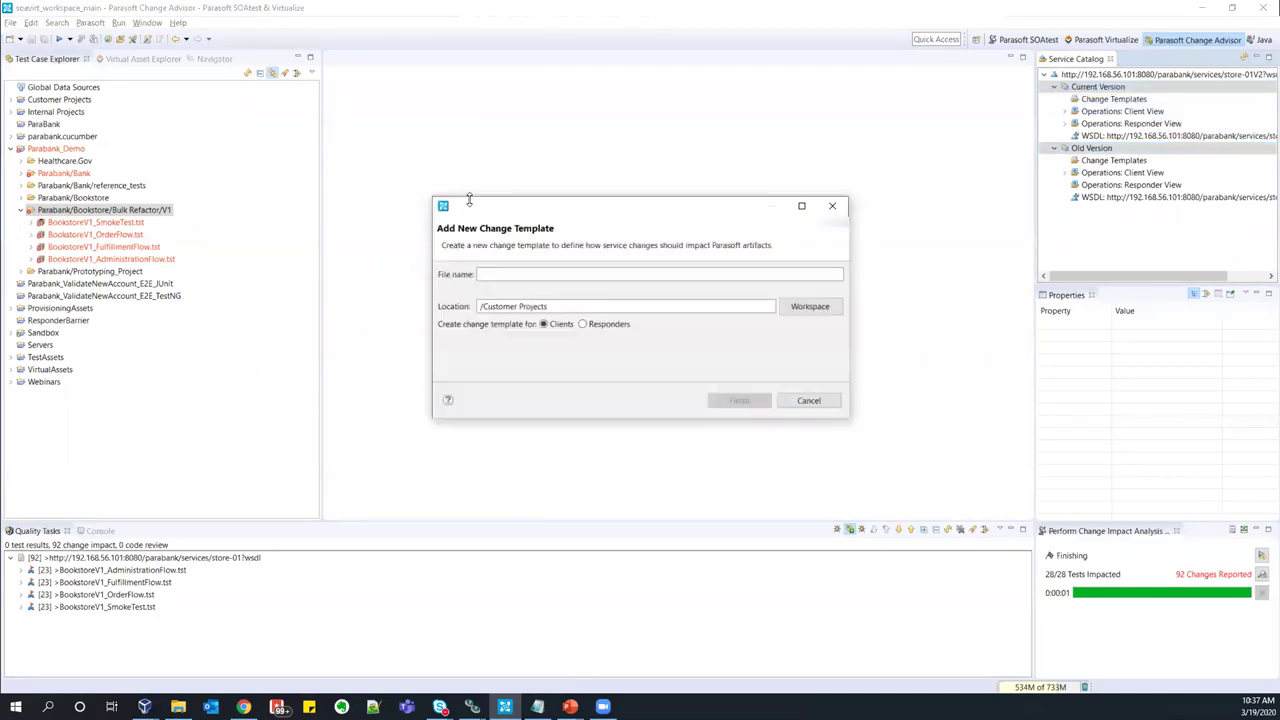
click(796, 308)
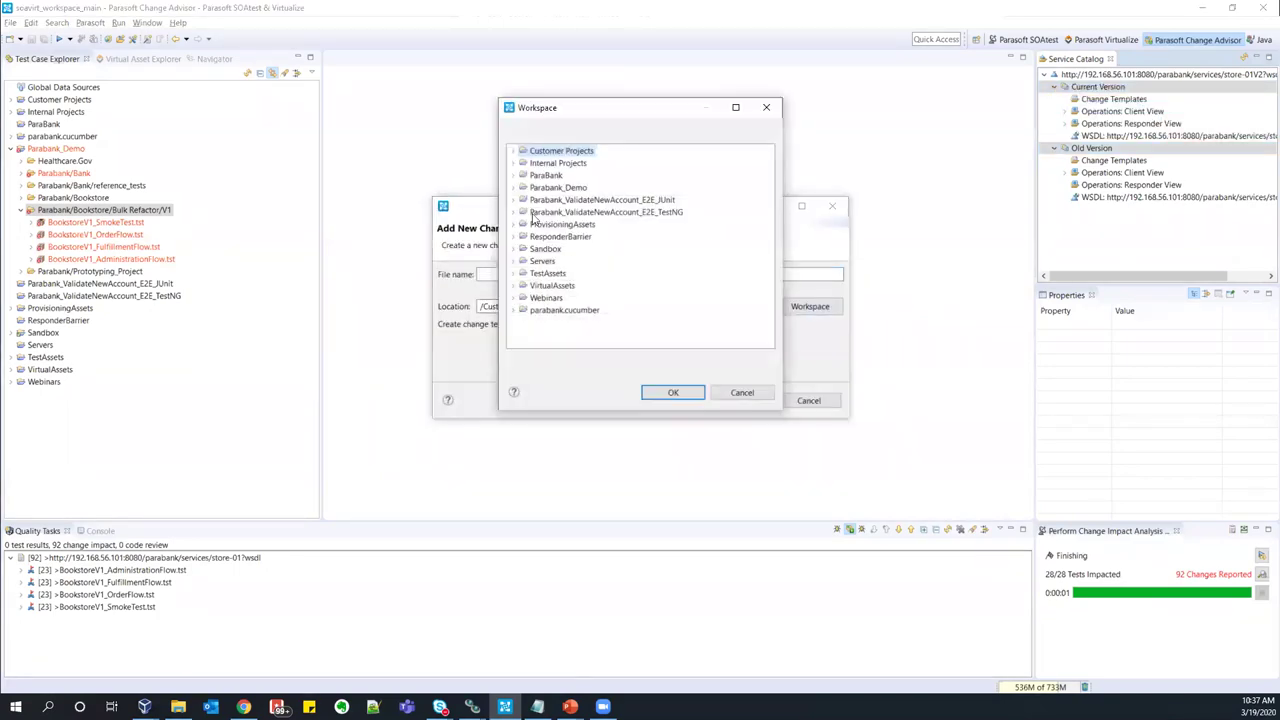
click(514, 188)
click(523, 213)
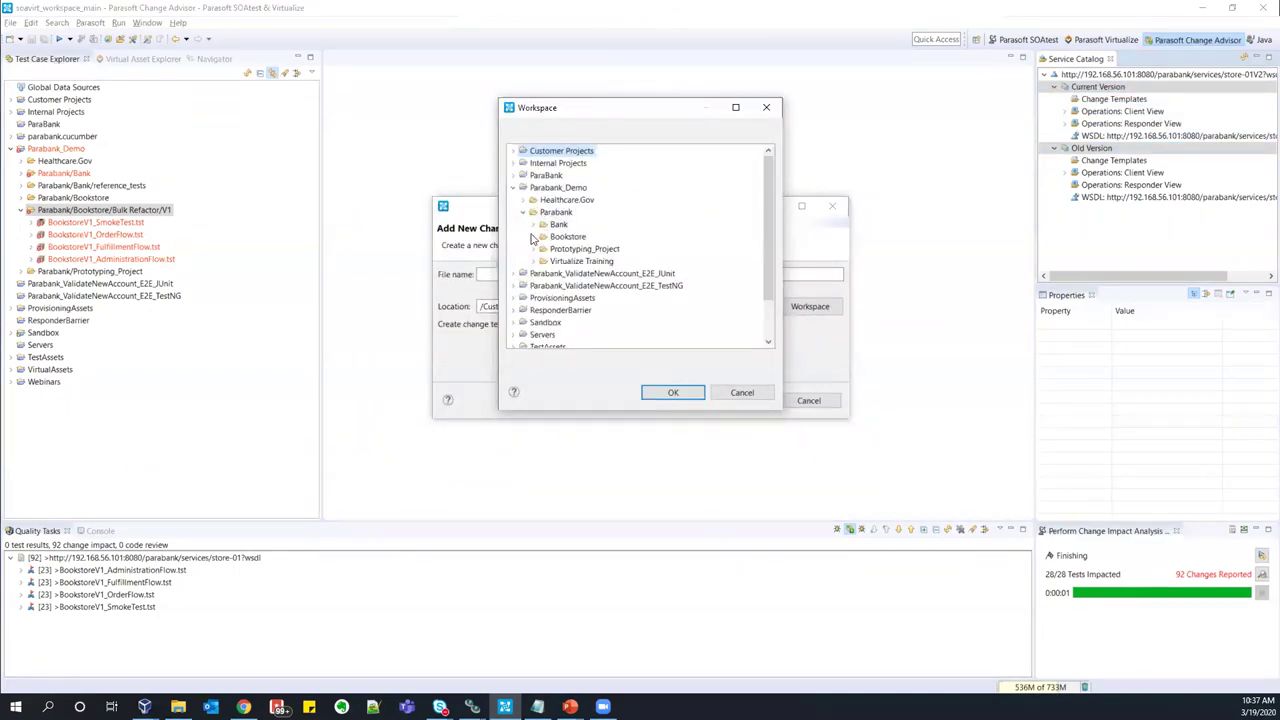
click(533, 237)
click(583, 249)
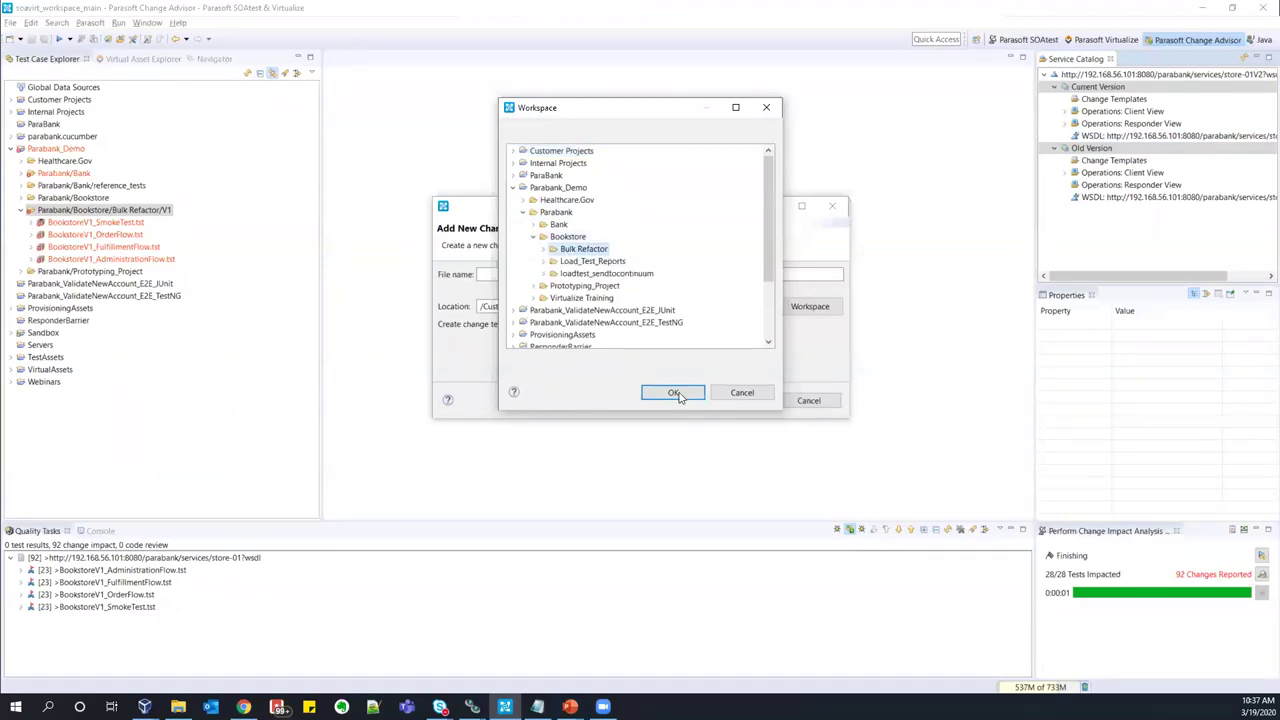
click(673, 392)
- Name the template BookstoreV1V2, create it, and maximize its editor
text(BookstoreV1V2)
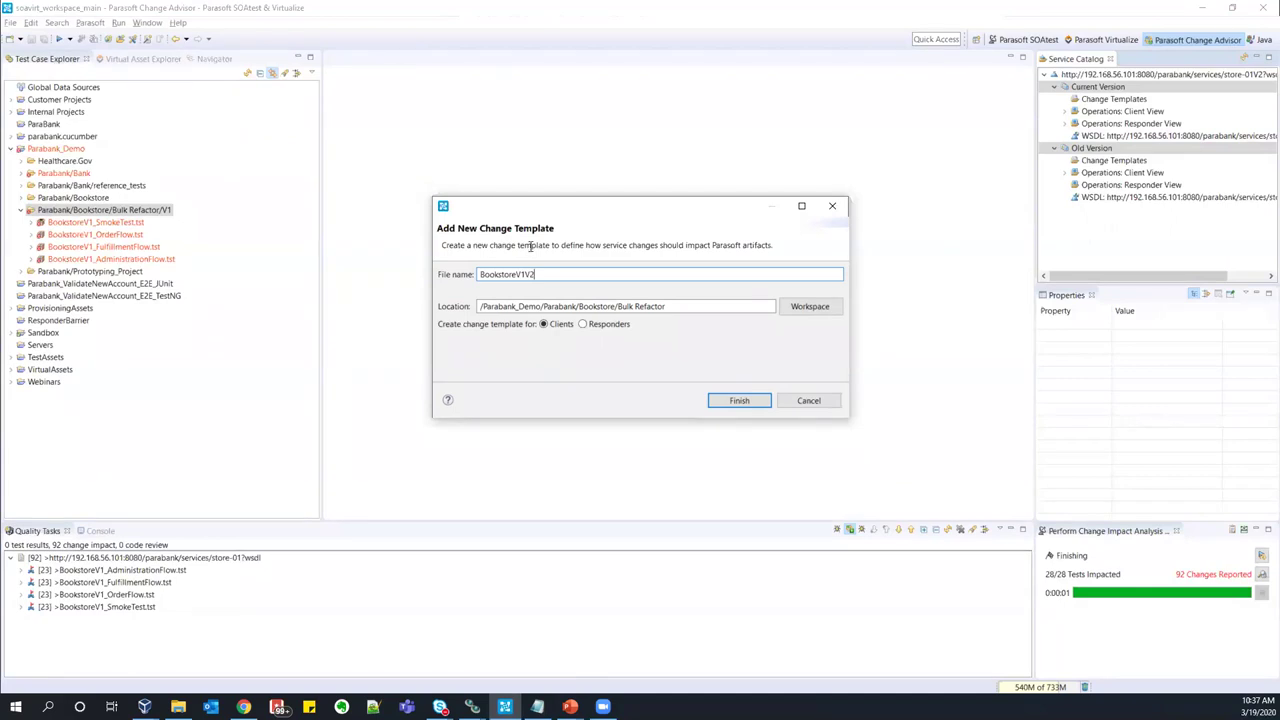
click(737, 400)
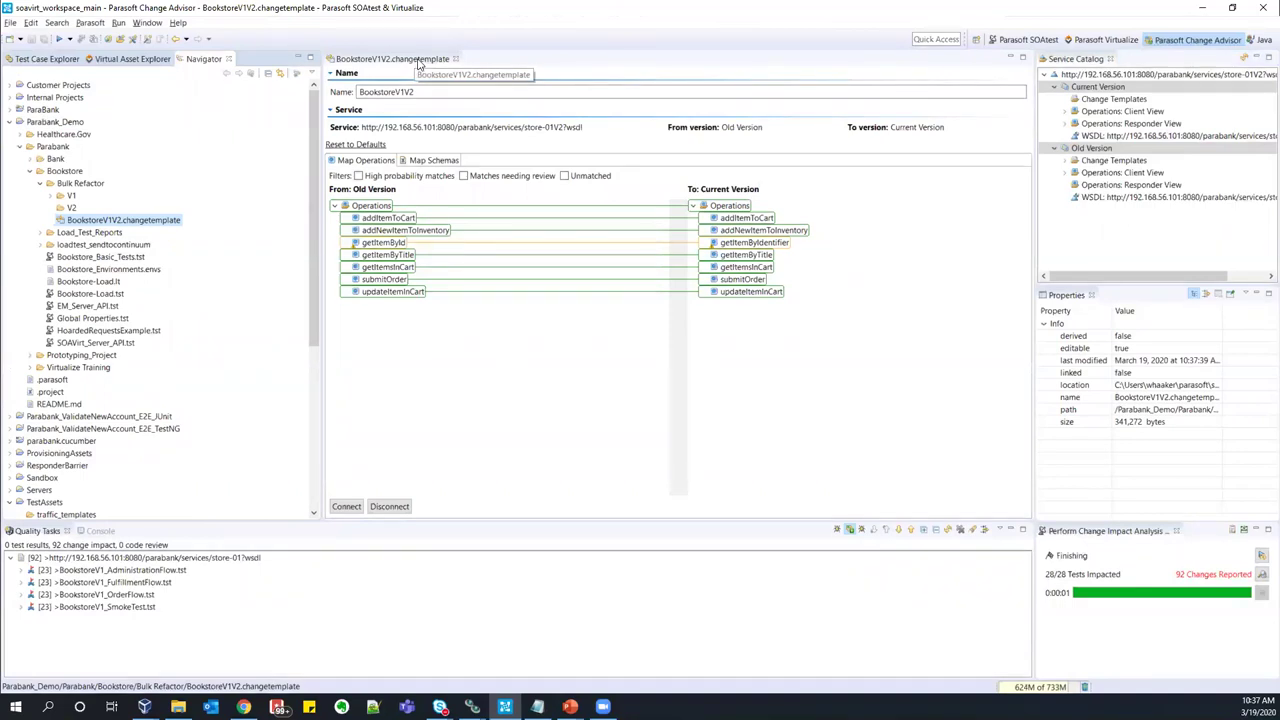
double_click(418, 64)
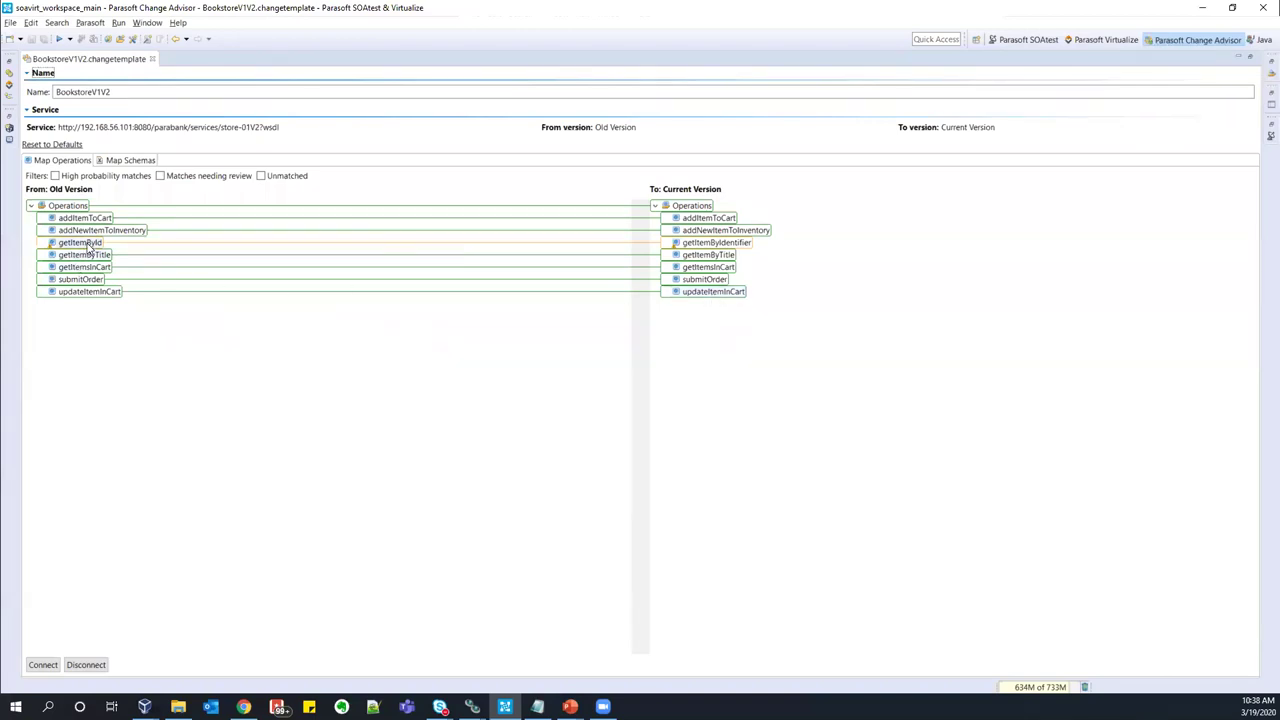
- Accept getItemById as mapped to getItemByIdentifier, then show the getItemsInCart schema mapping
drag(86, 245, 738, 252)
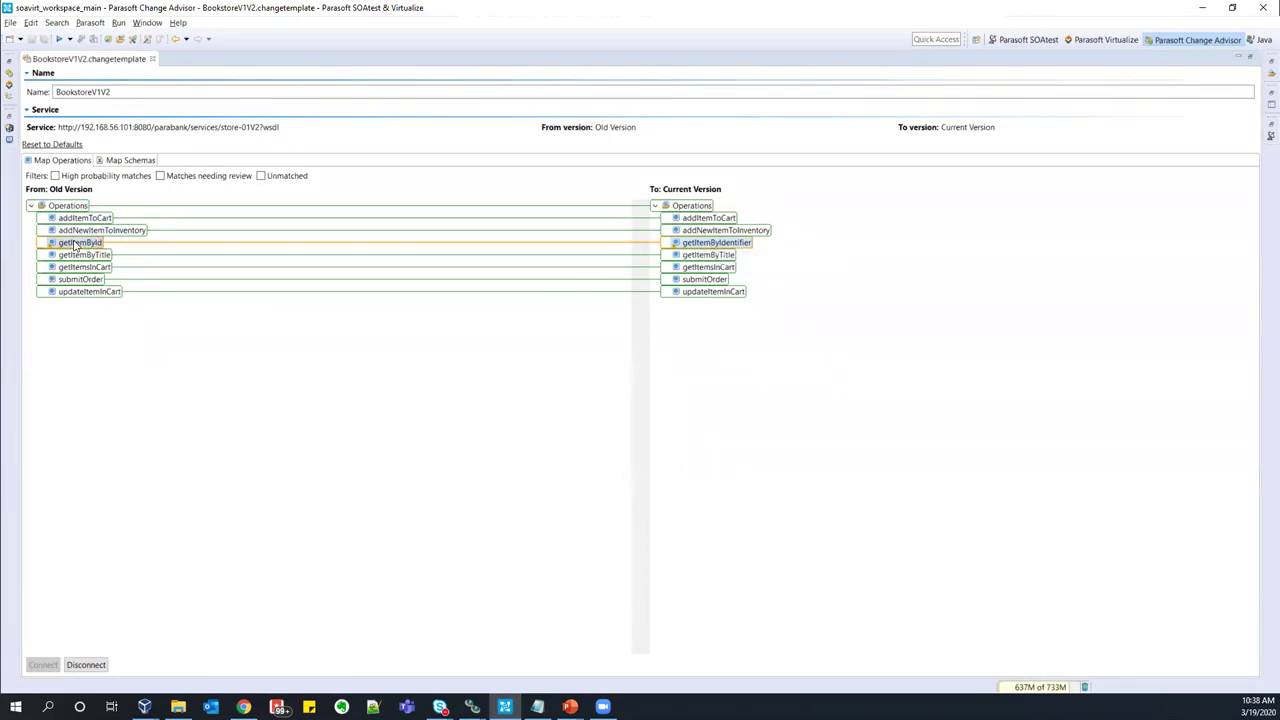
right_click(713, 246)
click(740, 249)
click(130, 161)
click(116, 231)
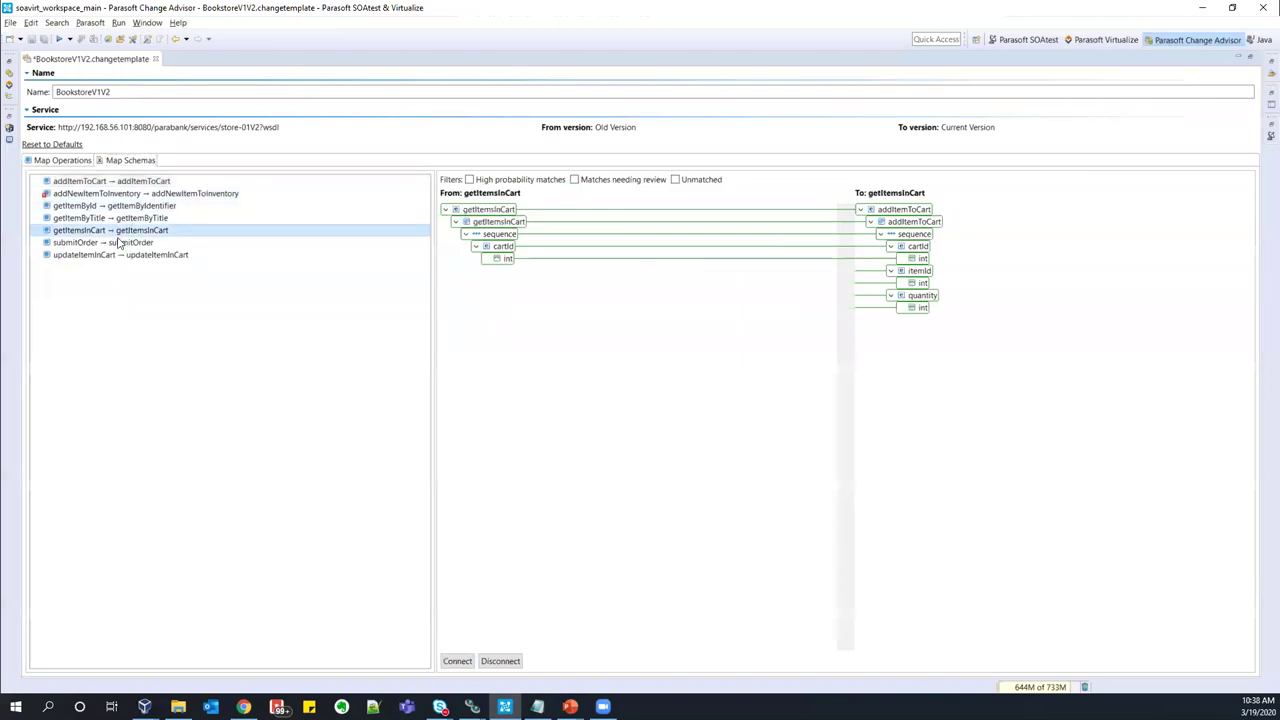
- In the addNewItemToInventory schema mapping, disconnect the wrong price-to-genre link
key(Up)
key(Up)
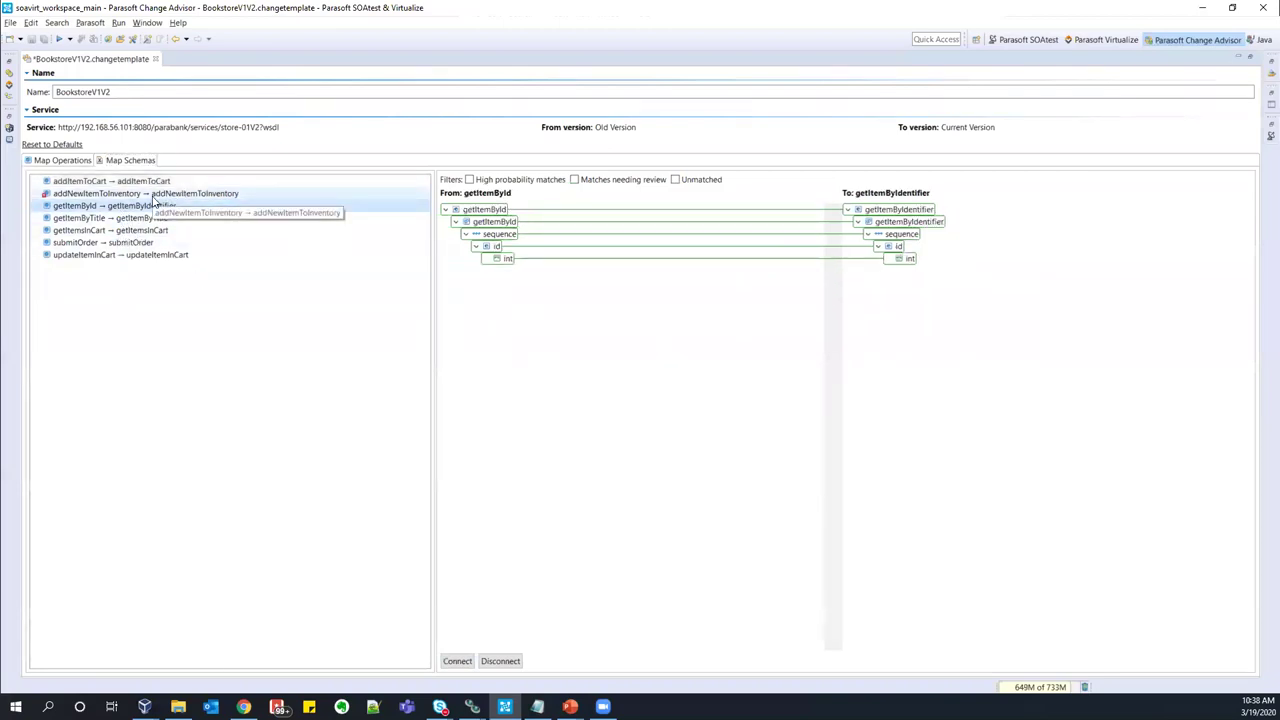
click(155, 195)
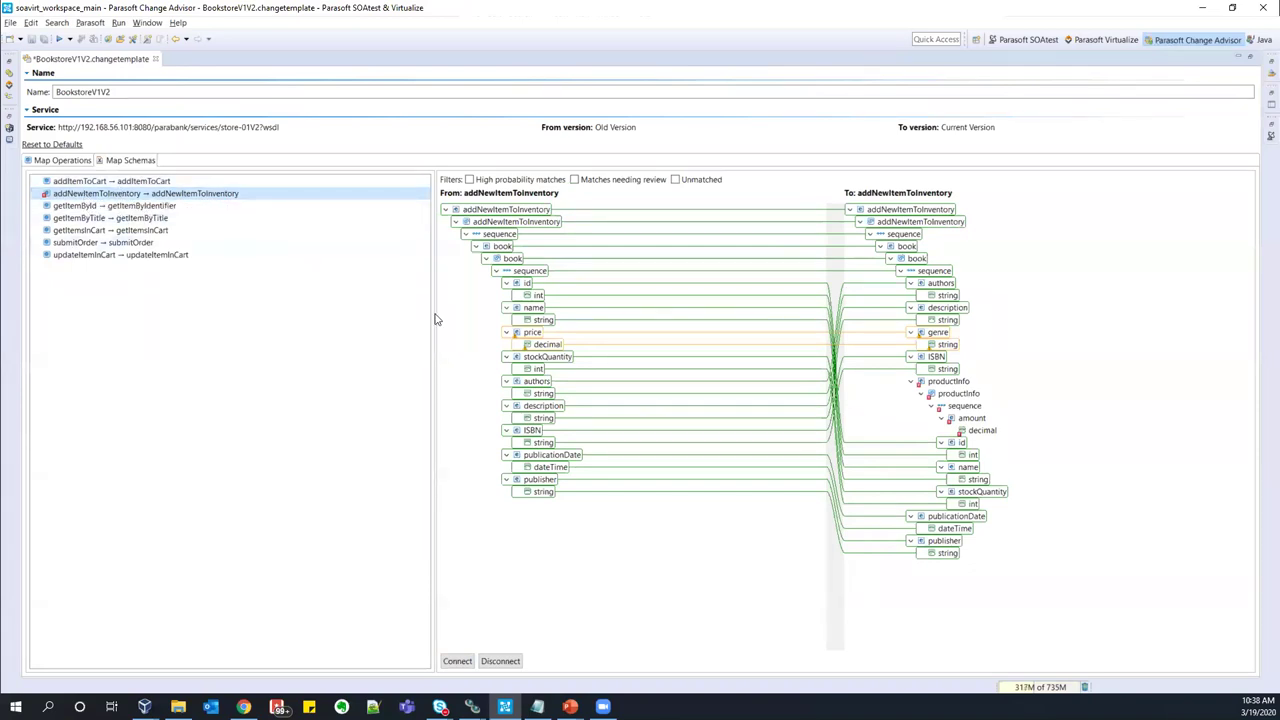
click(530, 333)
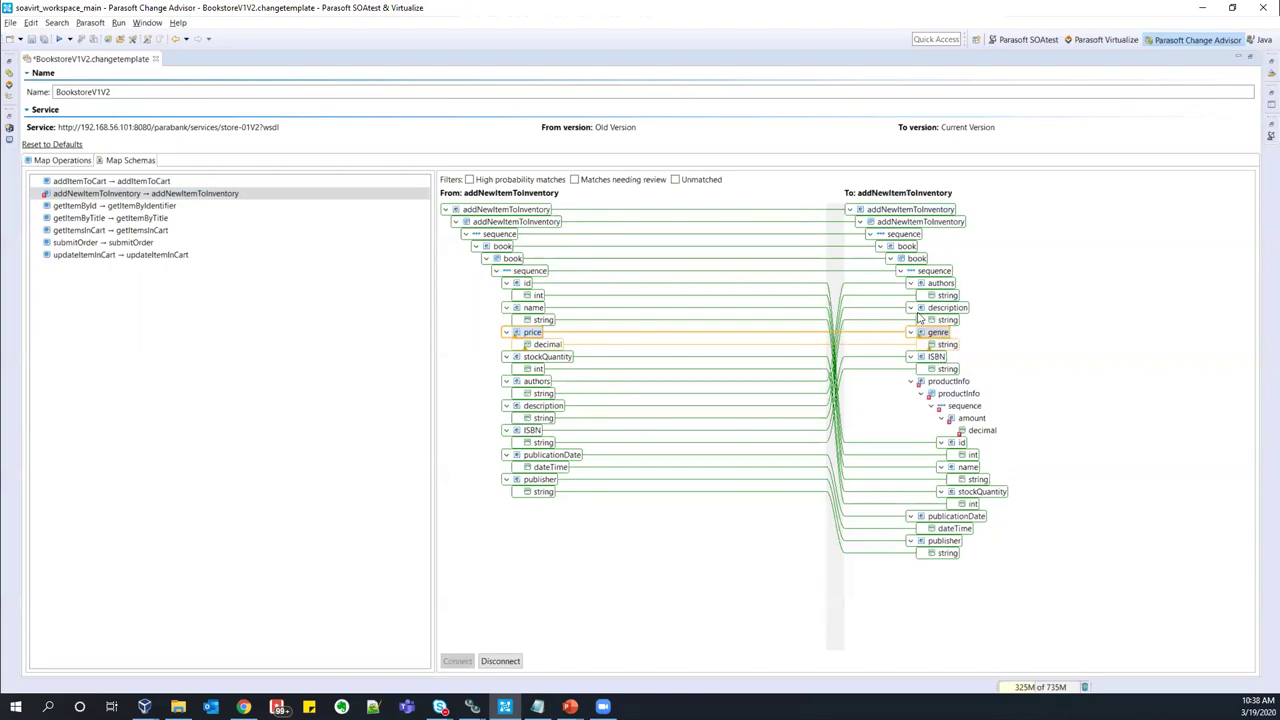
click(502, 661)
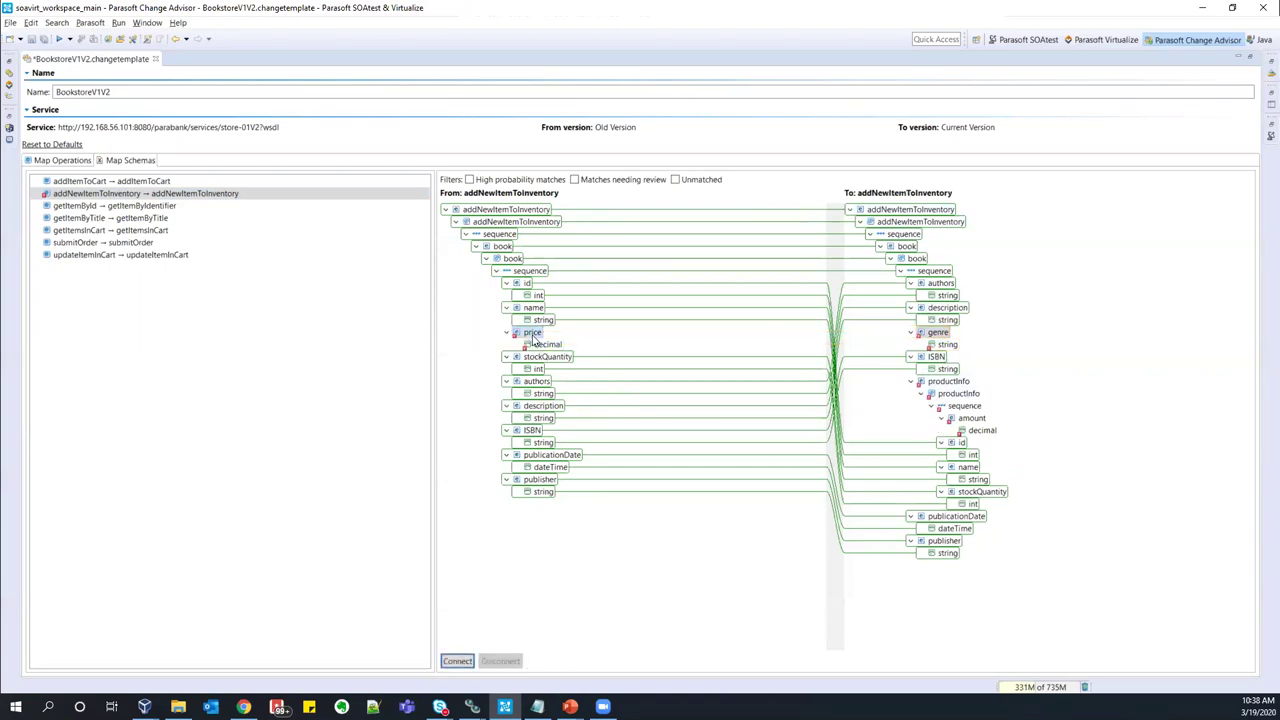
- Connect price to the productInfo amount element and bring up productInfo's default values
click(972, 419)
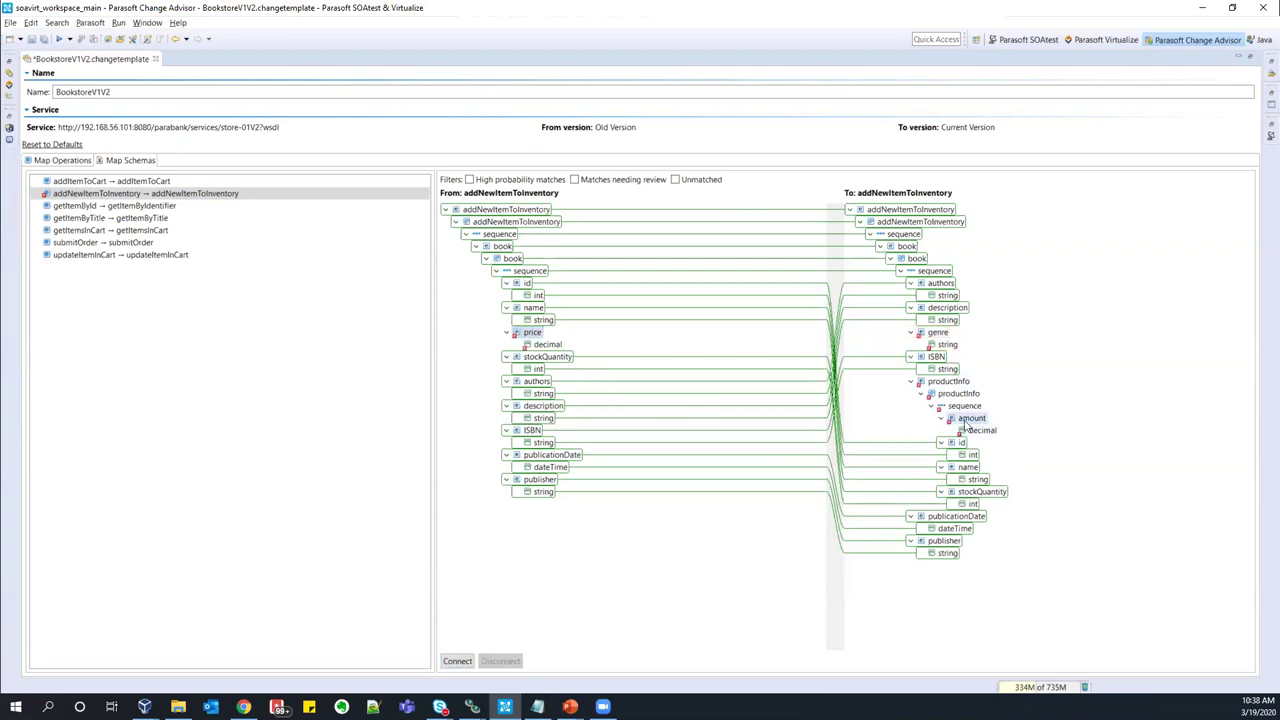
click(457, 661)
right_click(950, 384)
click(1000, 388)
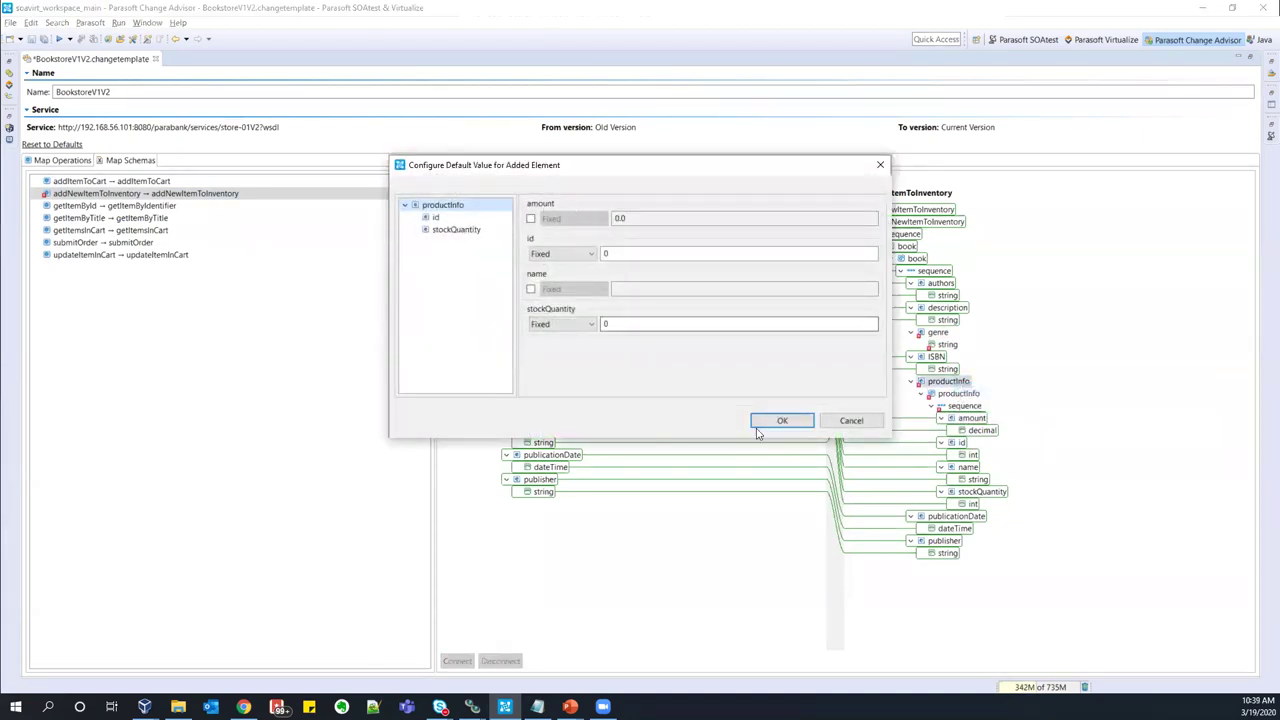
- Accept productInfo defaults, give genre a Fixed default of "Men's Shoes", and save BookstoreV1V2
click(782, 421)
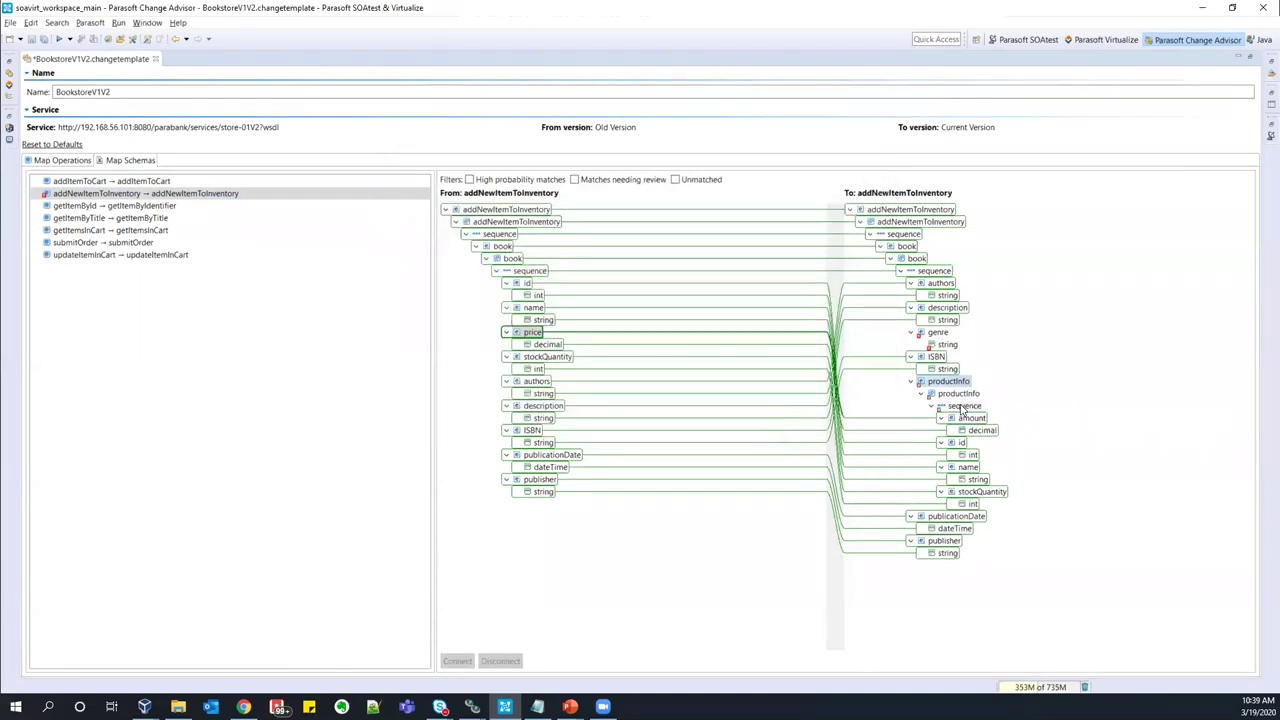
right_click(933, 337)
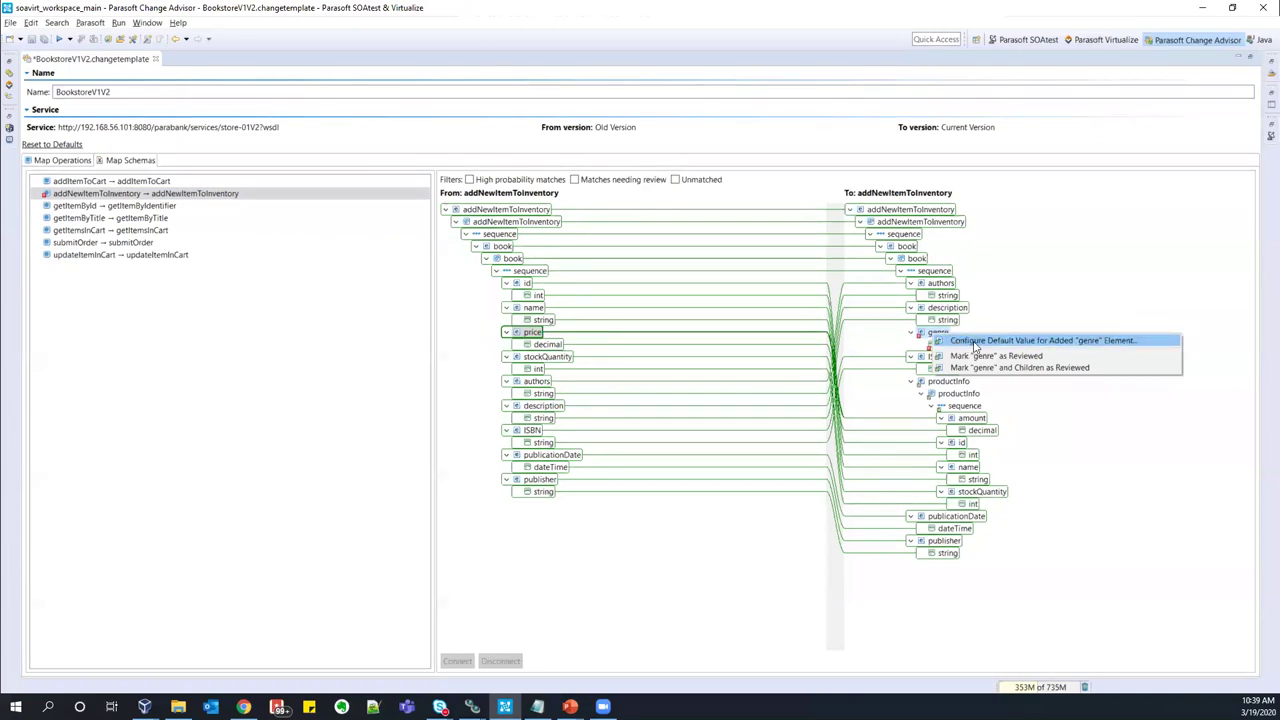
click(975, 345)
click(620, 207)
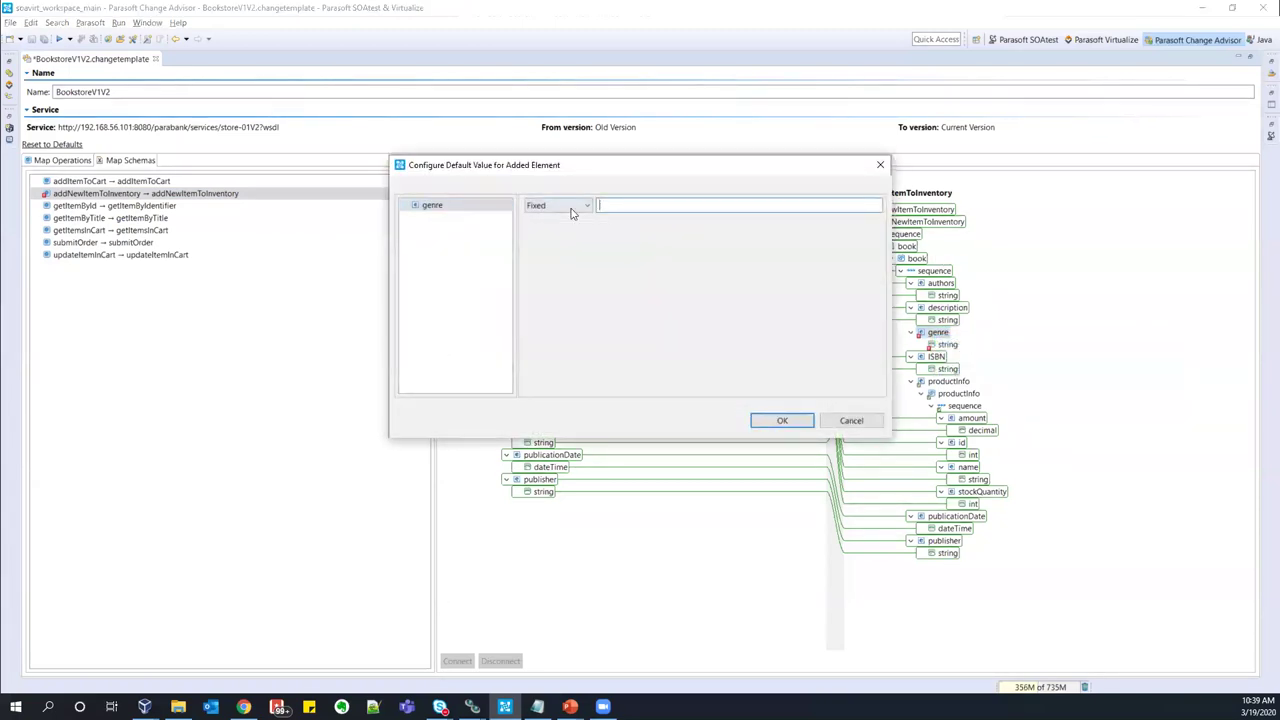
click(572, 210)
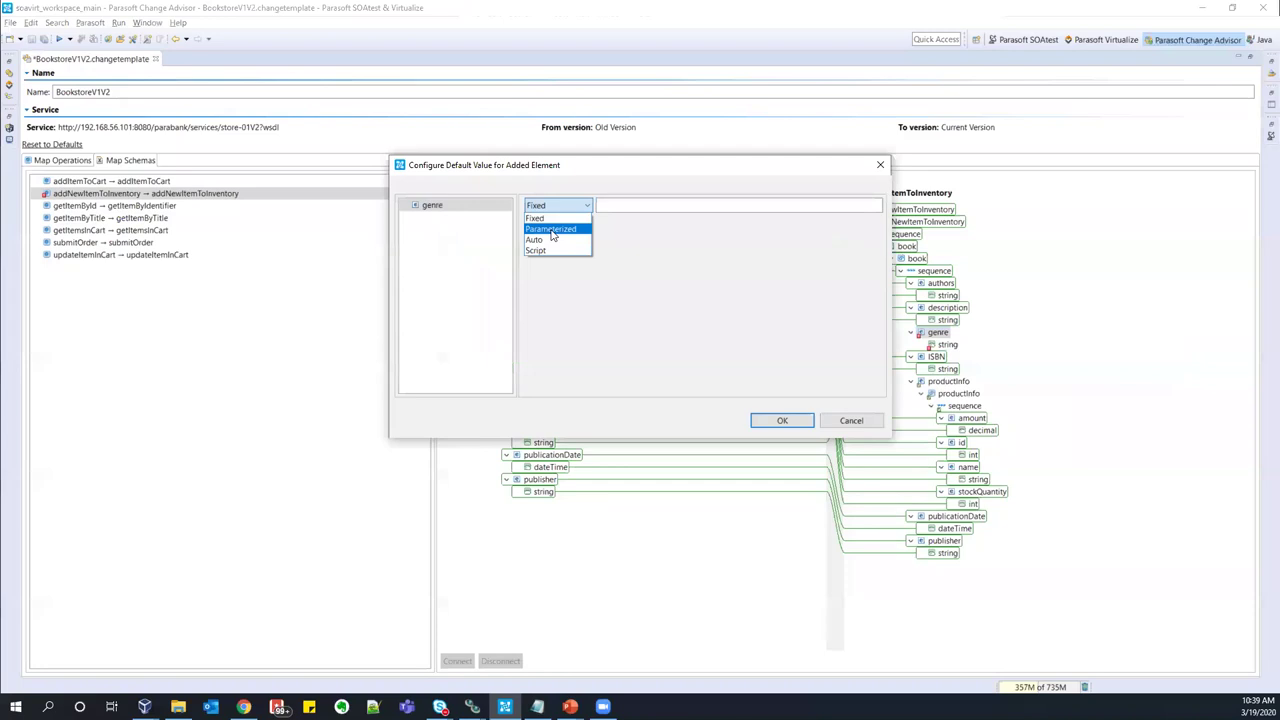
click(623, 204)
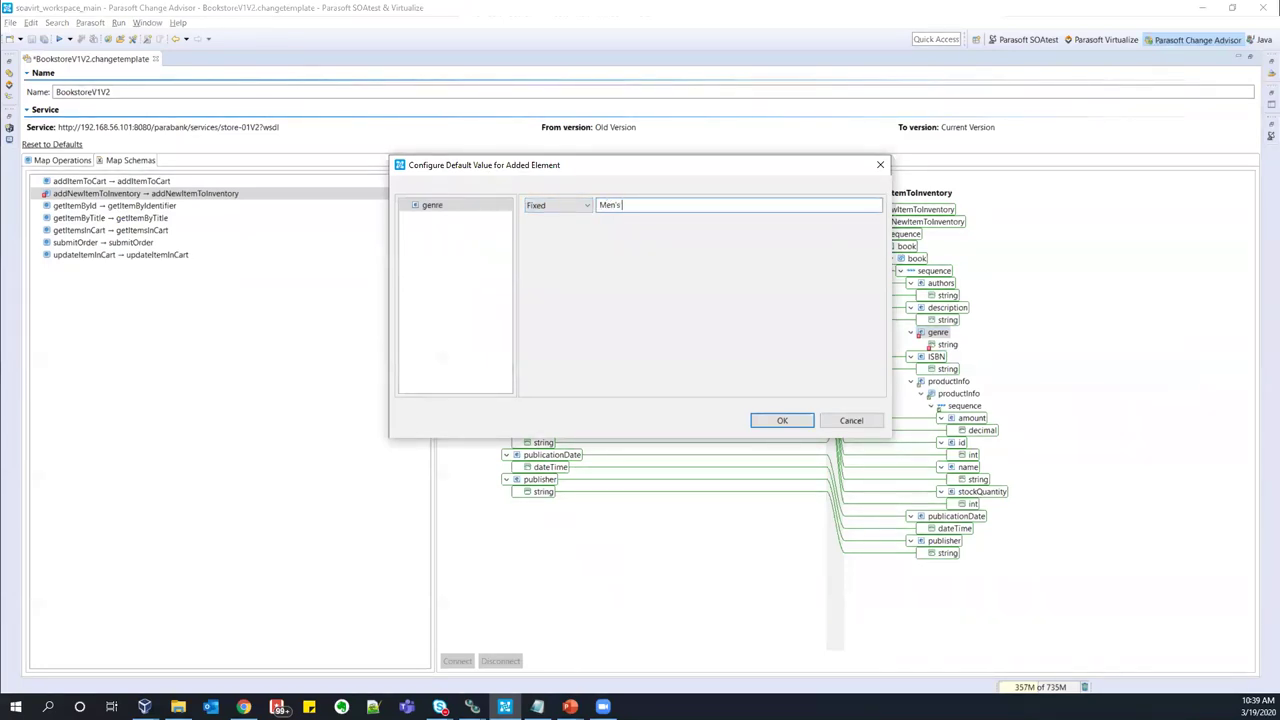
click(760, 421)
key(ctrl+s)
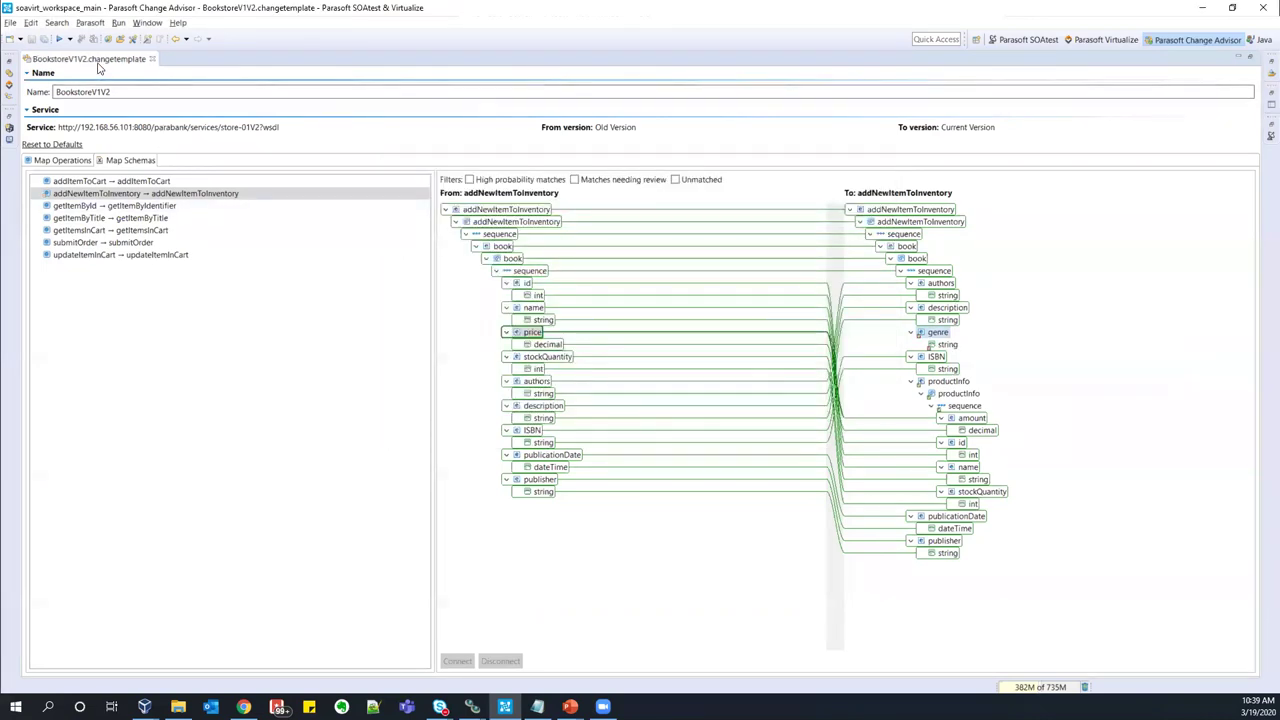
double_click(97, 58)
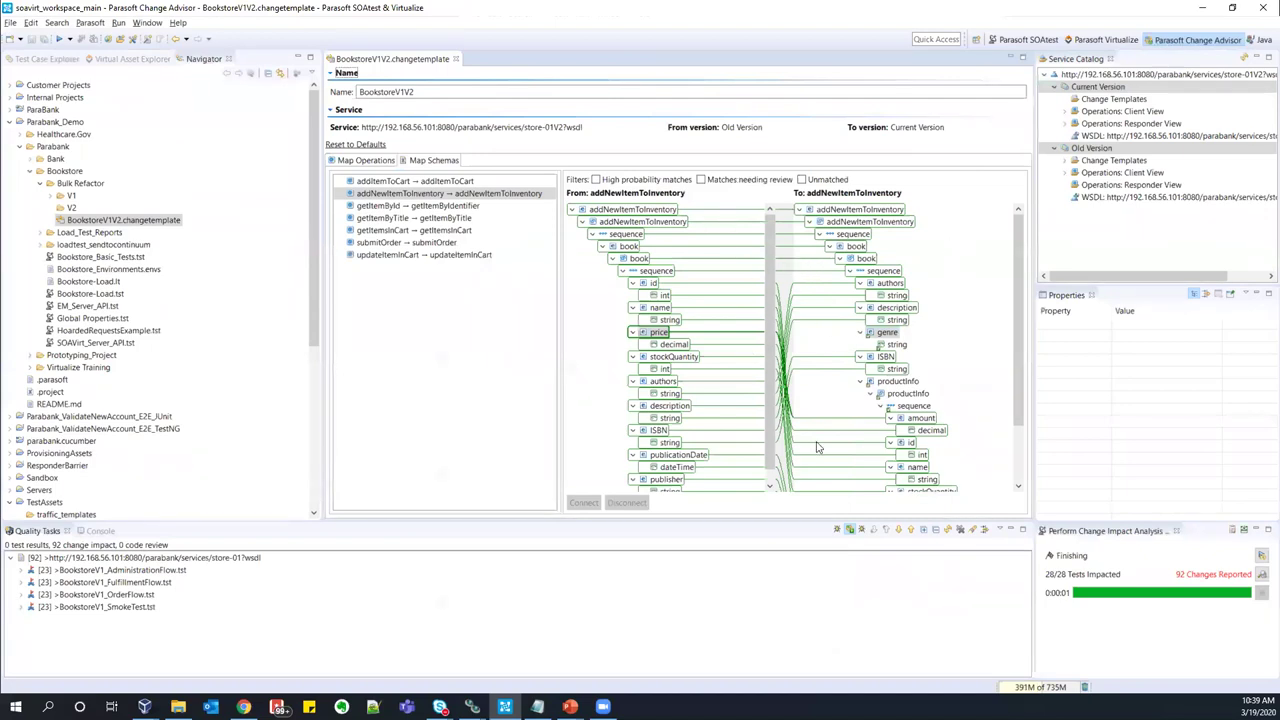
- Close the change template and delete all quality tasks in Test Case Explorer
click(456, 59)
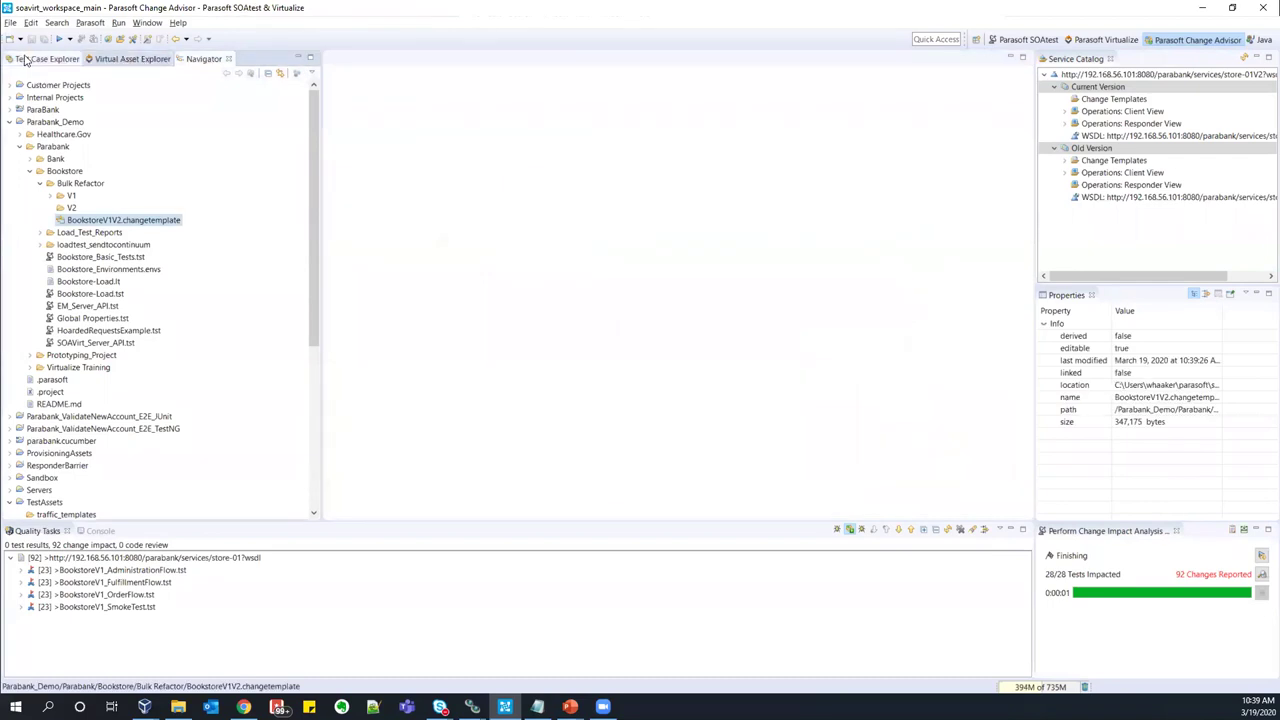
click(37, 60)
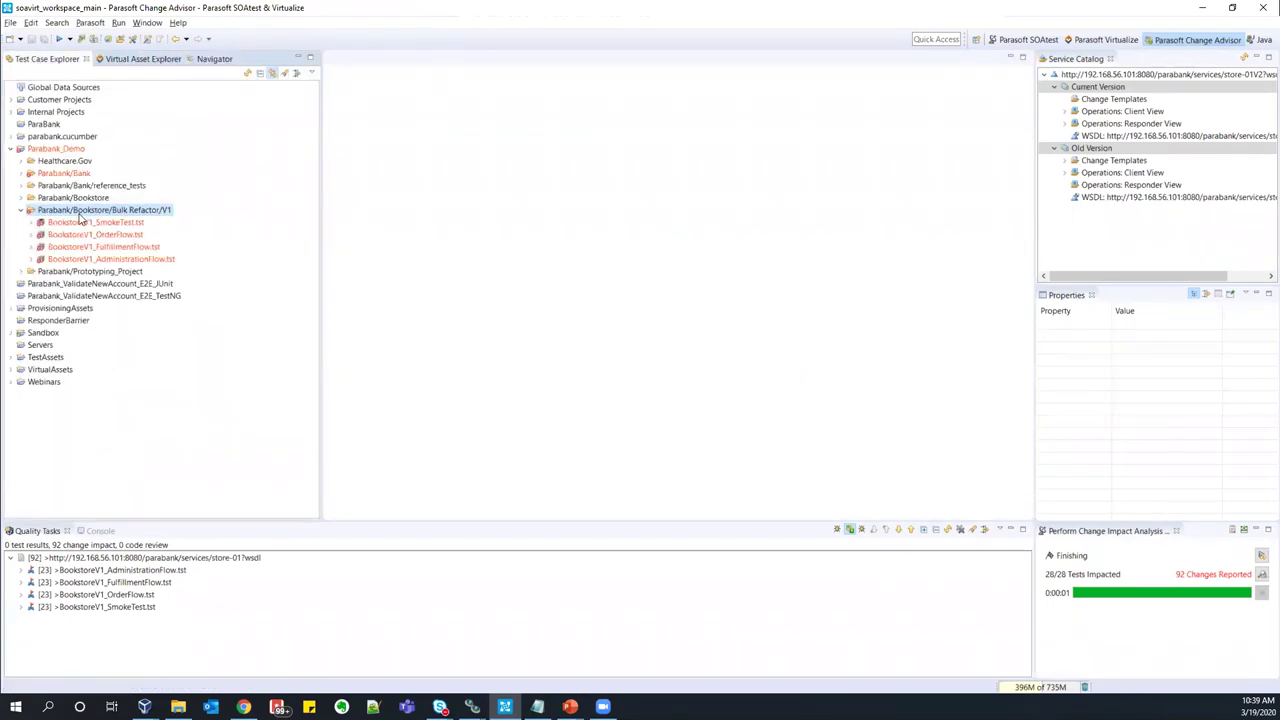
click(961, 529)
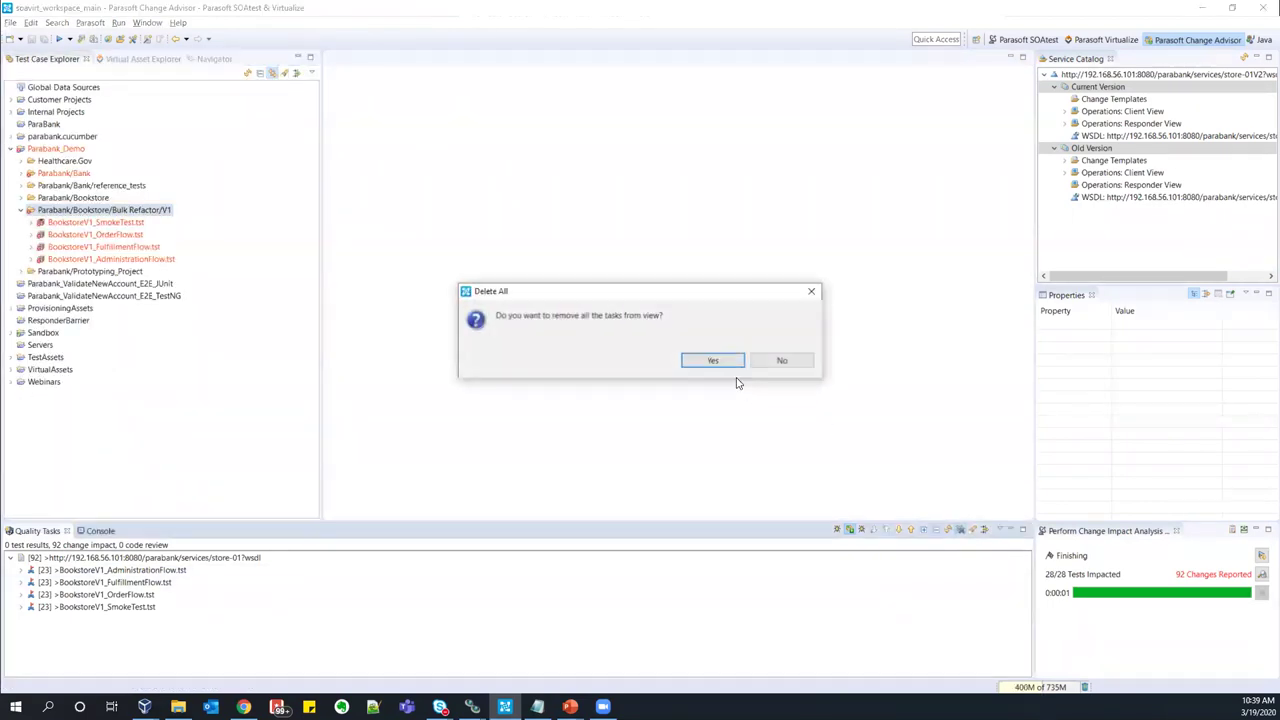
click(711, 360)
- Refactor the Bulk Refactor/V1 tests with BookstoreV1V2 into a new Bulk Refactor/V2 folder
click(103, 222)
click(120, 259)
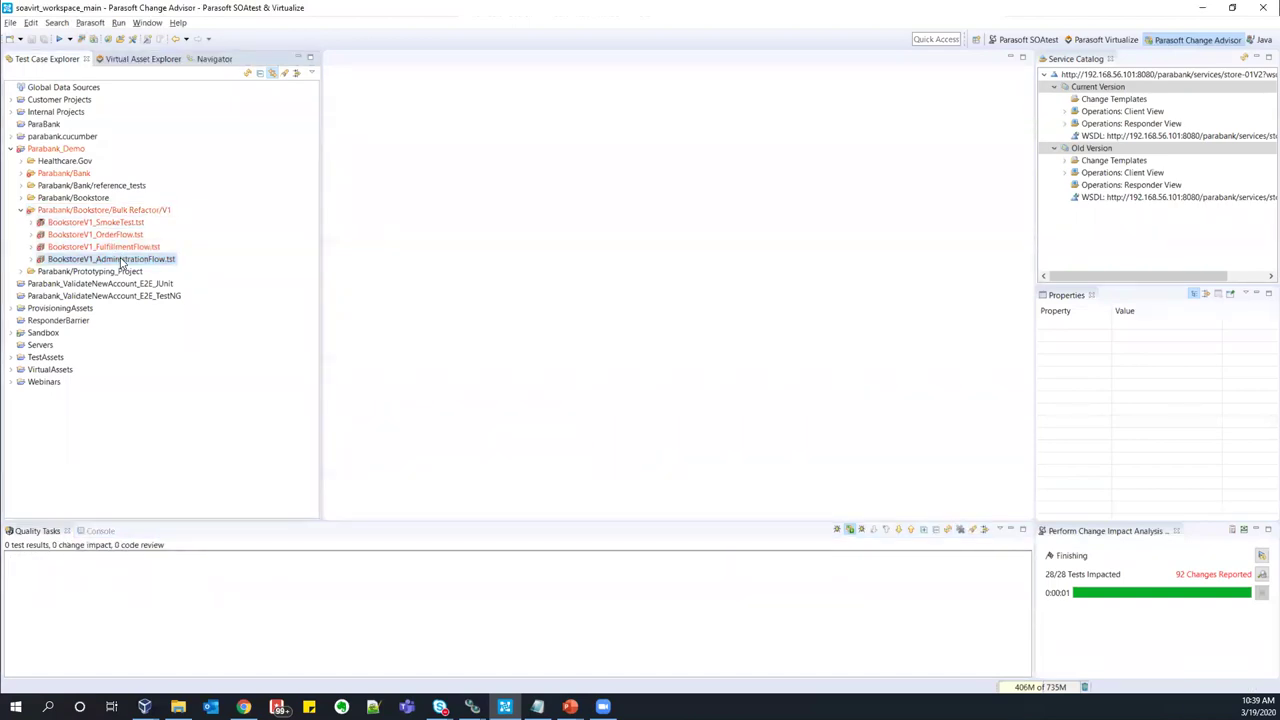
click(106, 210)
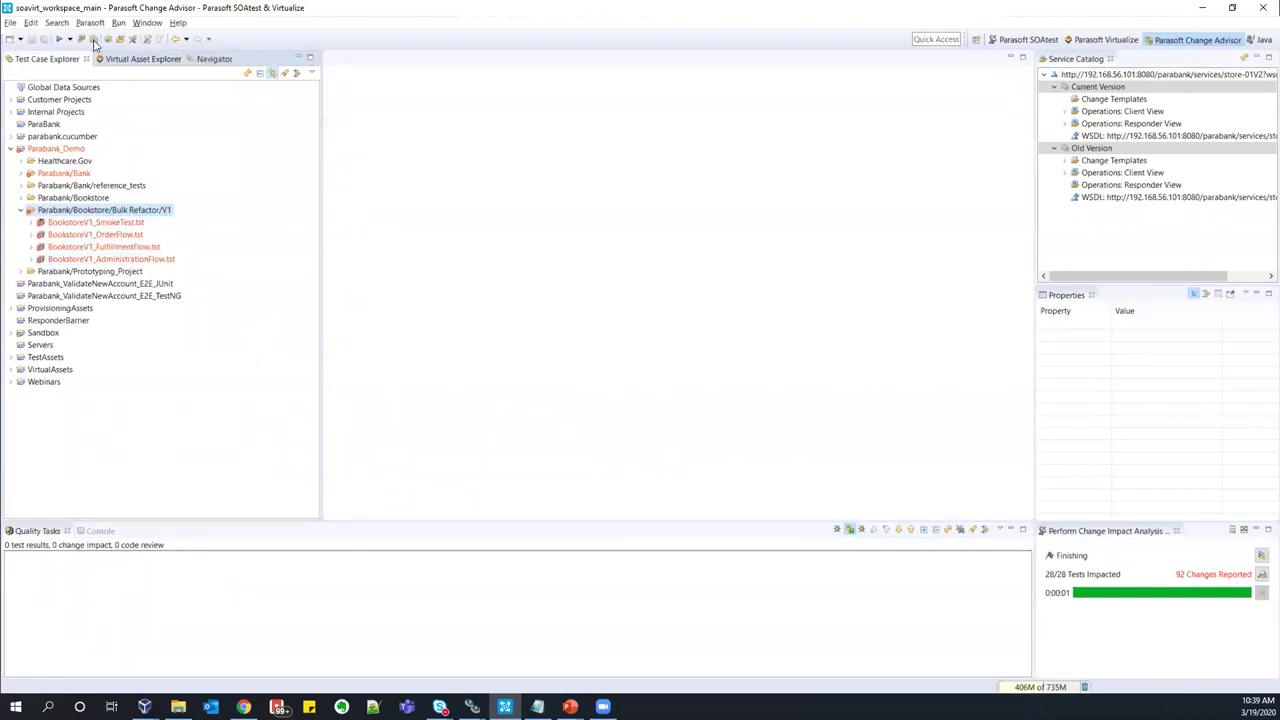
click(96, 41)
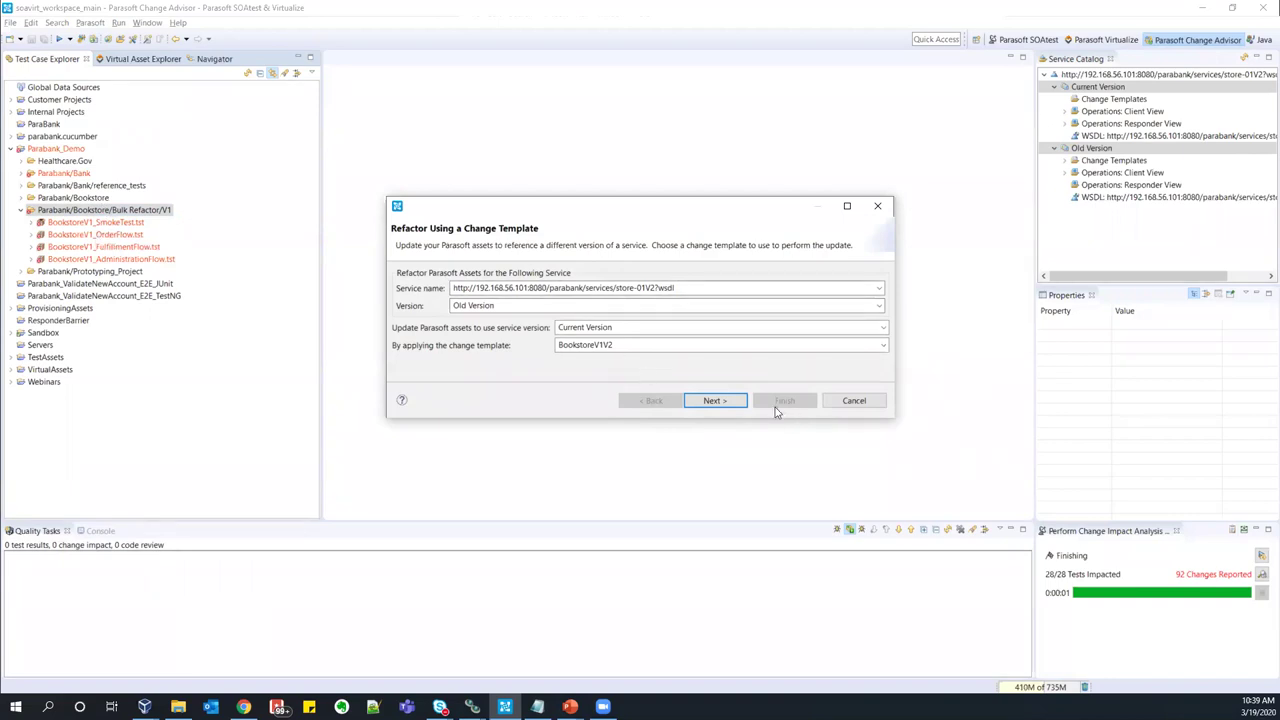
click(726, 403)
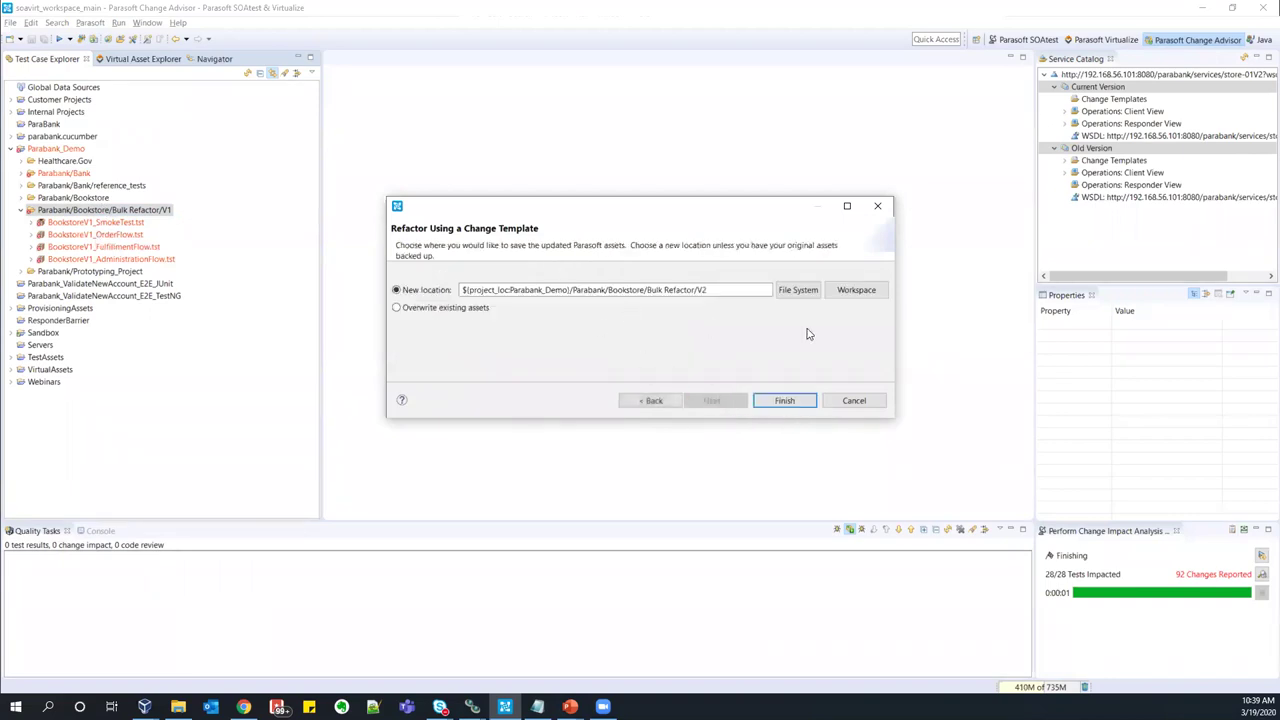
click(784, 401)
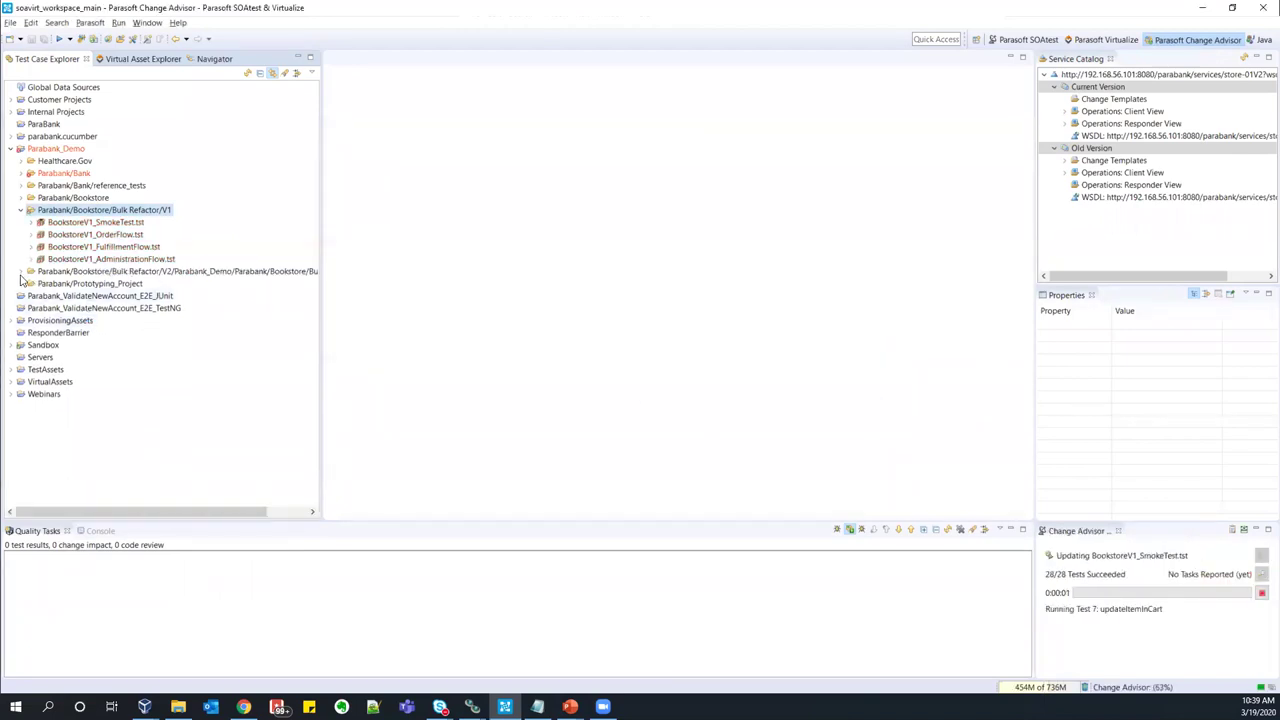
click(20, 272)
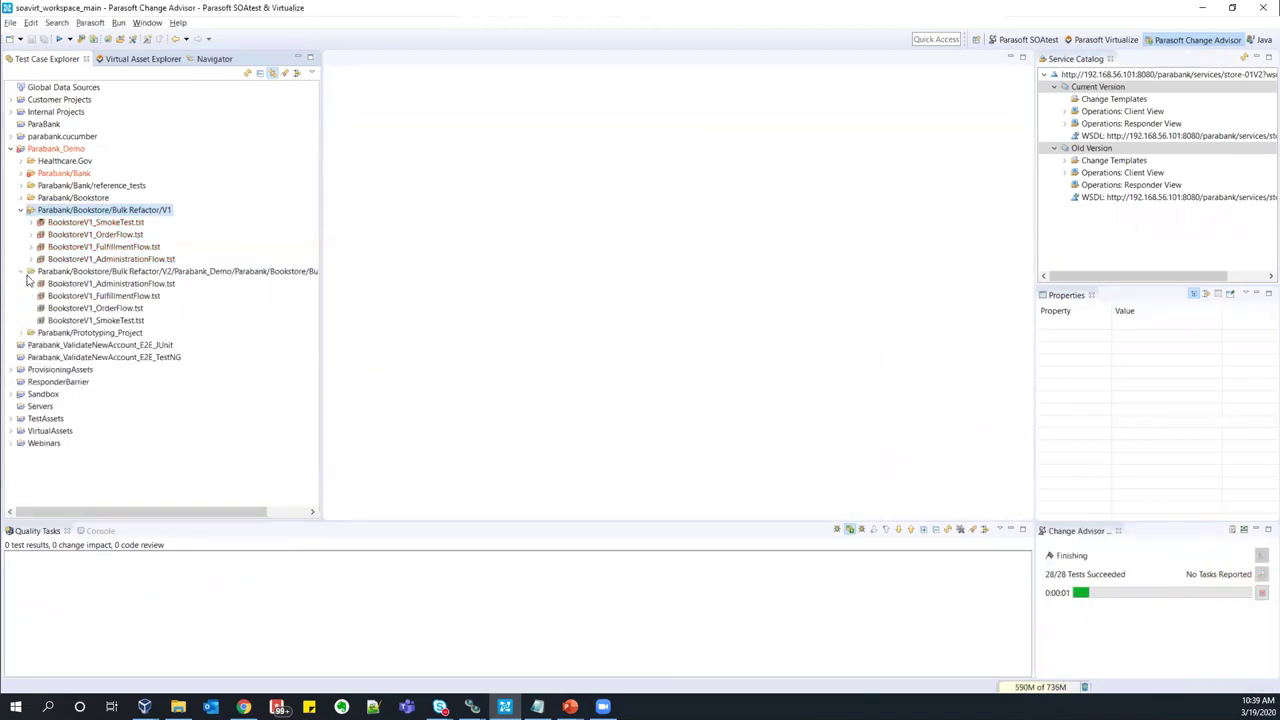
click(39, 222)
- Open Test 2: addNewItemToInventory from both the V1 and V2 test files
click(120, 295)
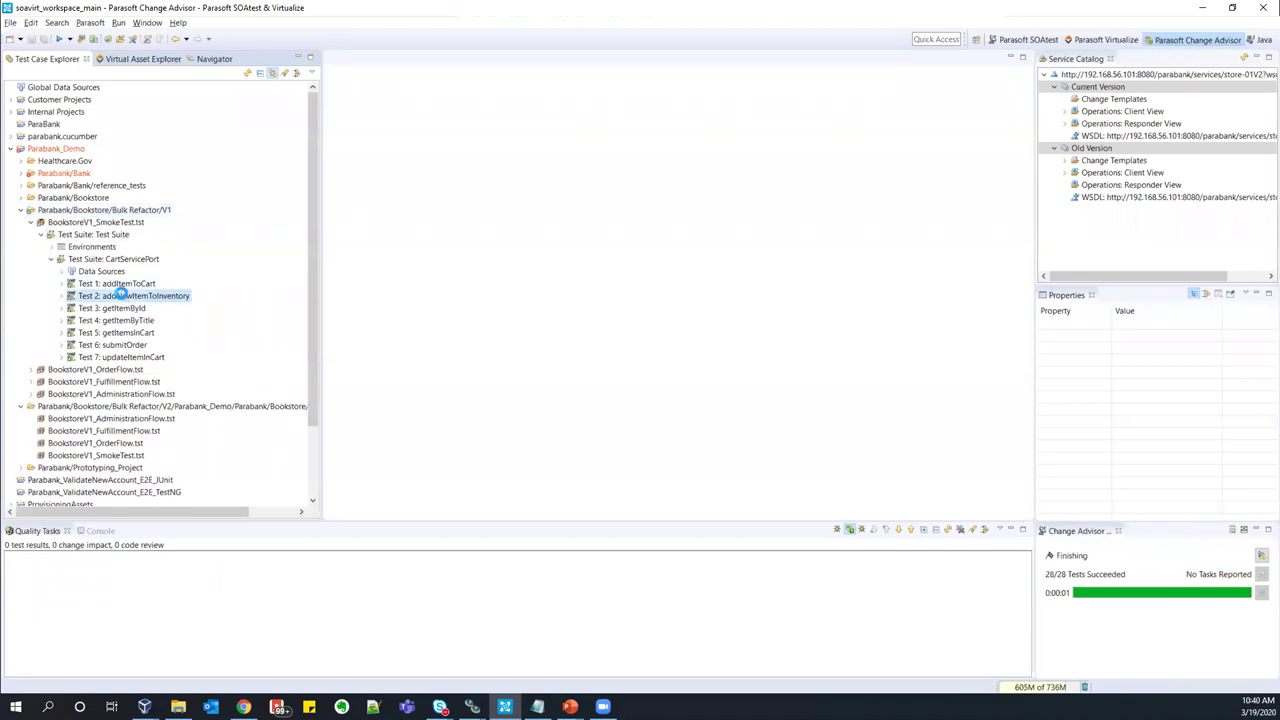
double_click(119, 295)
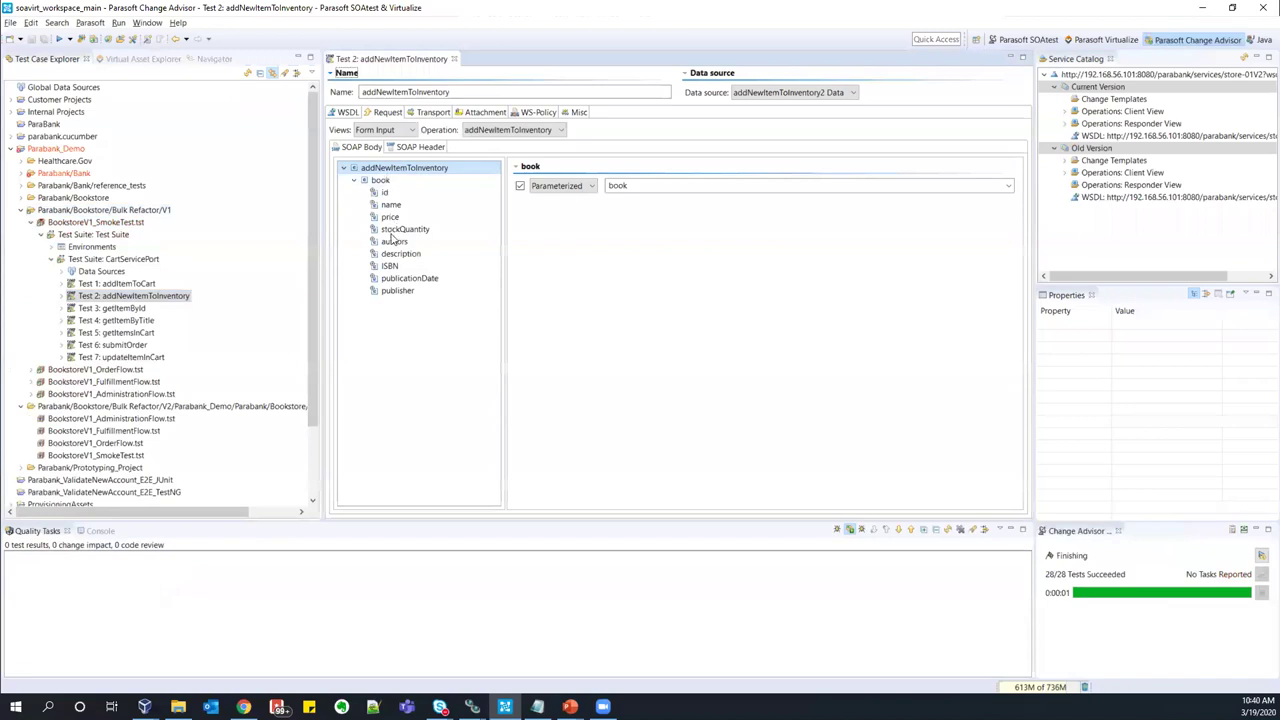
click(30, 222)
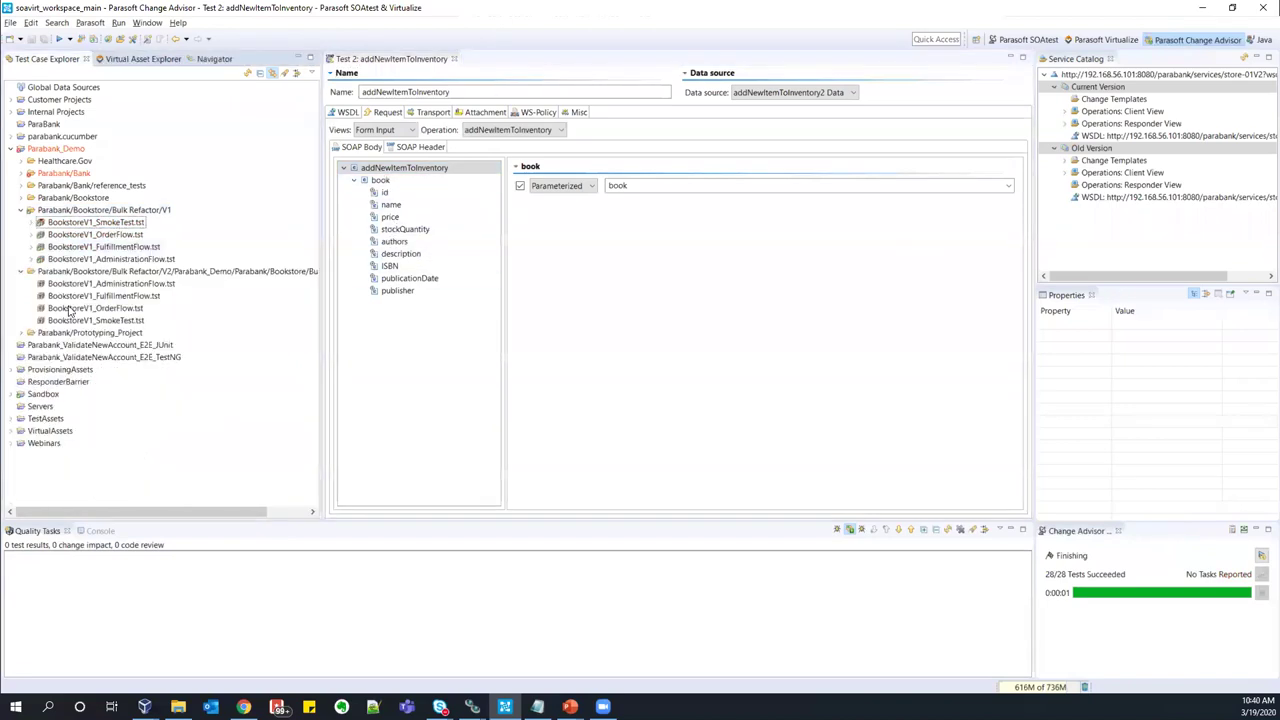
click(55, 285)
click(31, 284)
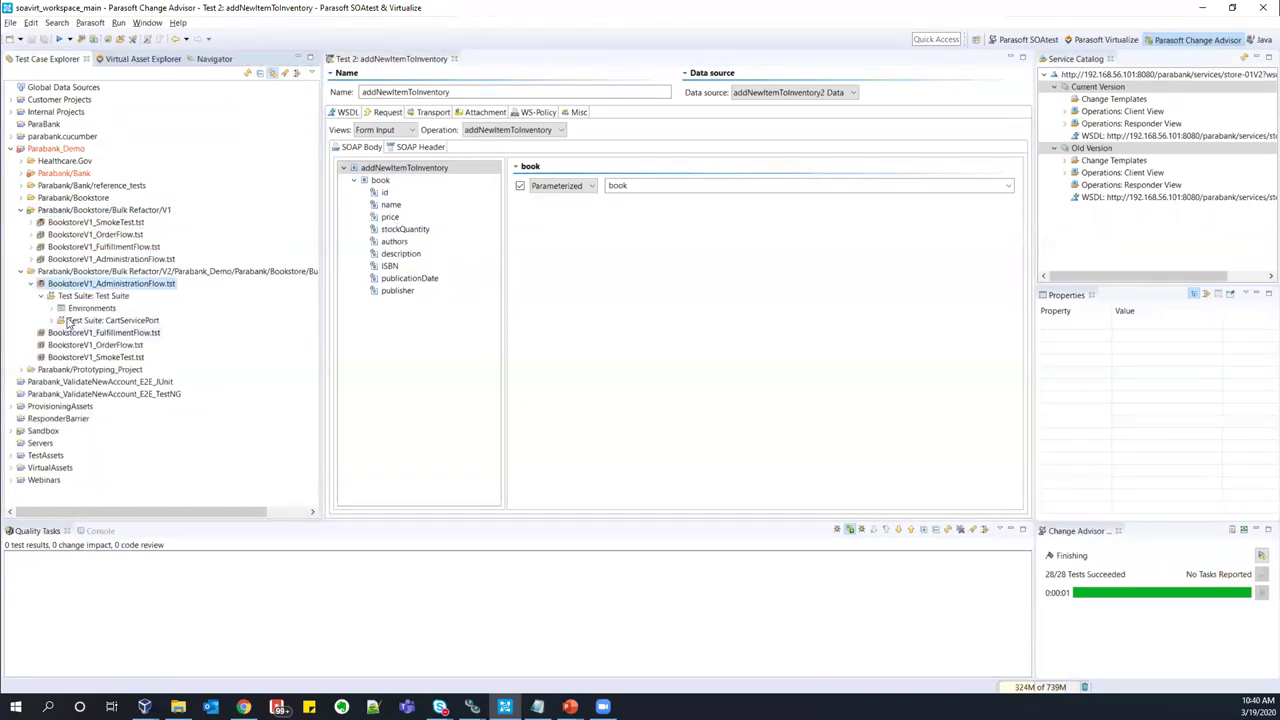
click(41, 296)
click(119, 363)
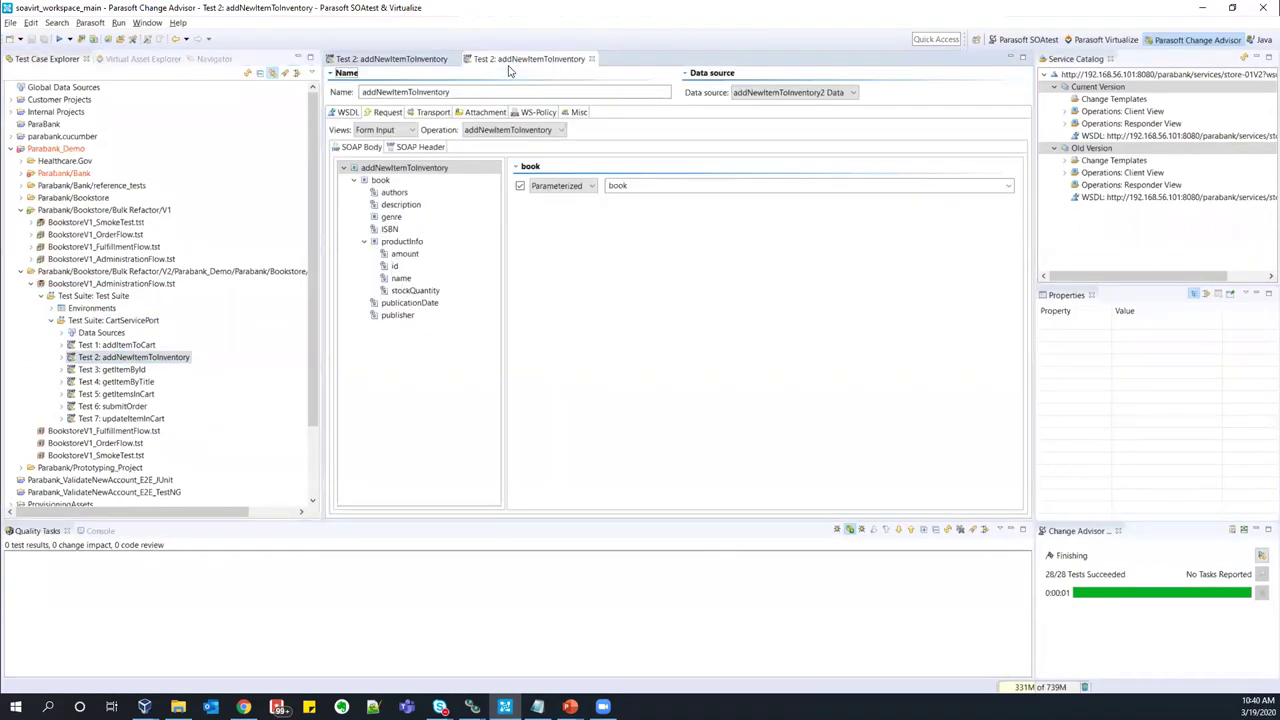
- Compare the V1 and V2 book request fields side by side, then close both editors
drag(536, 62, 806, 285)
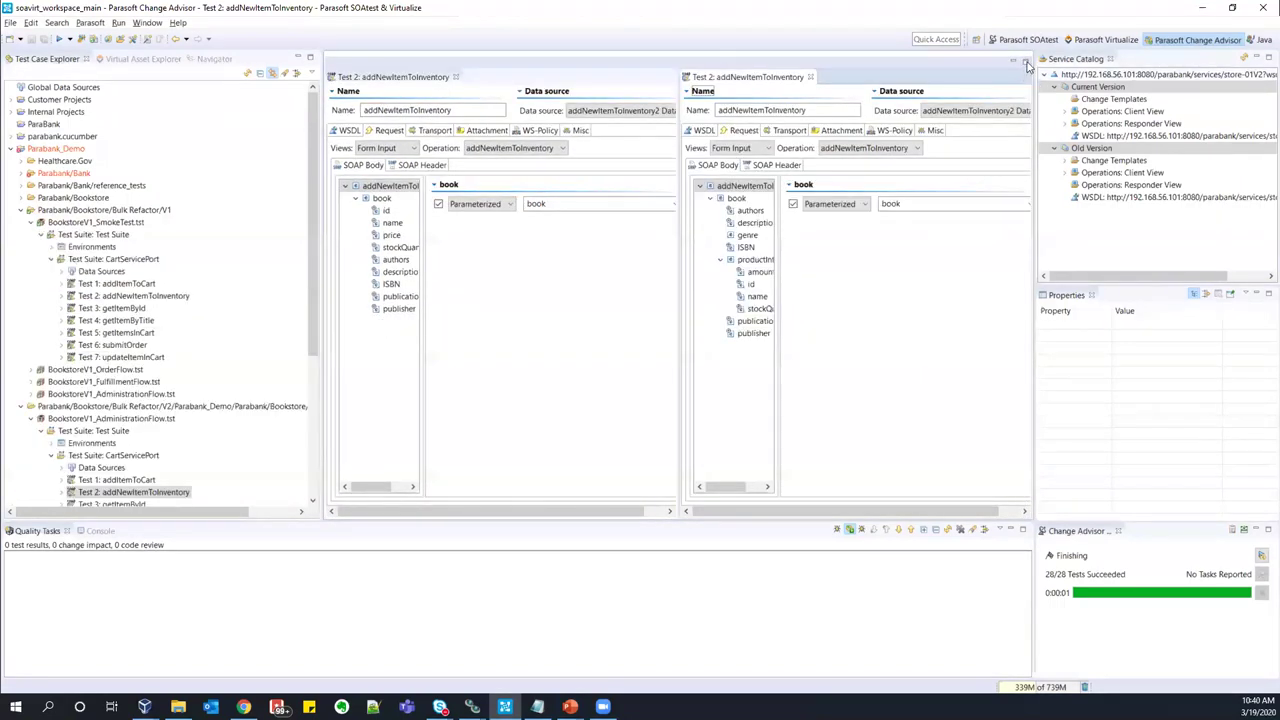
click(1023, 63)
click(700, 199)
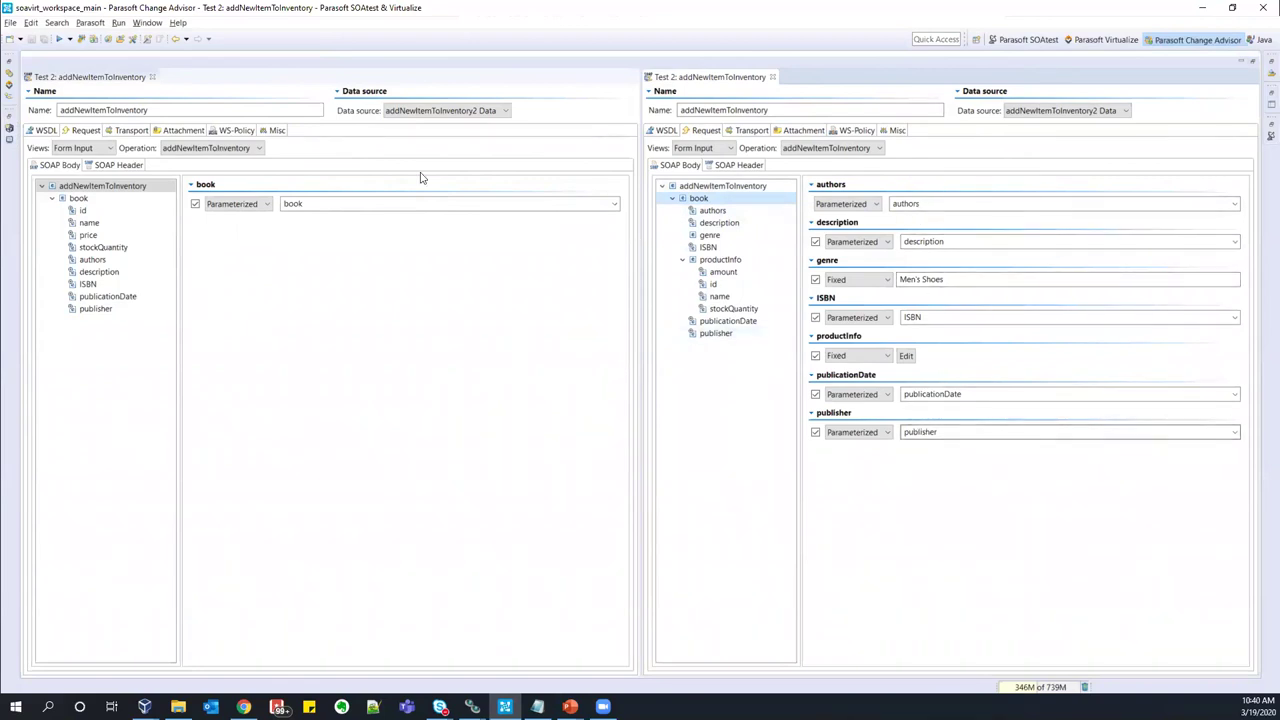
click(86, 199)
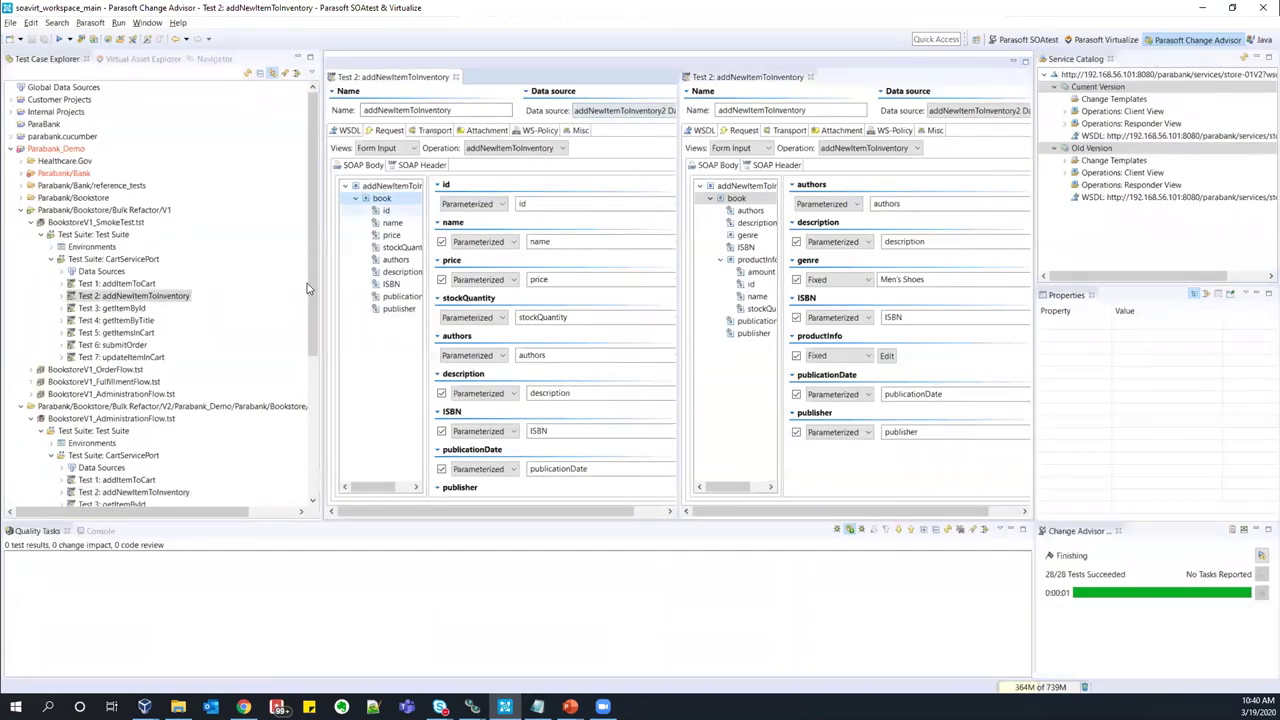
key(ctrl+shift+w)
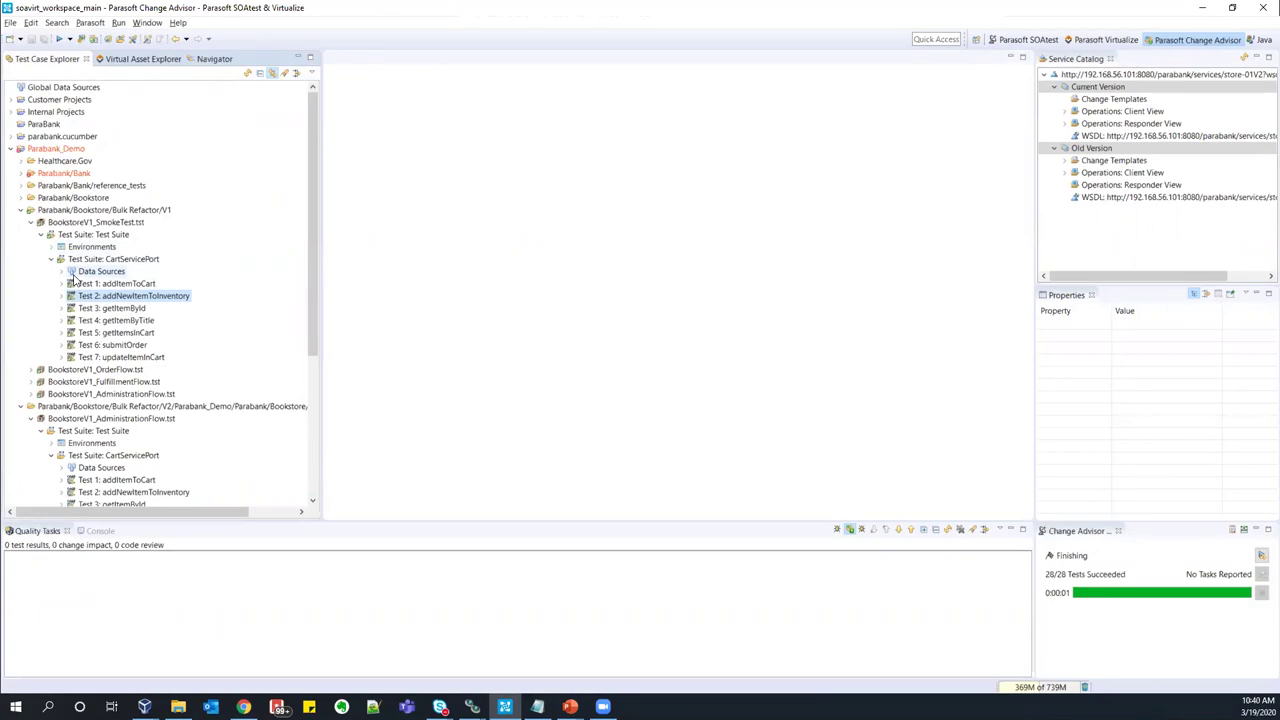
- Collapse the expanded V1 and V2 Bookstore test files and their suites
click(51, 455)
click(40, 430)
click(30, 418)
click(51, 259)
click(41, 234)
click(30, 222)
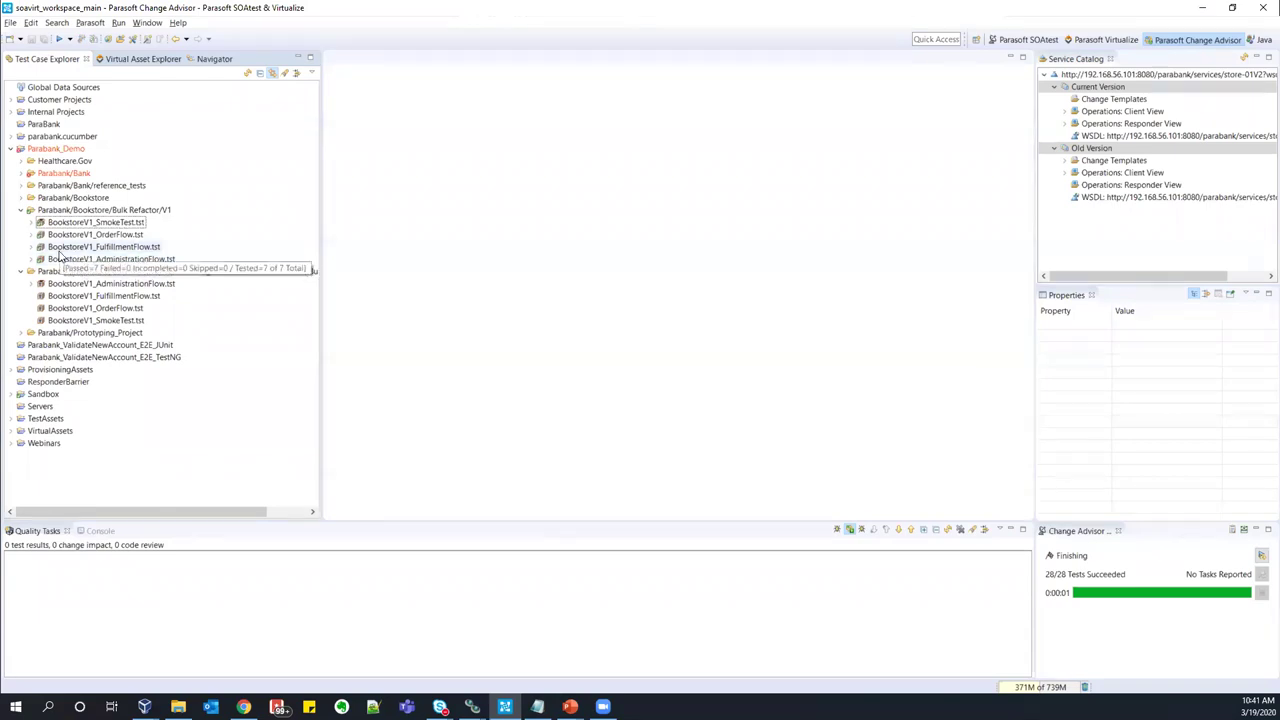
- Step the slides back one and switch to the Chrome Test Scenarios page
click(135, 272)
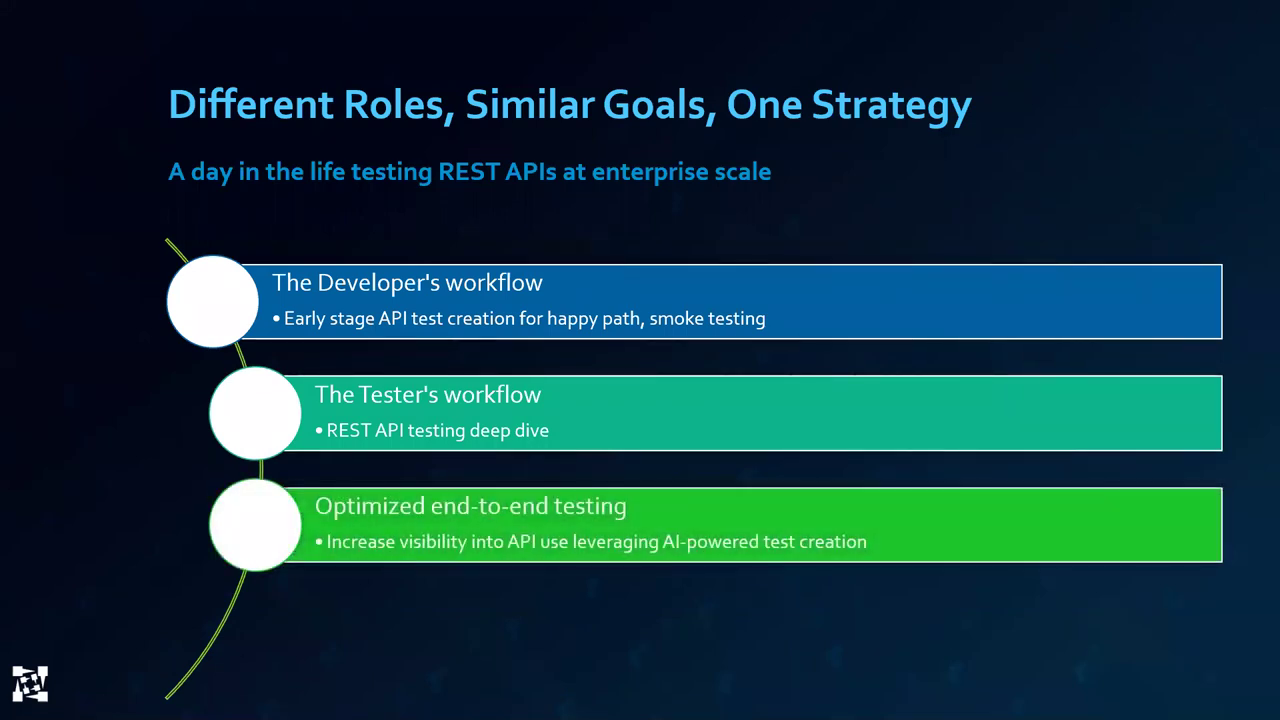
key(Left)
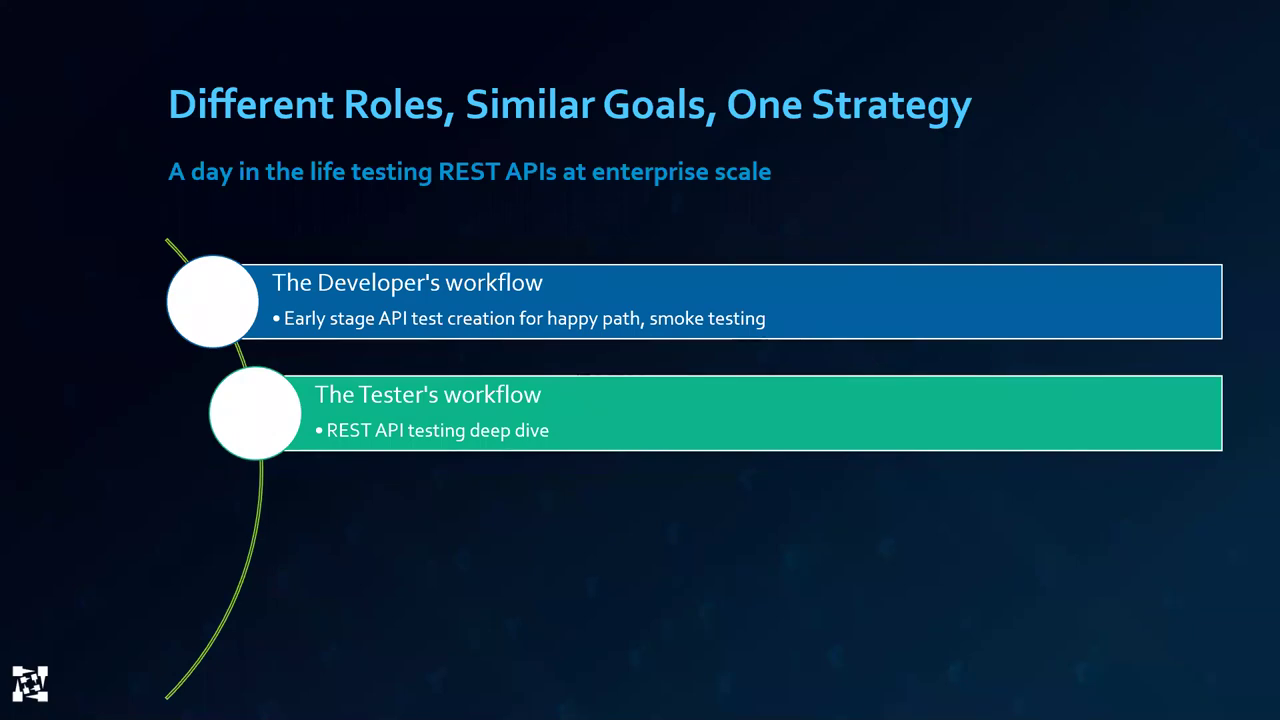
key(alt+Tab)
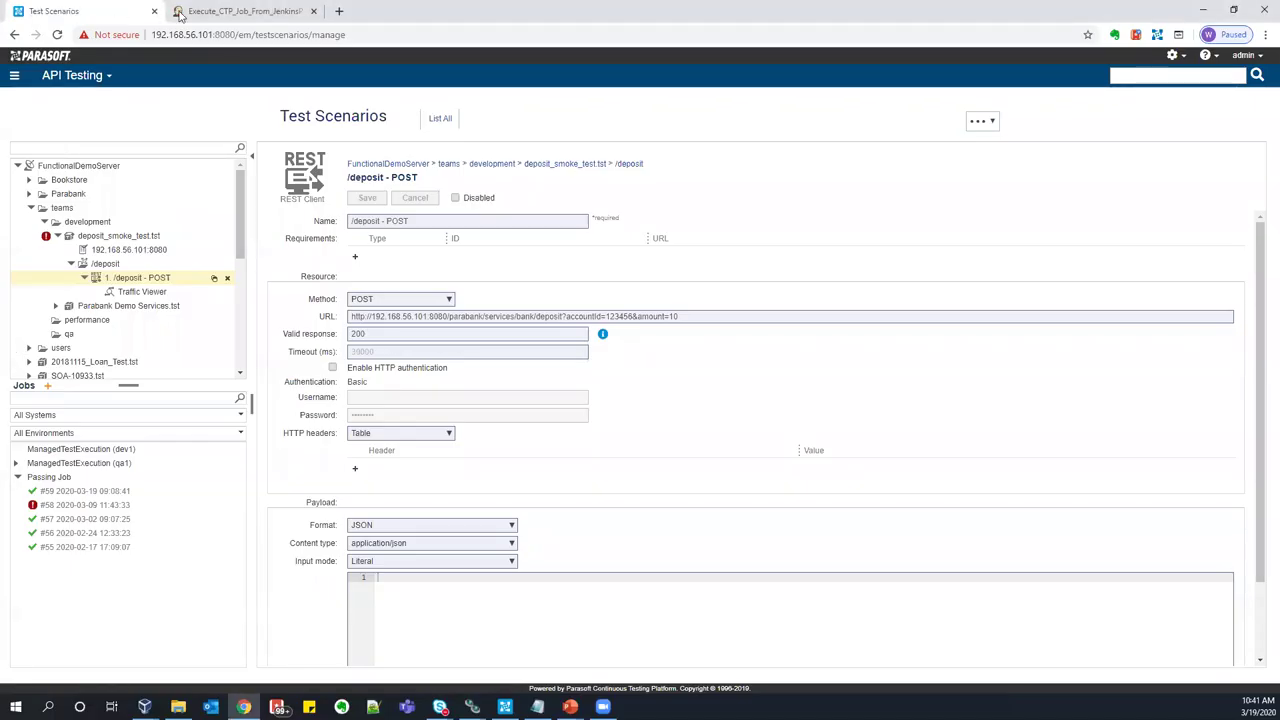
- Open parabank.parasoft.com in a new tab and close the other two tabs
click(339, 11)
text(para)
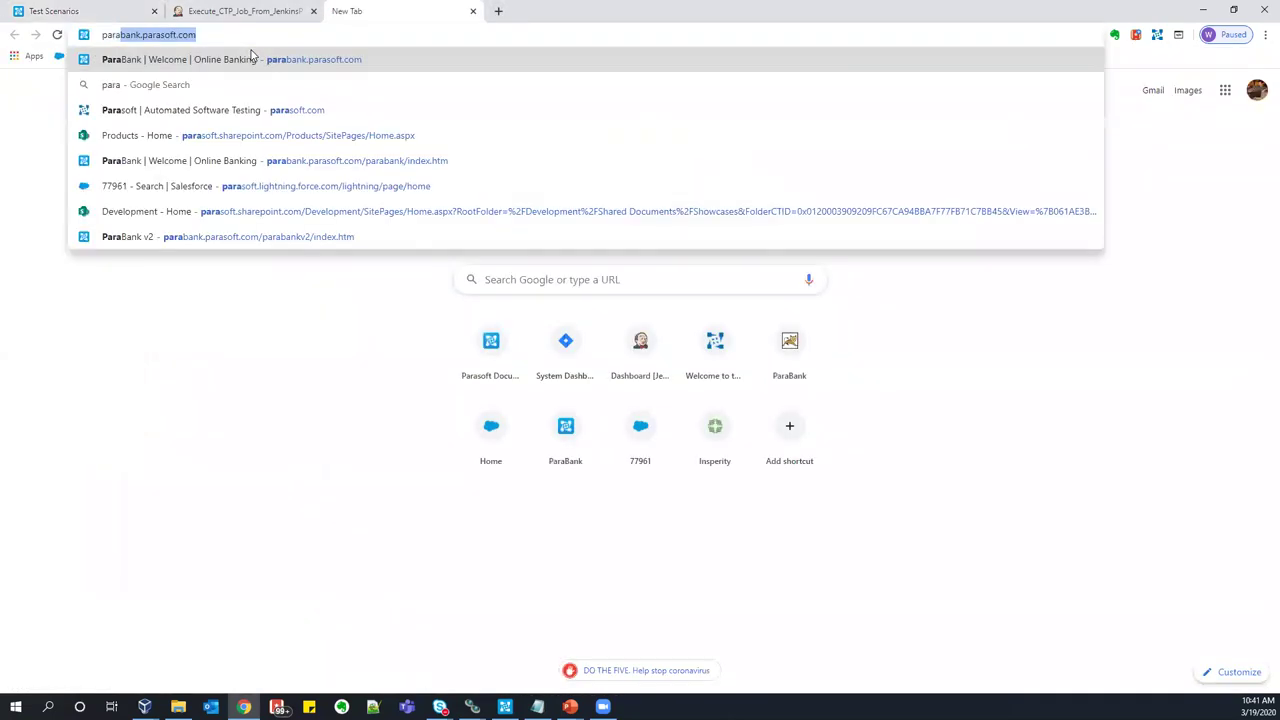
click(252, 57)
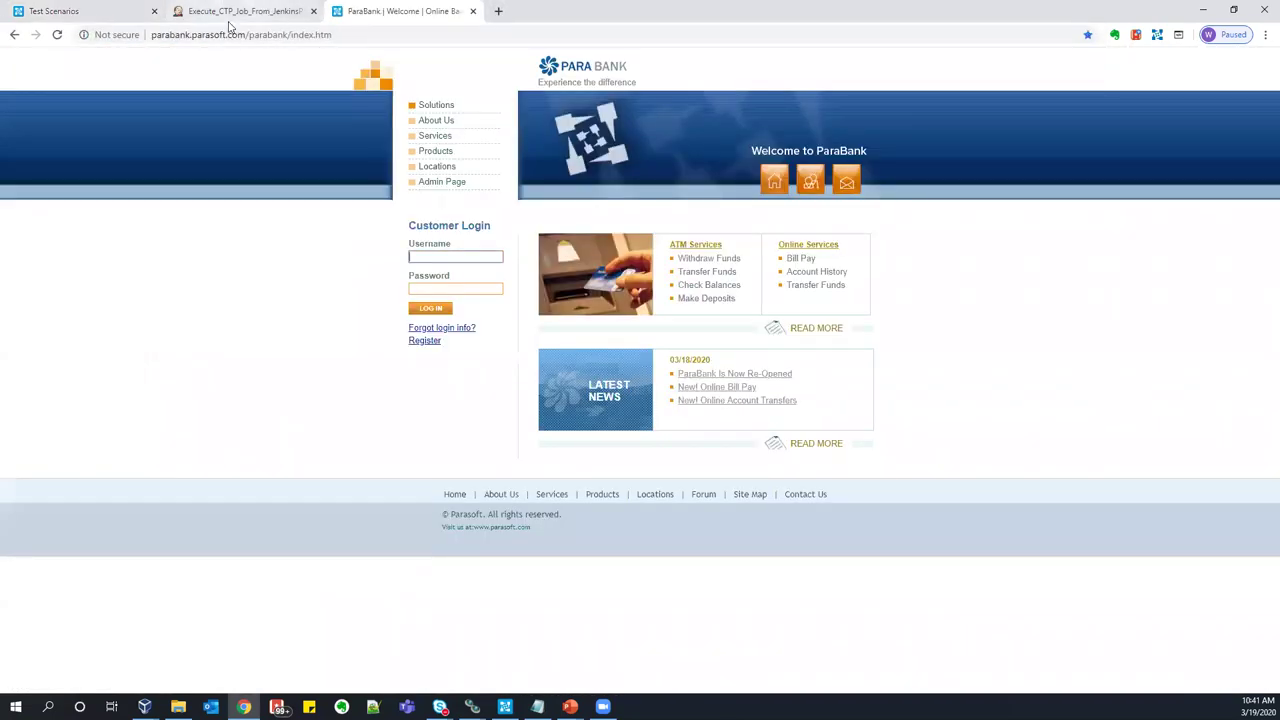
click(313, 11)
click(154, 11)
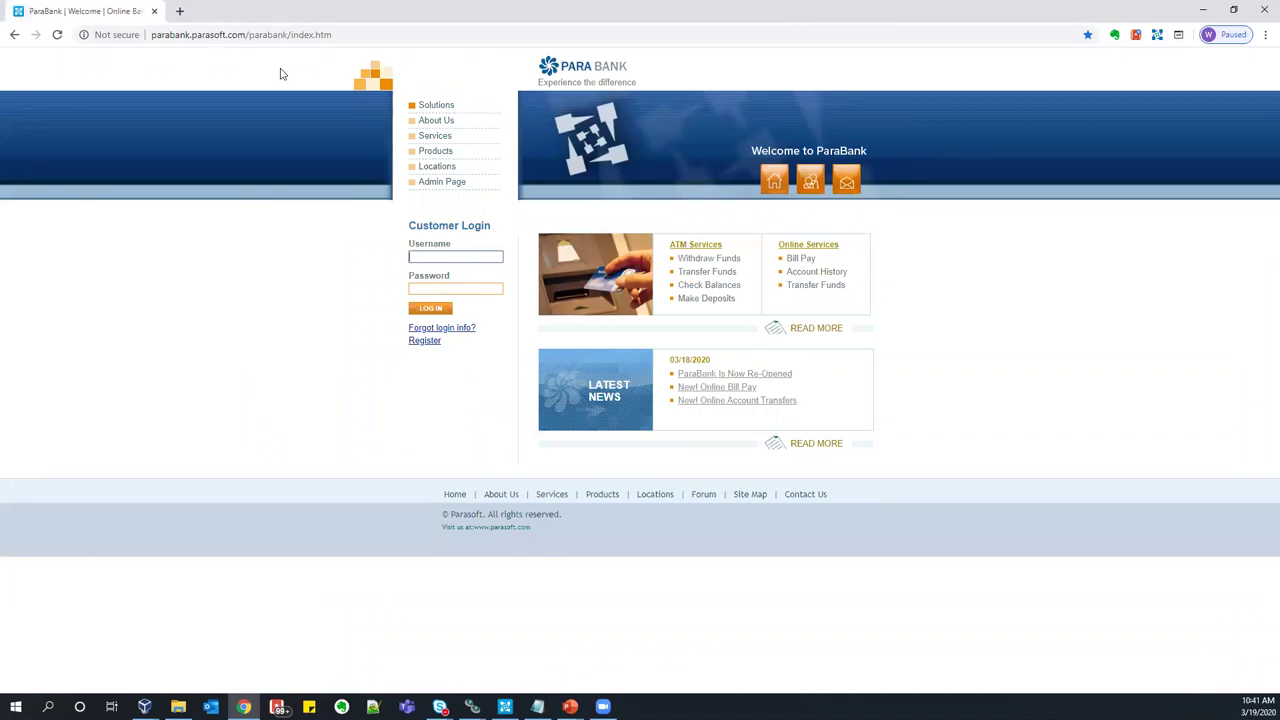
- Log in to ParaBank with the saved username and password
click(1157, 36)
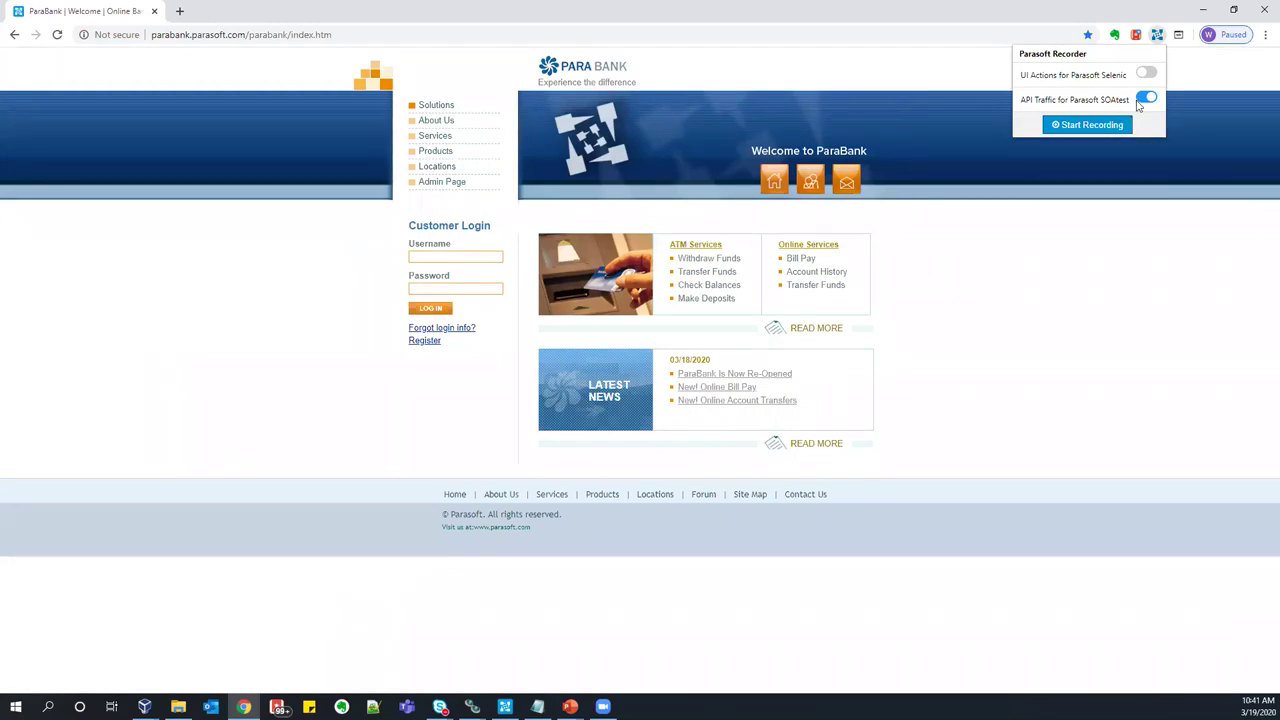
click(1040, 181)
click(465, 256)
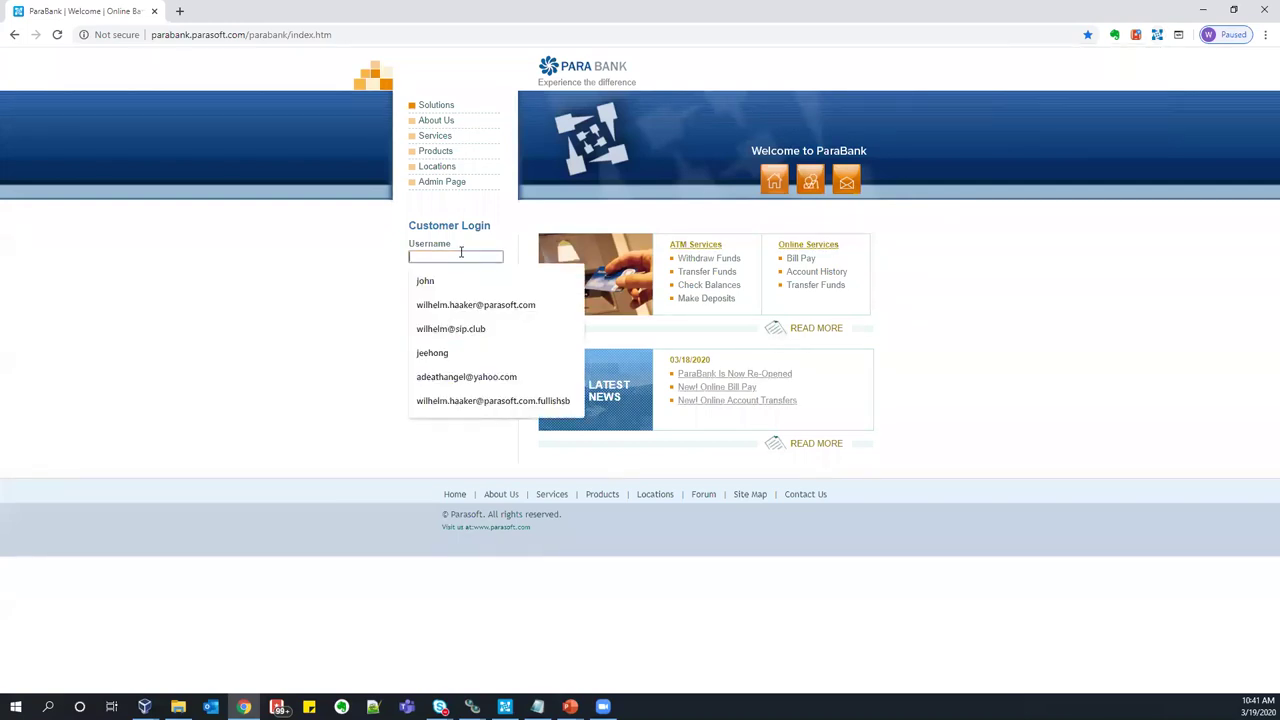
key(Down)
key(Return)
key(Tab)
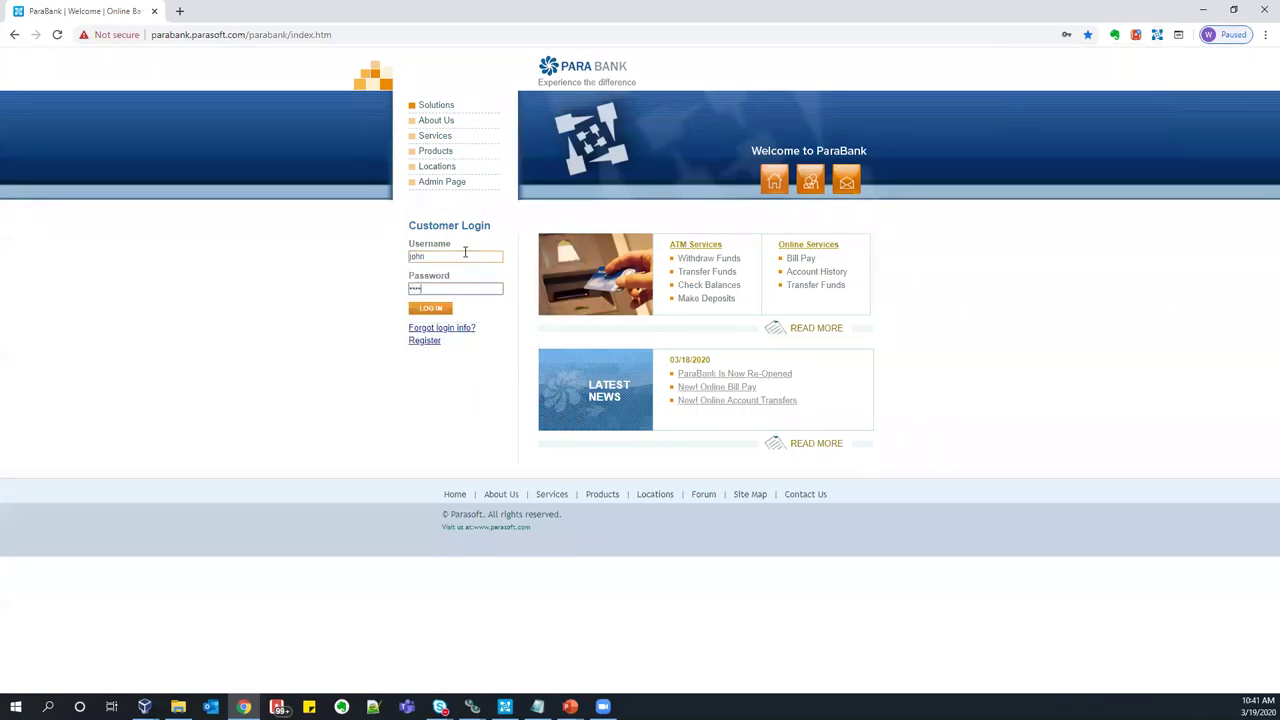
key(Return)
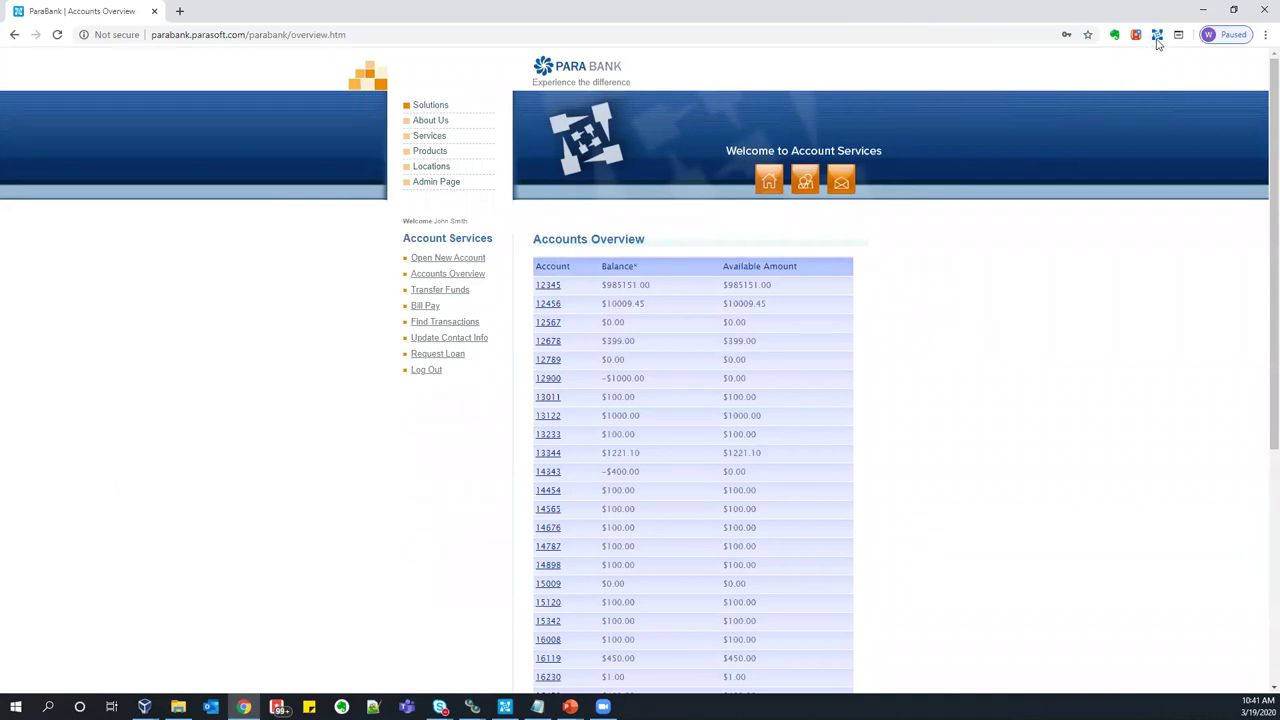
- Record API traffic while opening a checking account funded from 13122 and viewing account 18894
click(1157, 36)
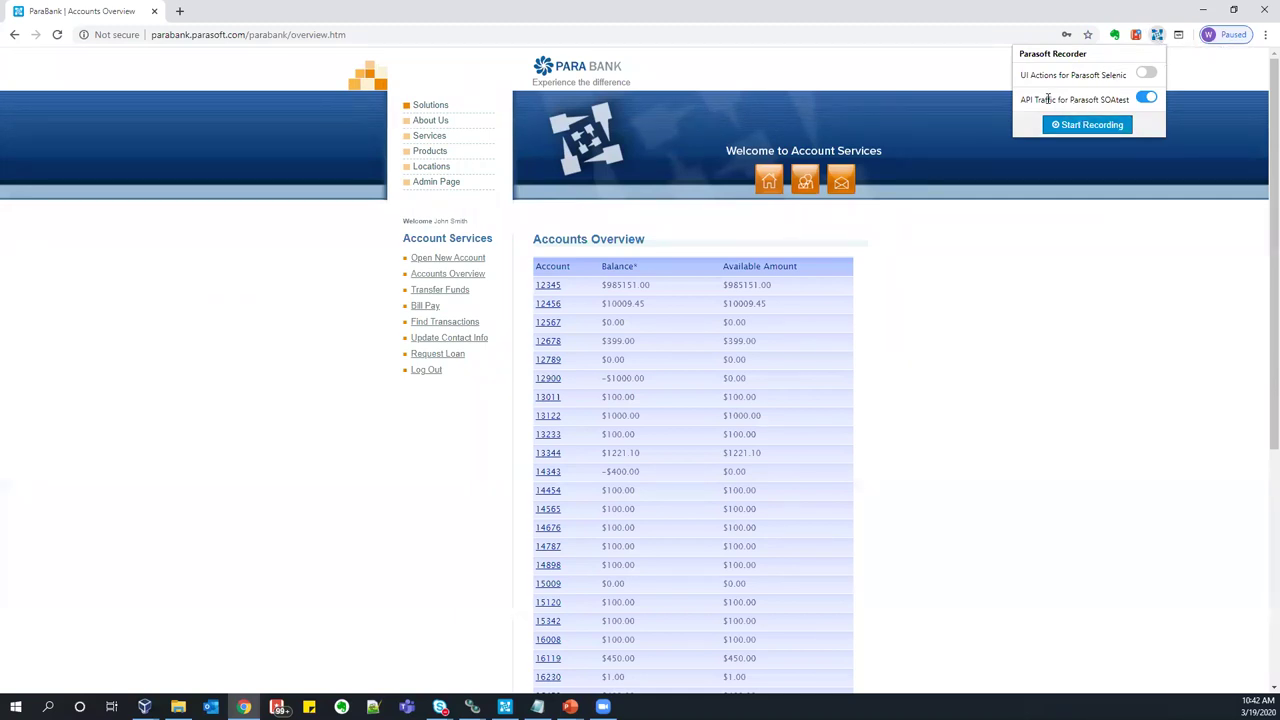
click(1106, 125)
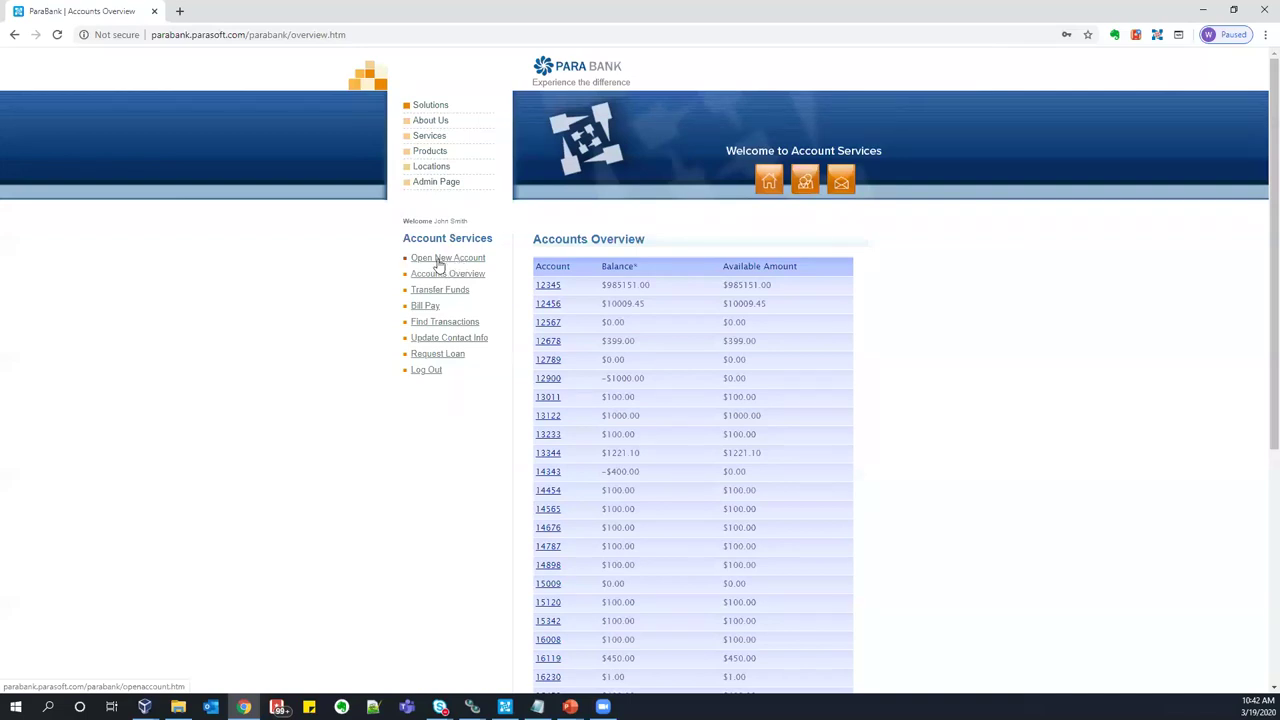
click(448, 258)
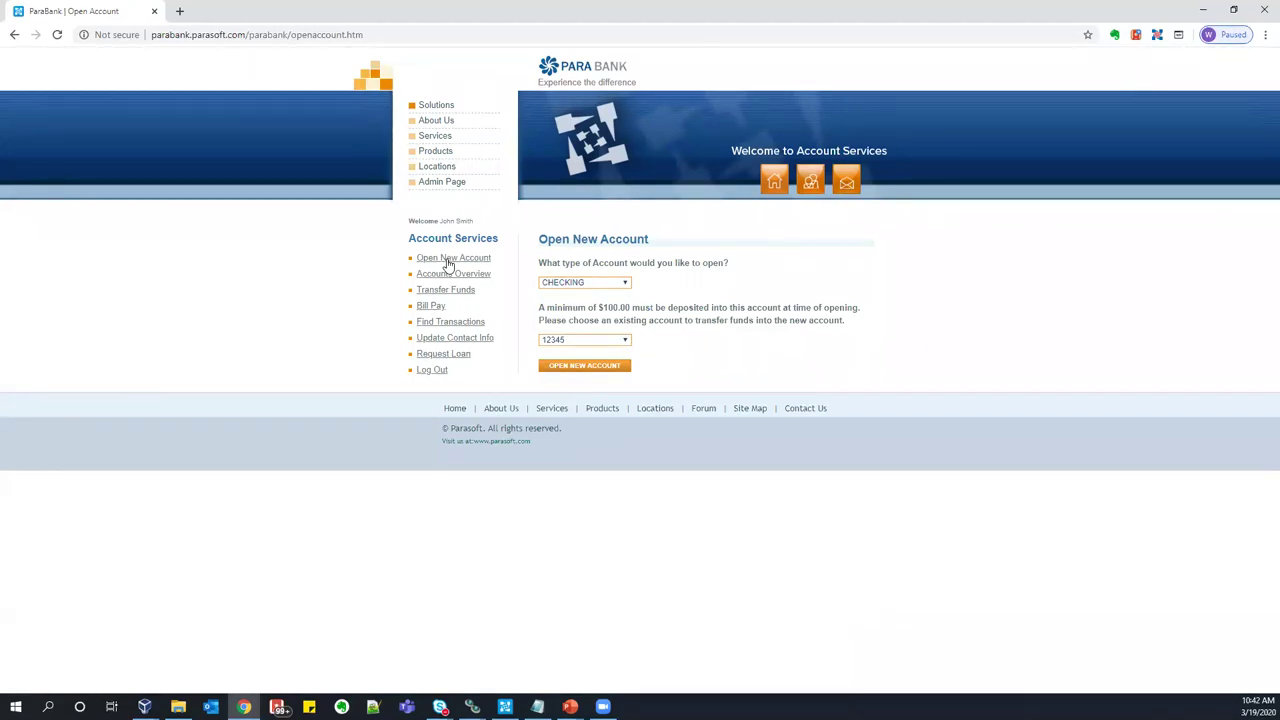
click(585, 341)
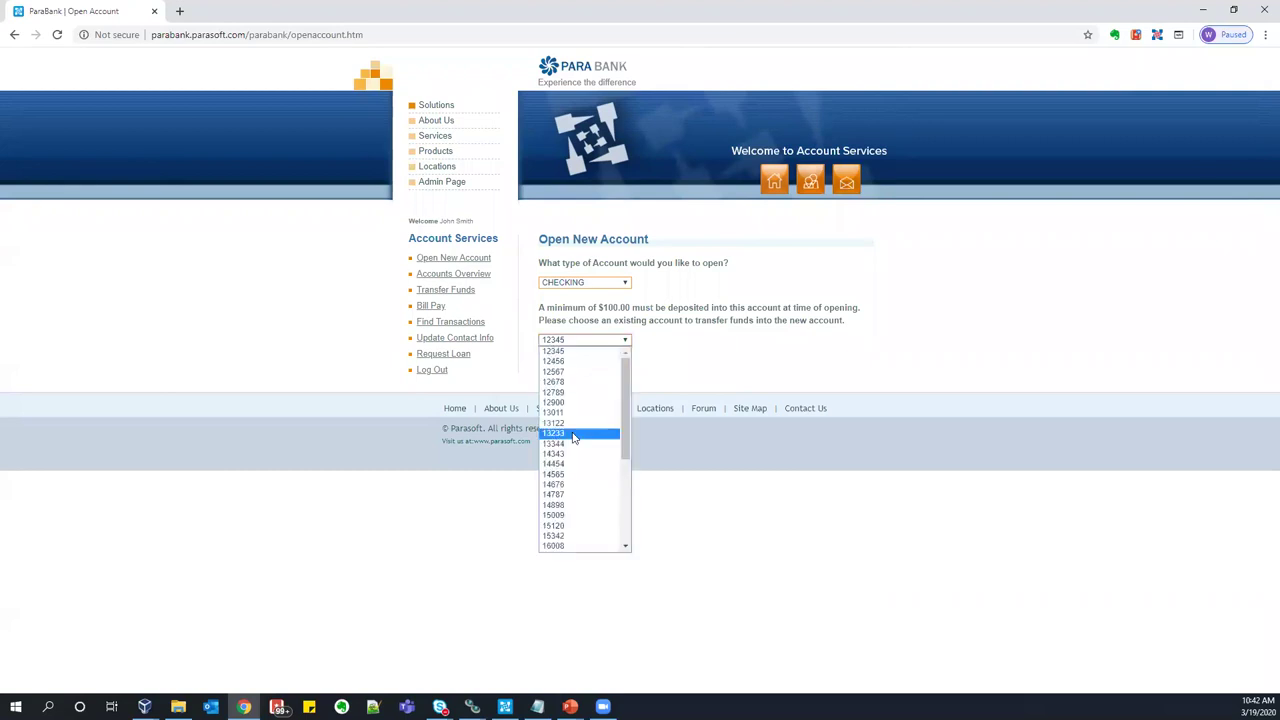
click(575, 424)
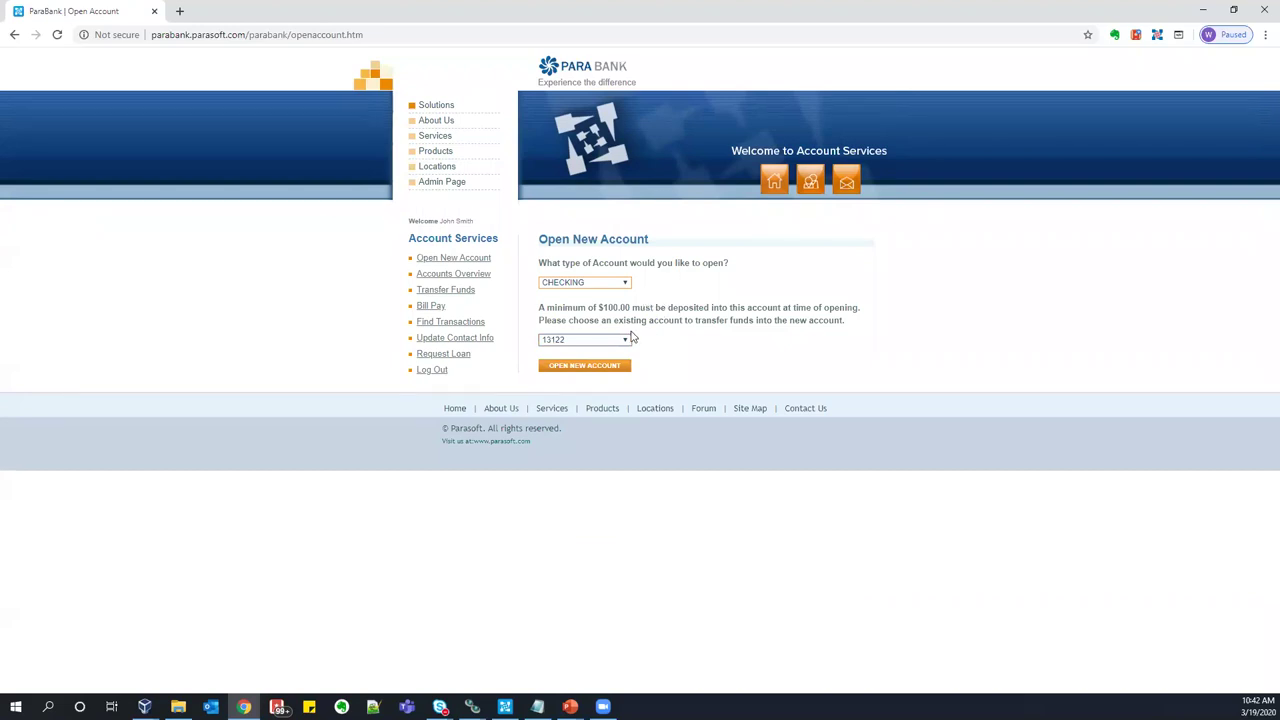
click(589, 366)
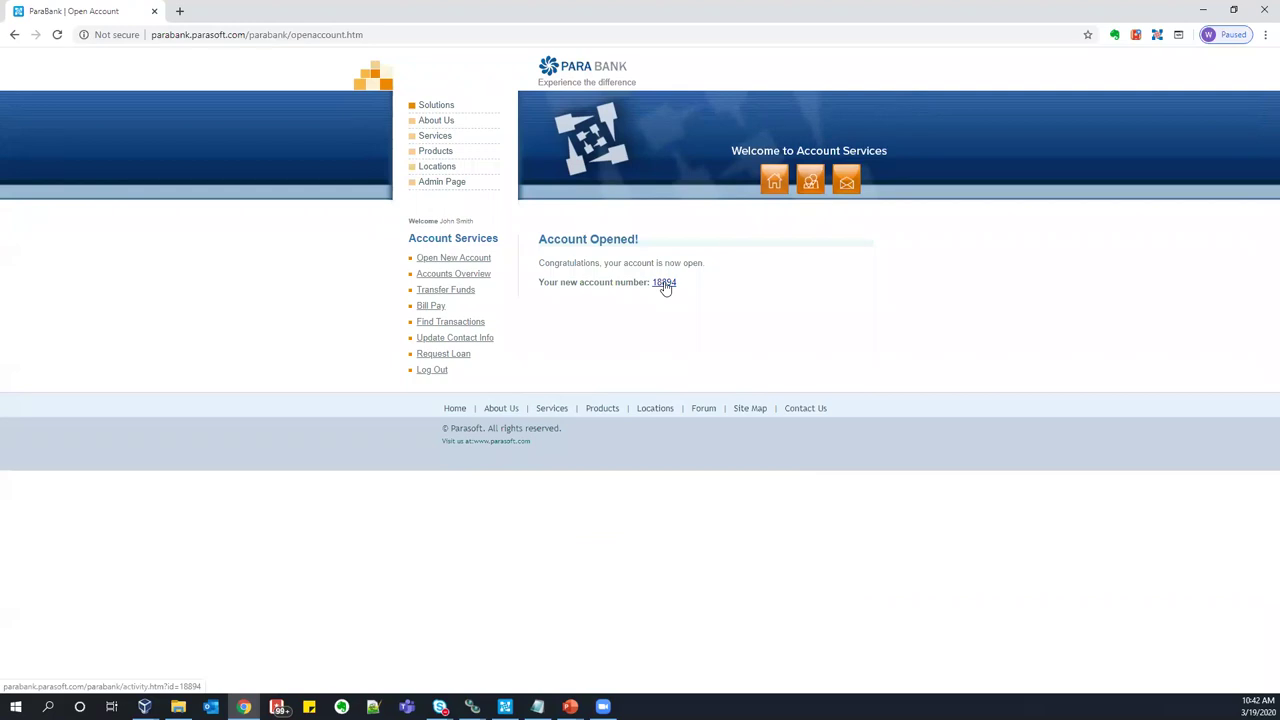
click(665, 284)
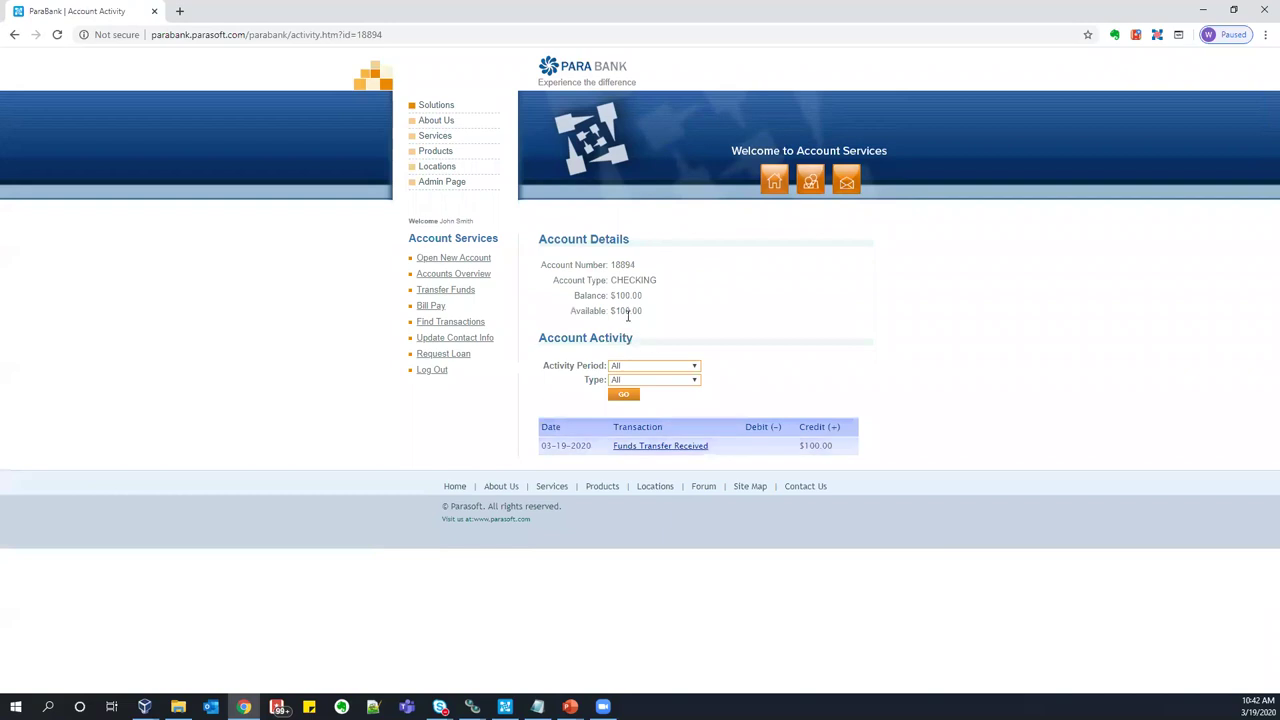
click(1157, 34)
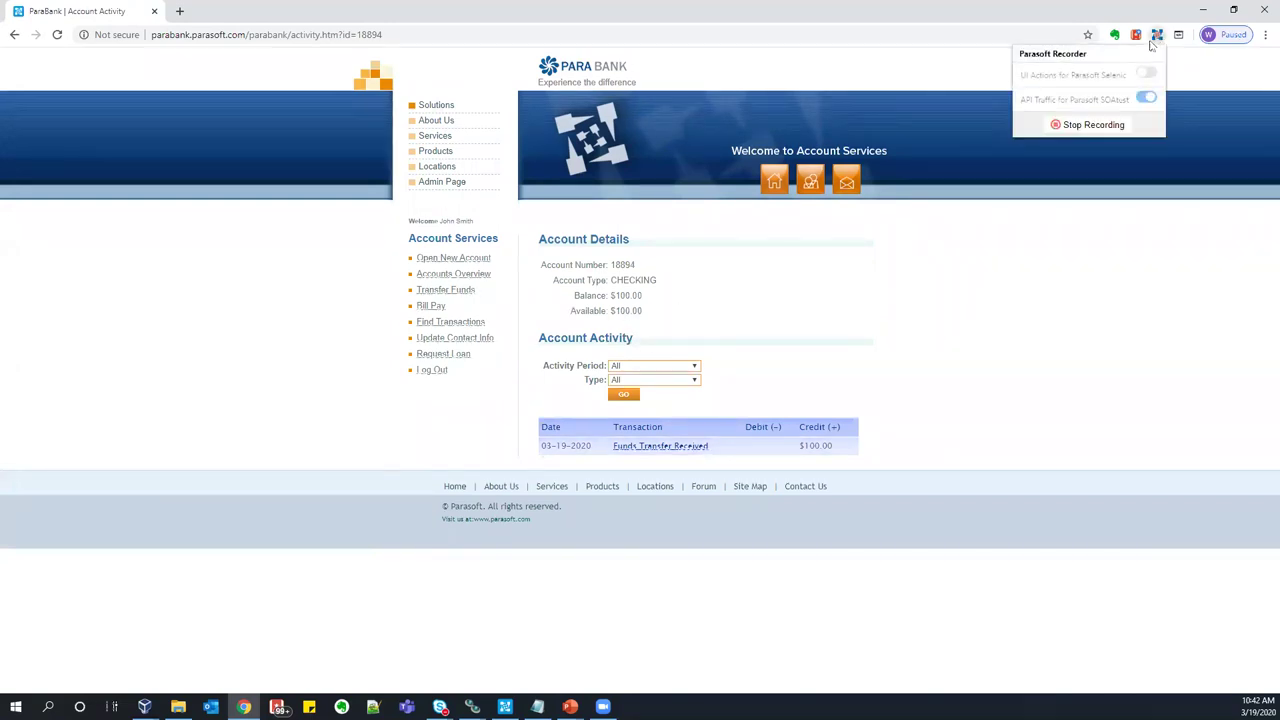
- Stop recording and create test asset Smart_CreateAccount with Associated requirement left as None
click(1077, 128)
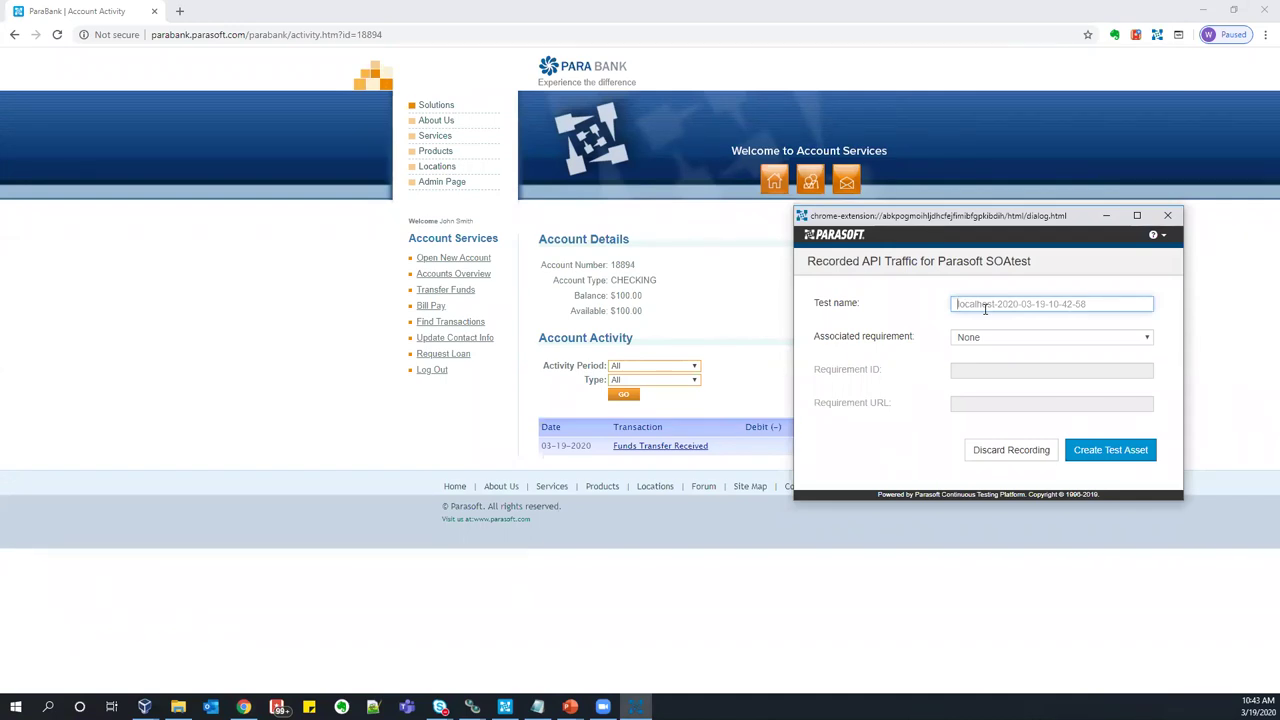
text(Smart-CreateAccount)
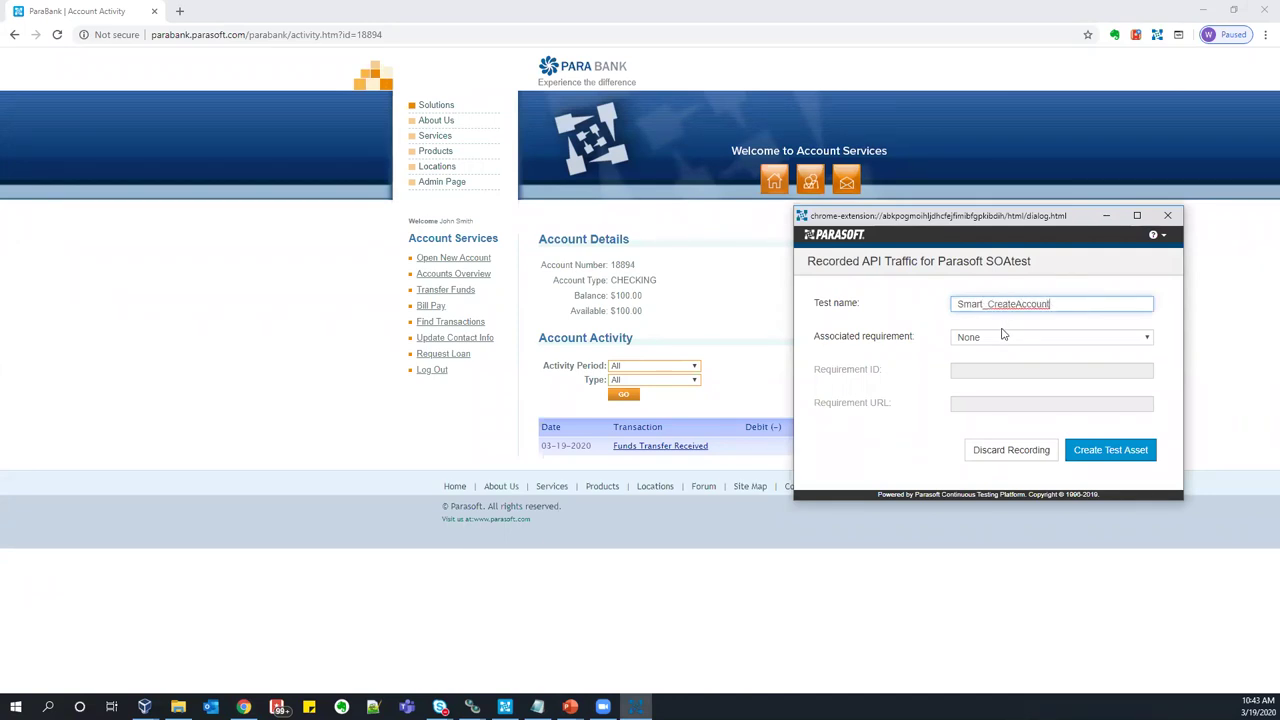
click(1000, 340)
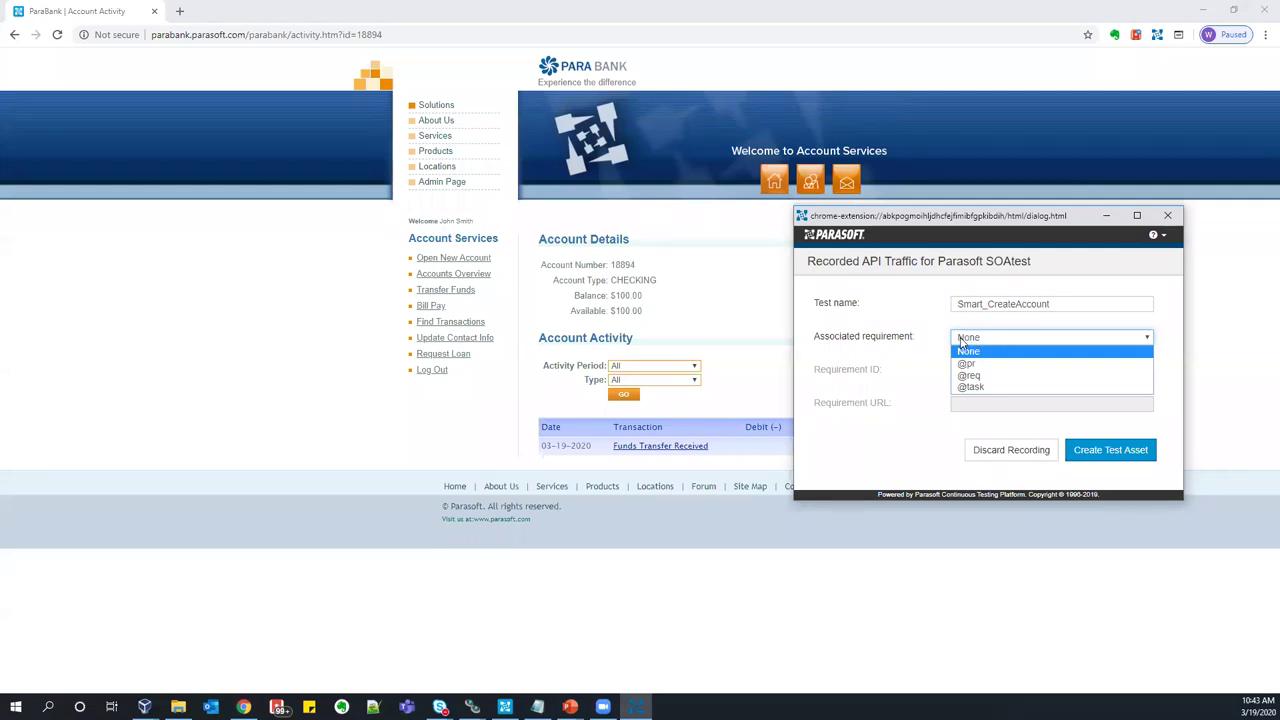
click(965, 342)
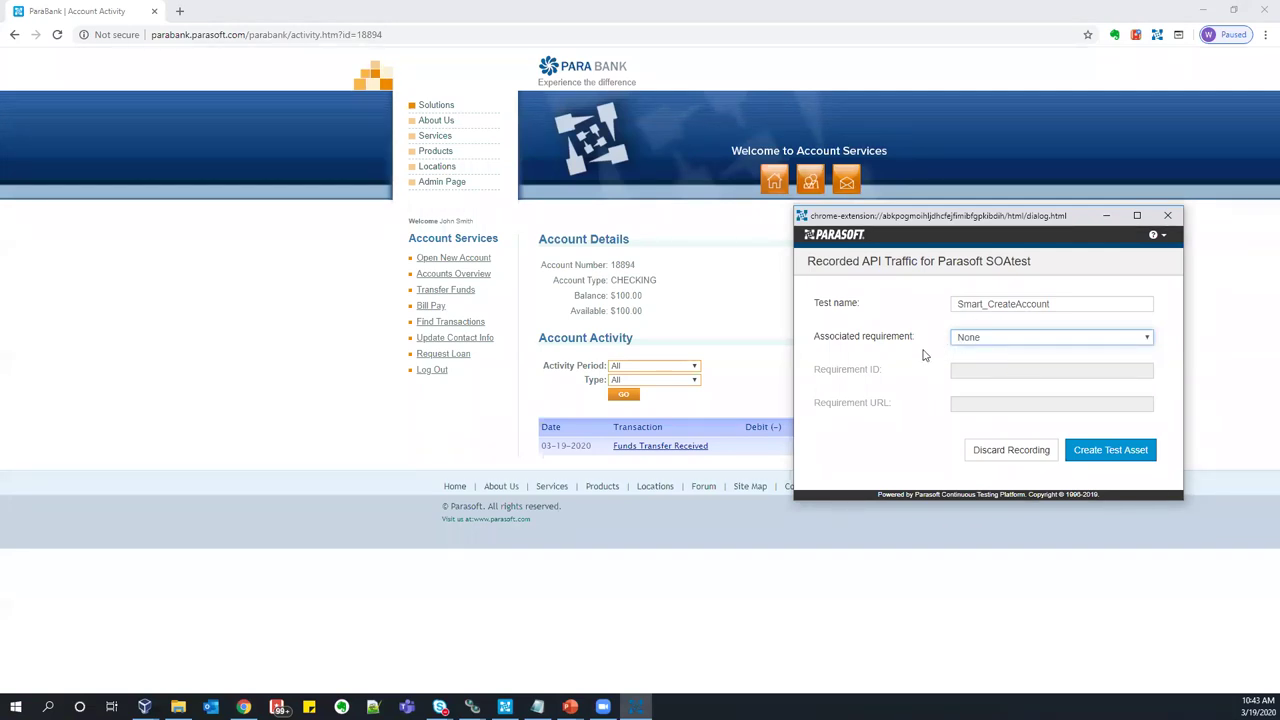
click(1105, 458)
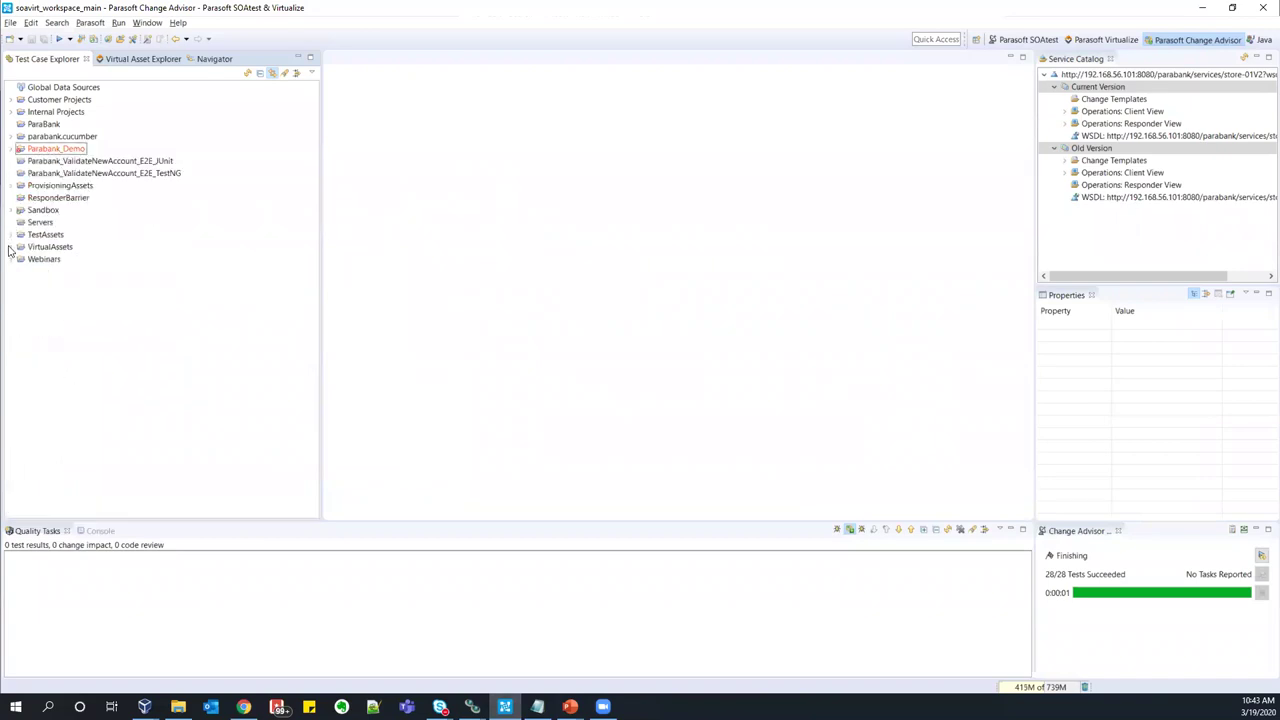
- List Smart_CreateAccount.tst's tests under TestAssets in the SOAtest perspective
click(11, 235)
click(20, 321)
click(62, 333)
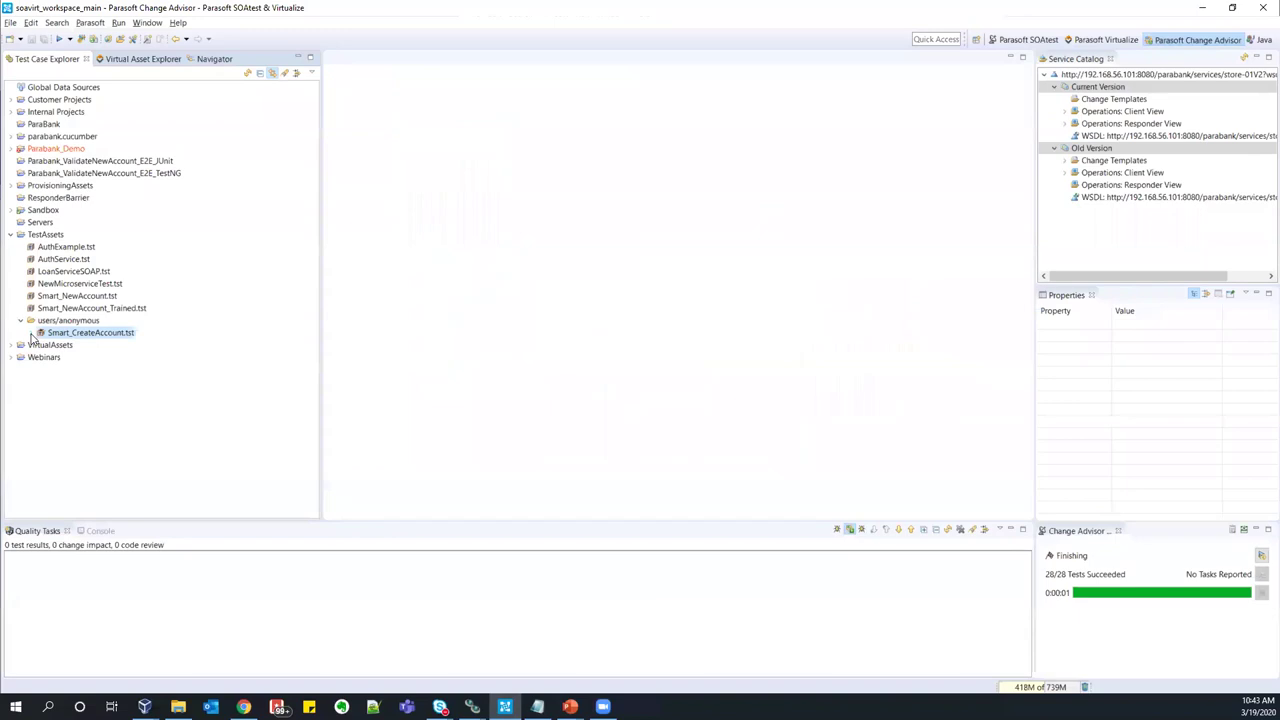
click(31, 334)
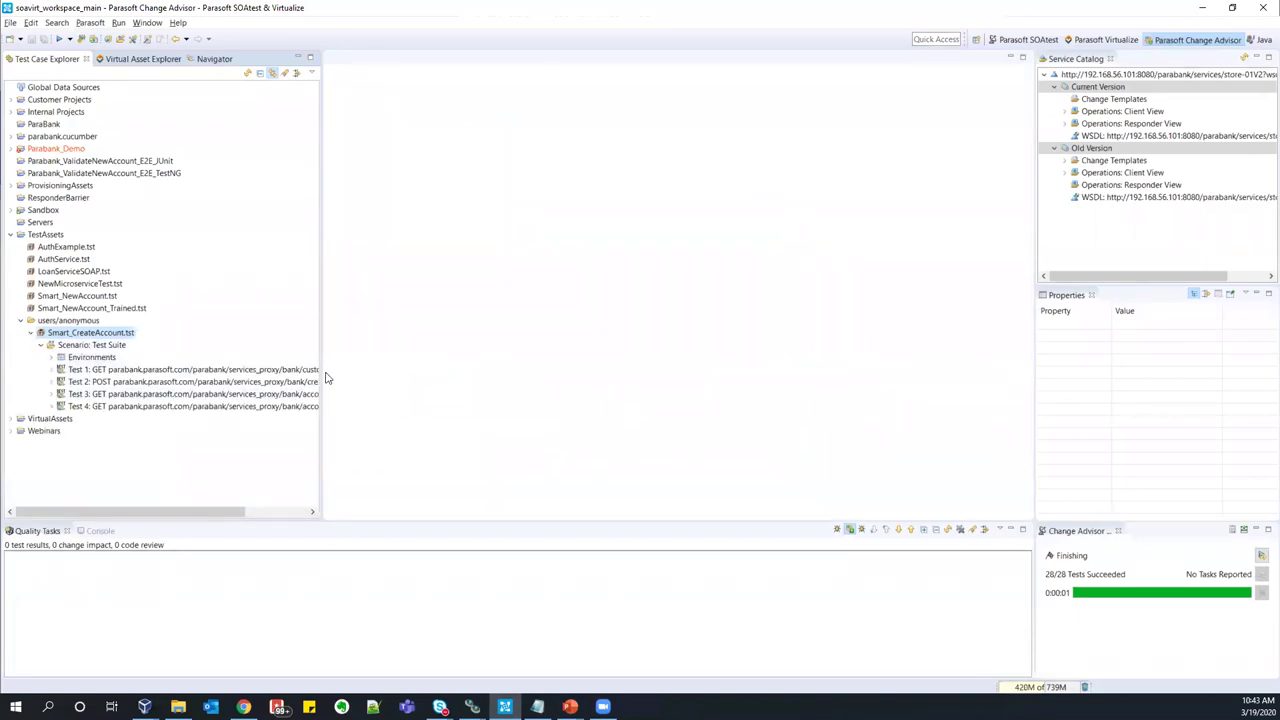
drag(326, 378, 328, 378)
click(1012, 41)
drag(395, 349, 421, 349)
click(248, 382)
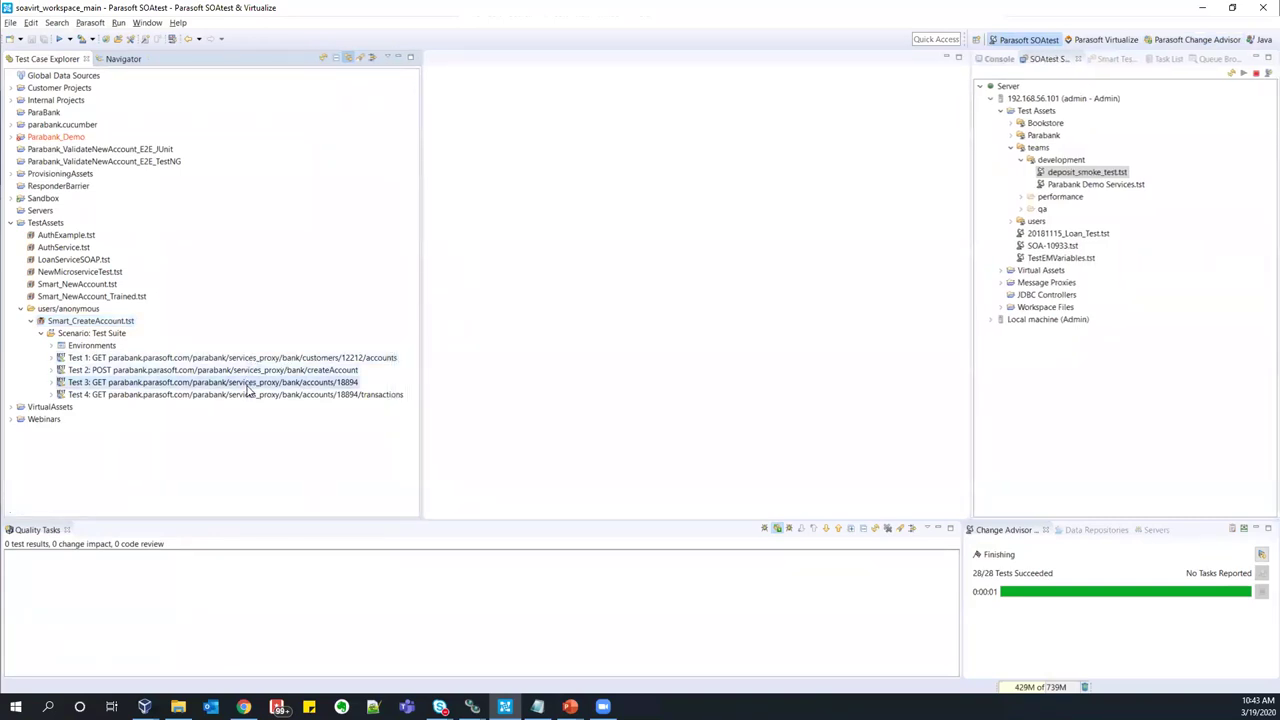
click(248, 394)
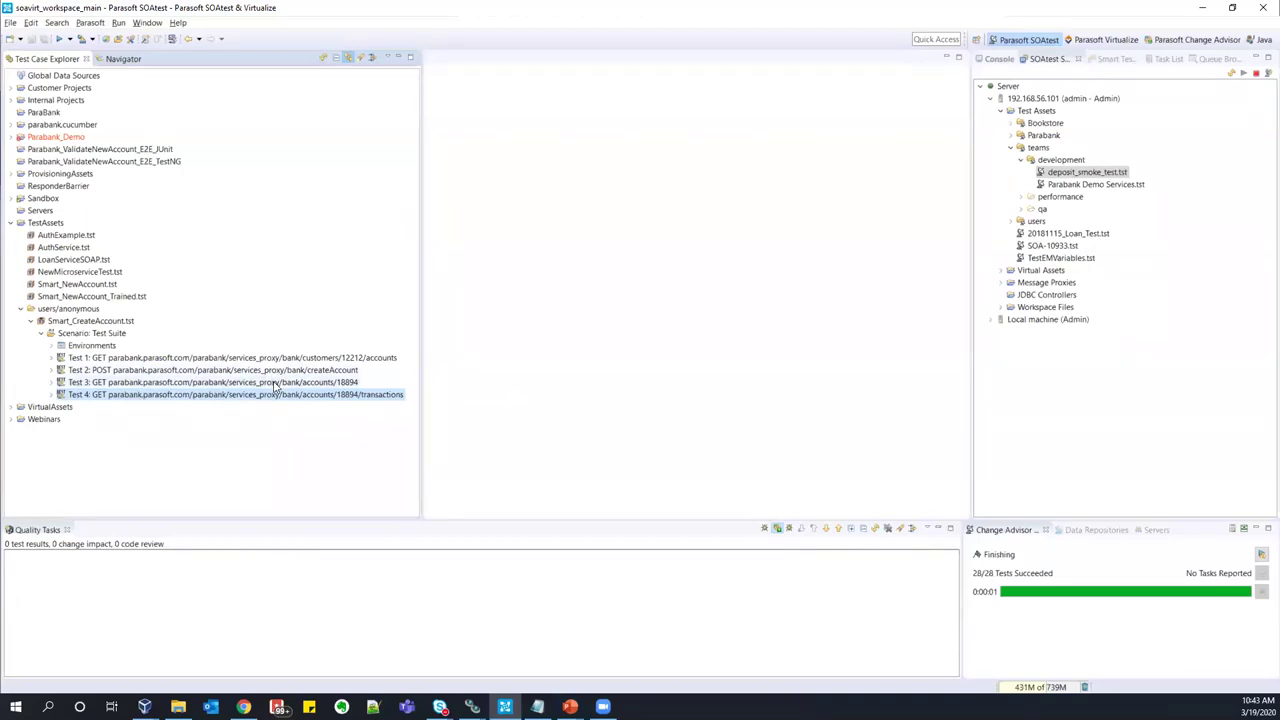
- Check Test 3's ${Test 2: id} path parameter, then expand Test 2's JSON Data Bank output
double_click(276, 383)
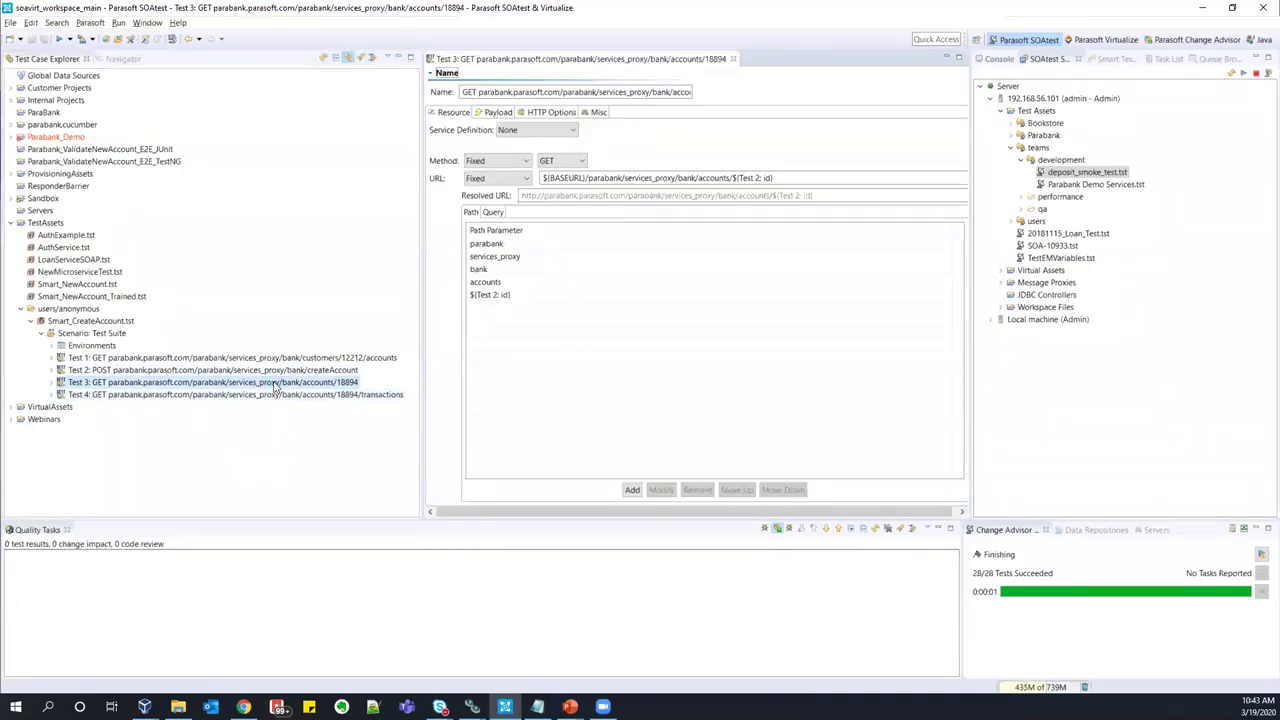
click(478, 297)
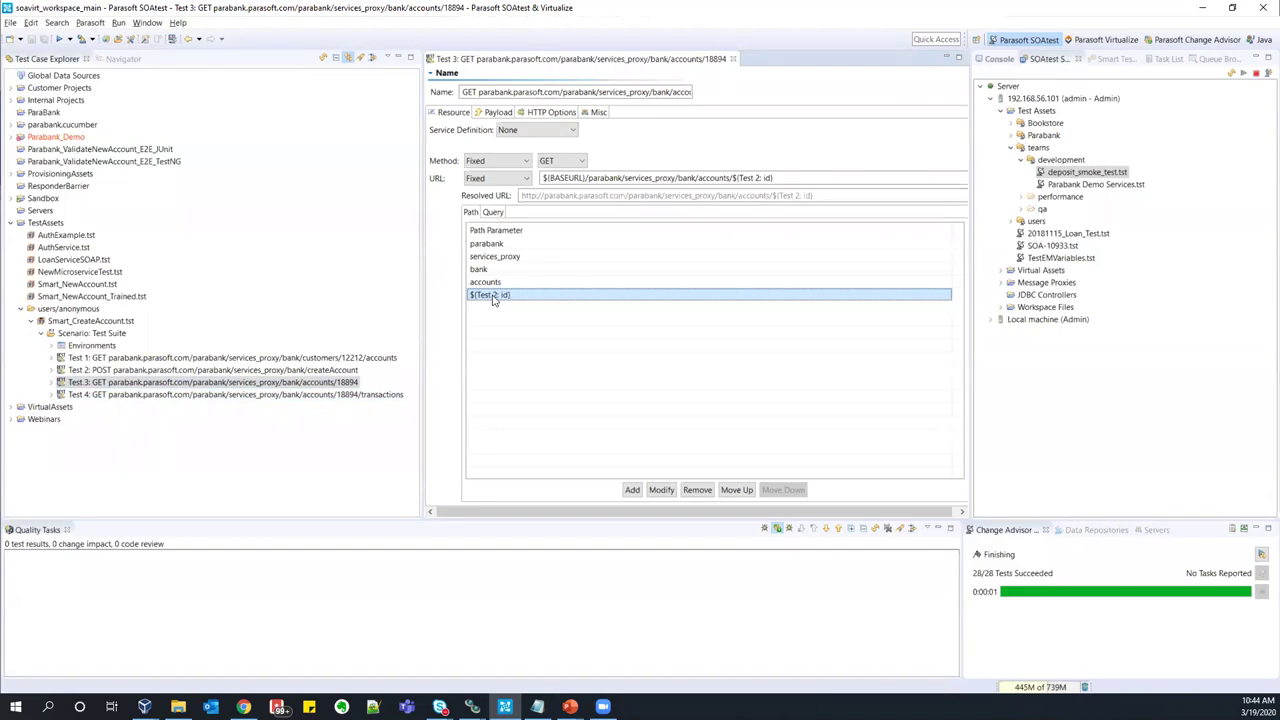
click(293, 372)
click(53, 371)
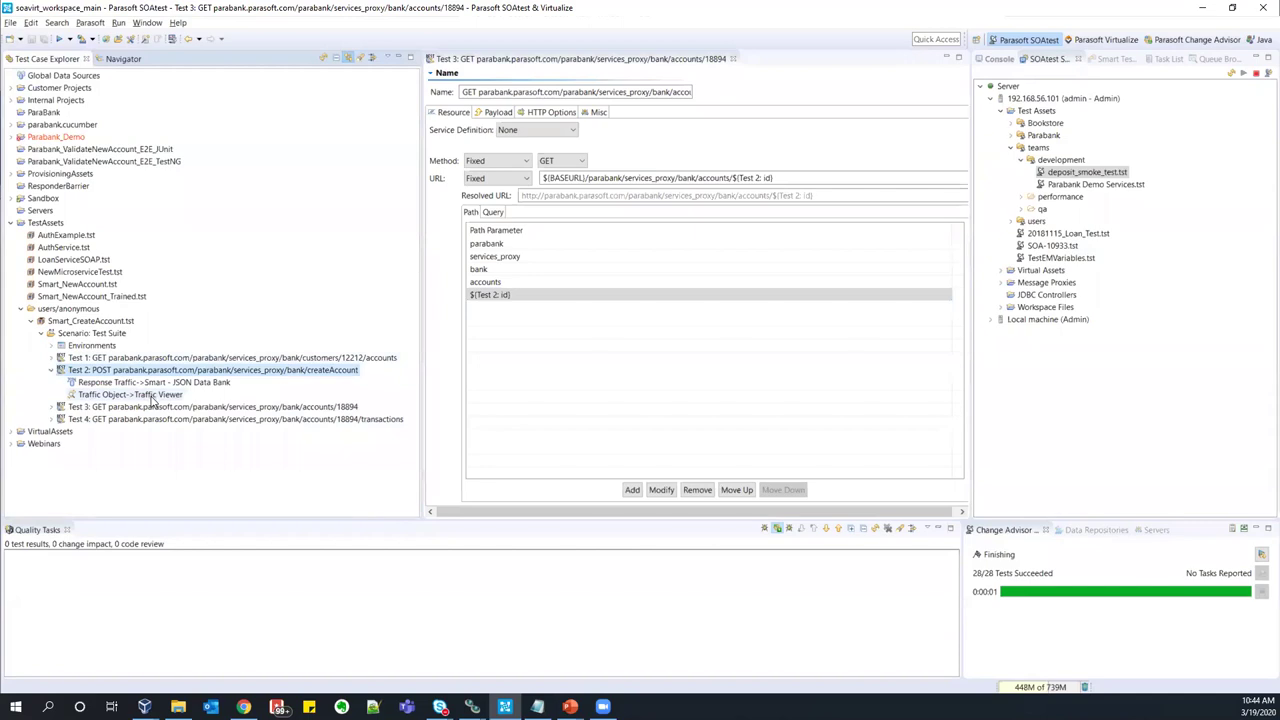
click(228, 384)
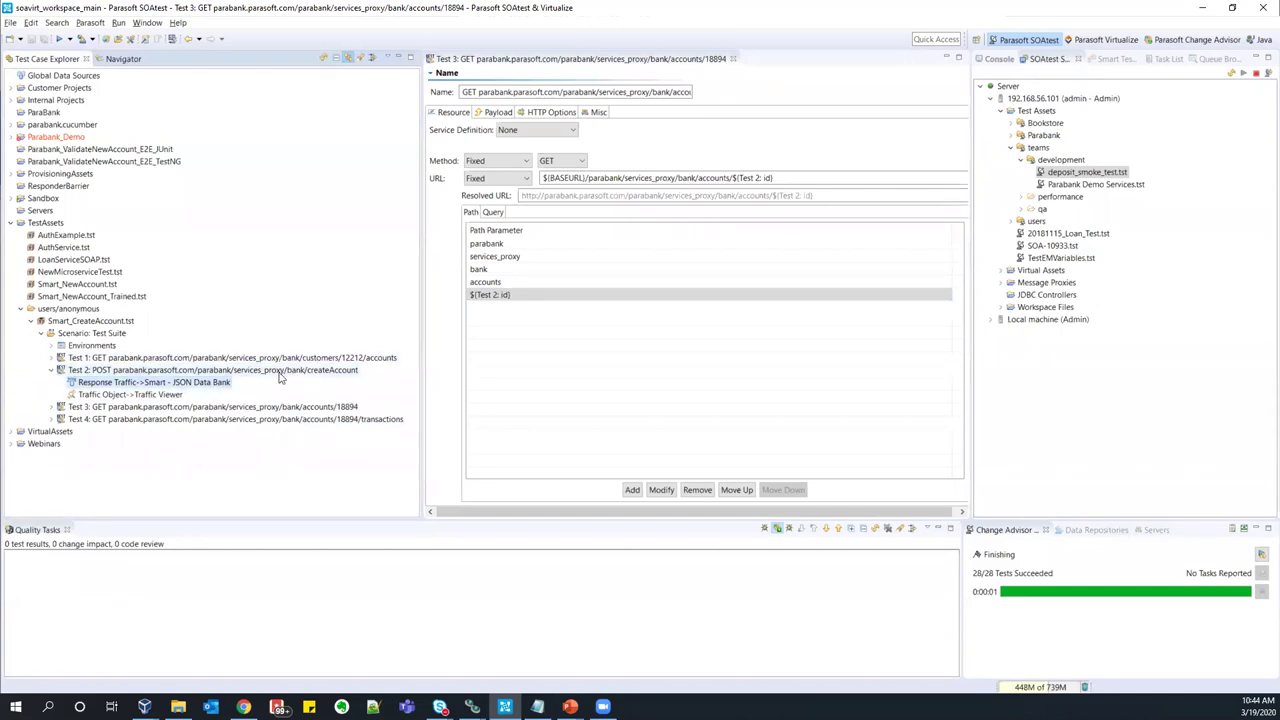
- Review the JSON Data Bank mapping ./id[1] into the Test 2: id column, then close all editors
double_click(207, 383)
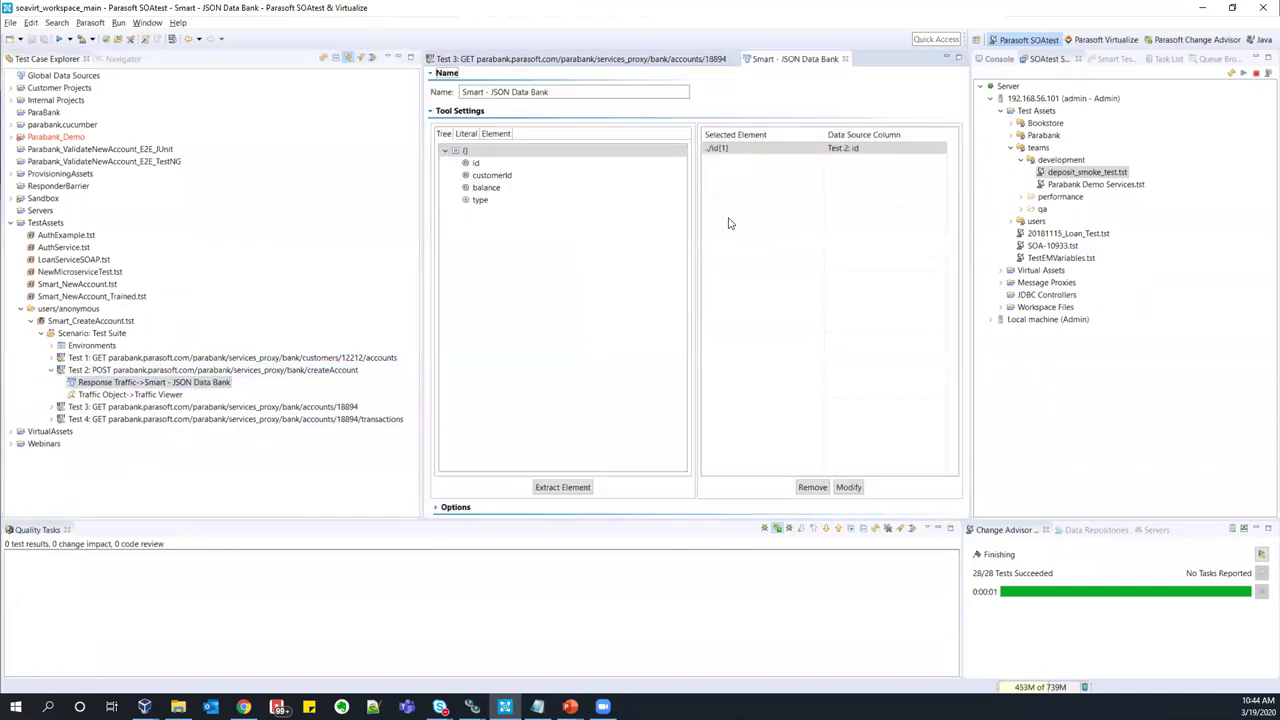
click(843, 150)
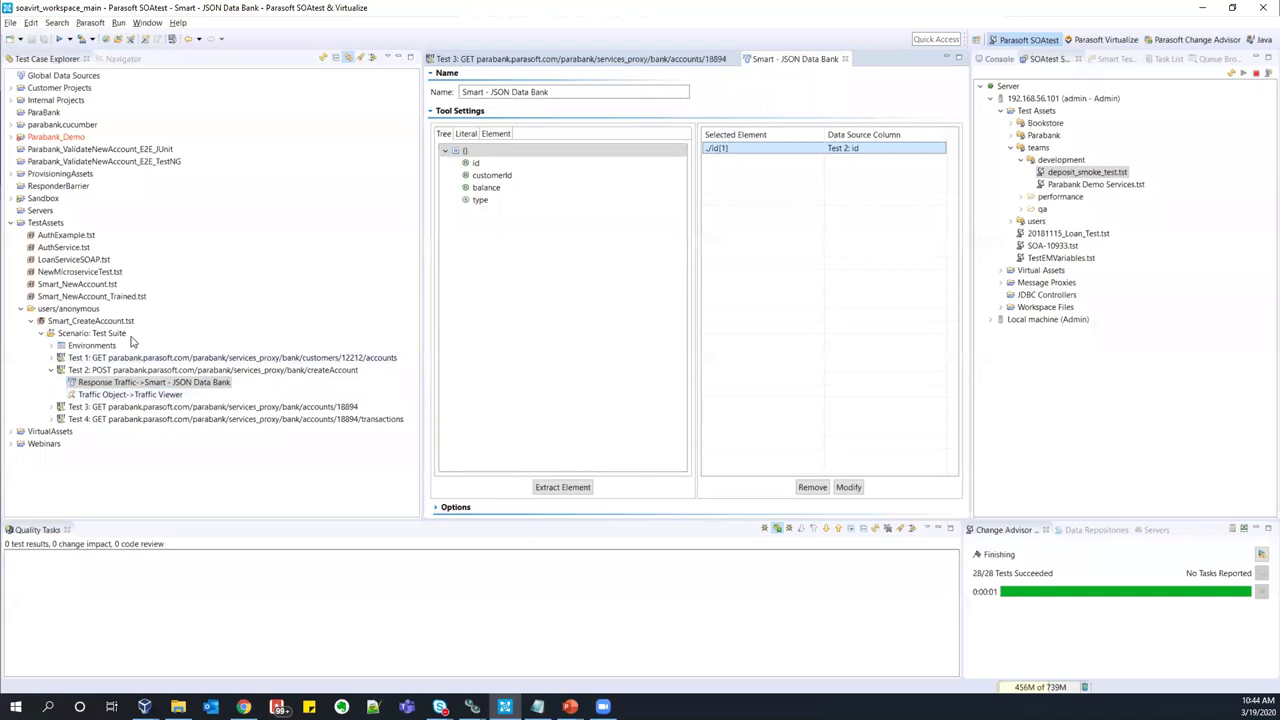
key(ctrl+shift+w)
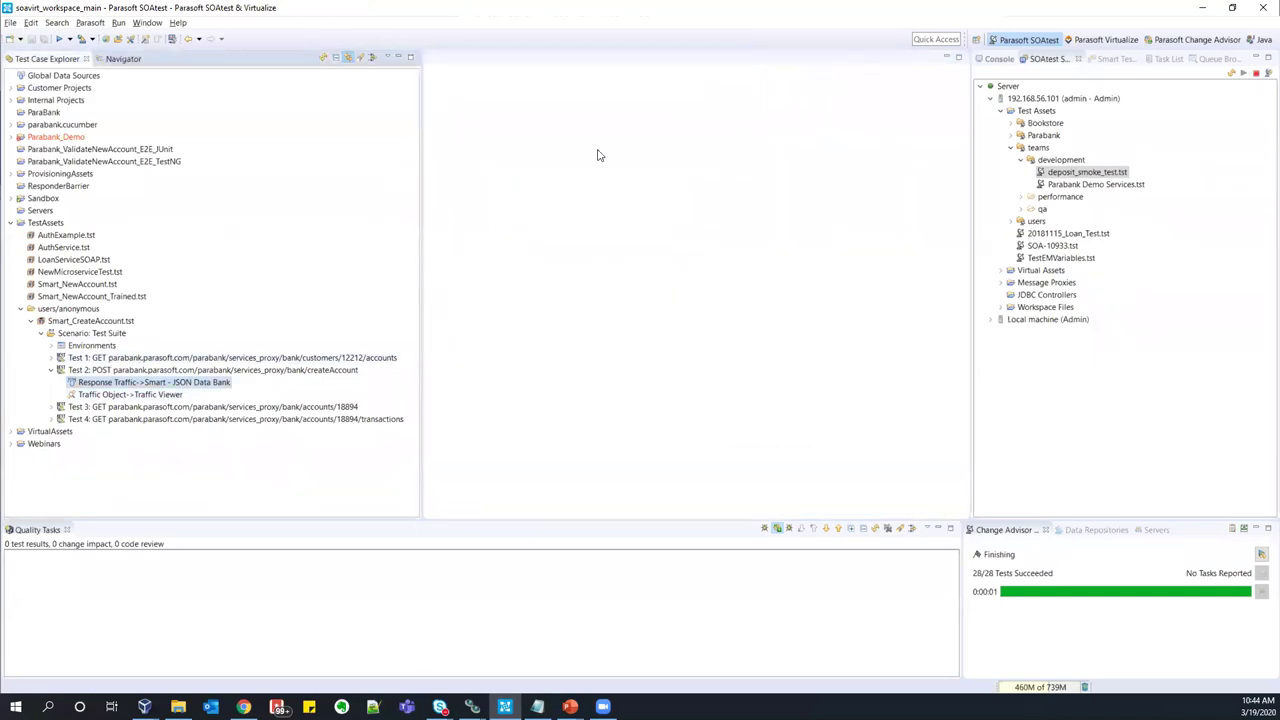
- Run Smart_CreateAccount (0/4 pass) and inspect Test 1's 401 'User login required' traffic and Smart Test Templates
click(85, 335)
click(59, 38)
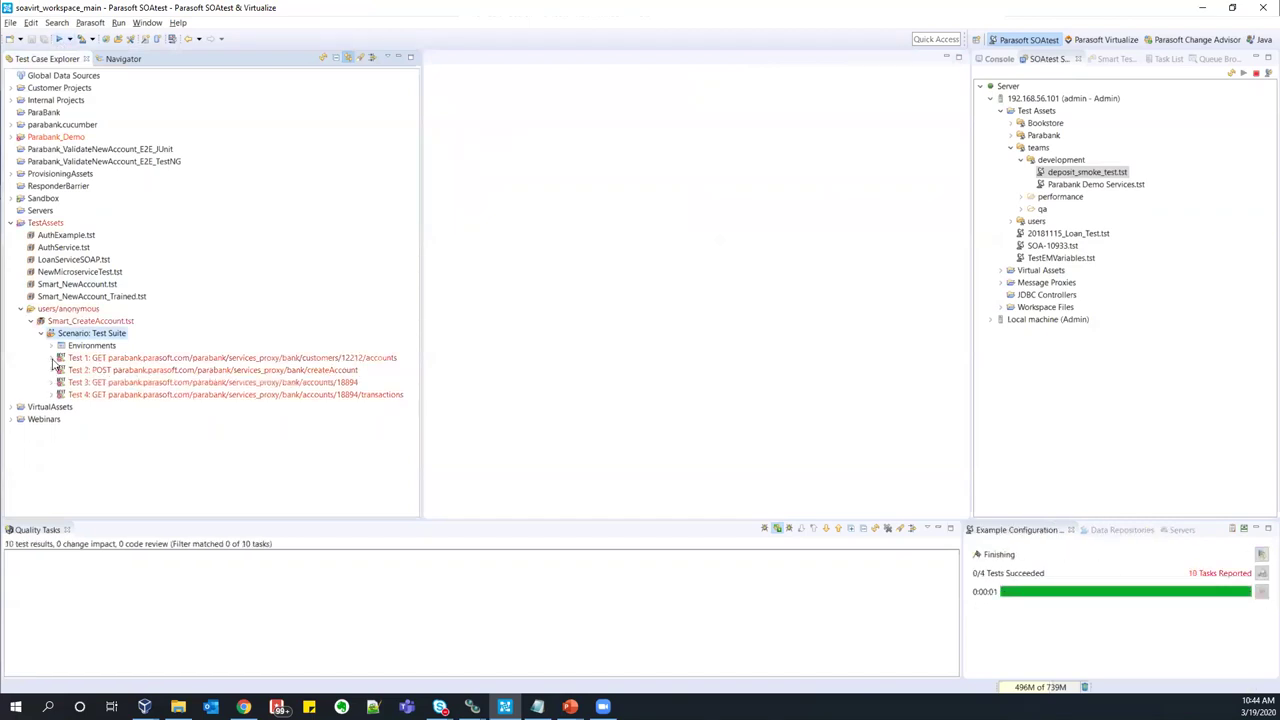
double_click(145, 384)
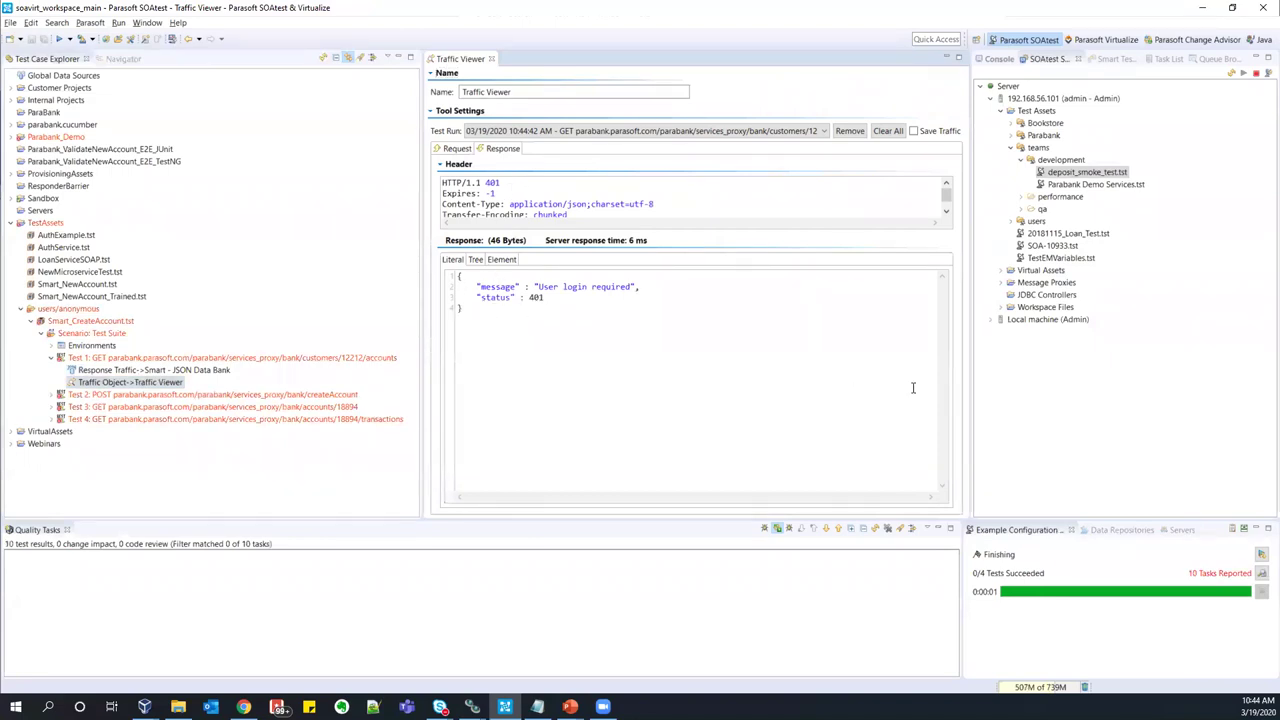
click(1110, 60)
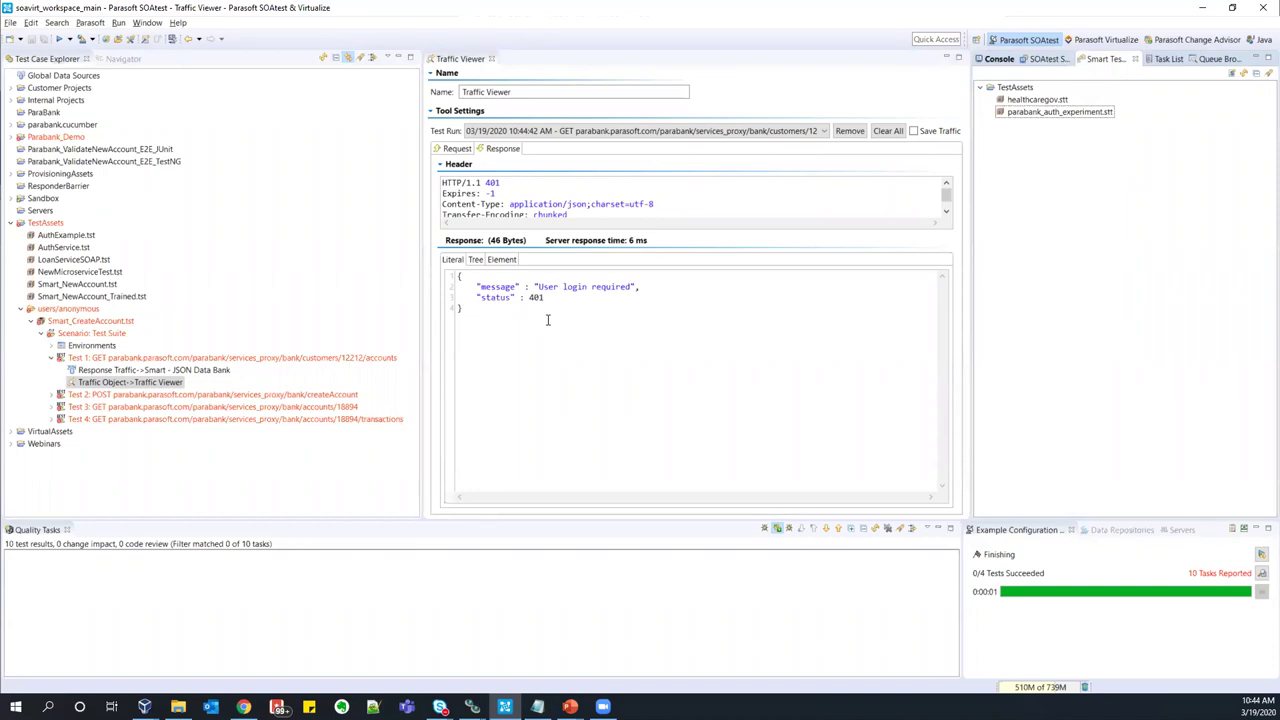
click(571, 350)
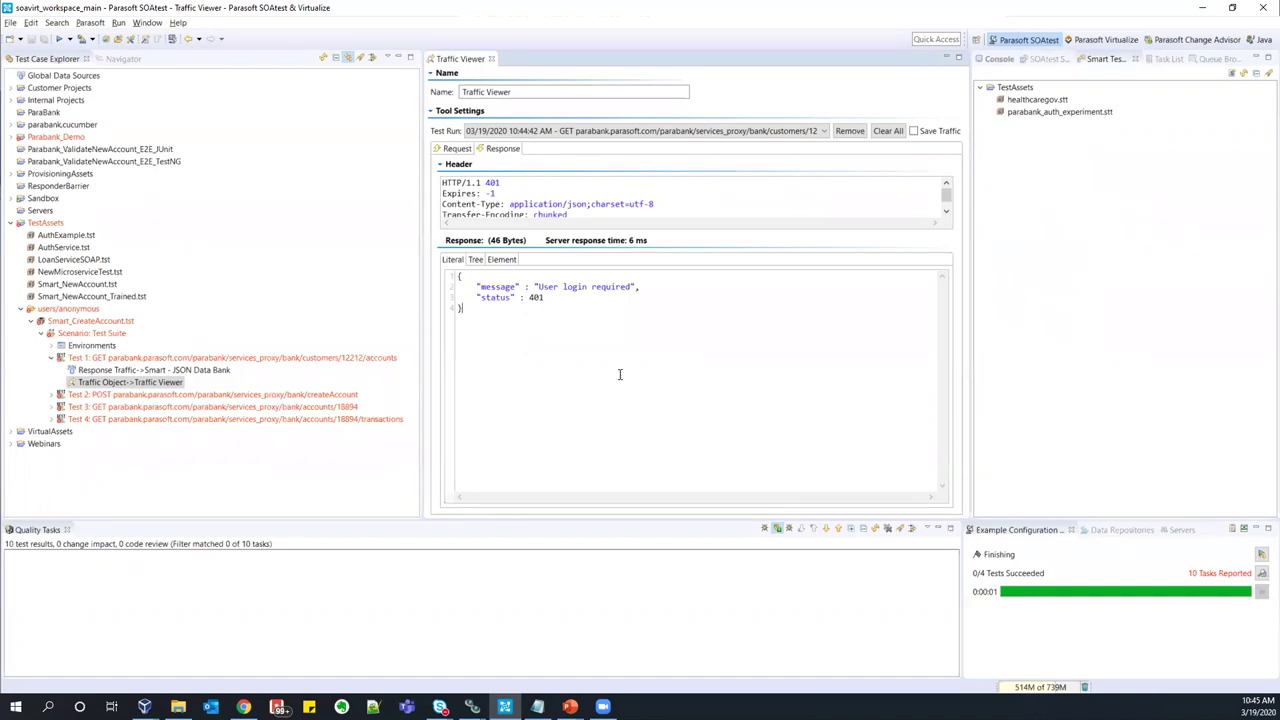
- Enable Basic HTTP authentication on Test 1 with the ParaBank username and password, then rerun it
double_click(130, 358)
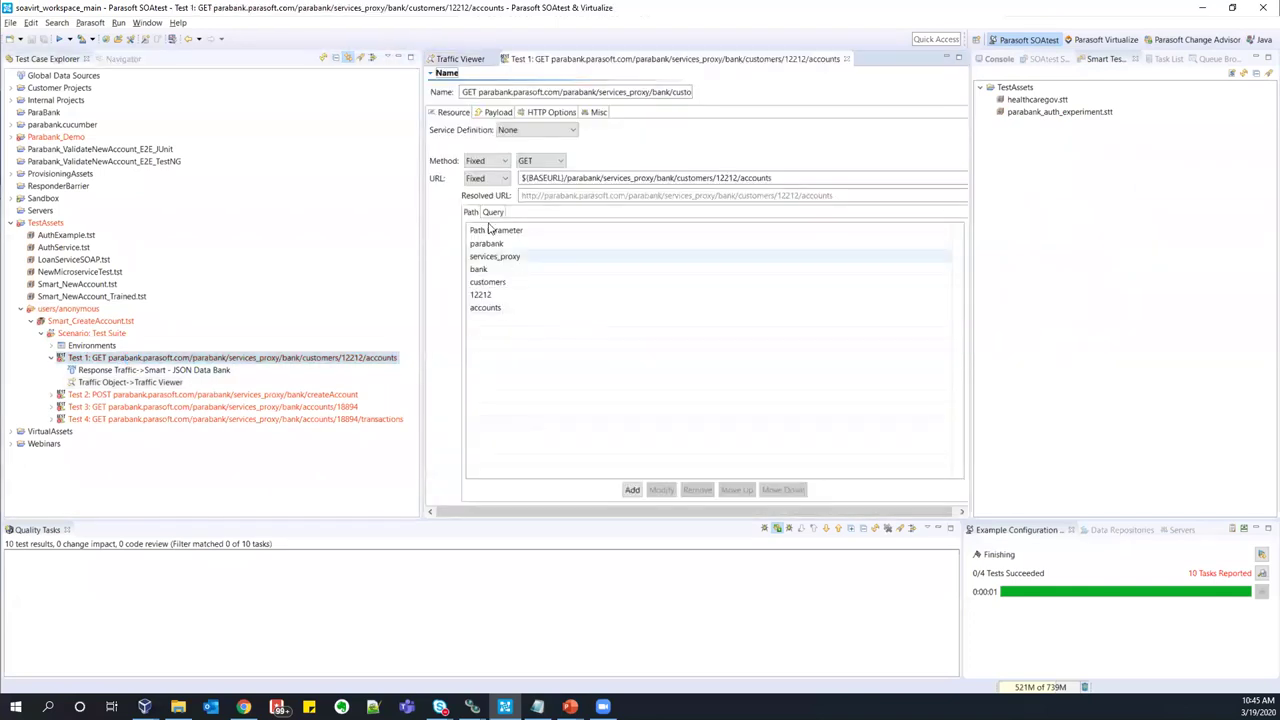
click(536, 113)
click(493, 187)
click(562, 169)
click(698, 186)
key(Tab)
text(demo)
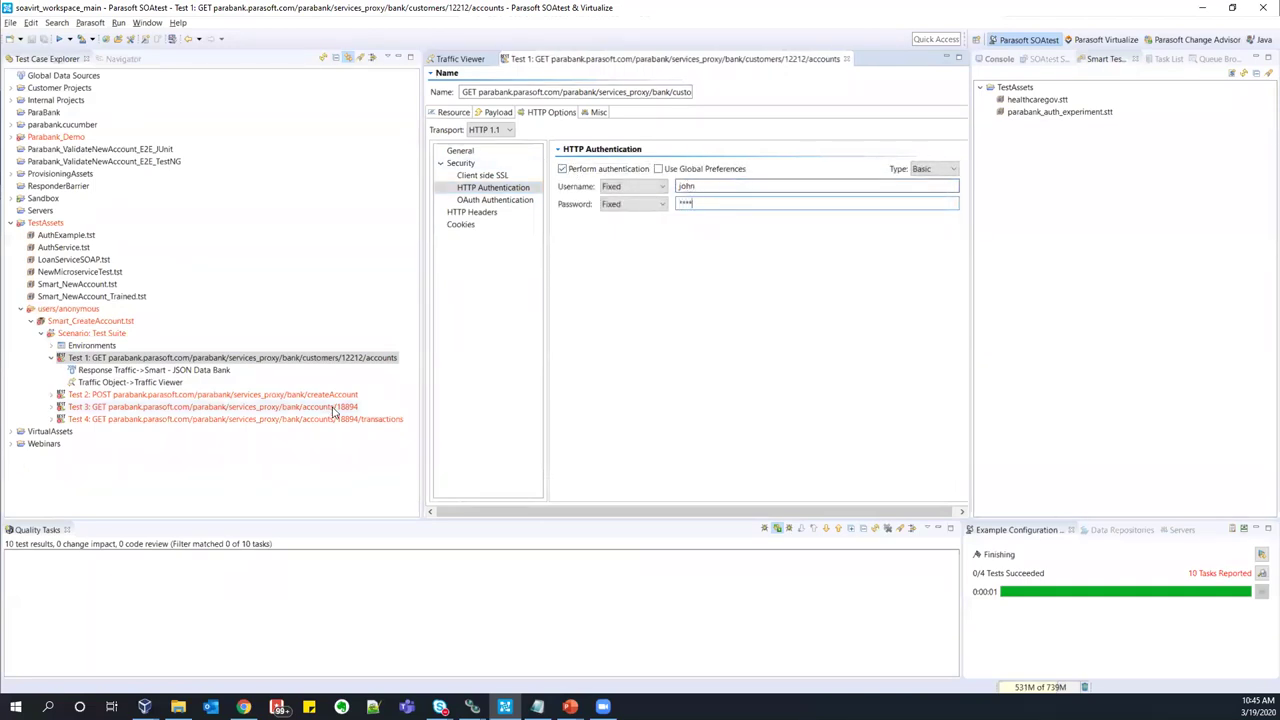
click(58, 40)
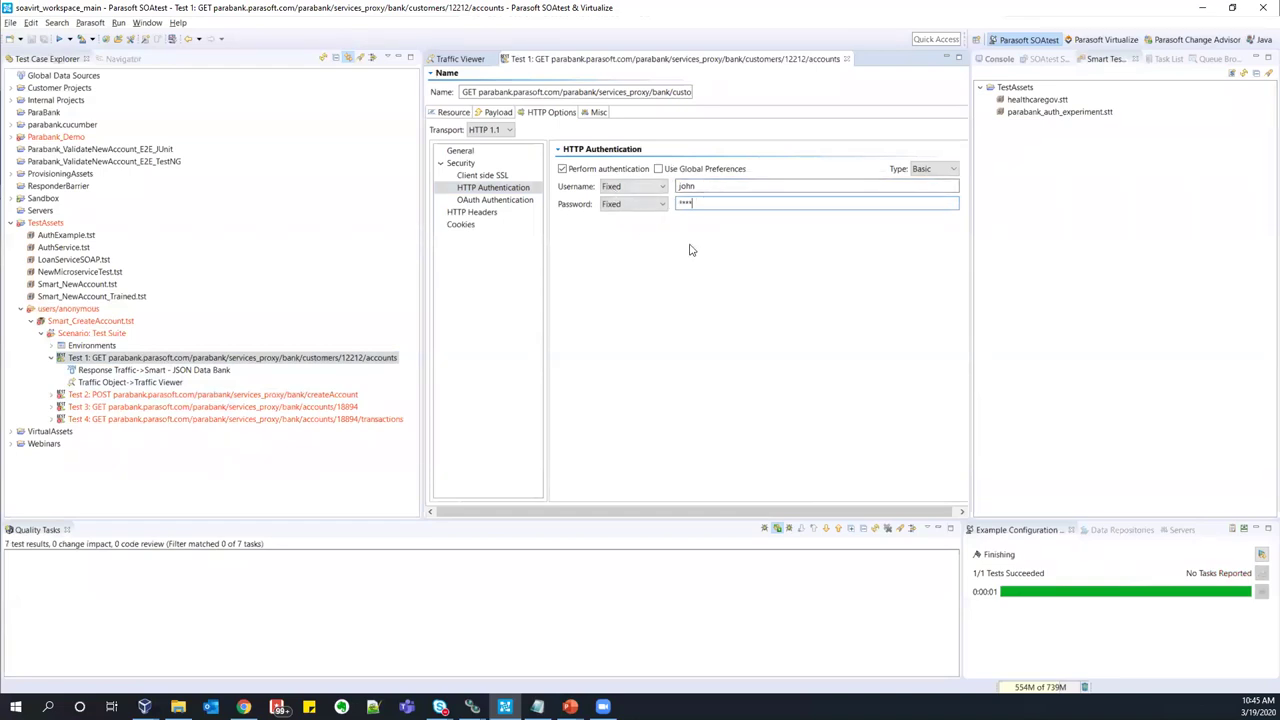
click(91, 334)
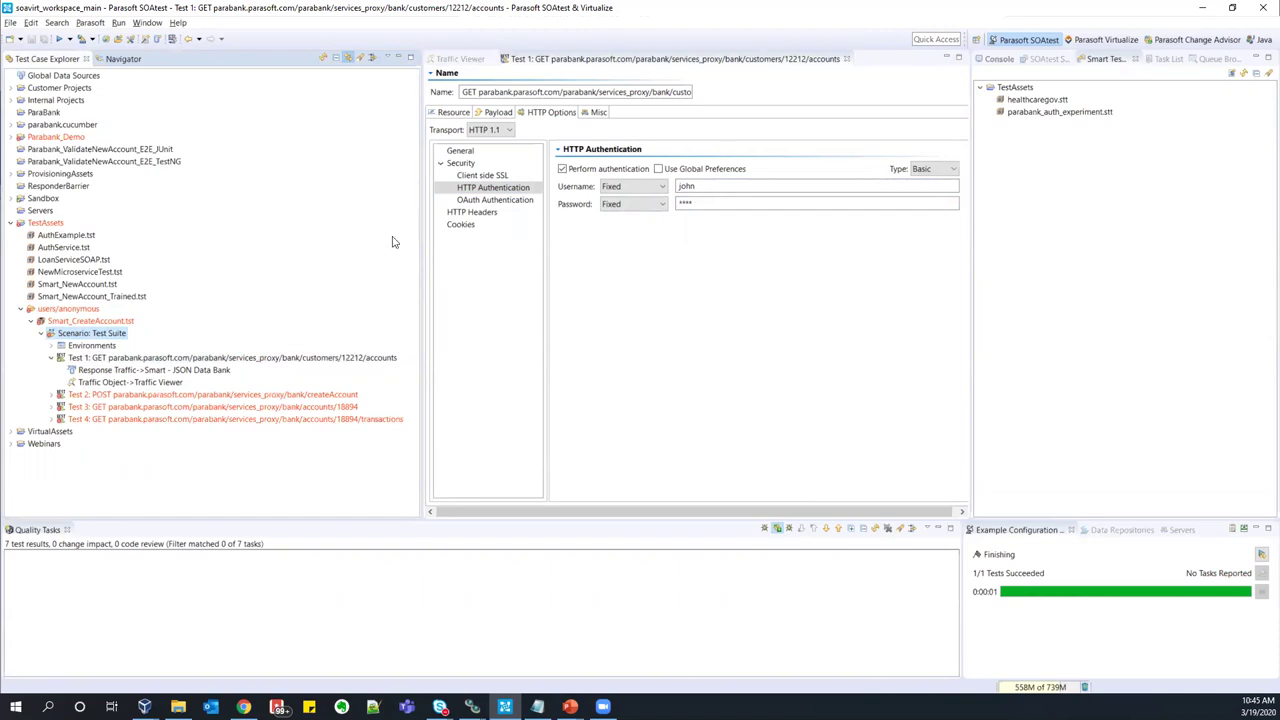
- Train a smart test template from Scenario: Test Suite, creating parabank.stt and parabank_2.stt
right_click(90, 333)
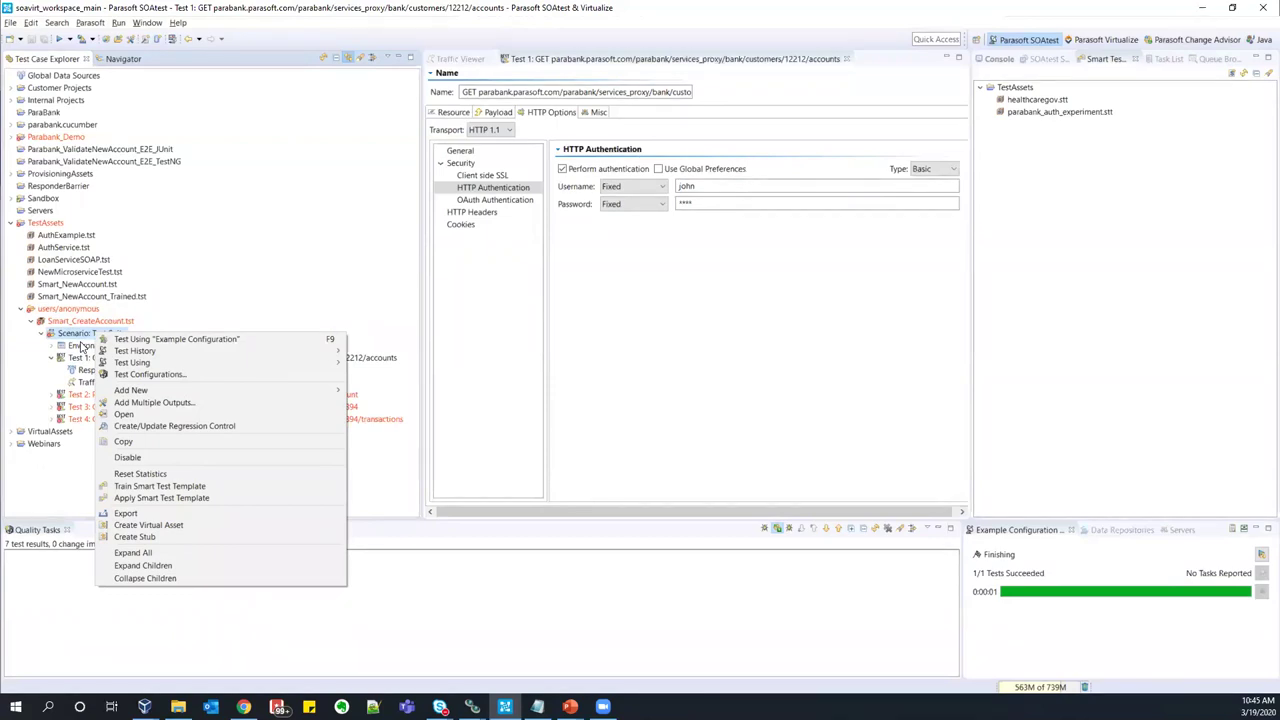
click(224, 487)
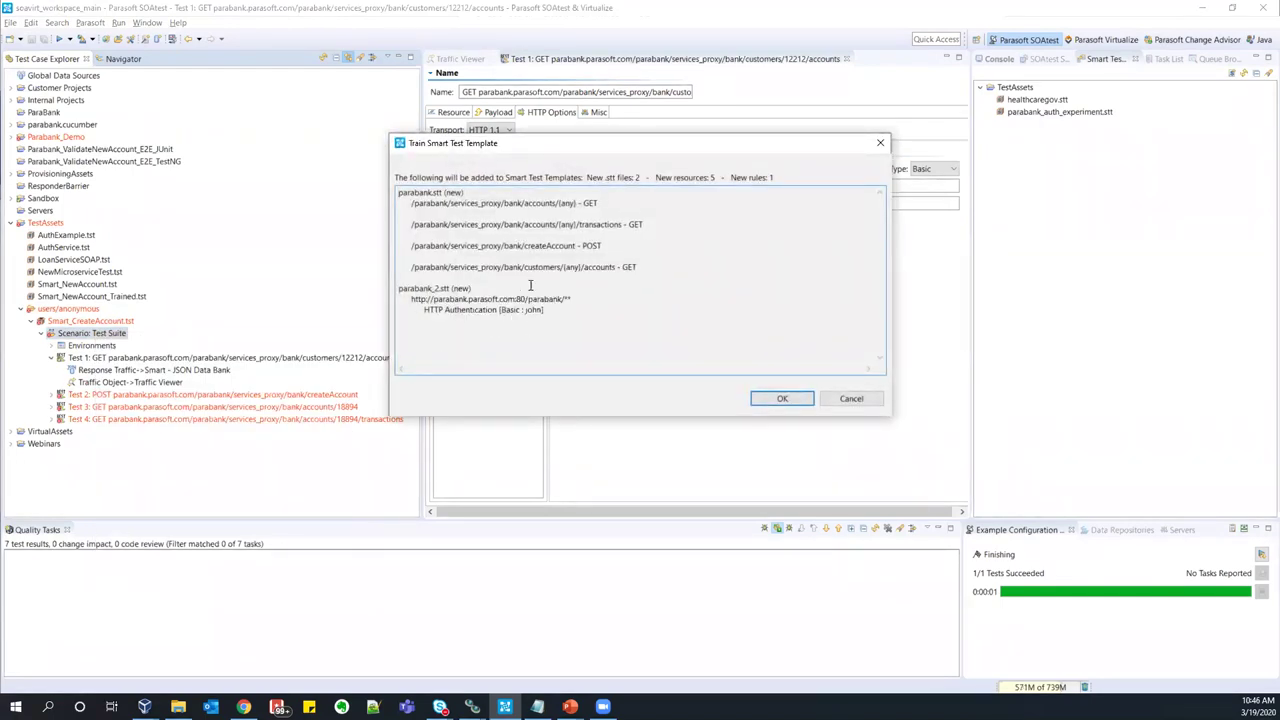
click(781, 399)
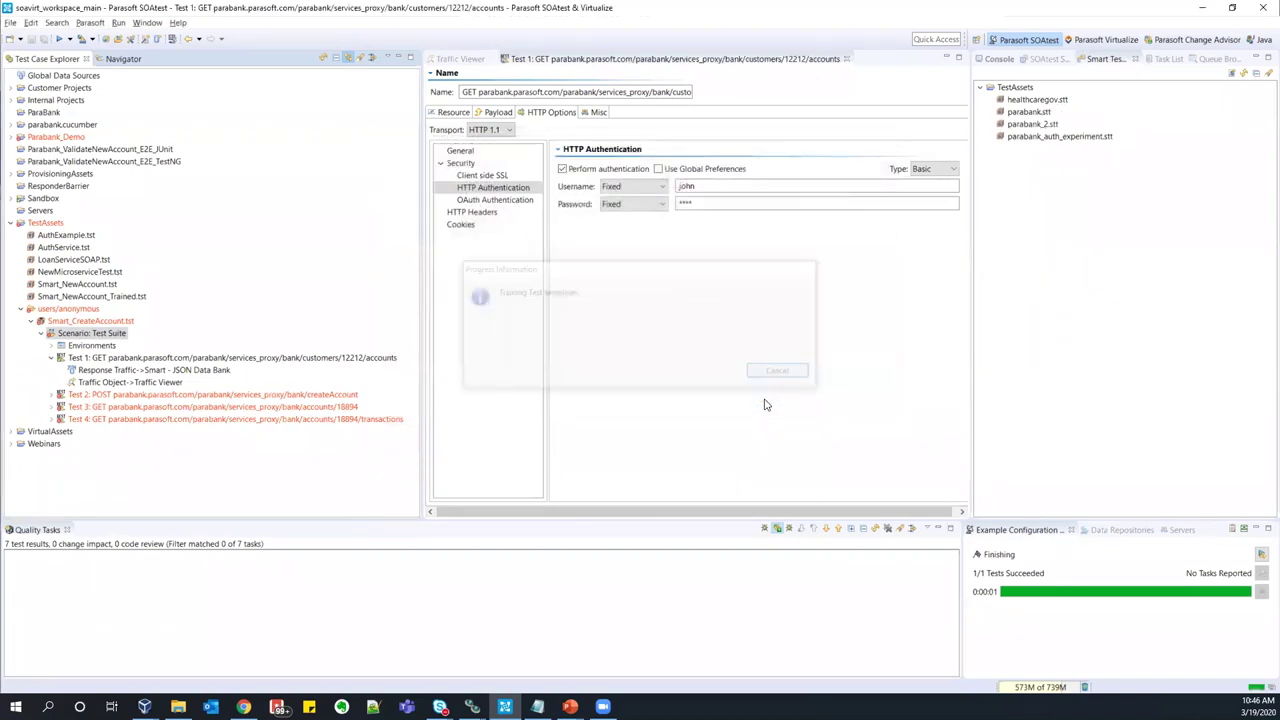
- Apply the smart test template to the suite so Tests 2–4 get Basic authentication
right_click(84, 334)
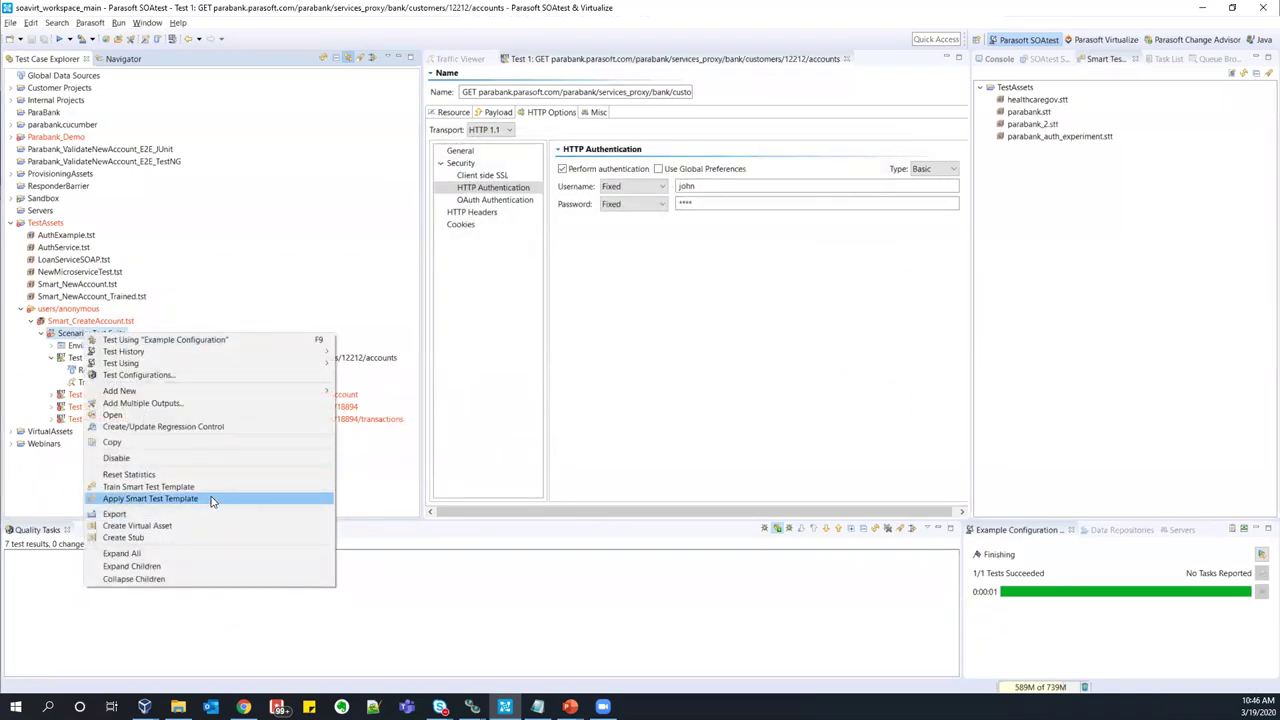
click(150, 499)
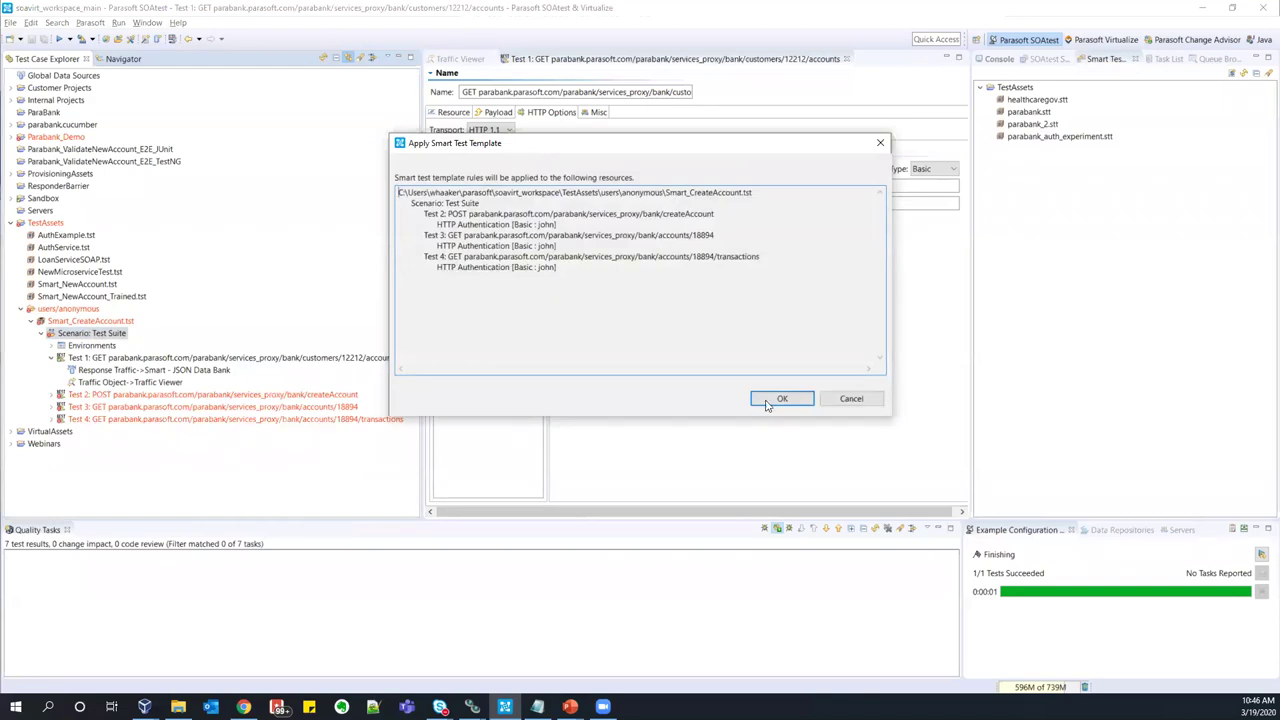
click(781, 399)
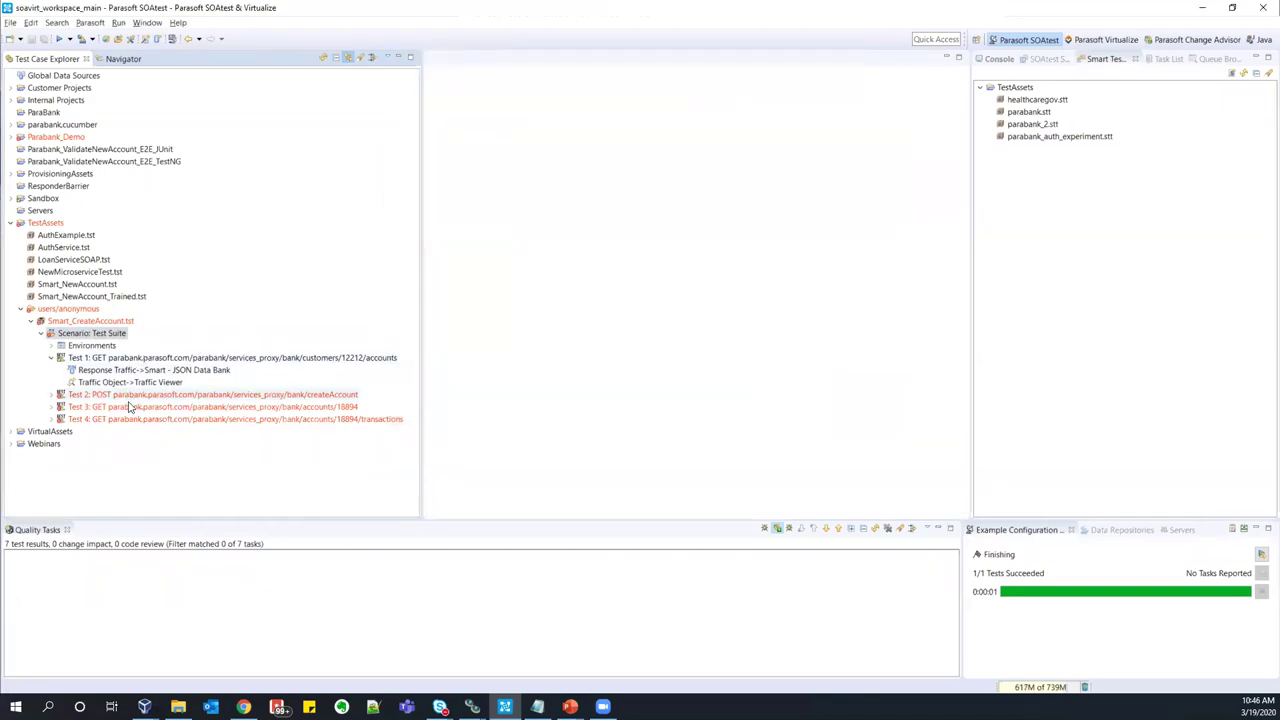
- Verify Test 3's new authentication settings and rerun the suite, now 4/4 succeeding
double_click(128, 406)
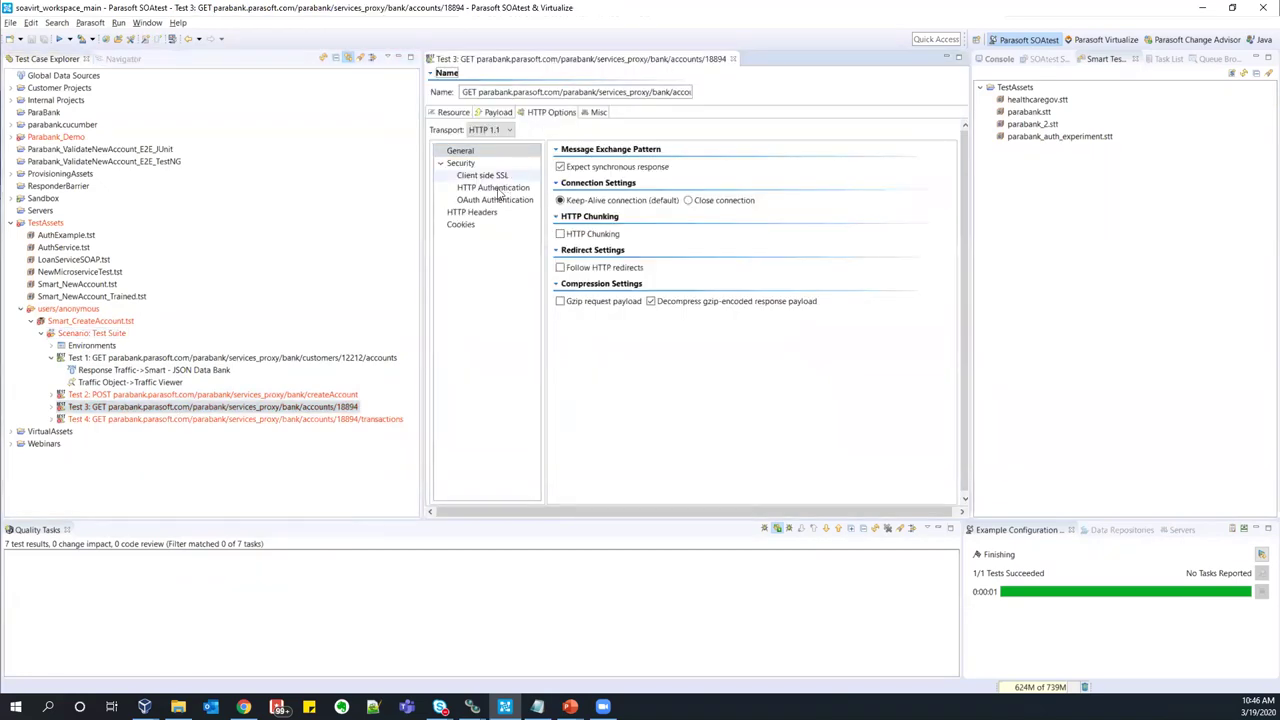
click(474, 213)
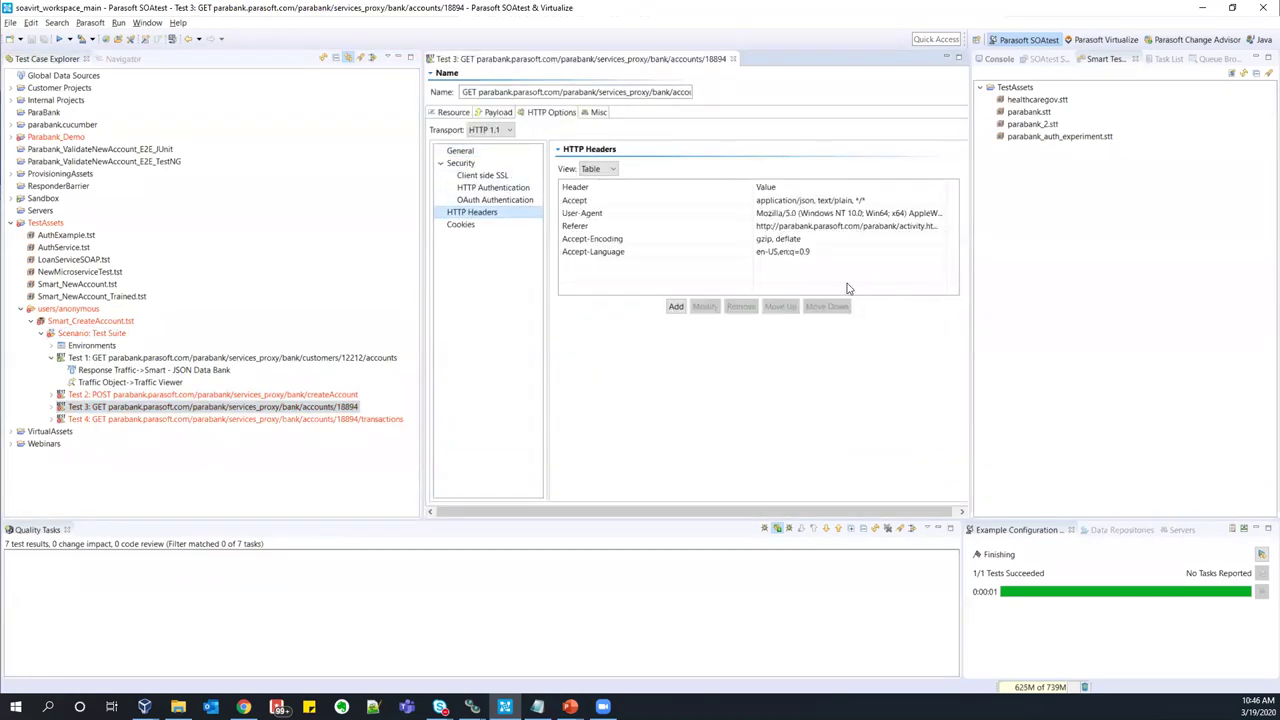
click(500, 188)
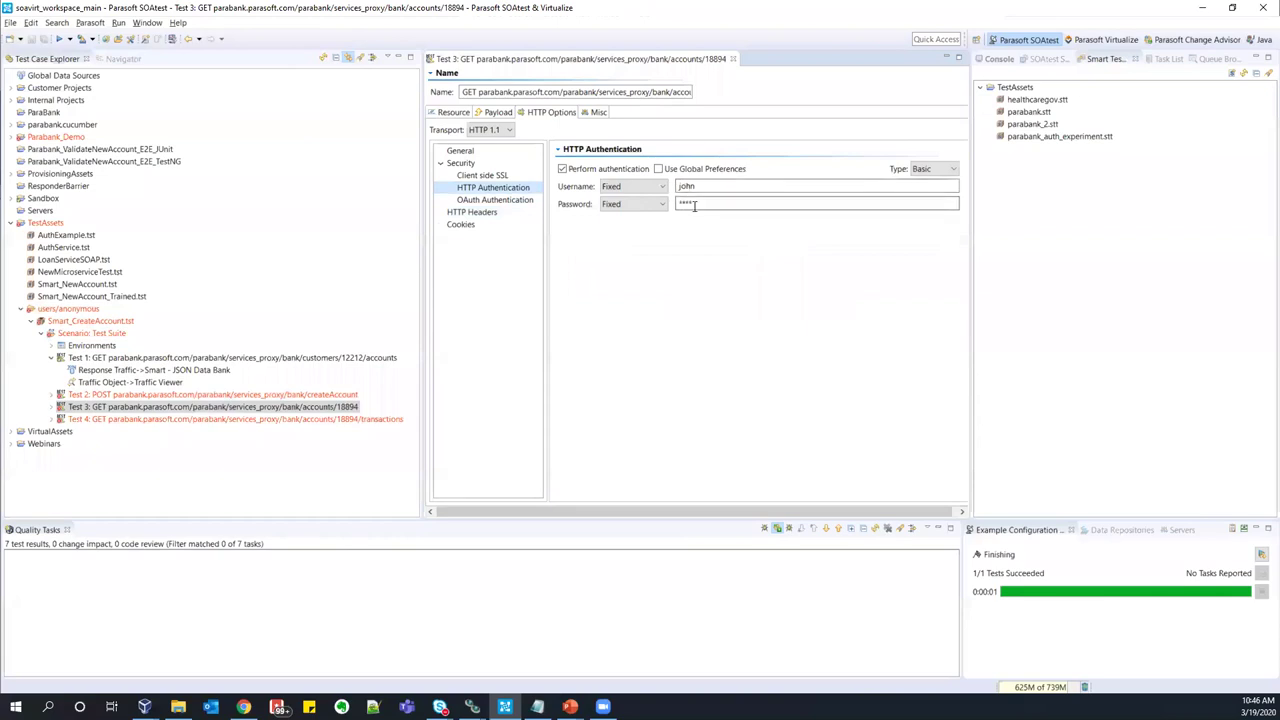
click(92, 333)
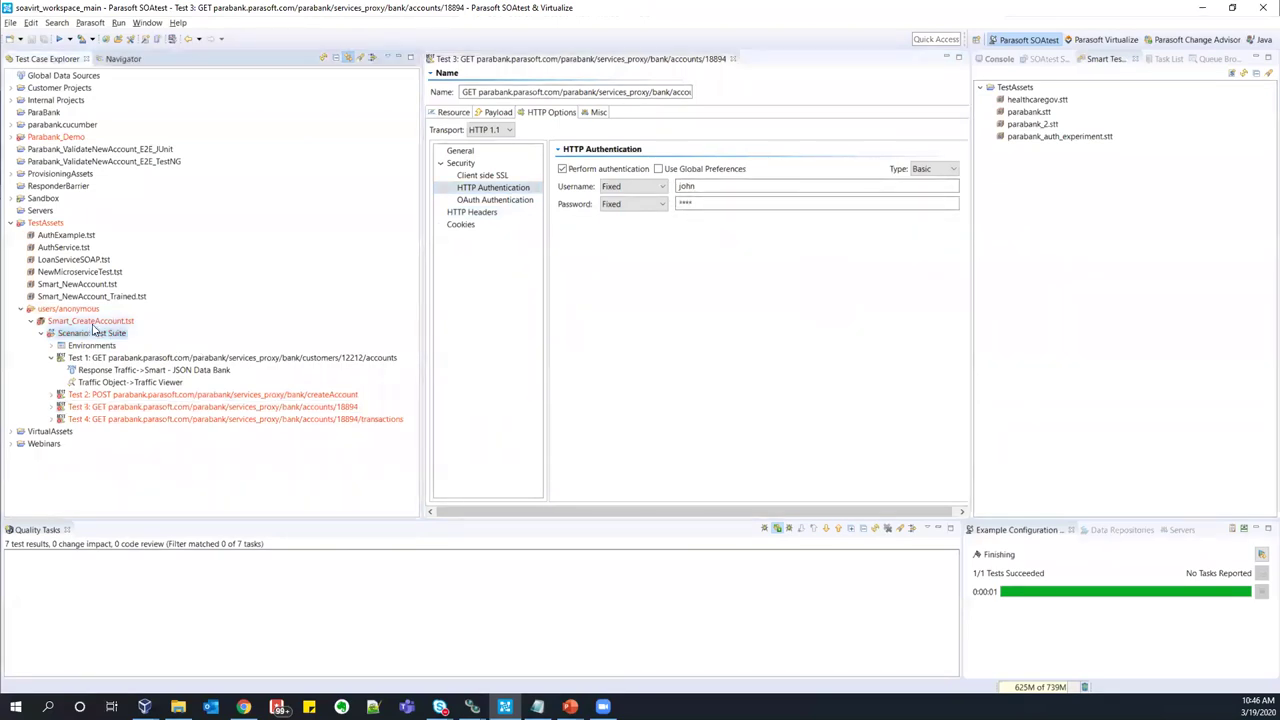
click(60, 41)
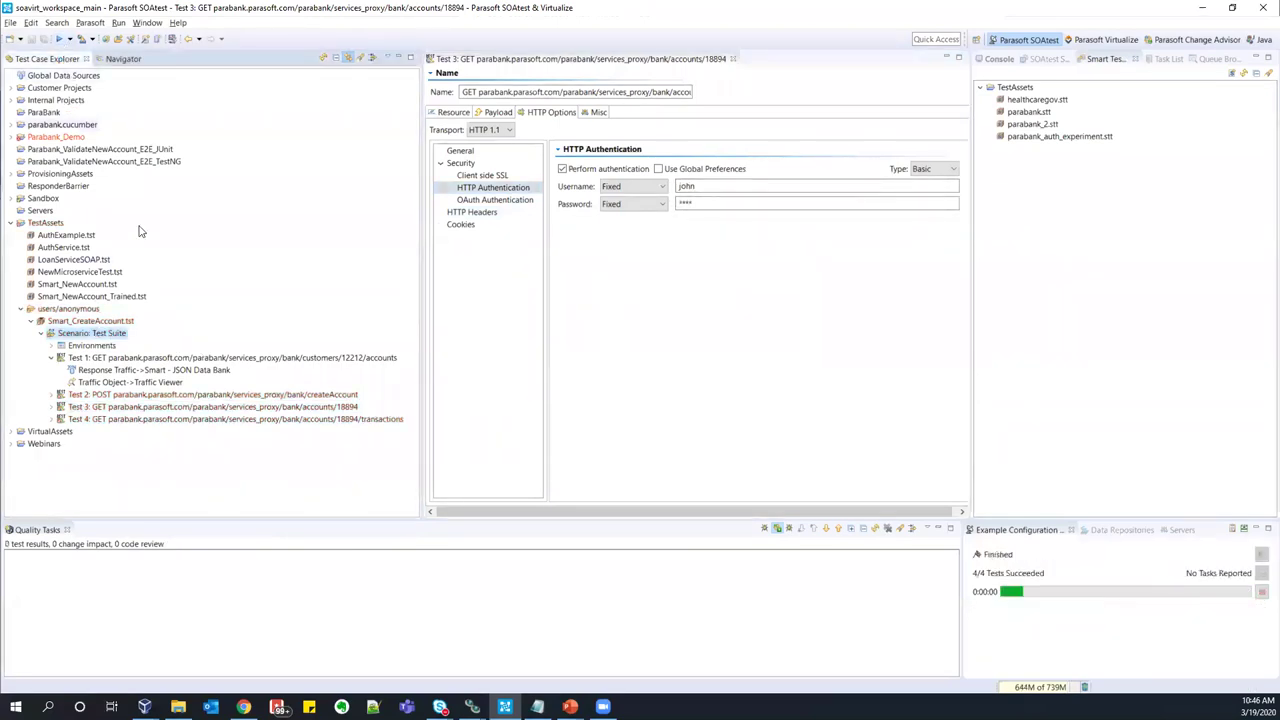
click(733, 59)
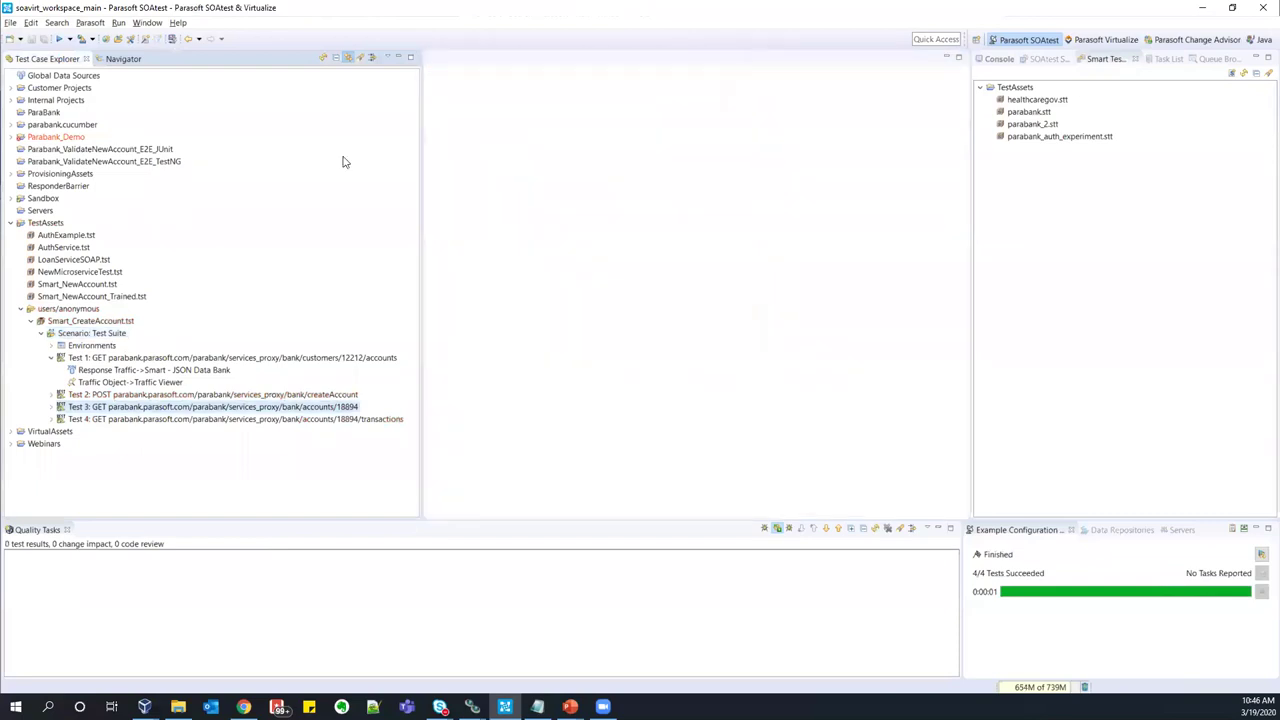
- Expand Tests 2, 3 and 4 in the Test Case Explorer to reveal their traffic entries
click(83, 334)
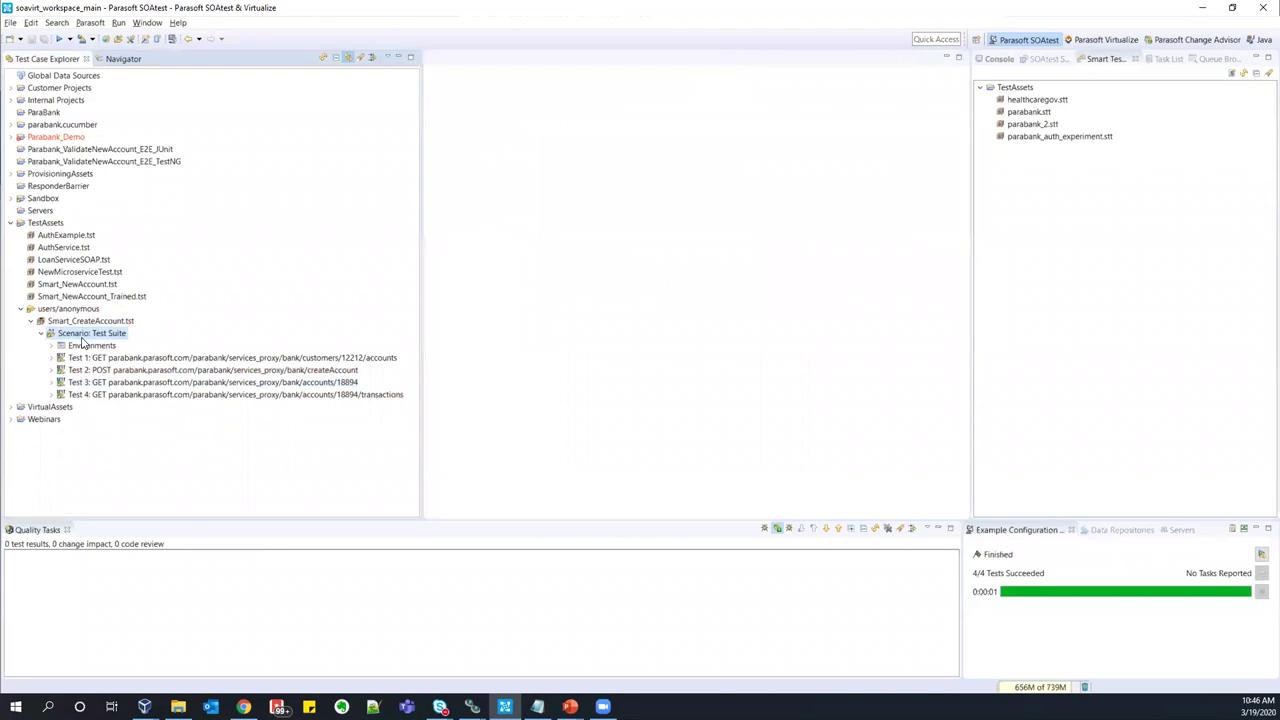
click(98, 357)
click(102, 370)
click(106, 382)
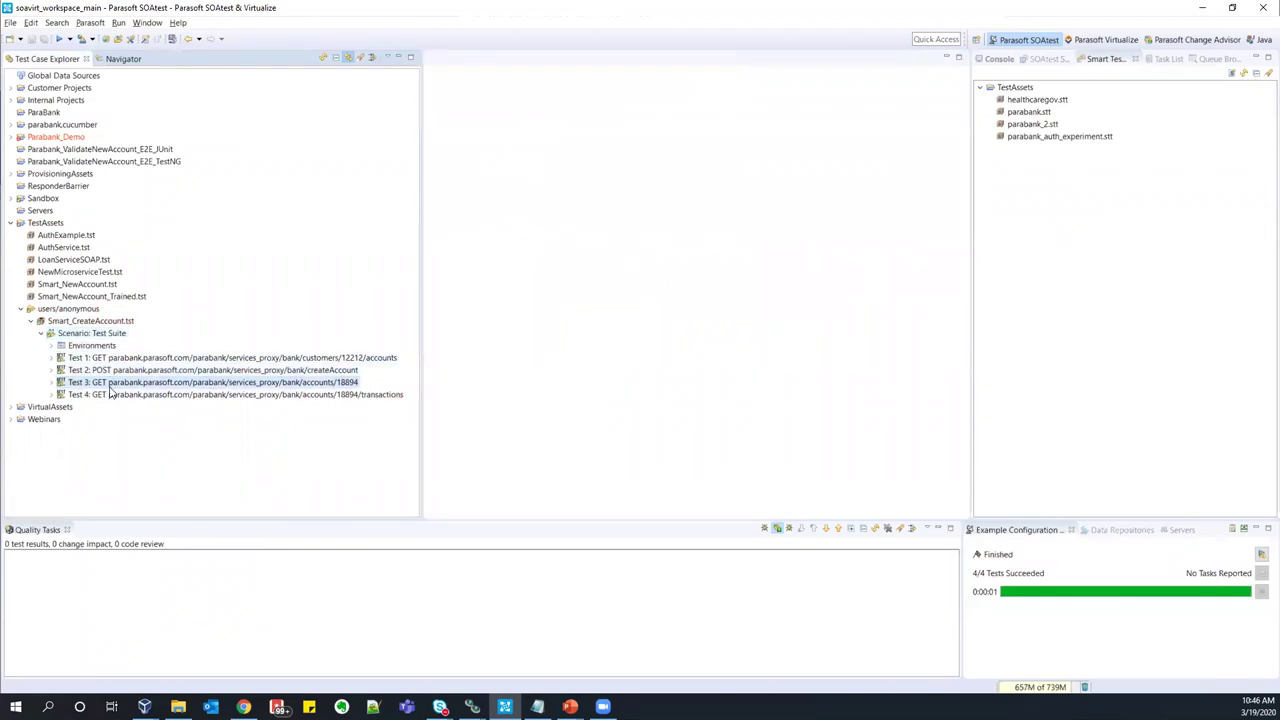
click(110, 394)
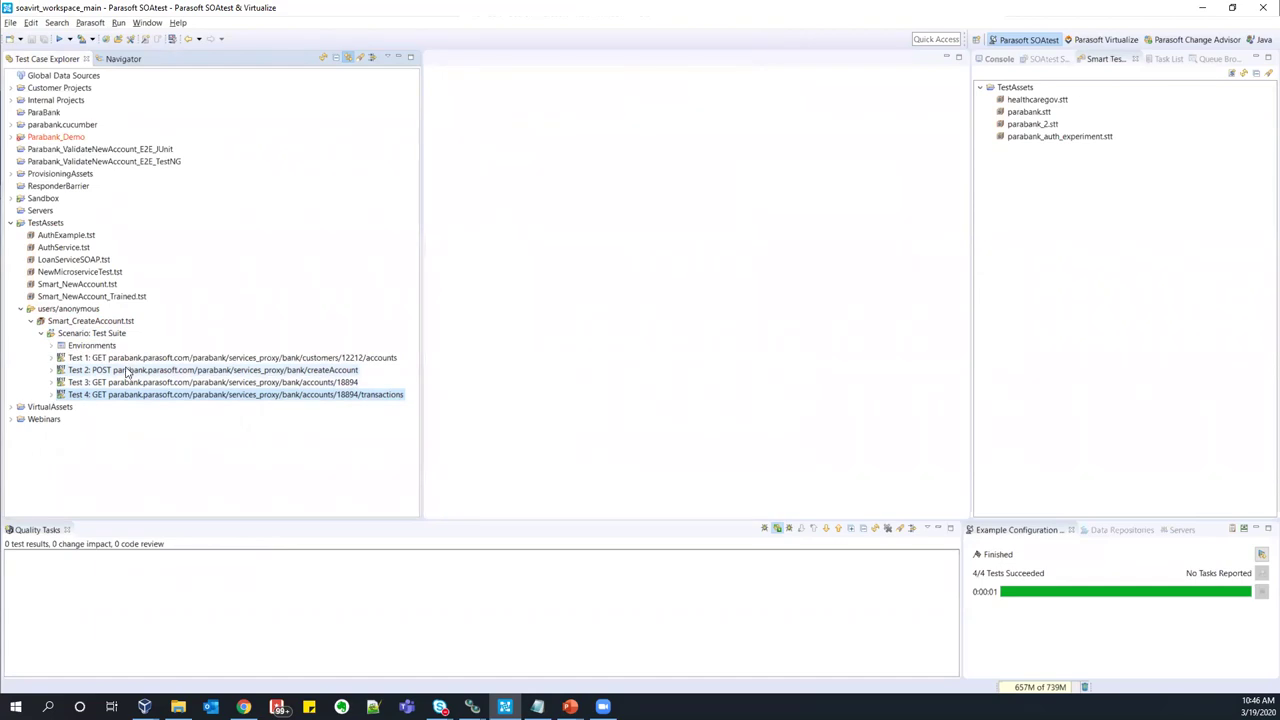
click(51, 394)
click(51, 382)
click(51, 370)
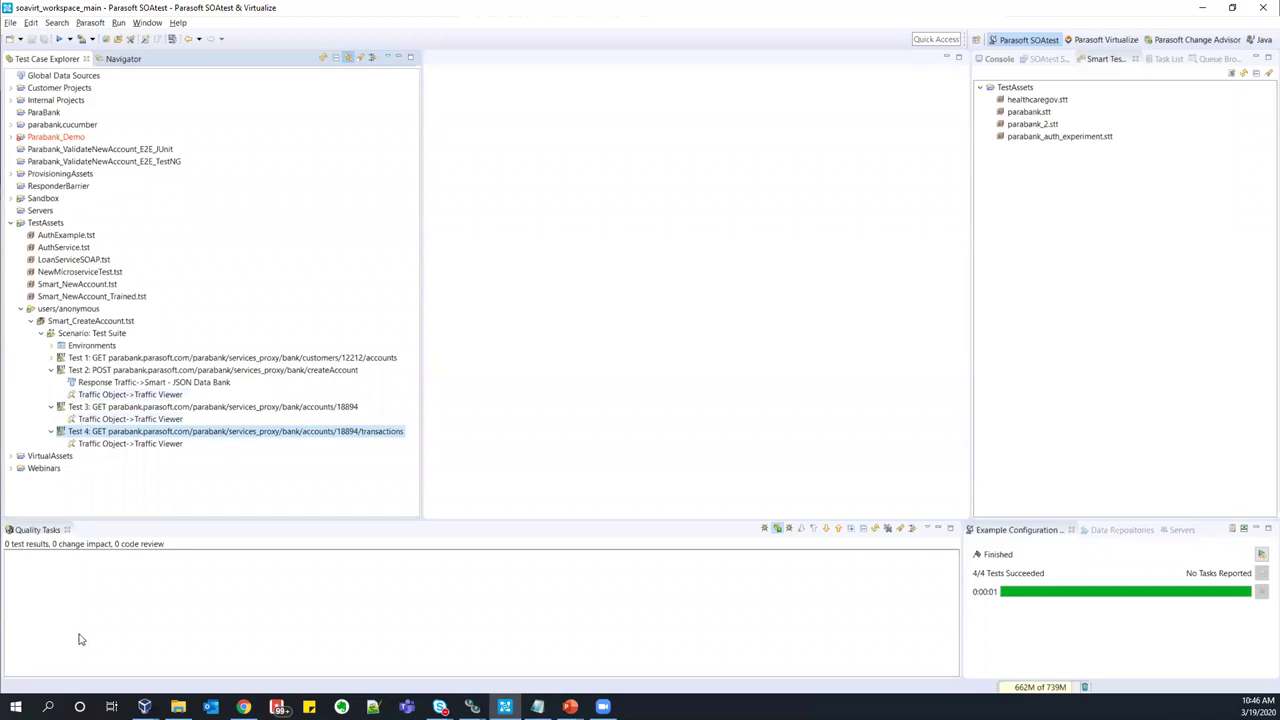
- Leave the 'Different Roles, Similar Goals, One Strategy' slide and return to ParaBank Account Activity in Chrome
mouse_move(243, 707)
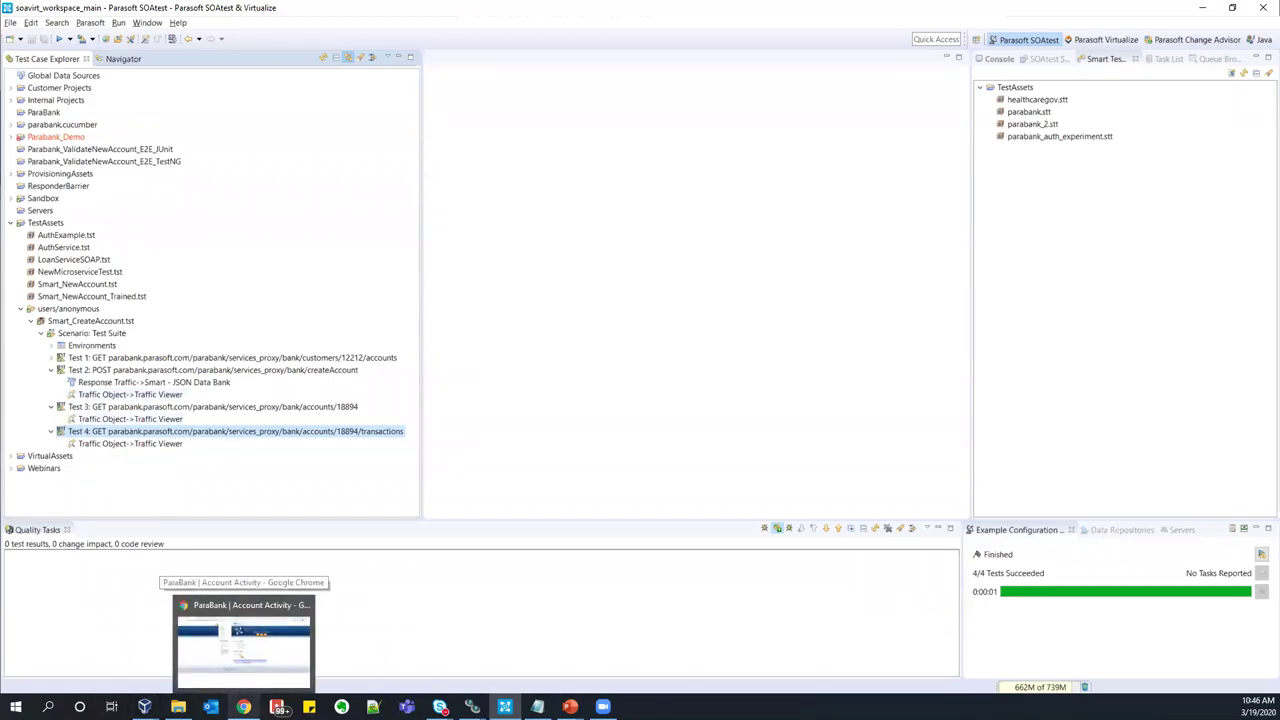
click(243, 645)
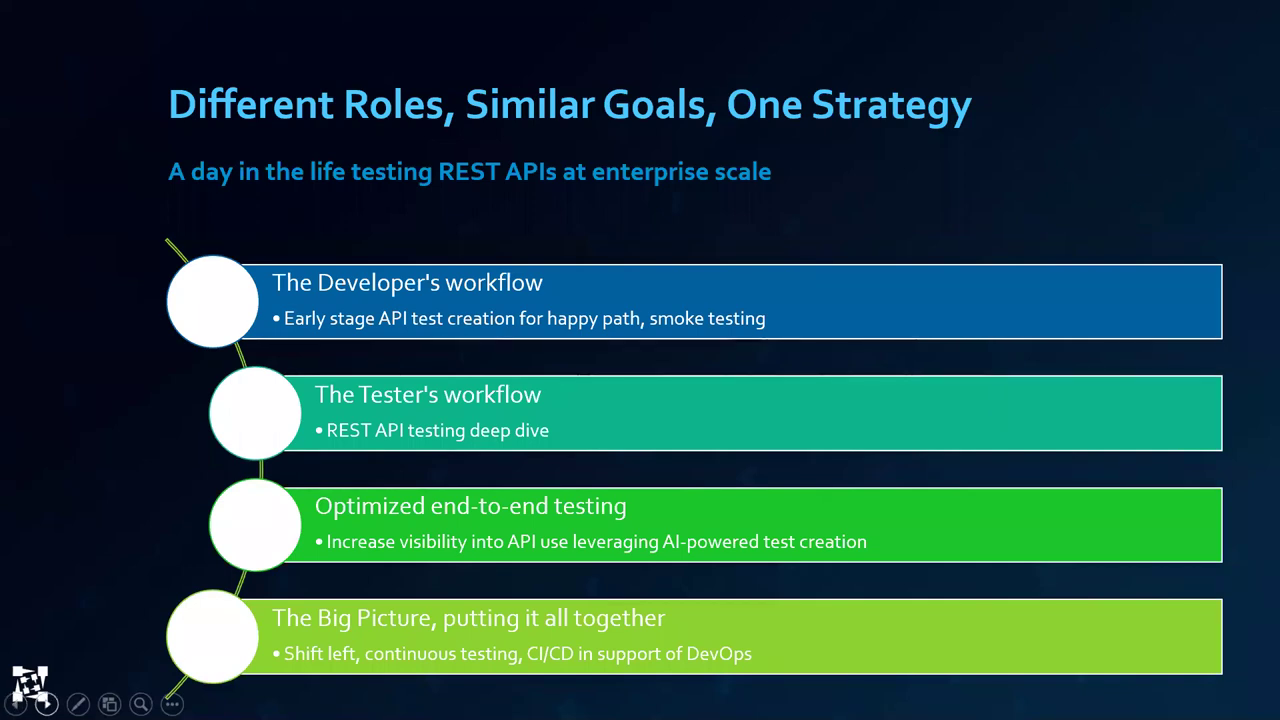
key(alt+Tab)
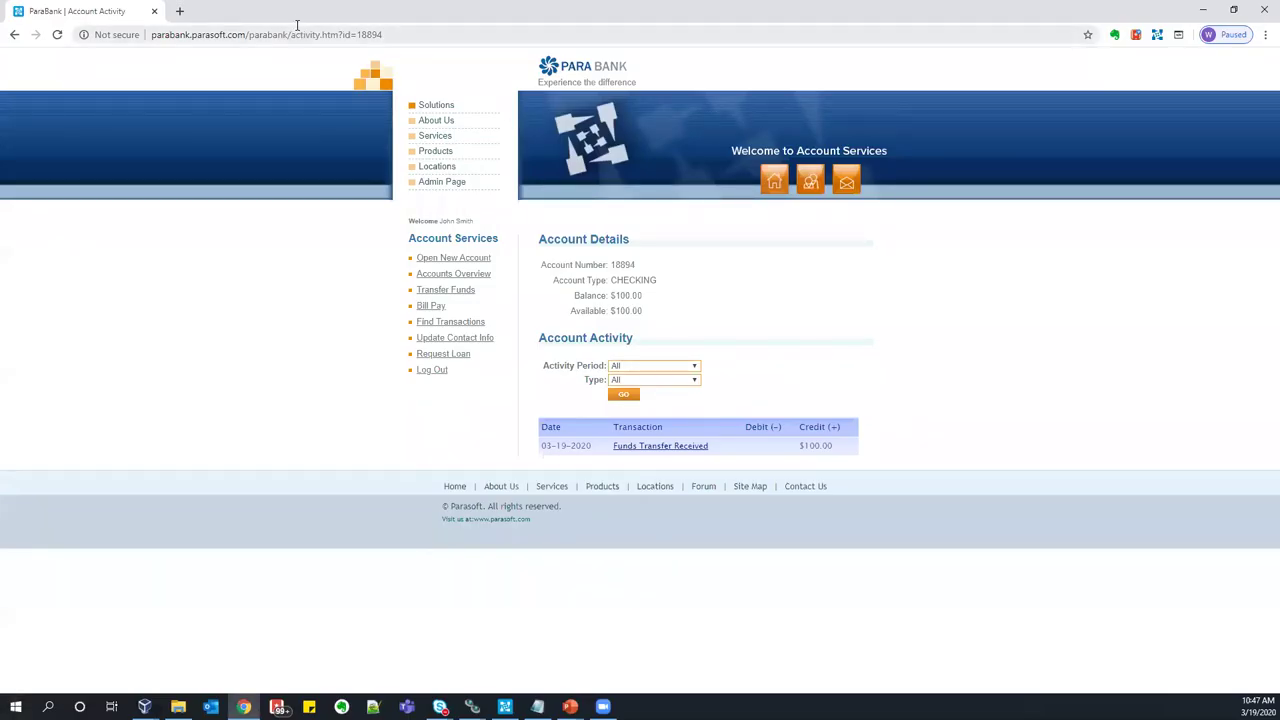
click(313, 35)
- Load Environment Manager at 192.168.56.101:8080/em and open Parabank Version 2's dev1.parasoft.com diagram
text(192)
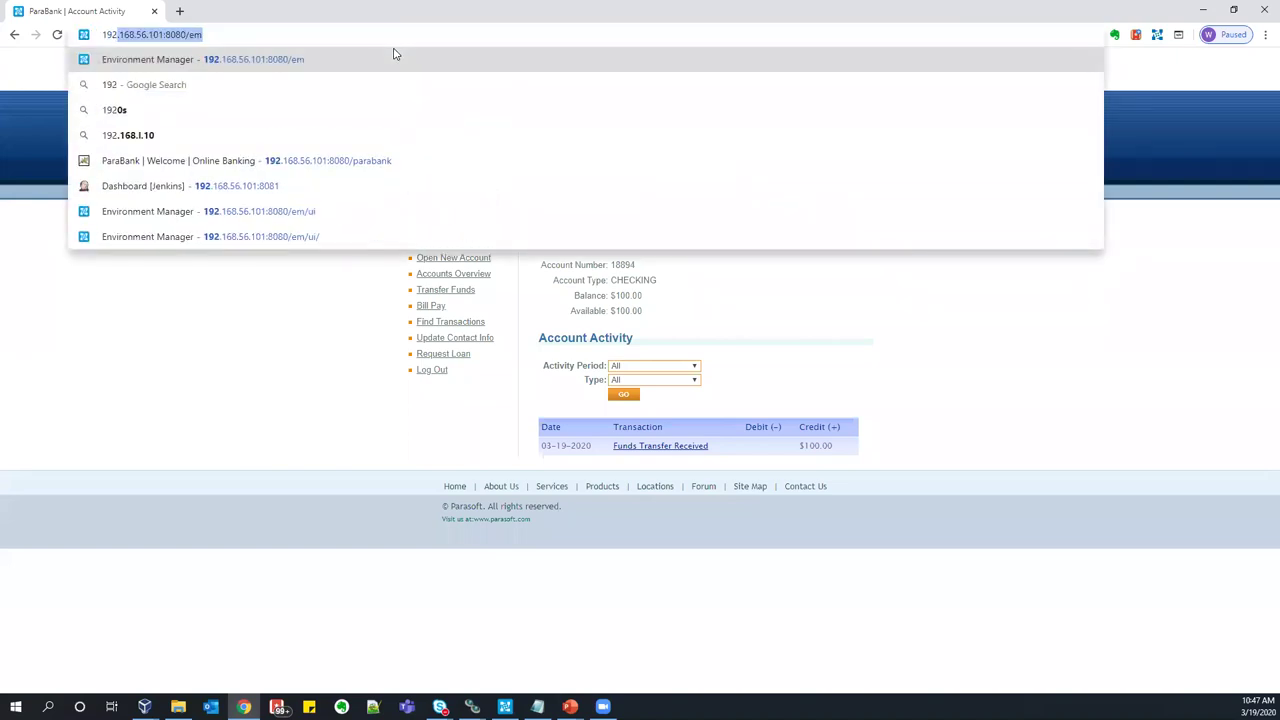
key(Return)
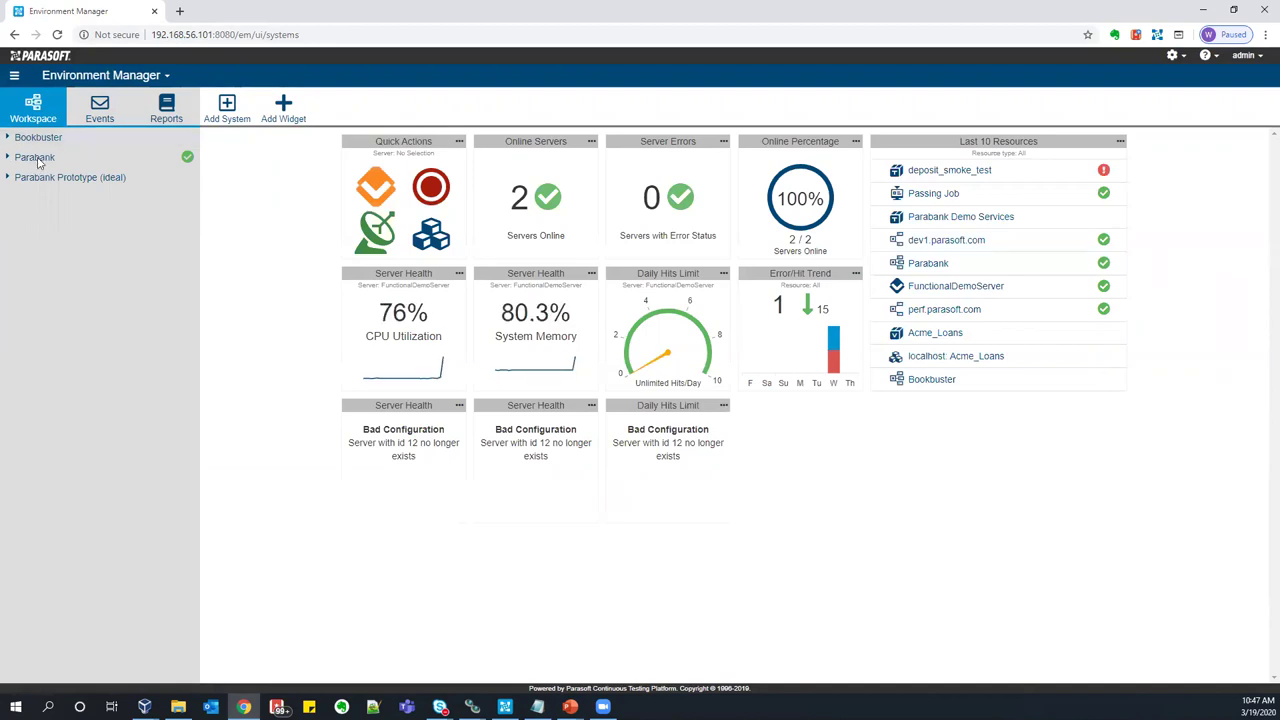
click(34, 158)
click(44, 177)
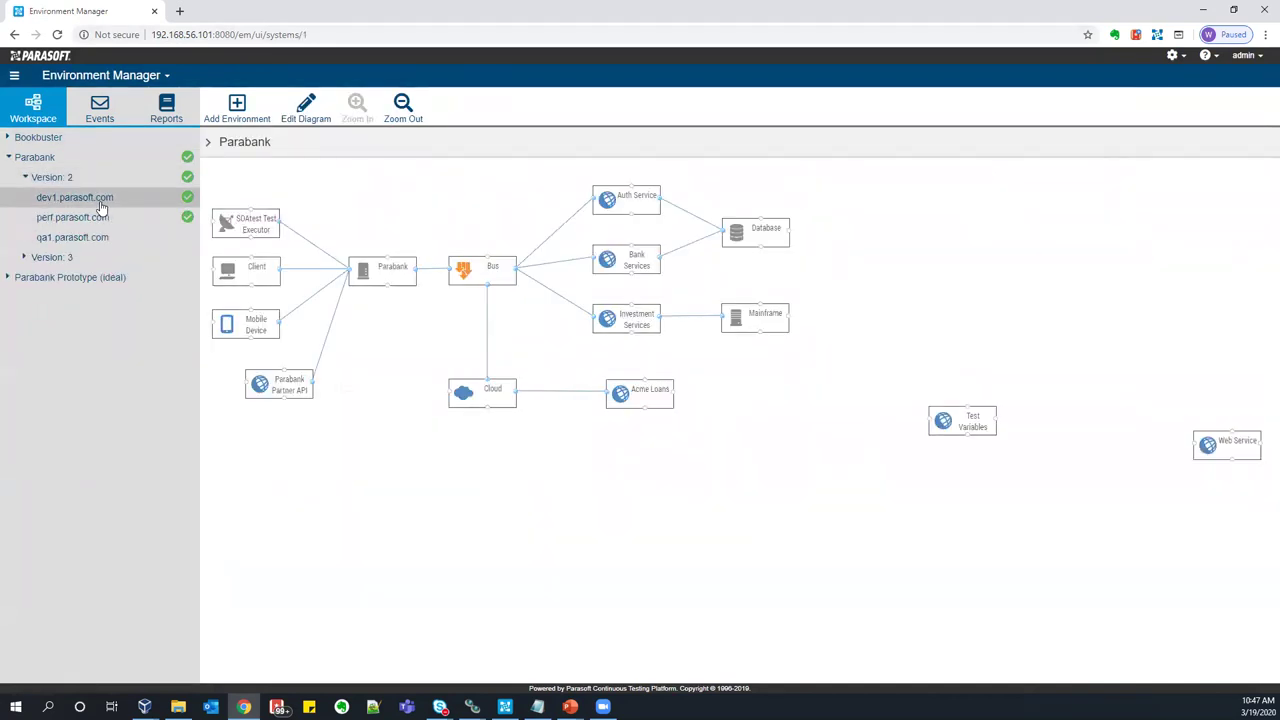
click(100, 203)
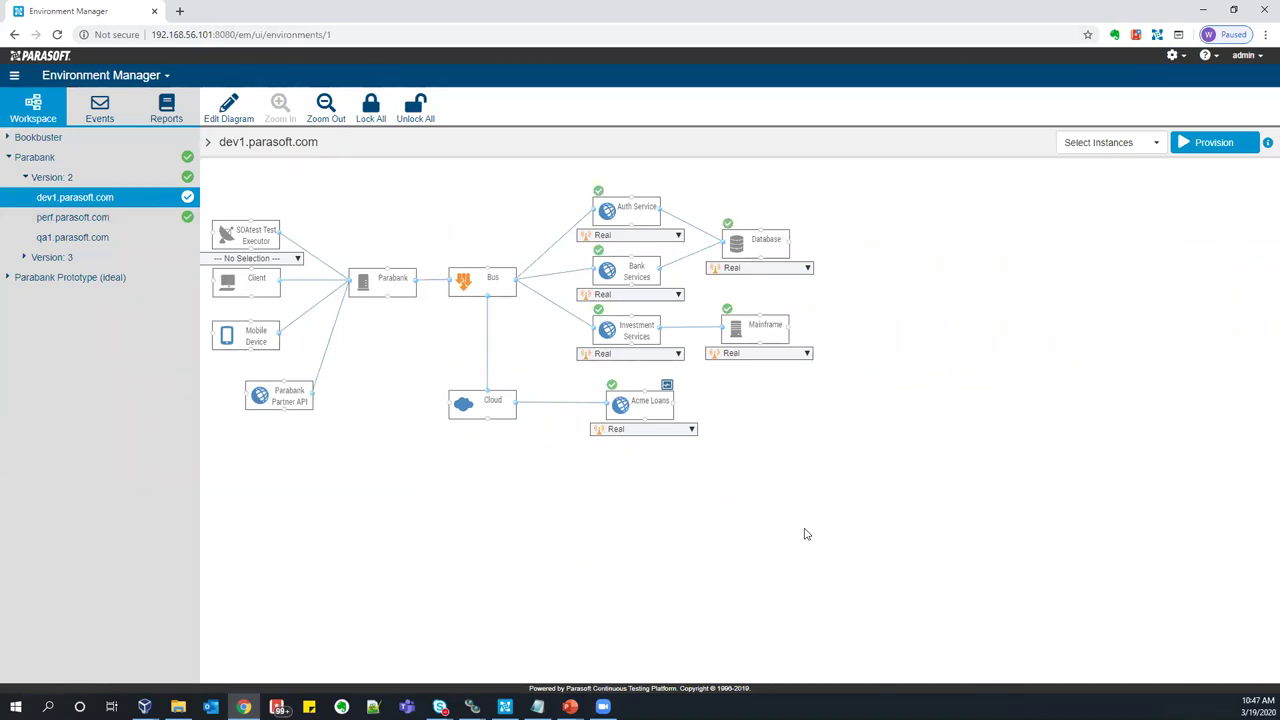
- Check the Acme Loans instance choices, leaving it on Real
click(691, 429)
drag(690, 463, 693, 478)
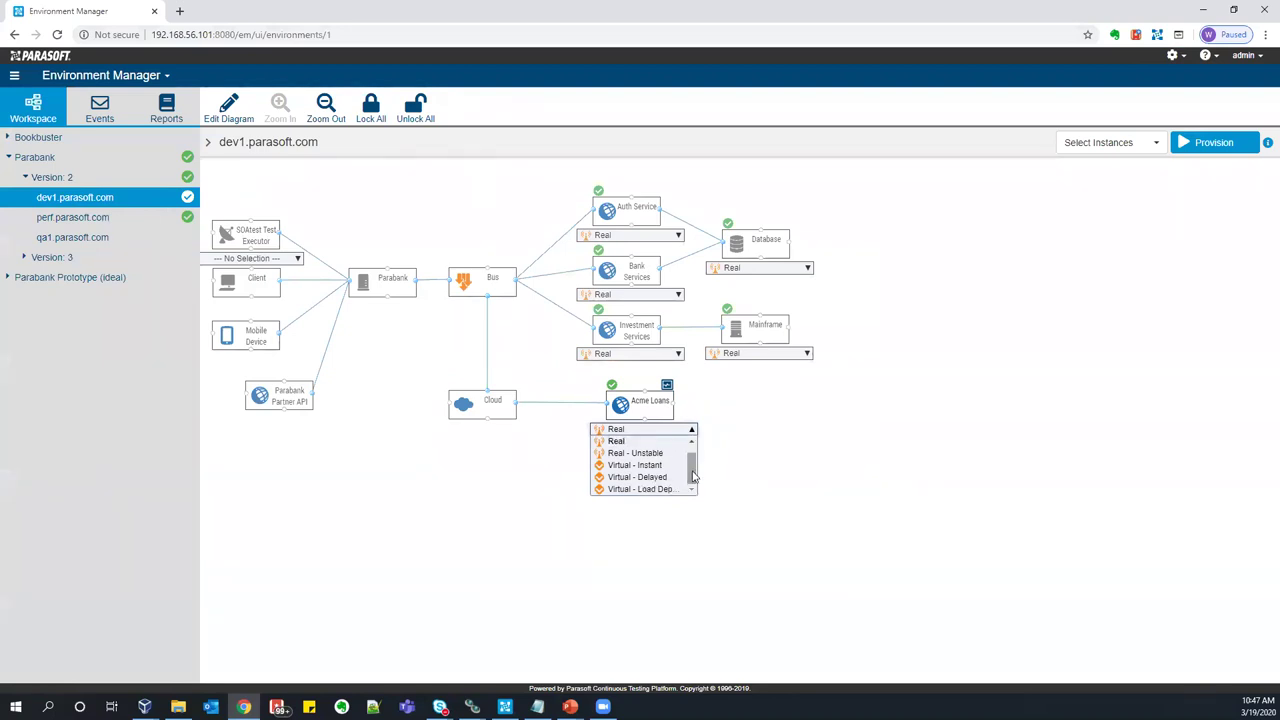
click(740, 436)
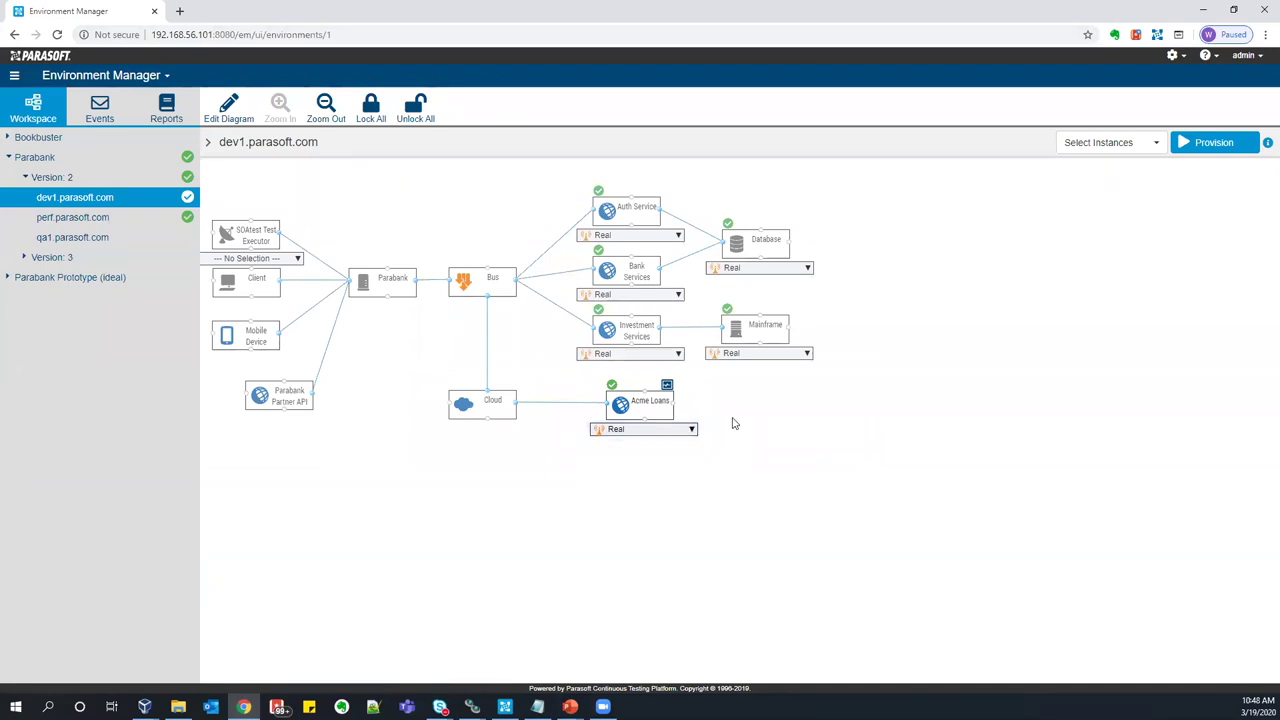
click(168, 80)
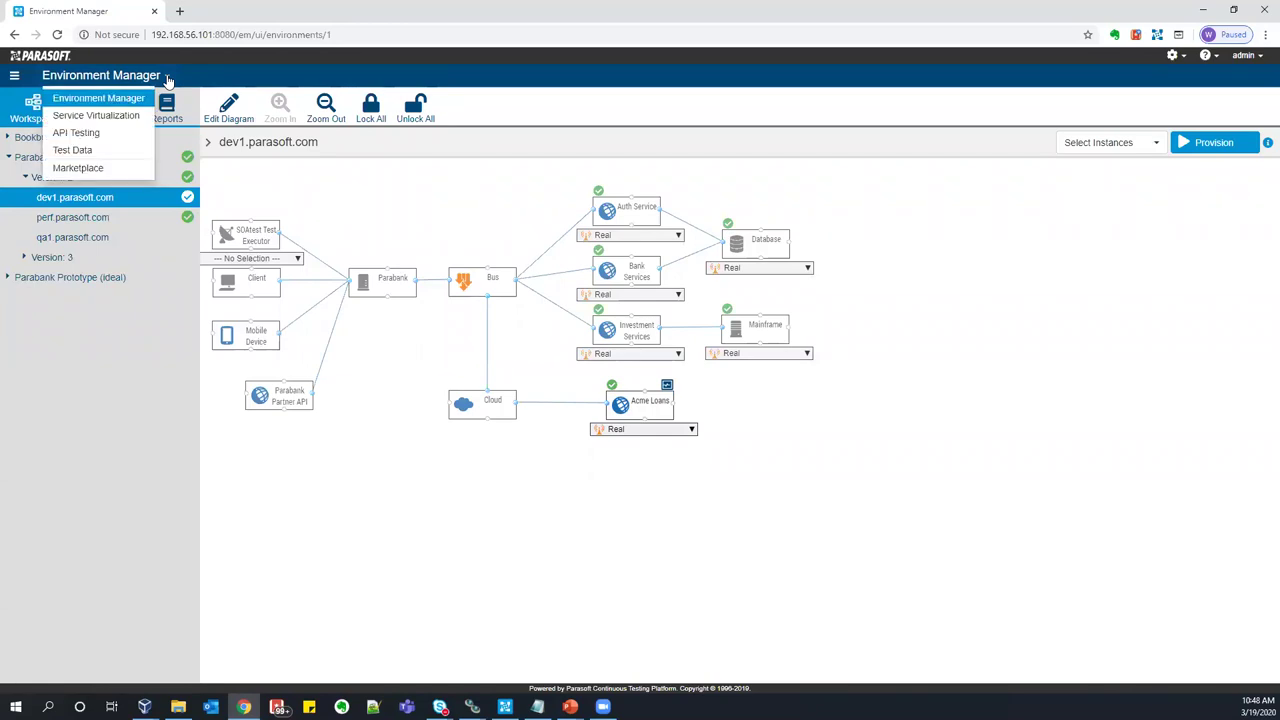
- In API Testing, create a new job named smoke_tests and save it
click(80, 133)
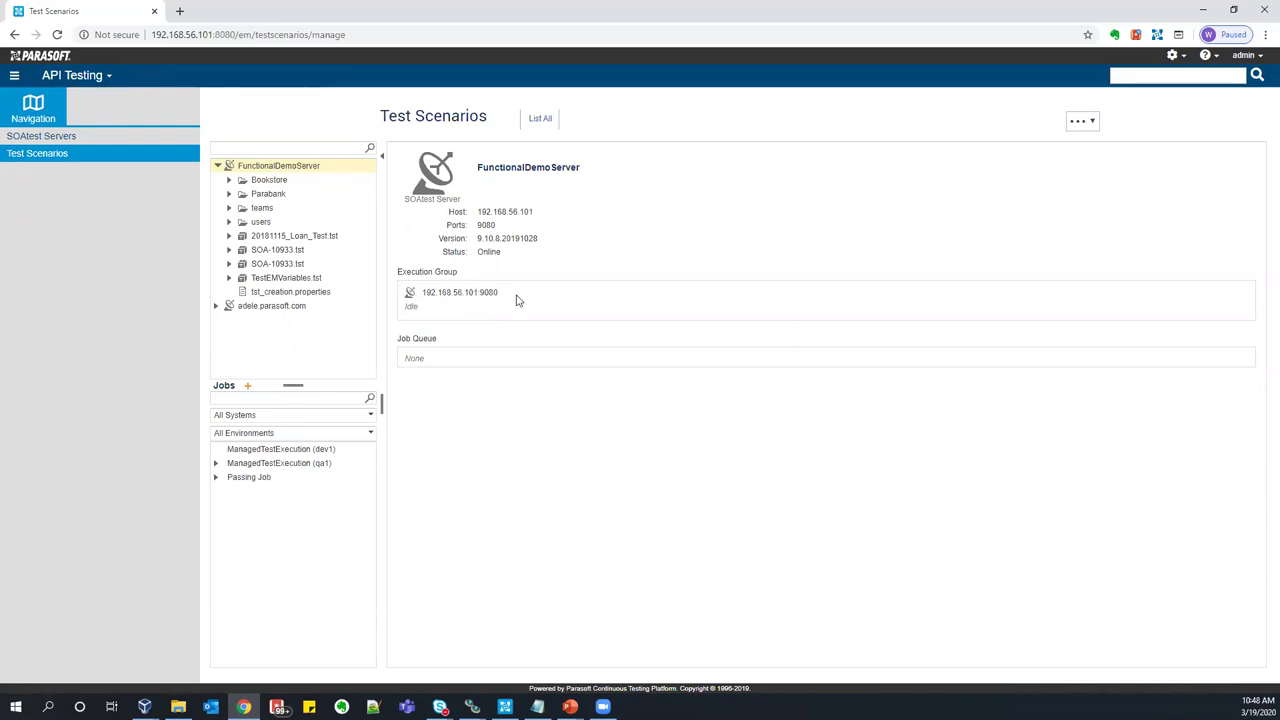
click(248, 386)
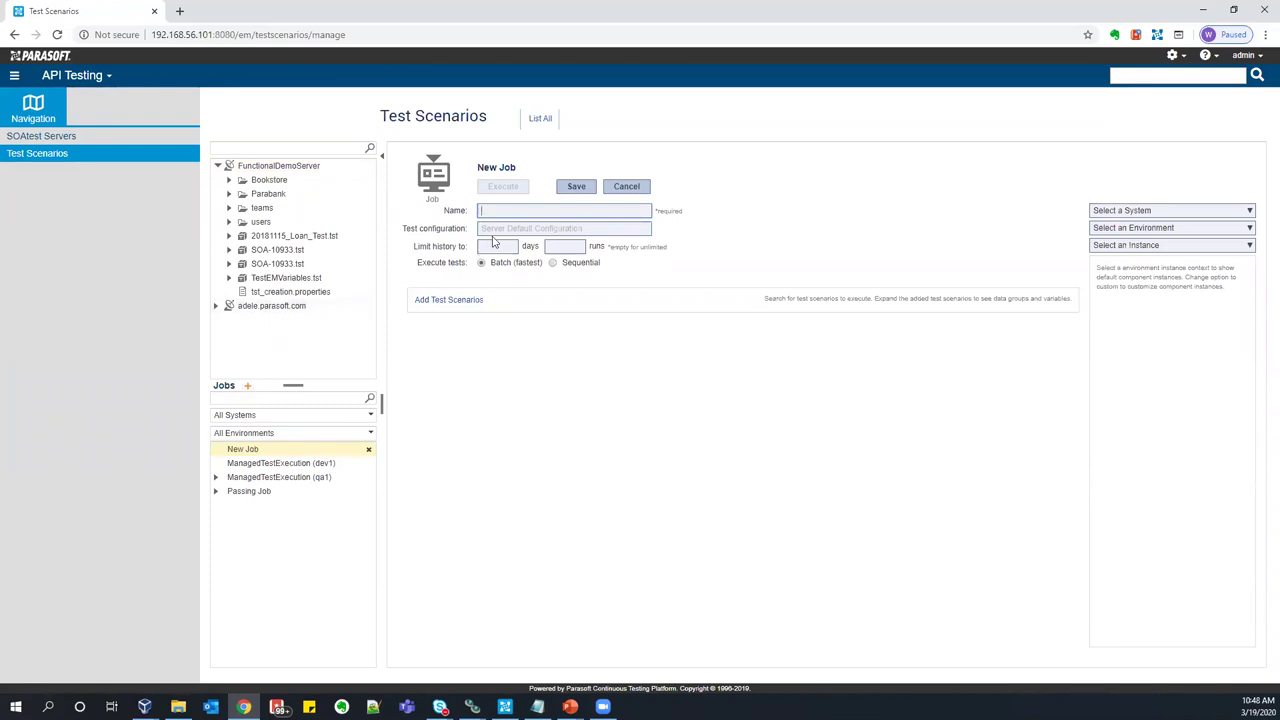
text(smok)
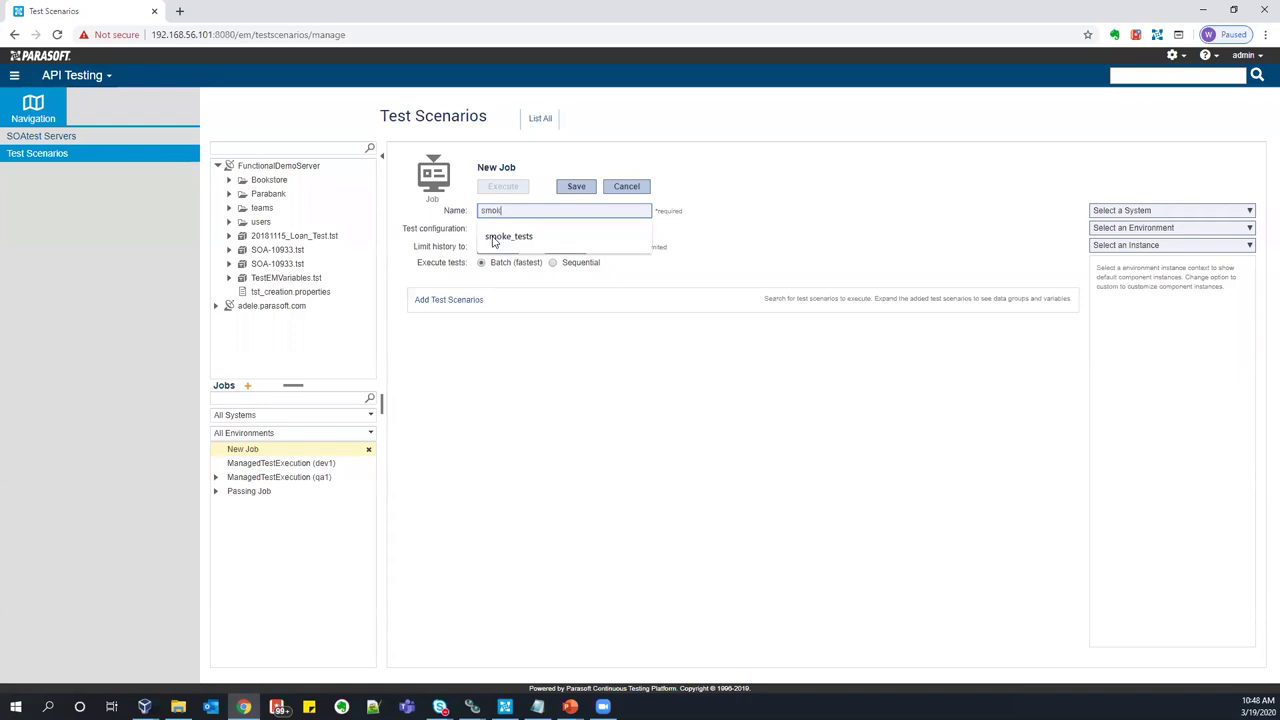
text(e_)
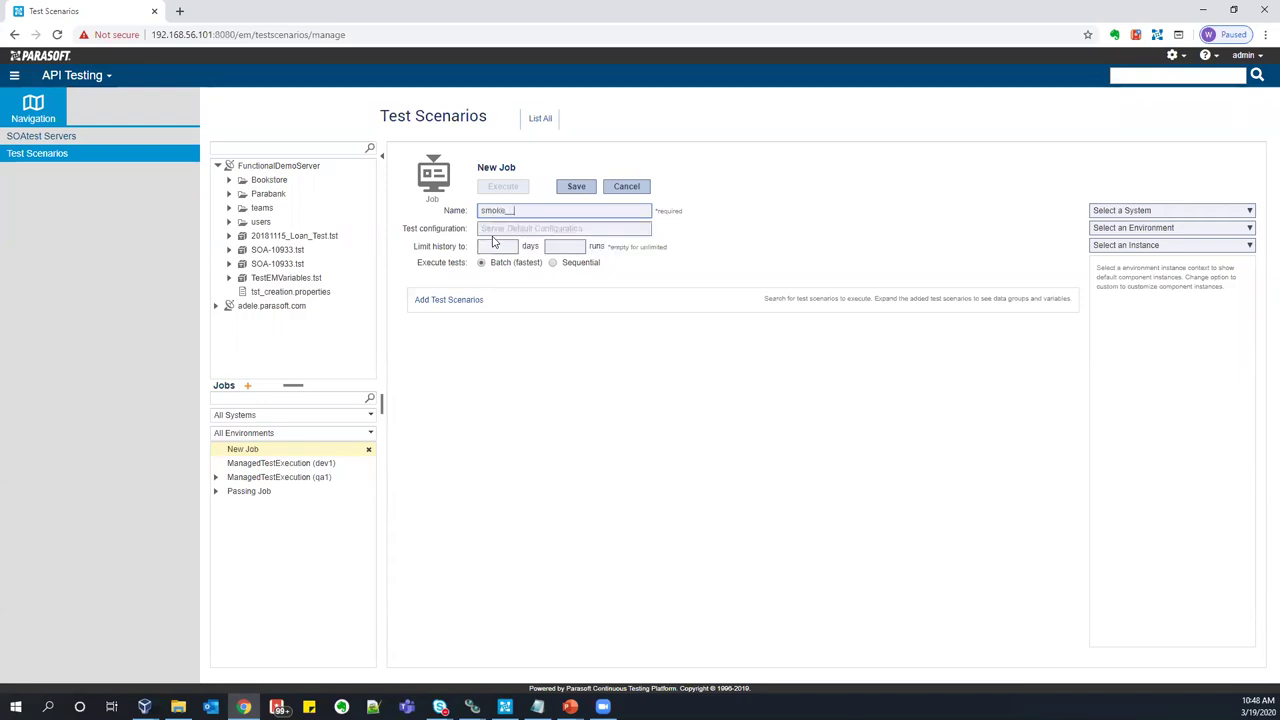
click(495, 238)
key(Return)
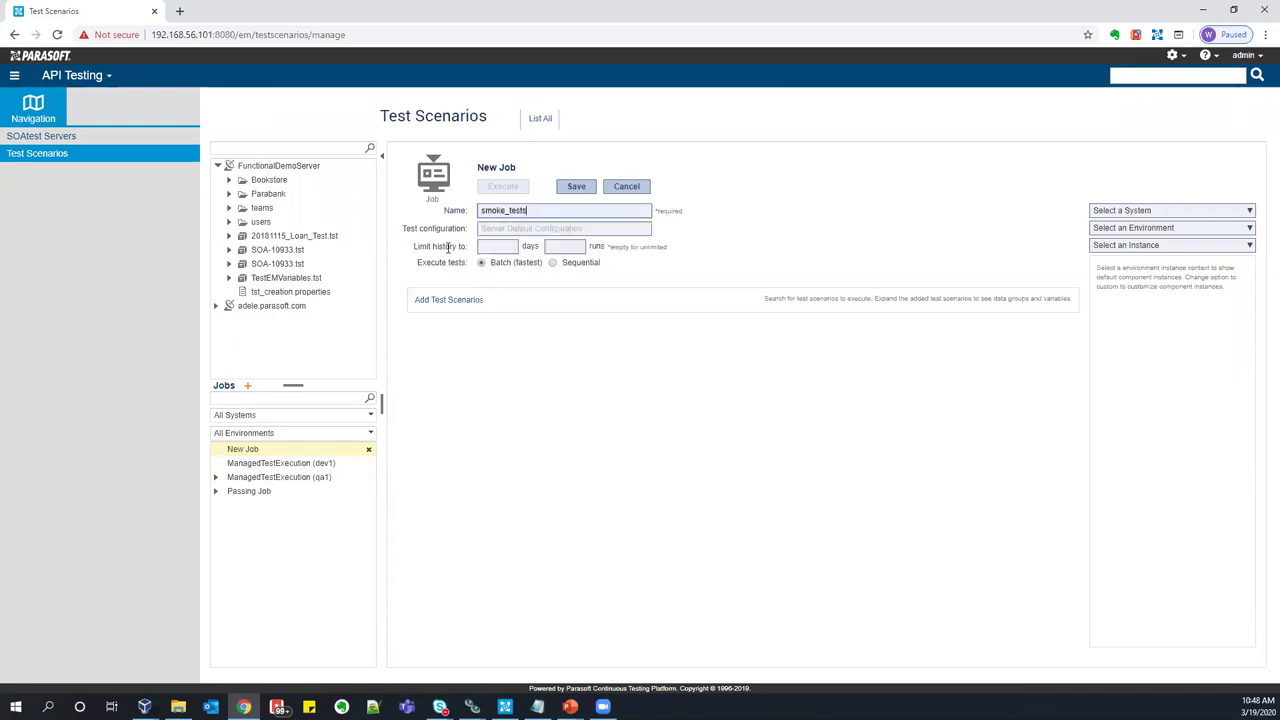
- Add the deposit_smoke_test.tst scenario to the smoke_tests job and save
click(487, 315)
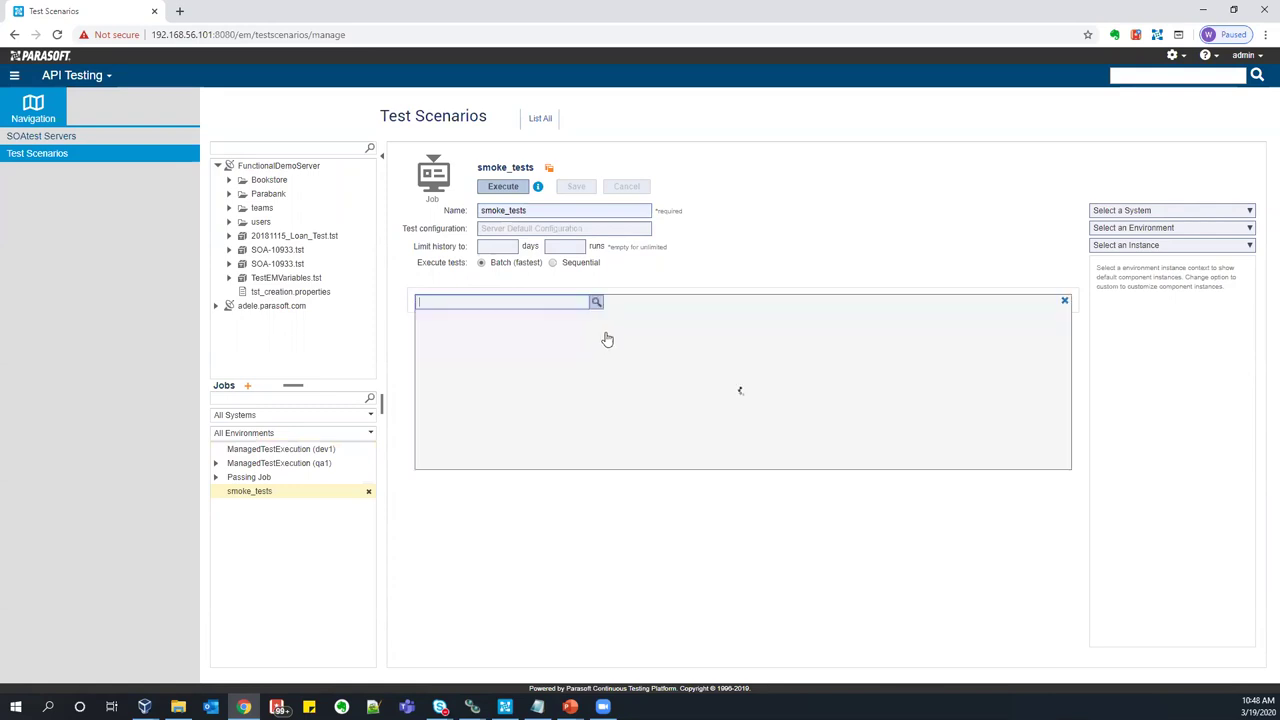
text(smoke)
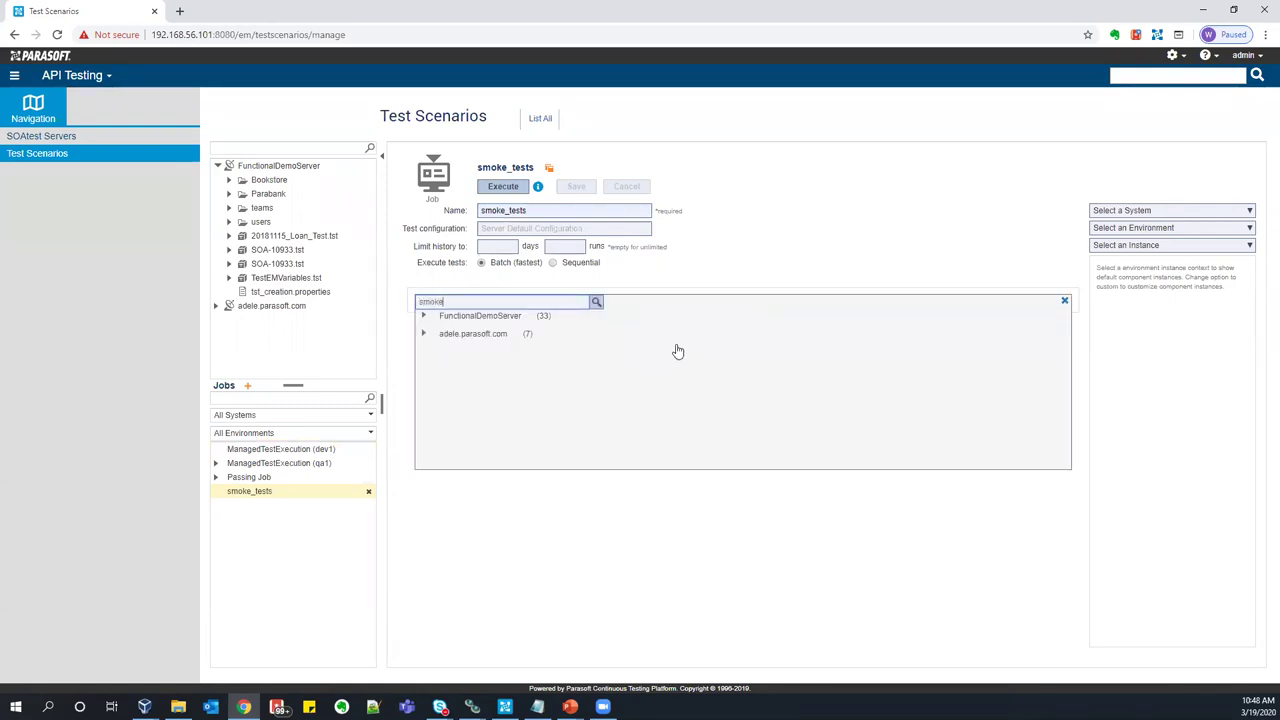
click(606, 329)
click(351, 277)
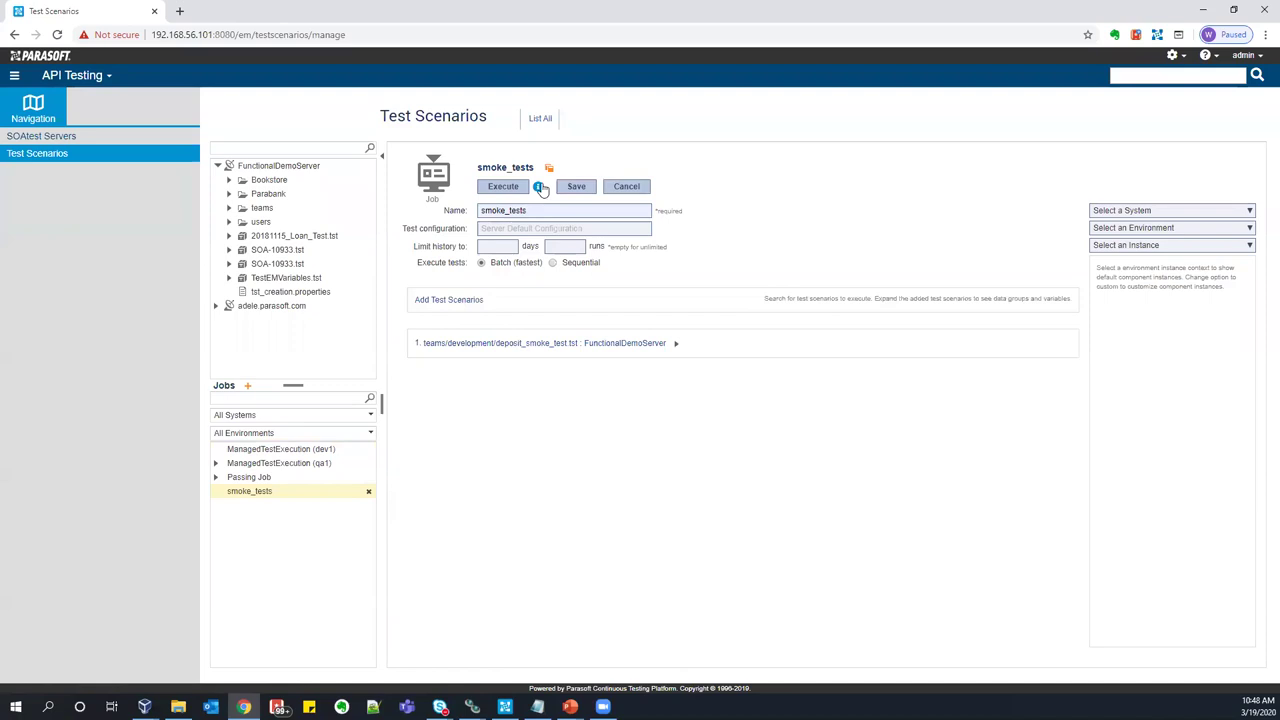
click(578, 187)
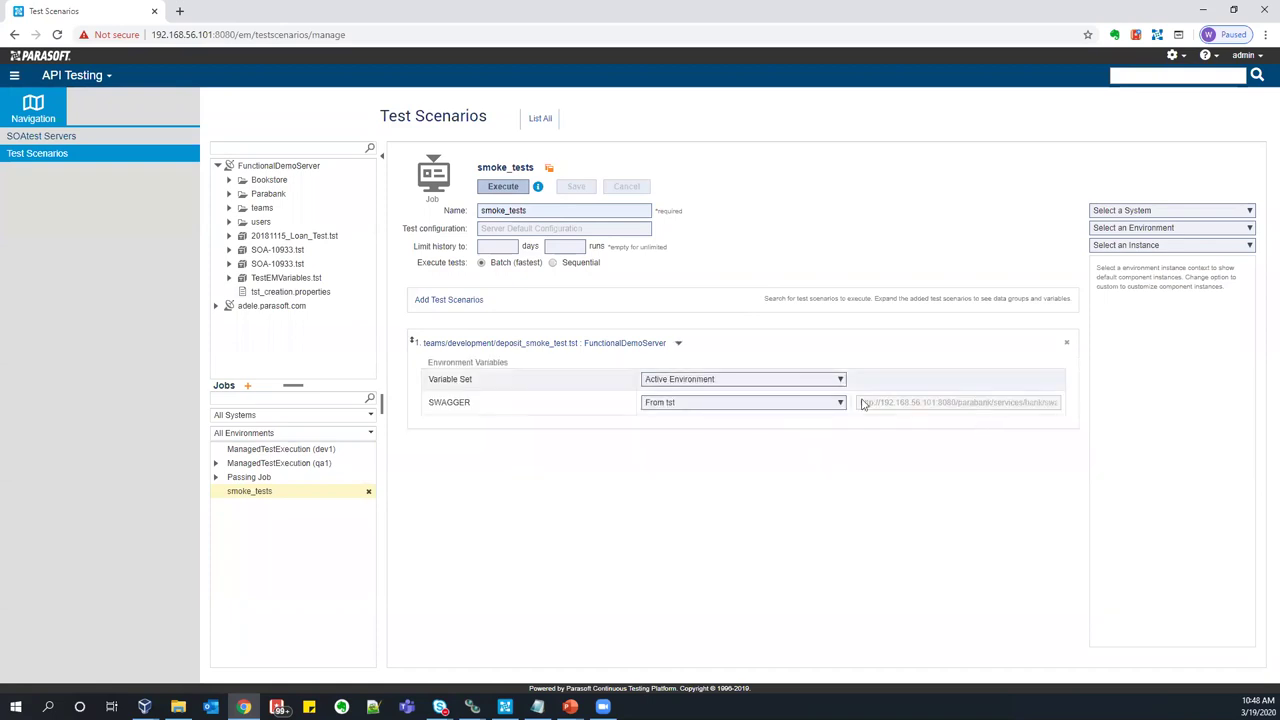
- Inspect the SWAGGER variable address and the system, environment and instance dropdowns
click(820, 404)
drag(866, 403, 955, 502)
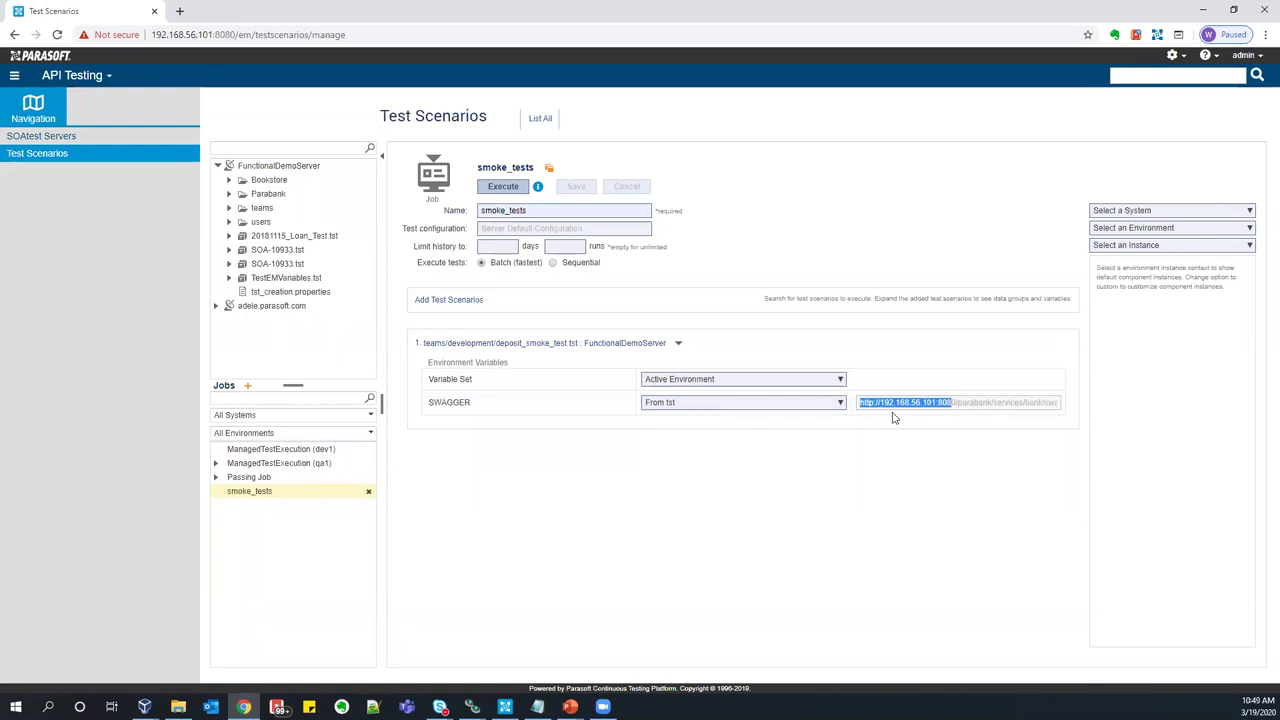
click(913, 481)
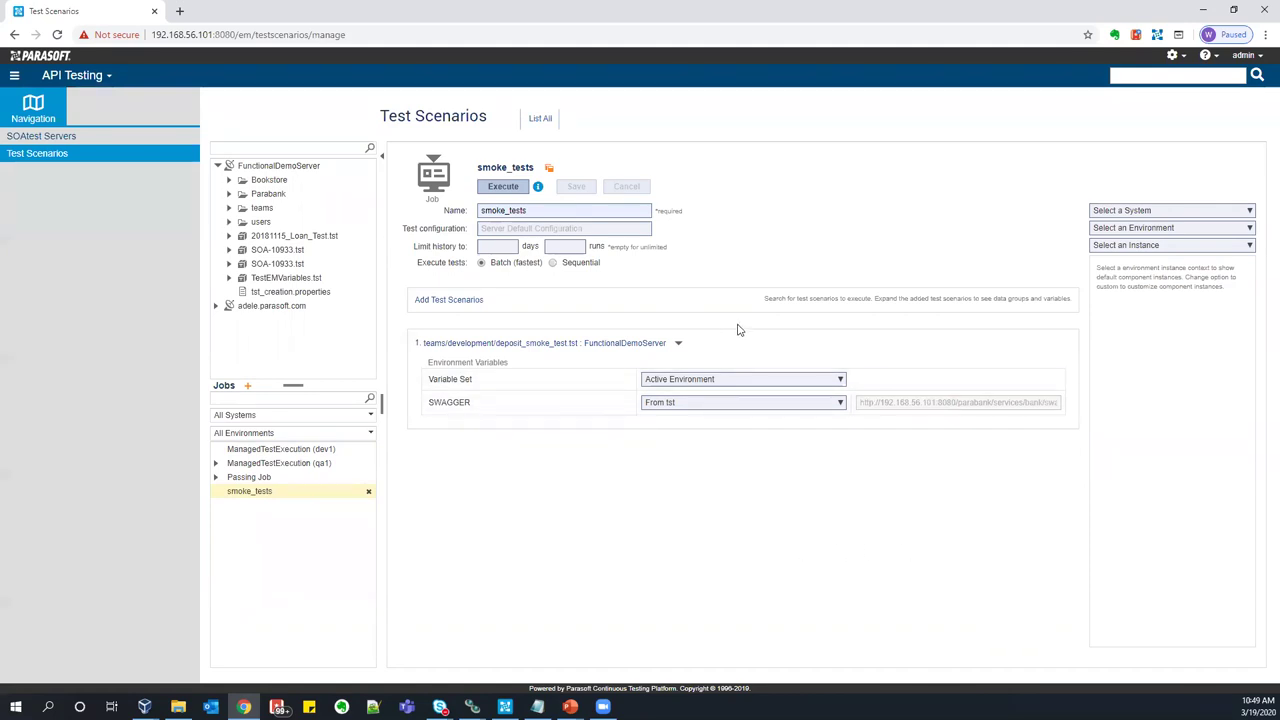
click(1177, 212)
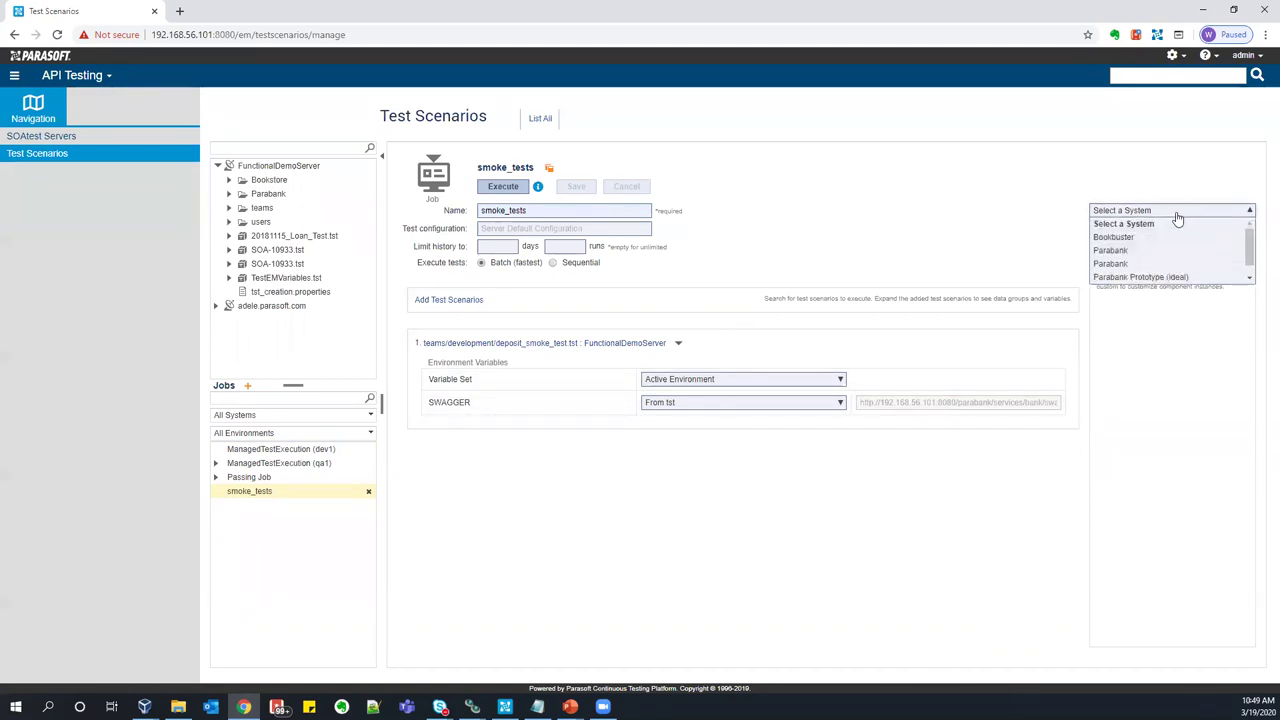
click(1171, 214)
click(1155, 229)
click(1152, 242)
click(1152, 246)
click(1155, 230)
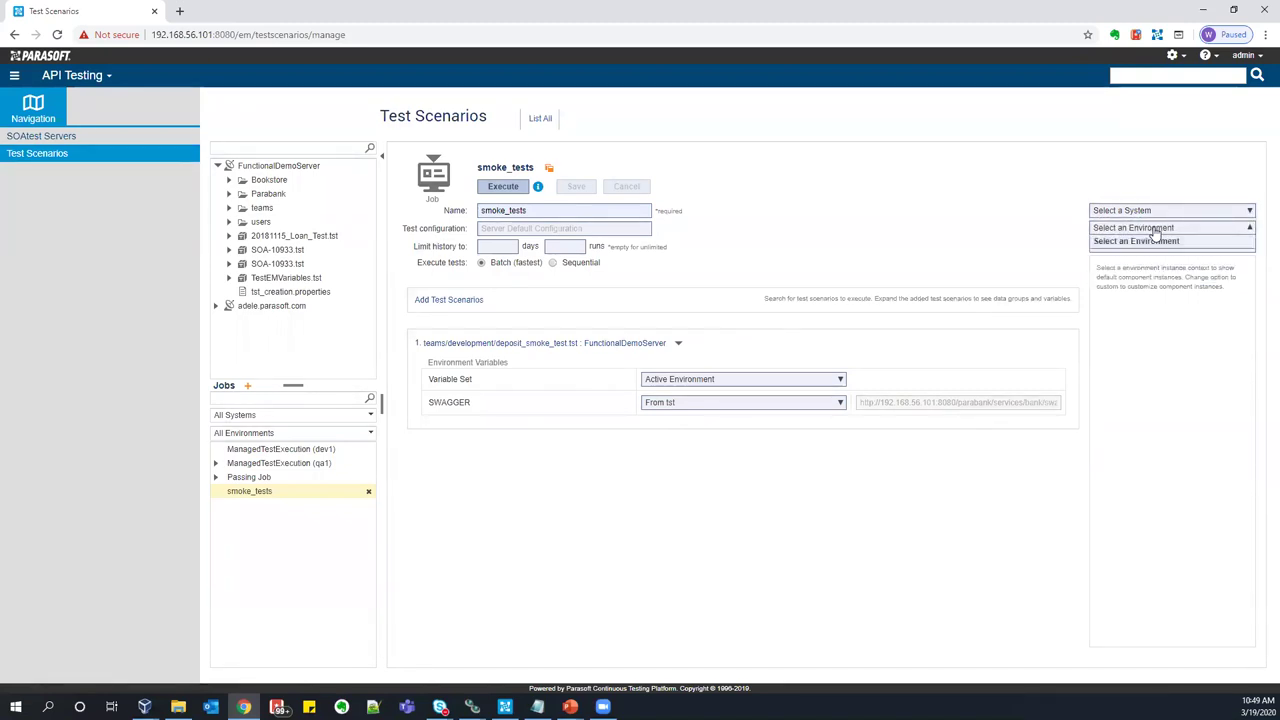
click(1134, 229)
- Set System Parabank, Environment dev1.parasoft.com, Instance Custom, and save the job
click(1142, 214)
click(1125, 248)
click(1130, 230)
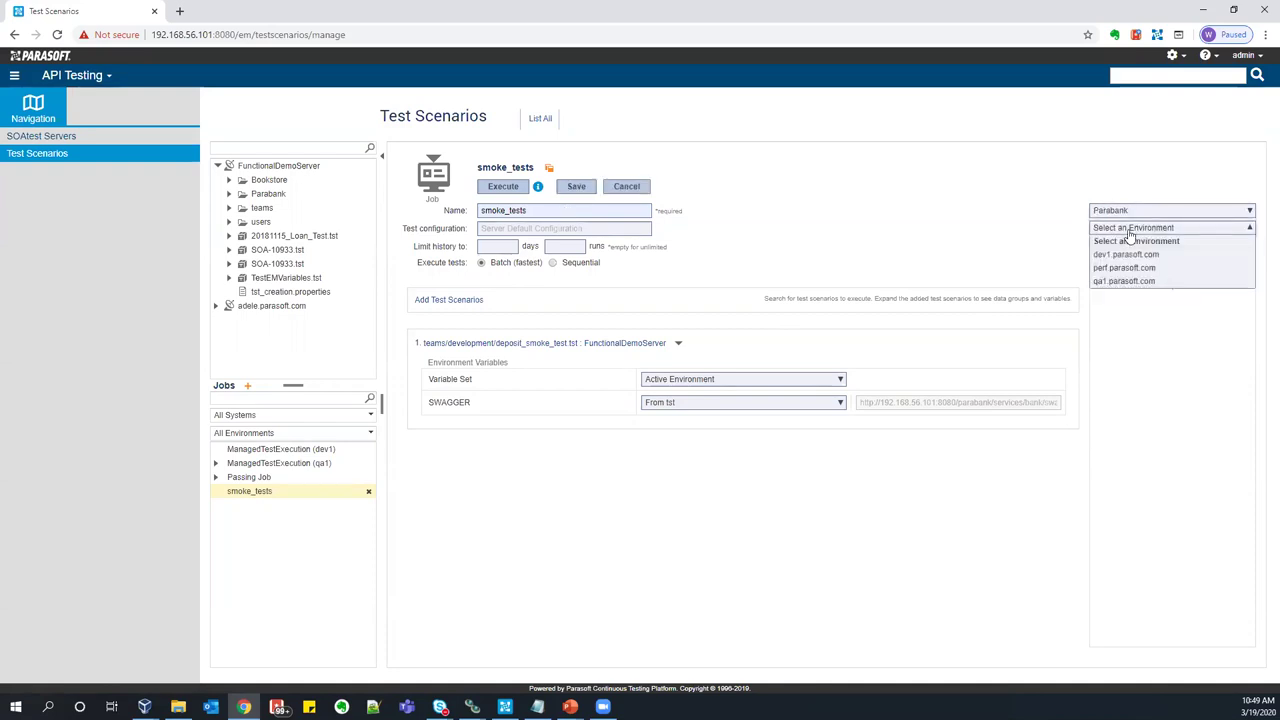
click(1127, 252)
click(1125, 248)
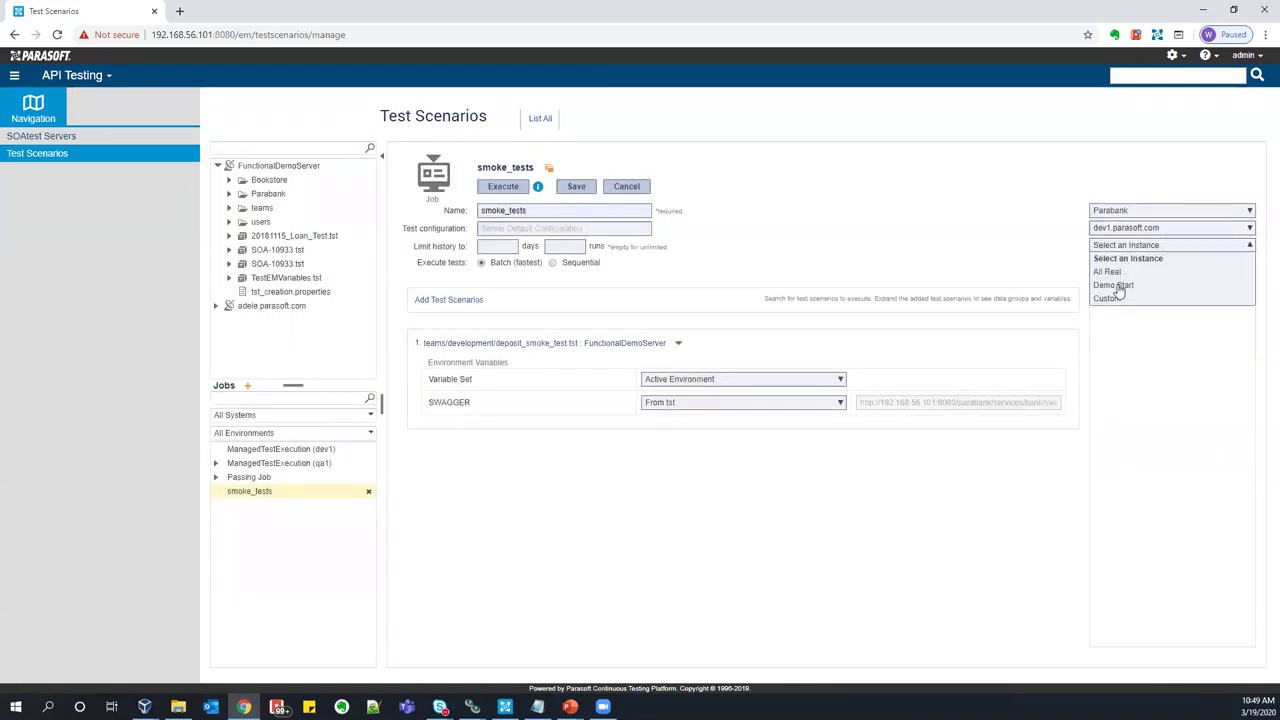
click(1122, 294)
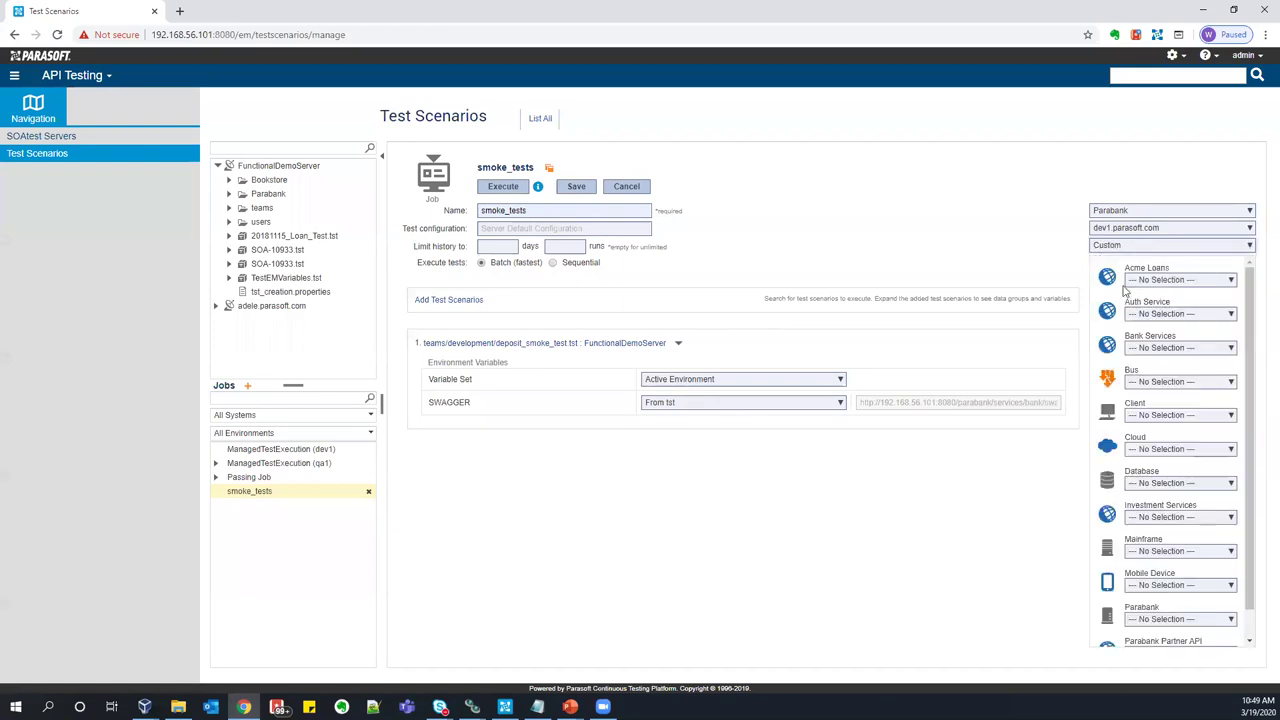
click(1175, 280)
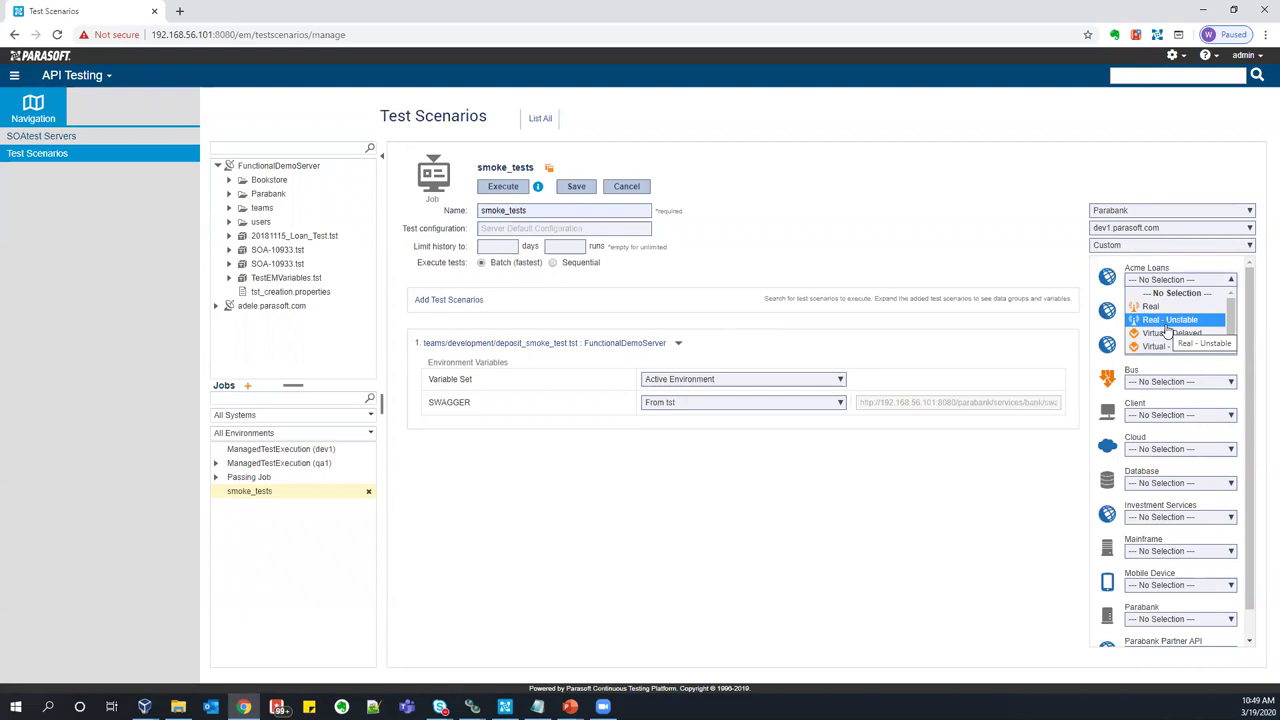
click(712, 527)
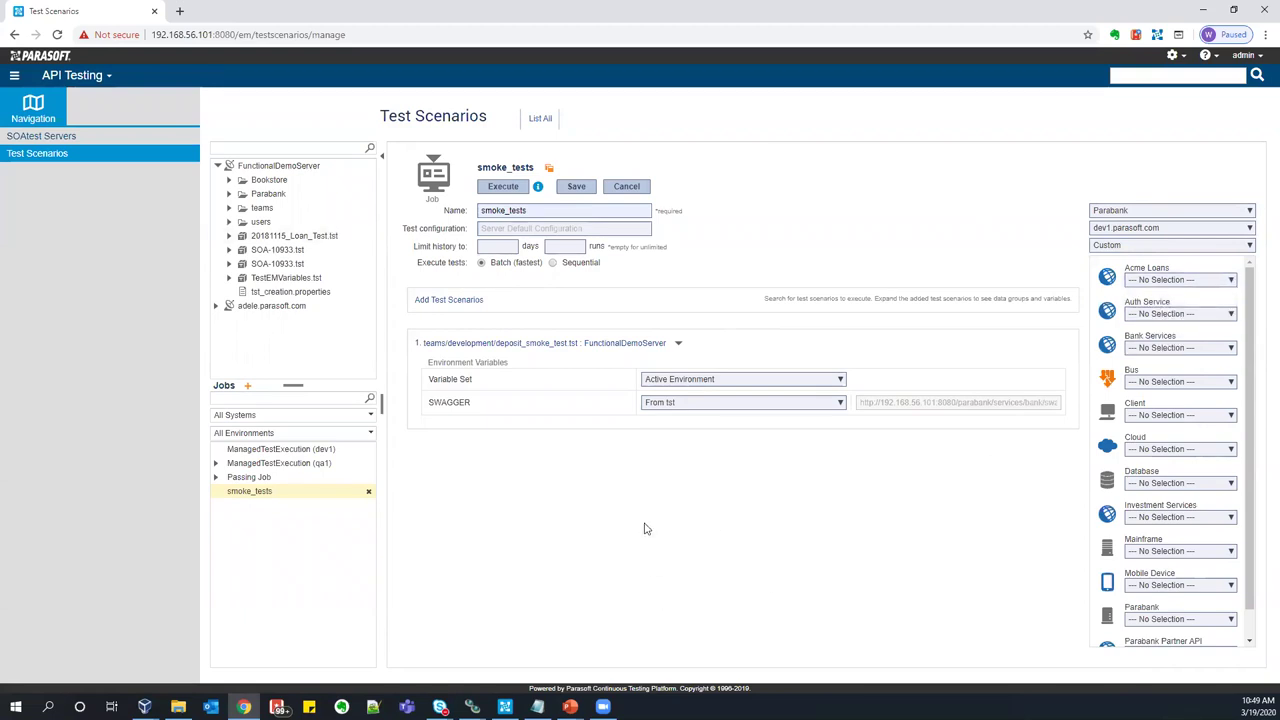
click(573, 187)
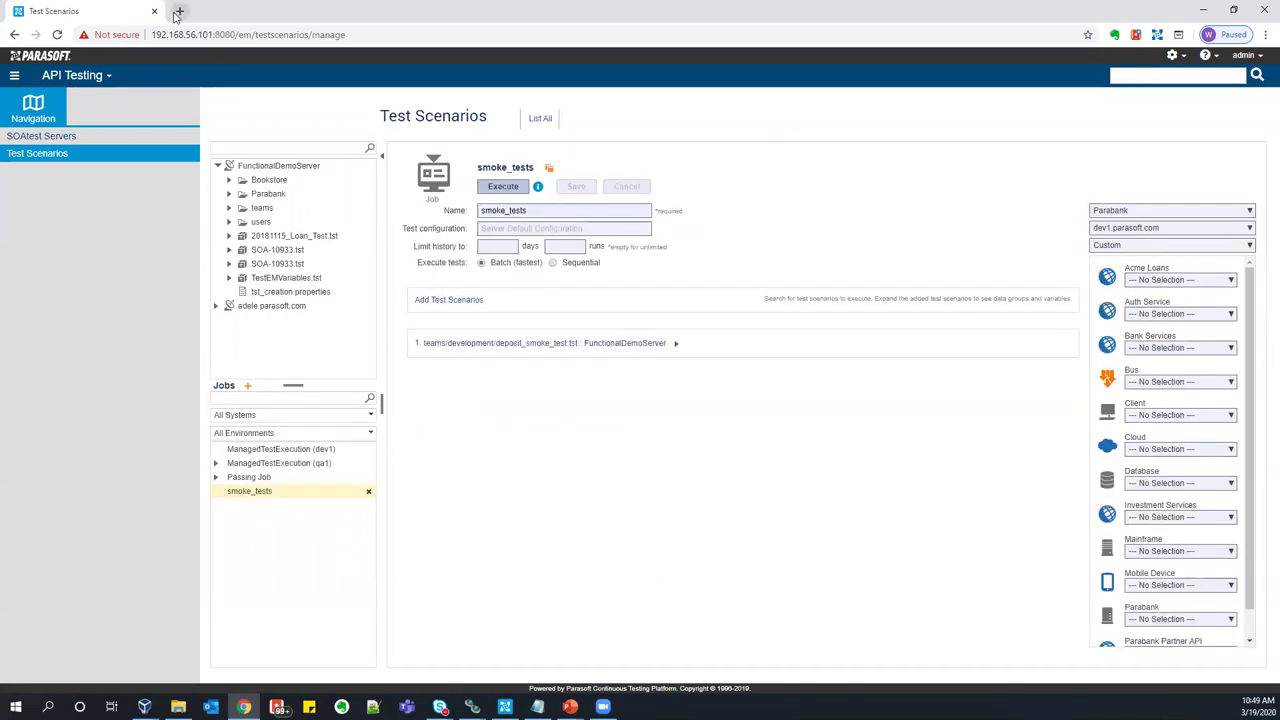
- Log in to Jenkins at 192.168.56.101:8081 with the account username and password
click(180, 11)
text(192)
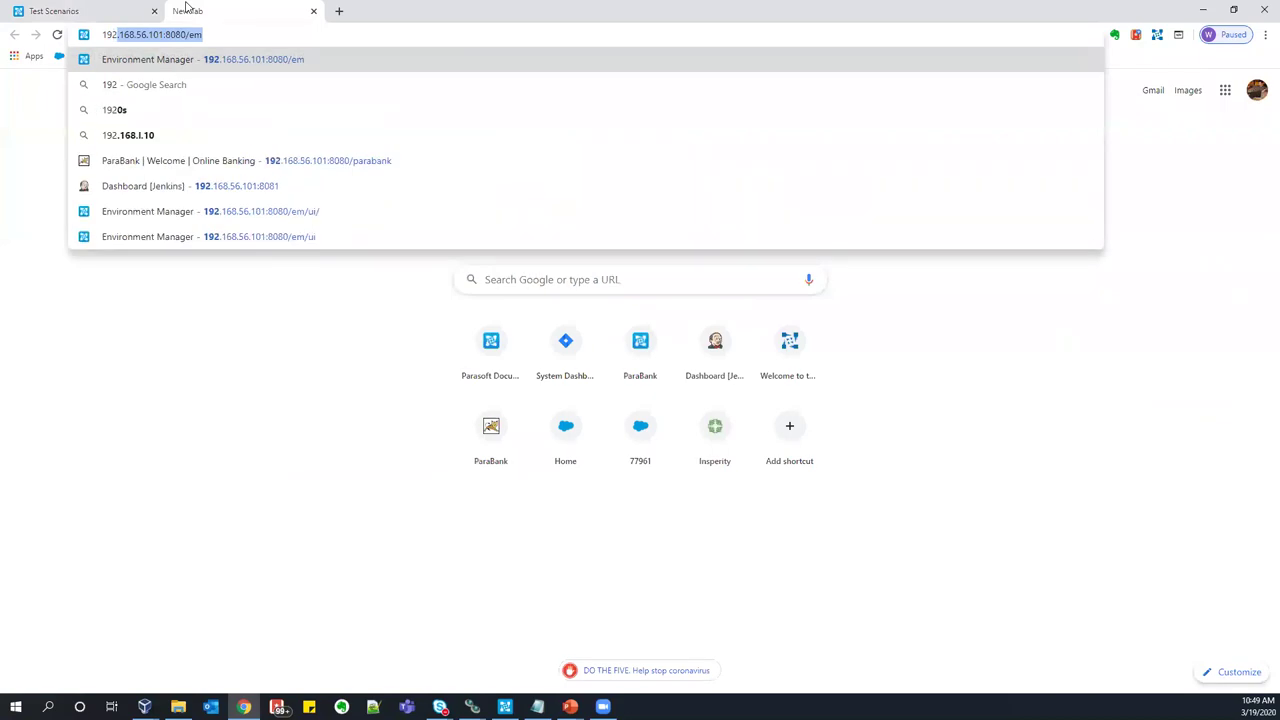
text(.168.56.101:8081)
key(Return)
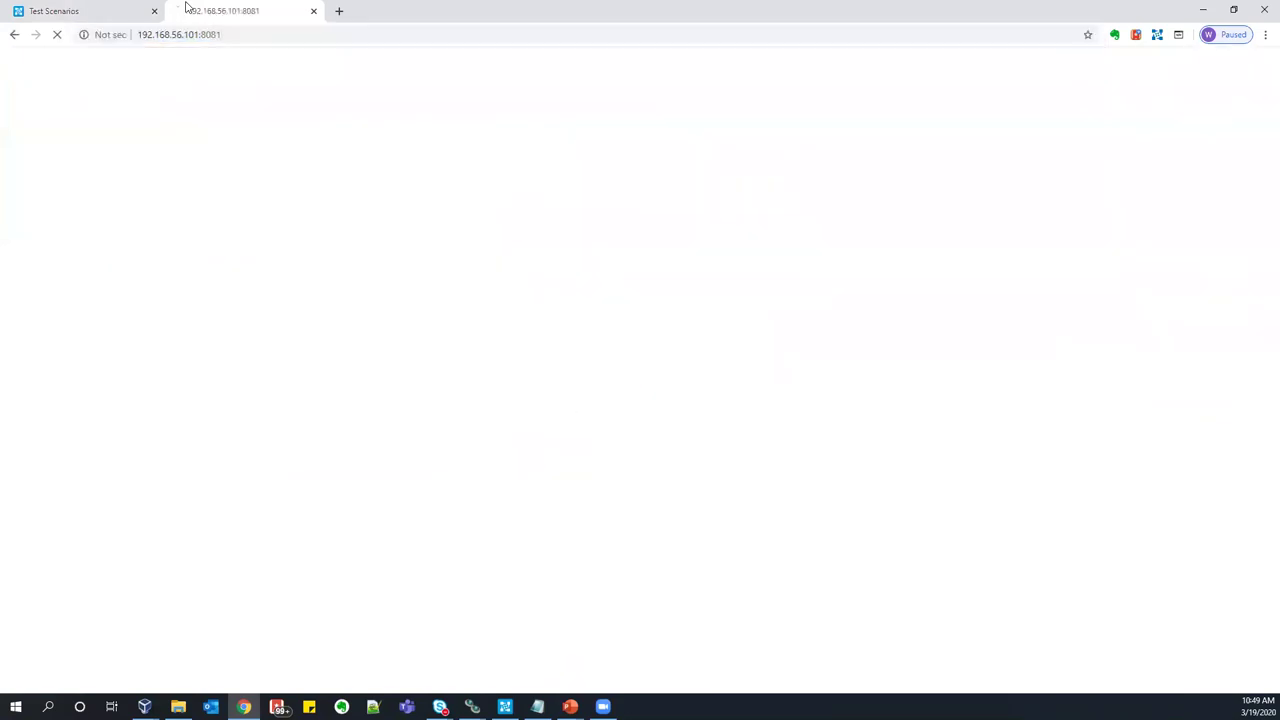
text(demo)
key(Tab)
text(demo)
key(Return)
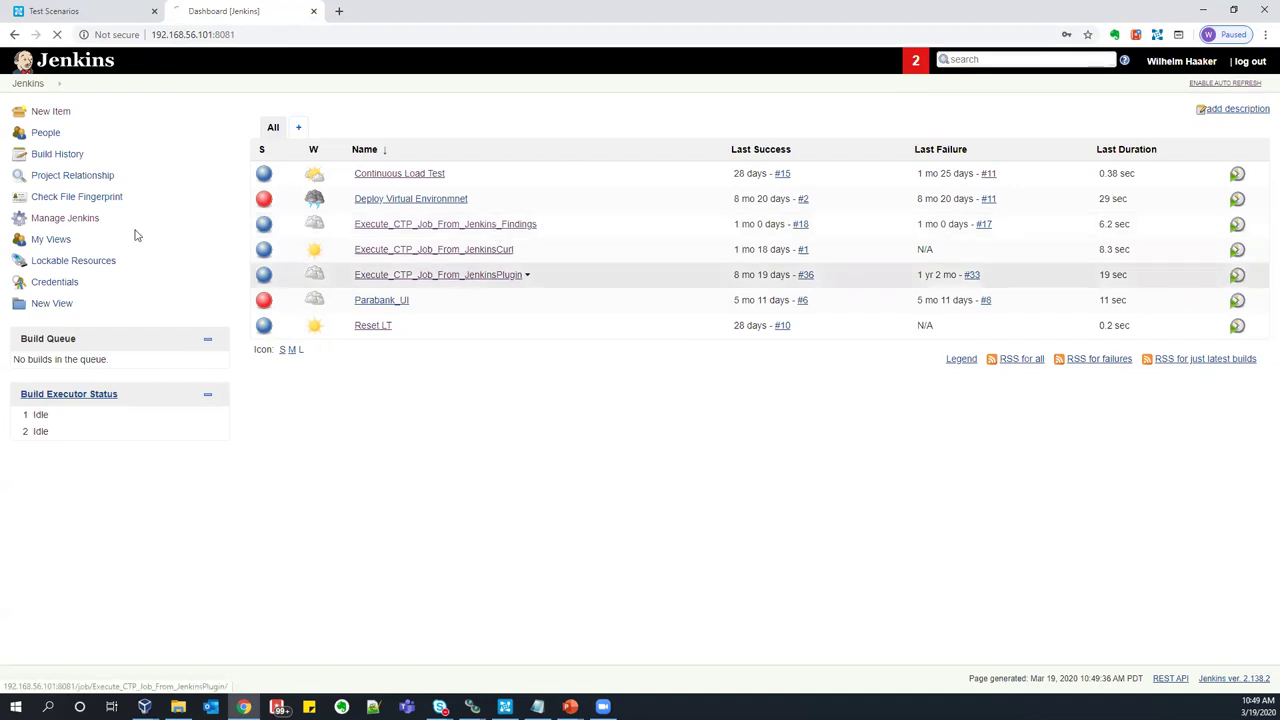
- Set Execute_CTP_Job_From_JenkinsPlugin's build step to run the smoke_tests CTP job
click(465, 276)
click(58, 244)
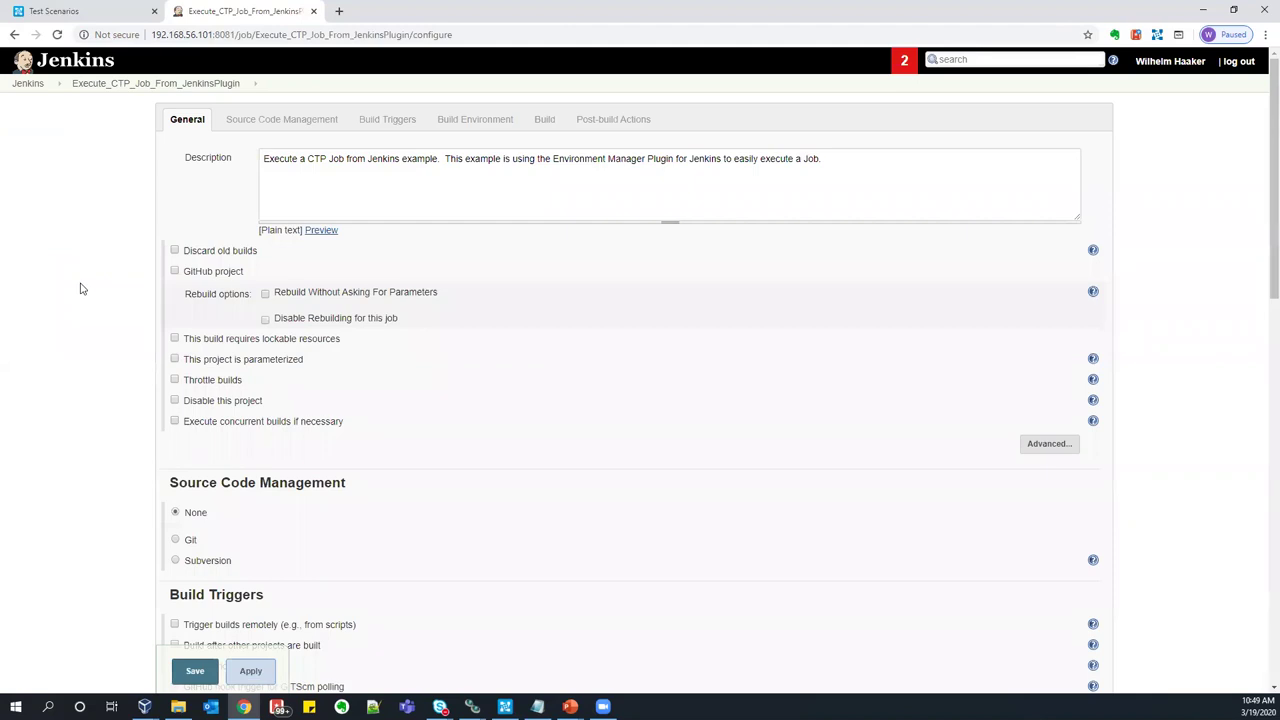
scroll(82, 288, down, 7)
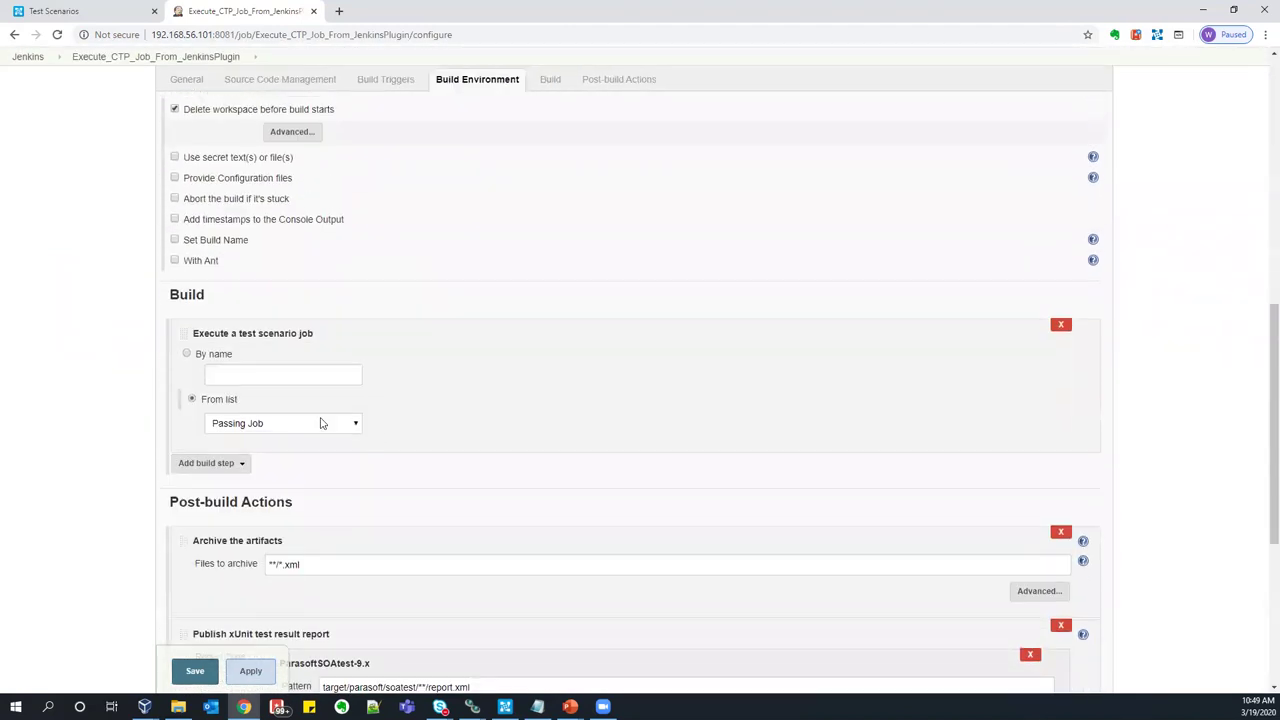
click(353, 421)
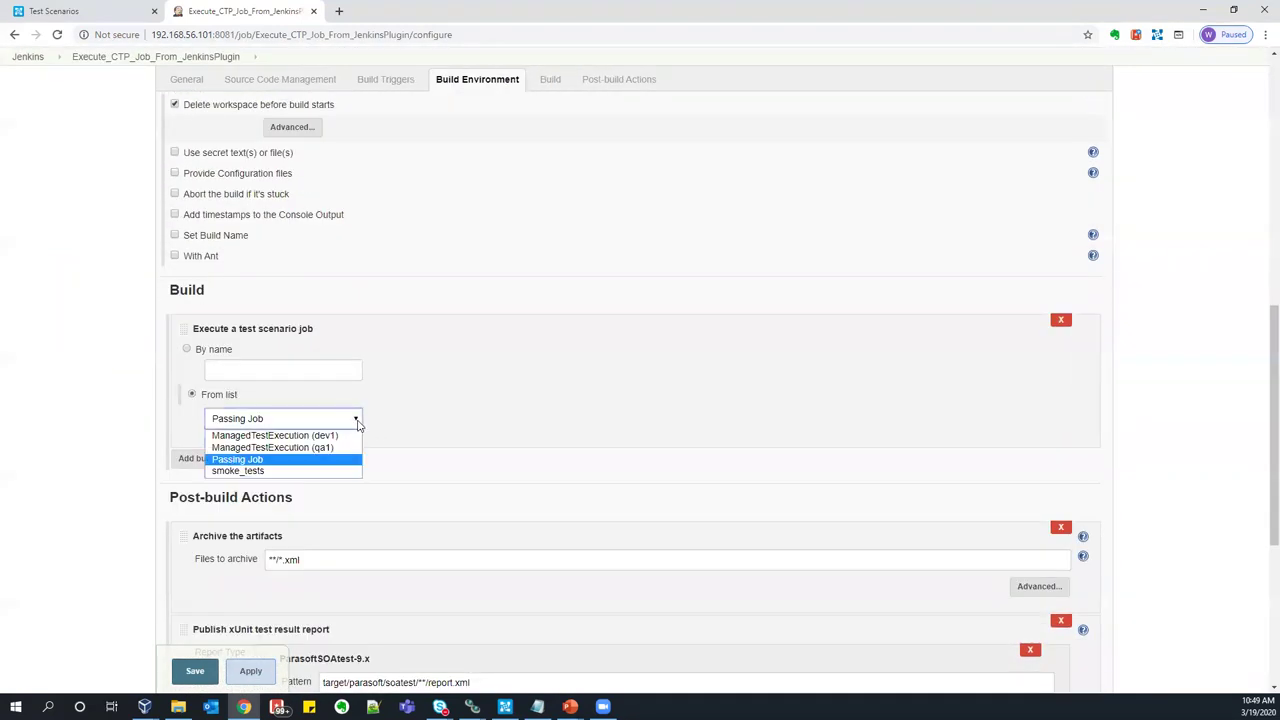
click(338, 472)
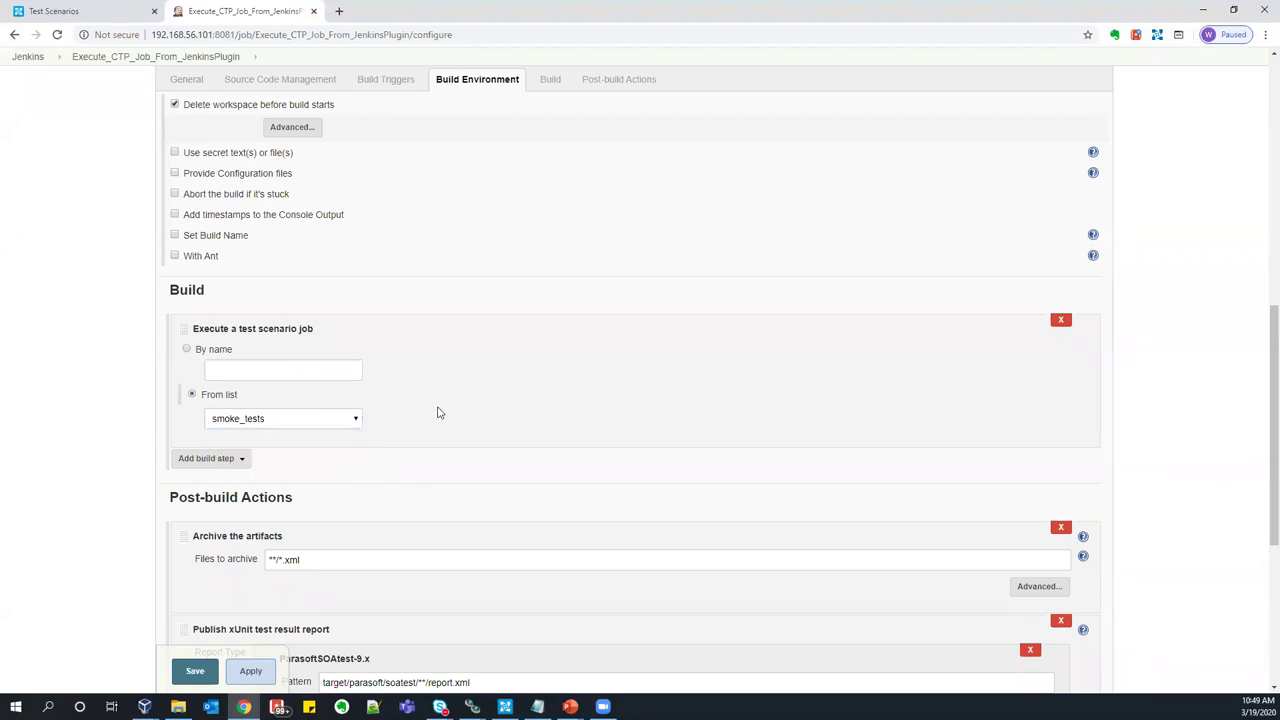
click(93, 16)
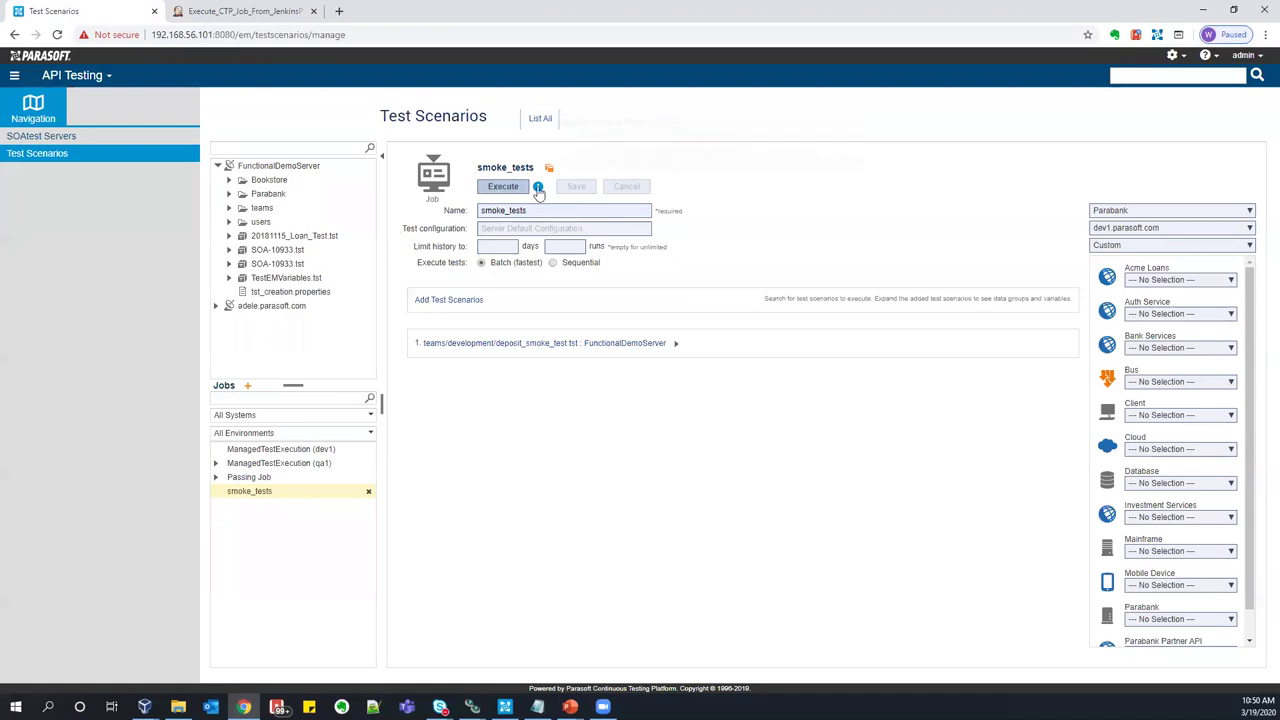
- Select the job's curl command from the info icon and open Passing Job's run #59
mouse_move(538, 188)
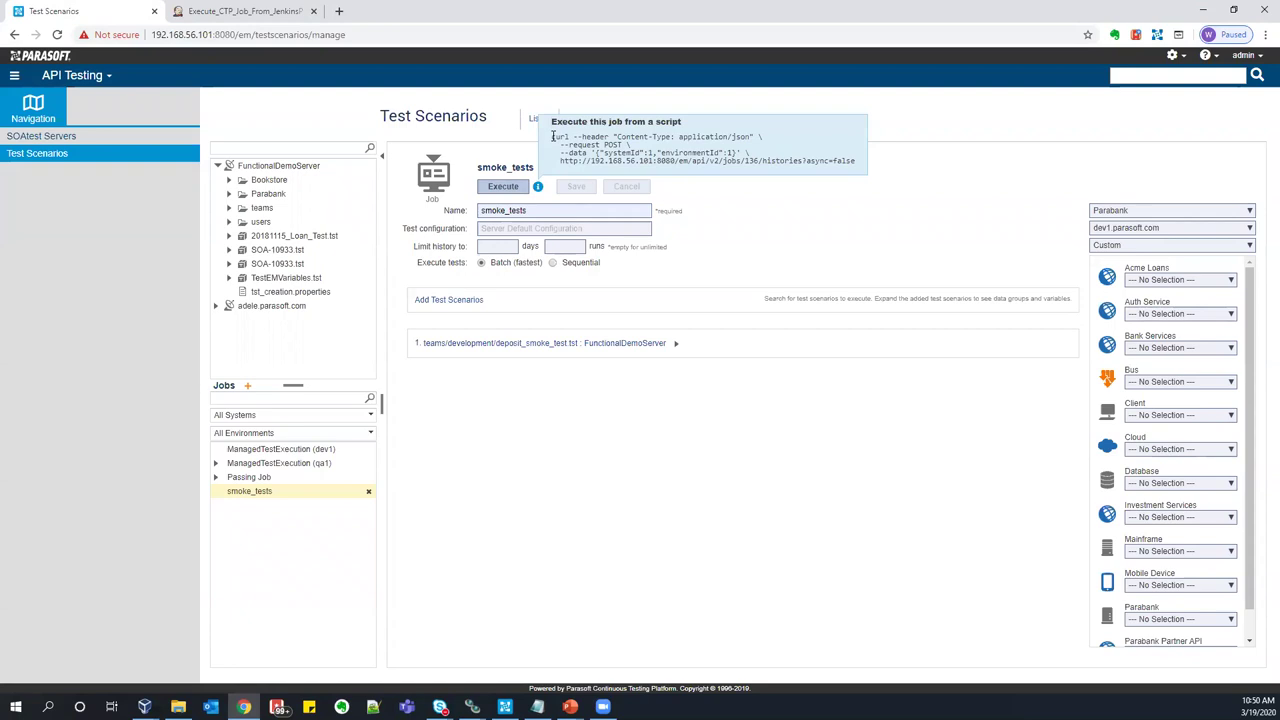
drag(551, 136, 860, 168)
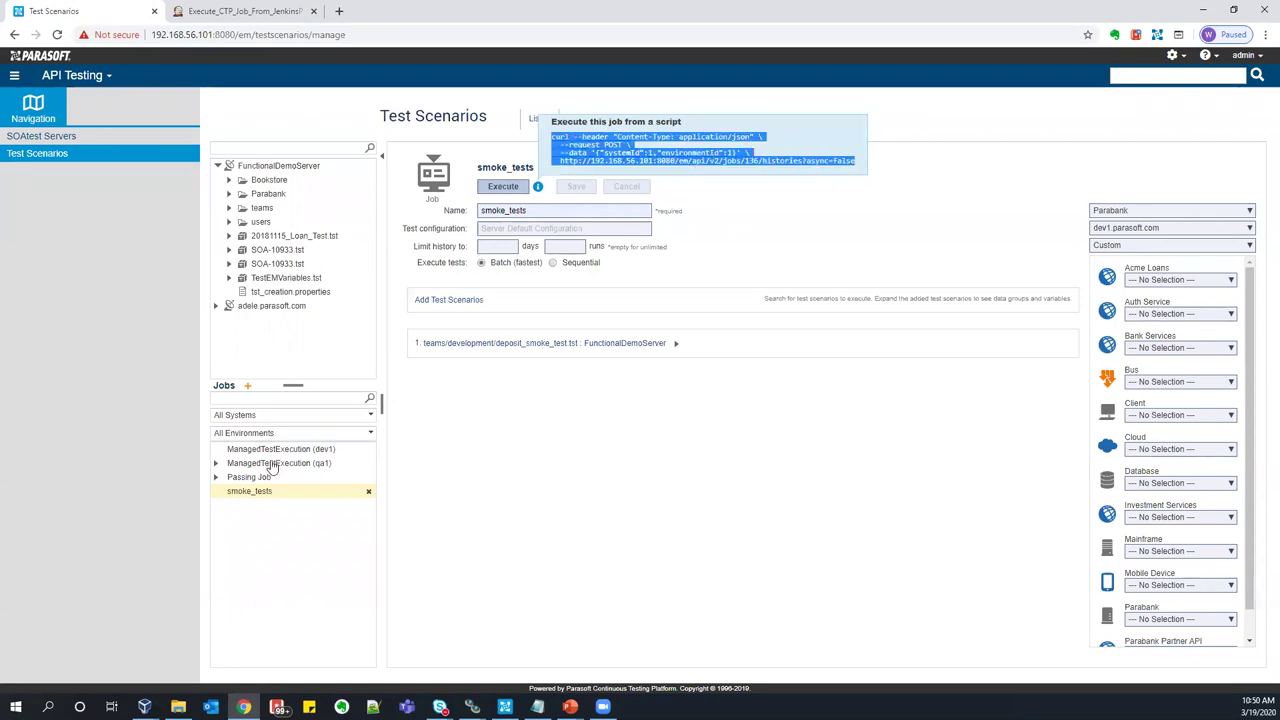
click(216, 477)
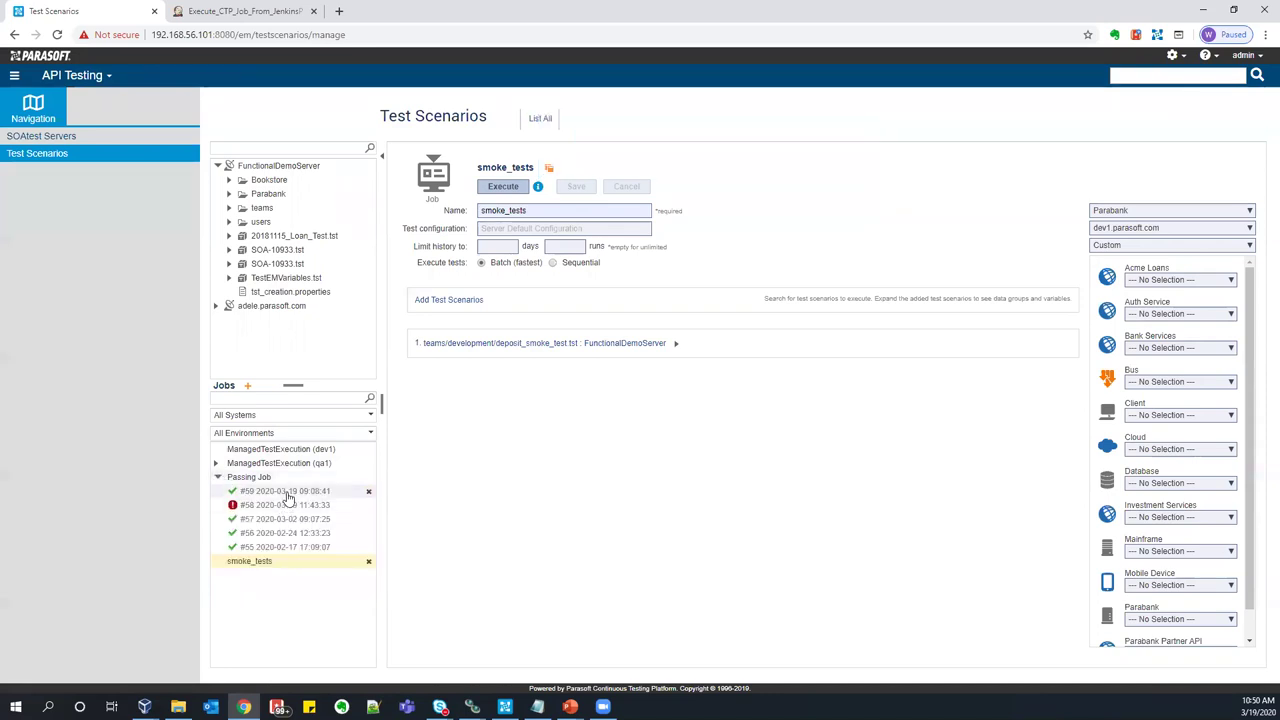
click(287, 495)
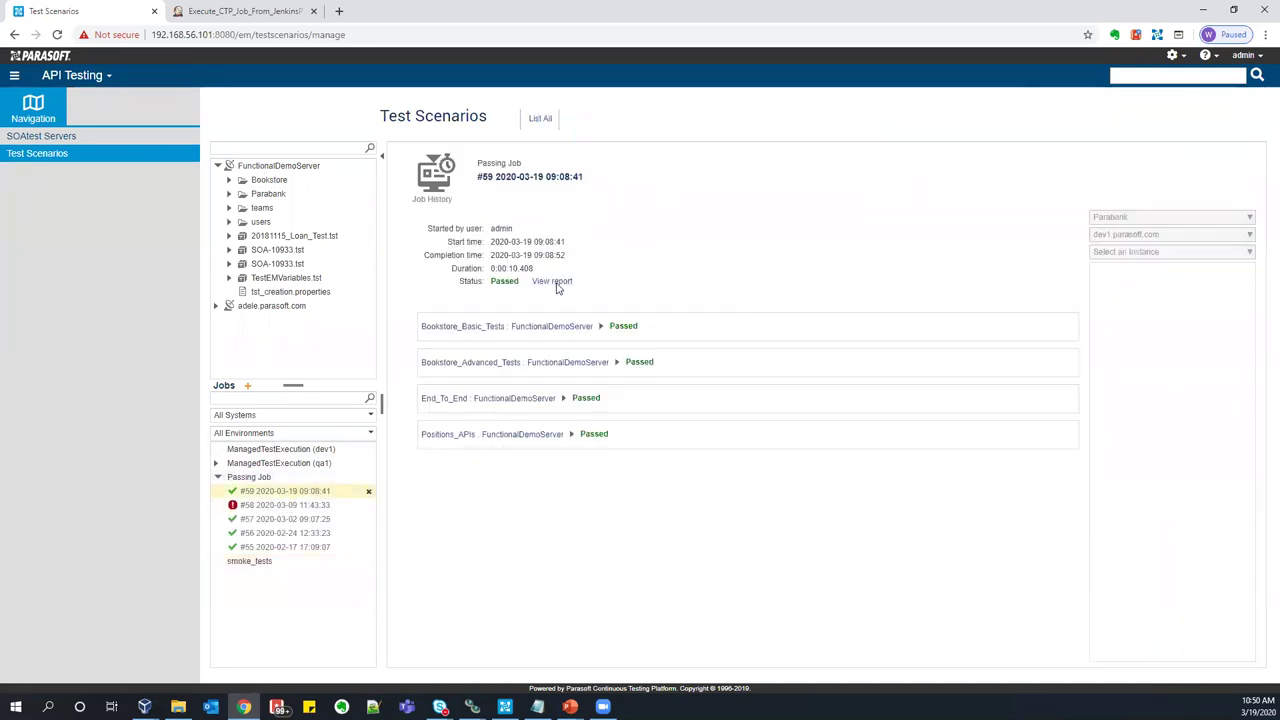
- Review run #59's test report and one test's traffic, recheck the Jenkins job, then return to Test Scenarios
click(556, 283)
scroll(587, 335, down, 4)
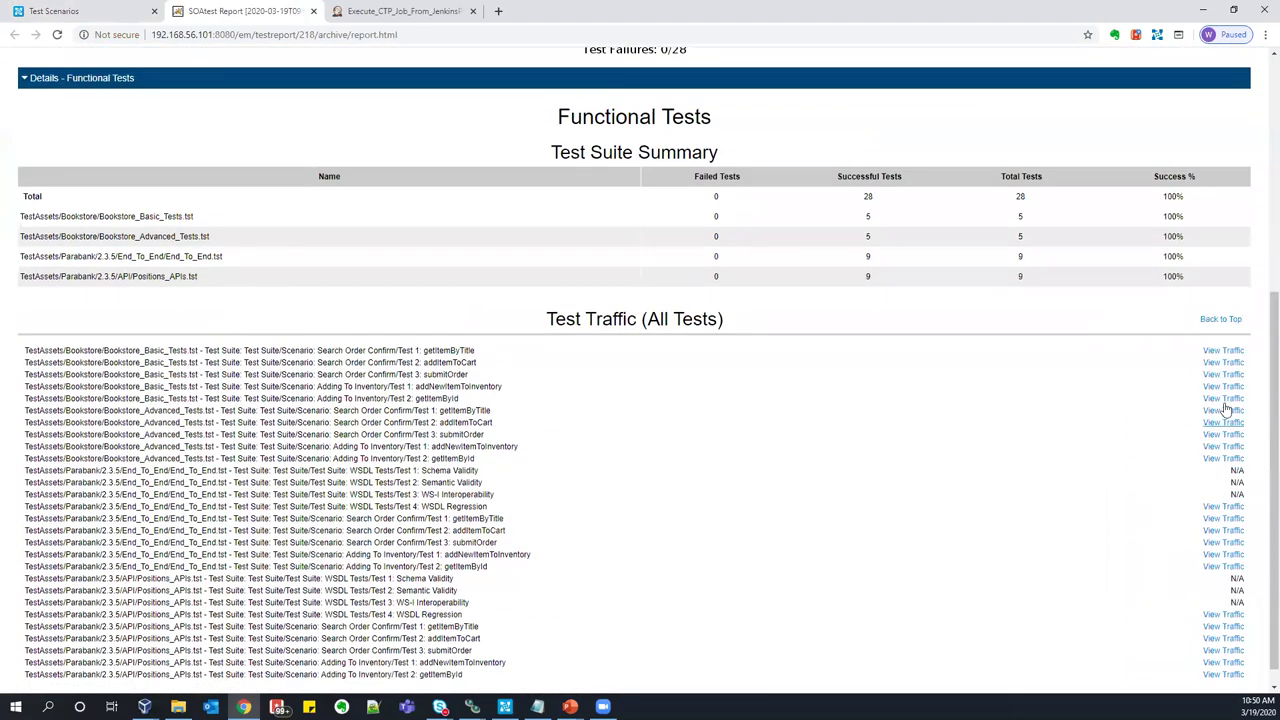
click(1224, 406)
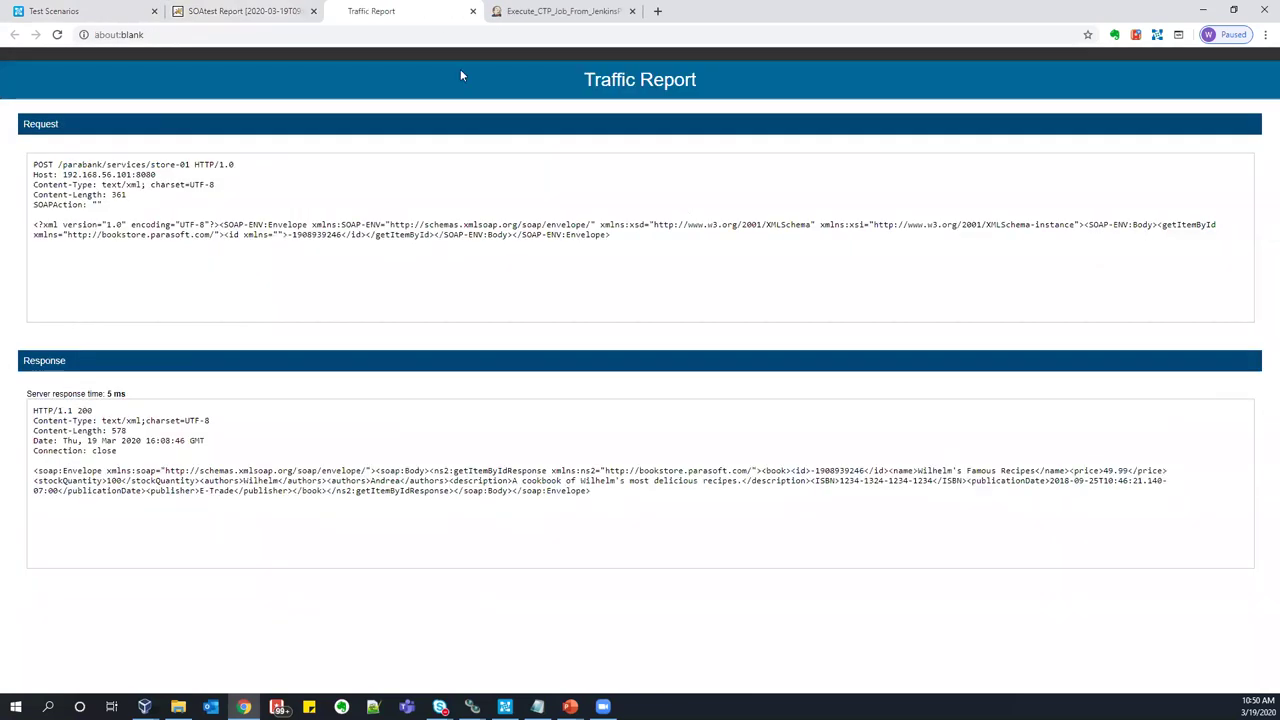
key(ctrl+w)
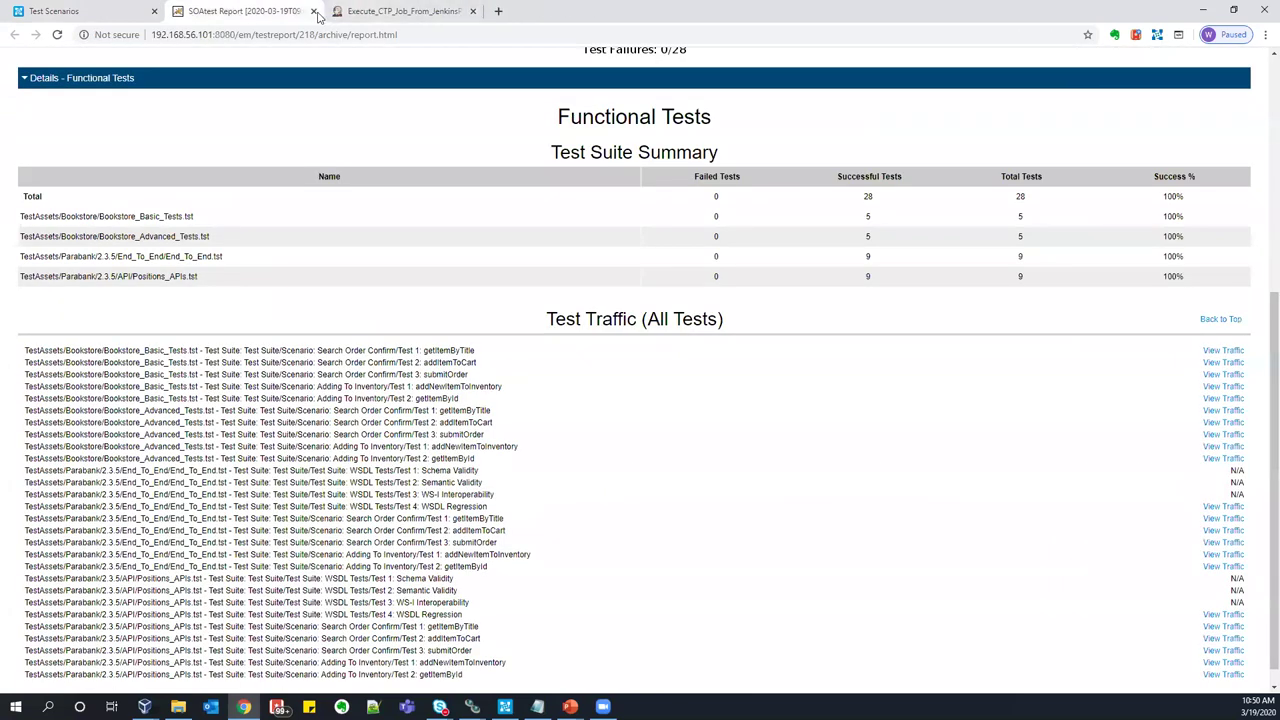
click(313, 11)
click(73, 11)
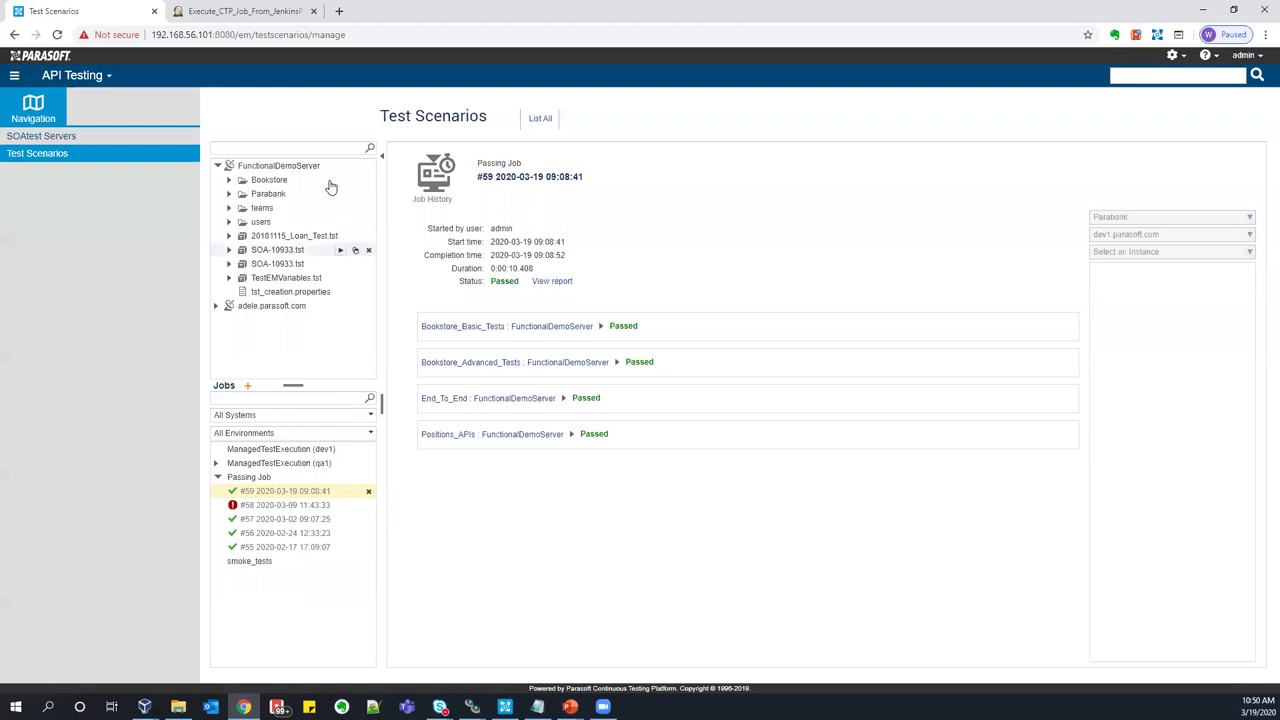
click(254, 12)
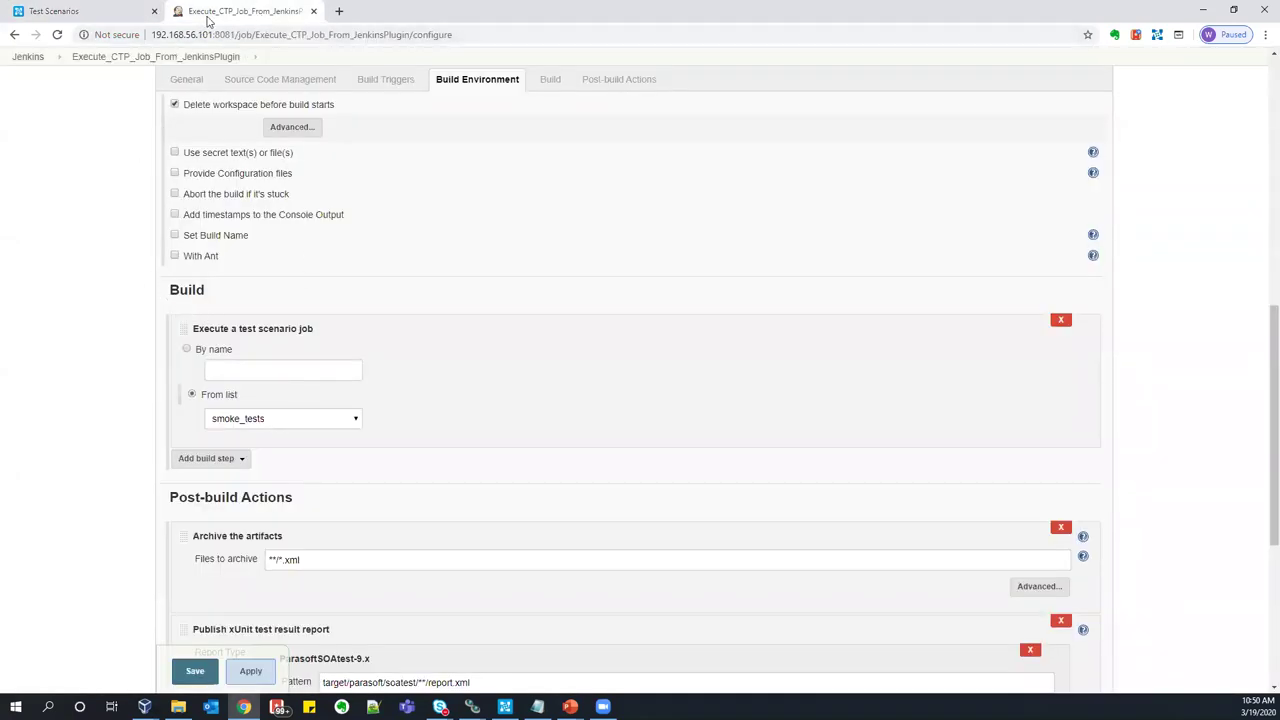
click(116, 12)
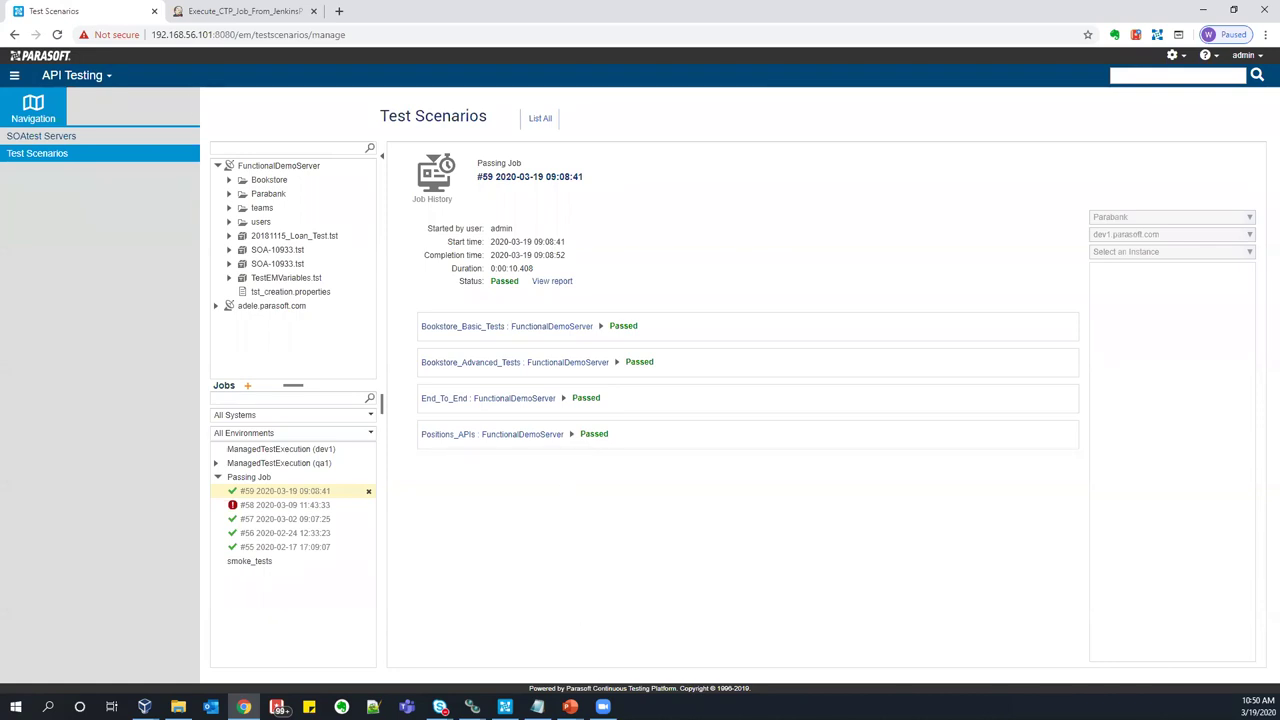
- Bring the PowerPoint slide show back and advance to 'Real-world Examples of Smart API Test Generation'
mouse_move(570, 706)
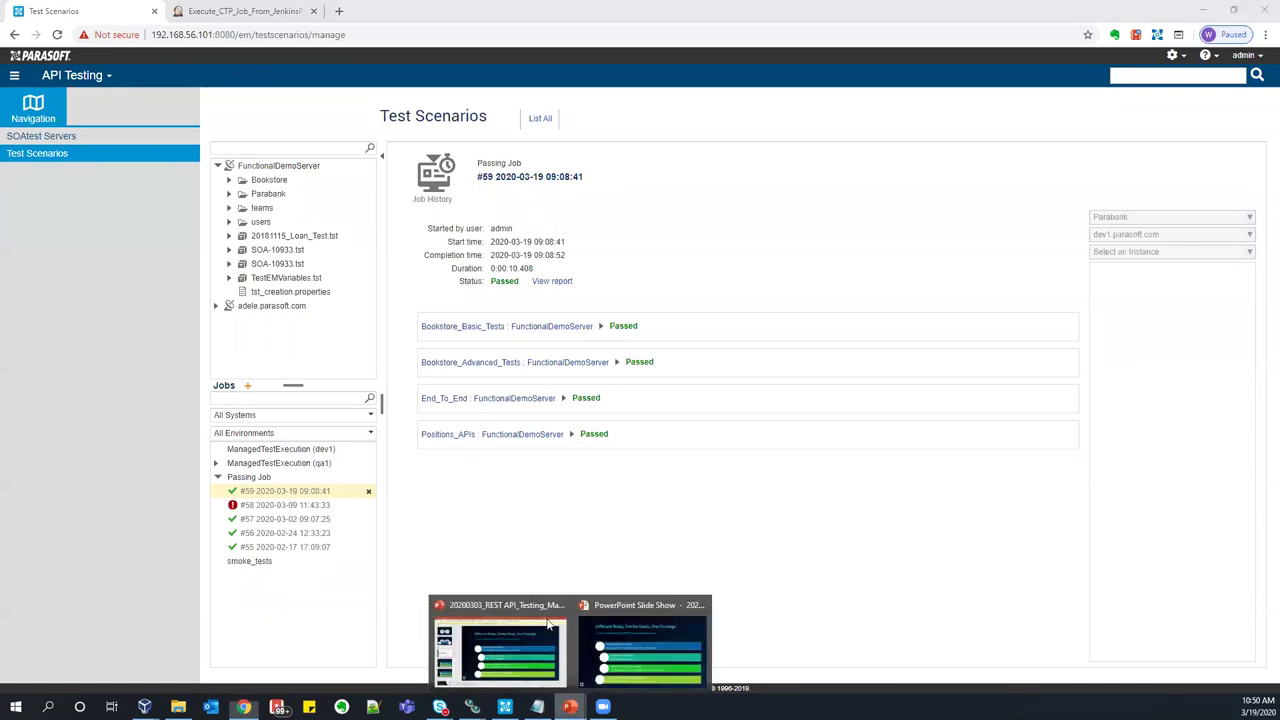
click(610, 630)
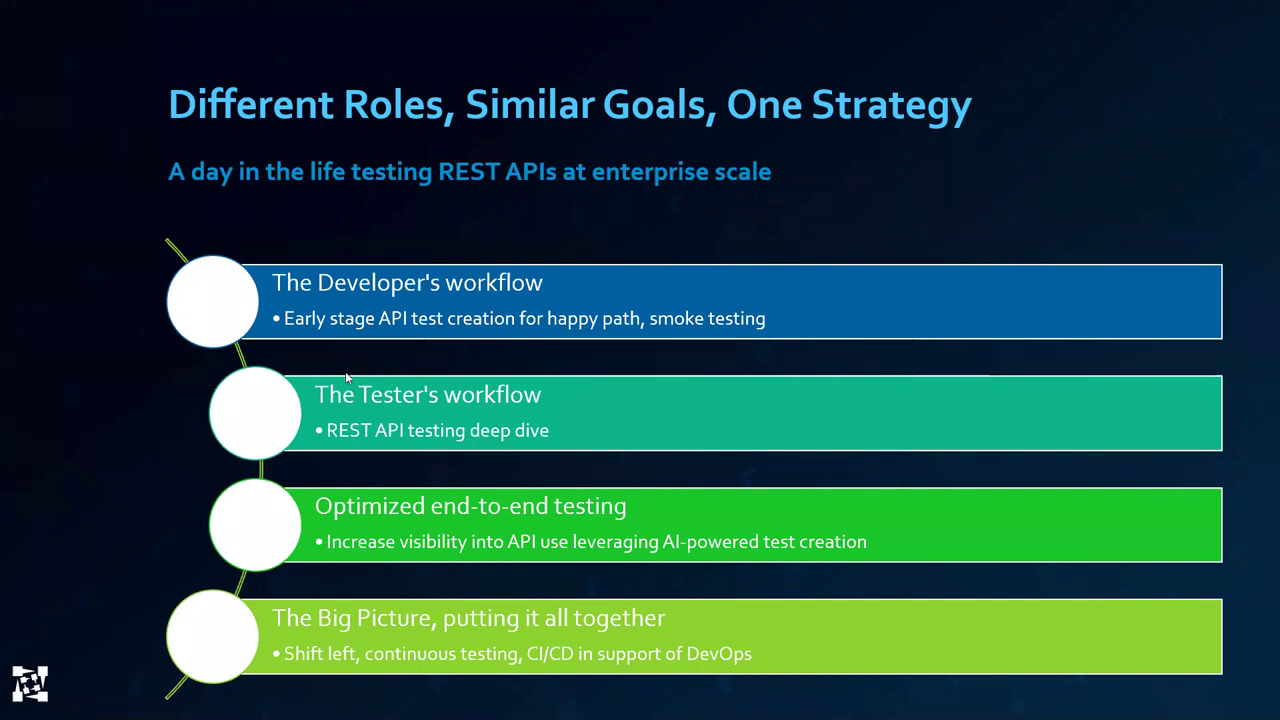
click(929, 187)
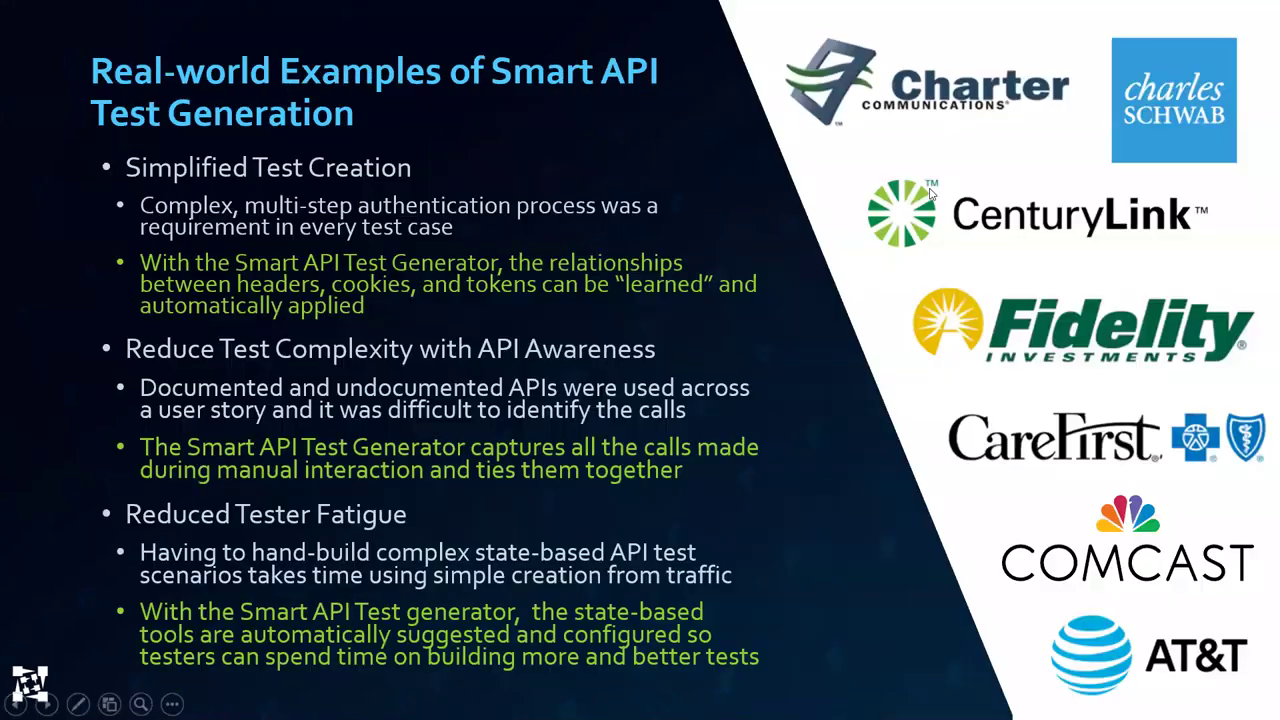